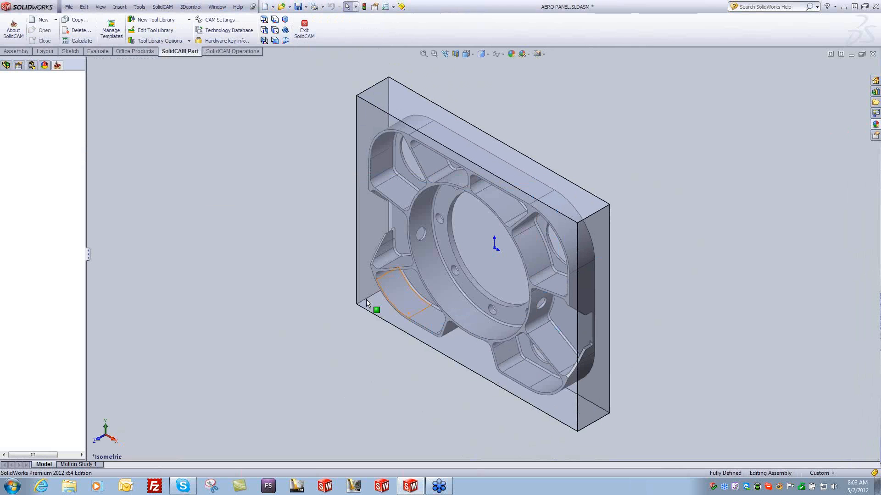
Define the machining coordinate system on the front face of the stock block and accept its default level data.
left_click_drag(93, 255, 207, 263)
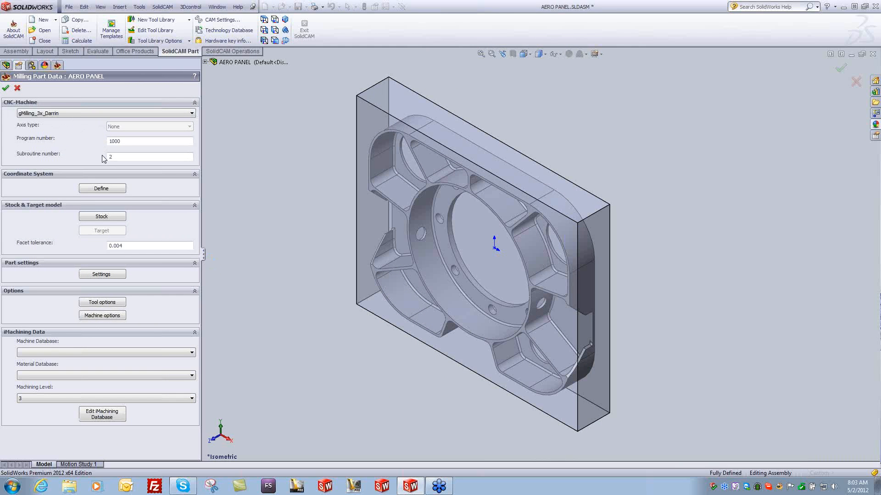
left_click(99, 189)
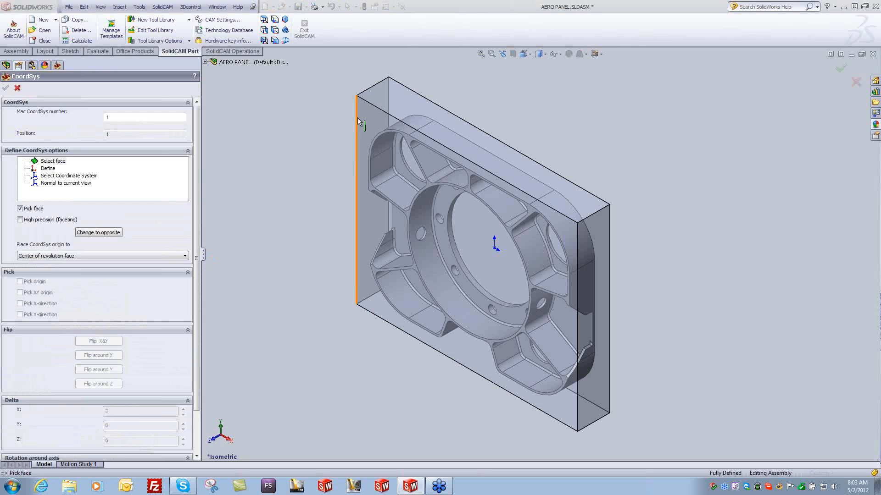
left_click(365, 112)
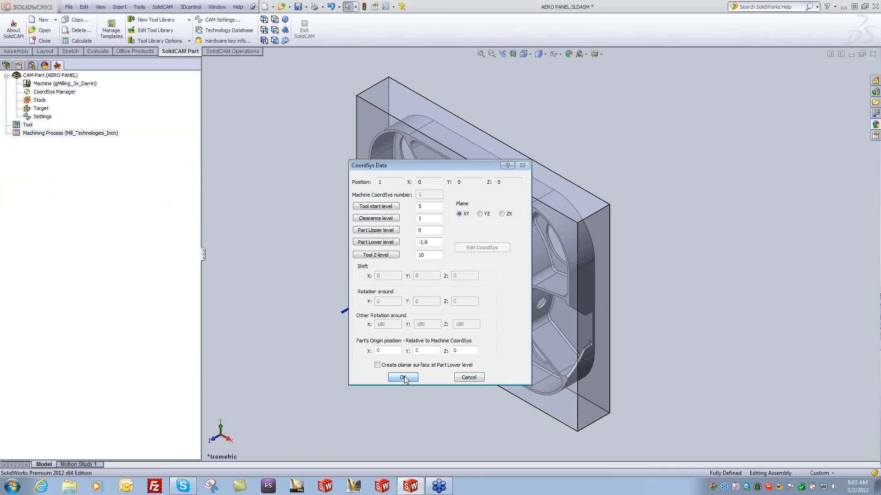
left_click(401, 377)
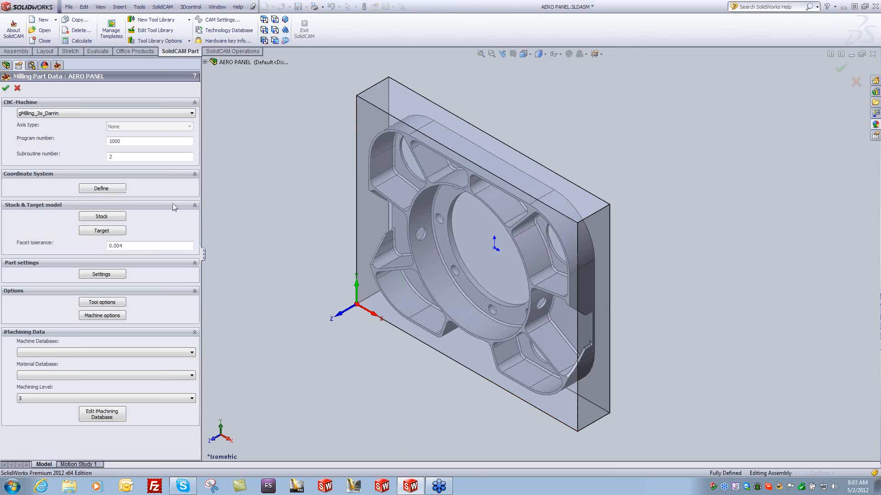
Define the stock as a 3D model using the transparent block around the part.
left_click(97, 216)
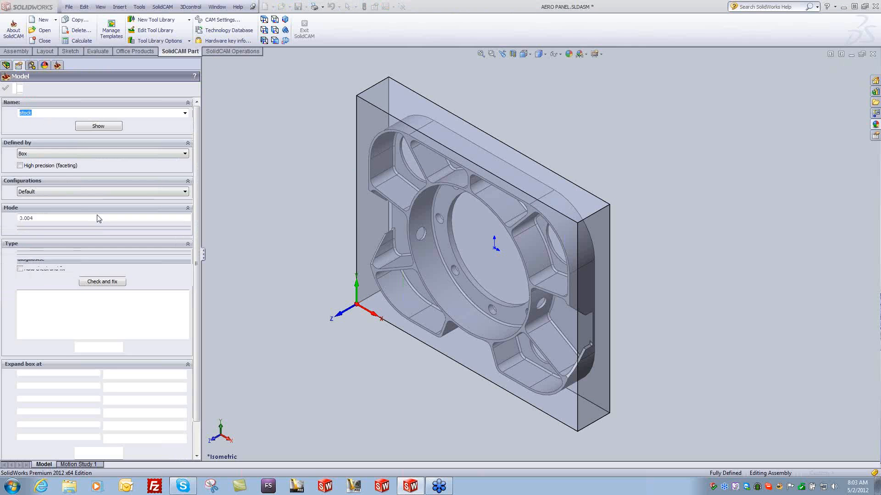
left_click(52, 154)
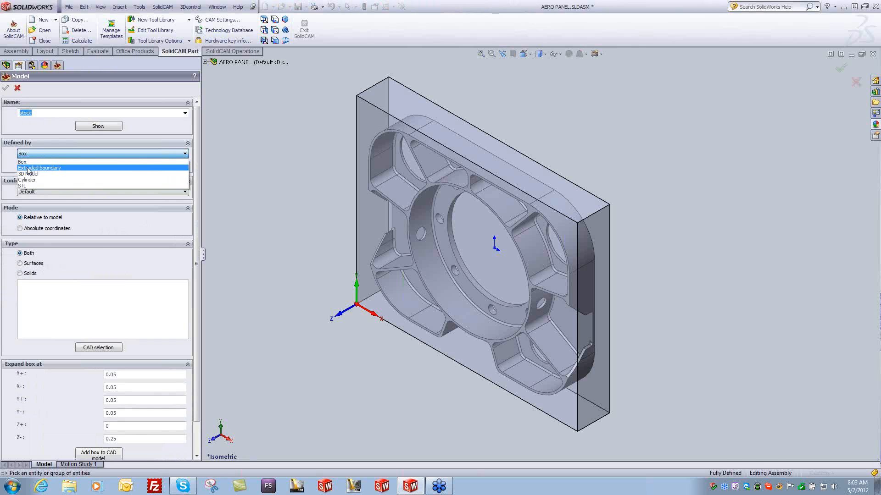
left_click(34, 171)
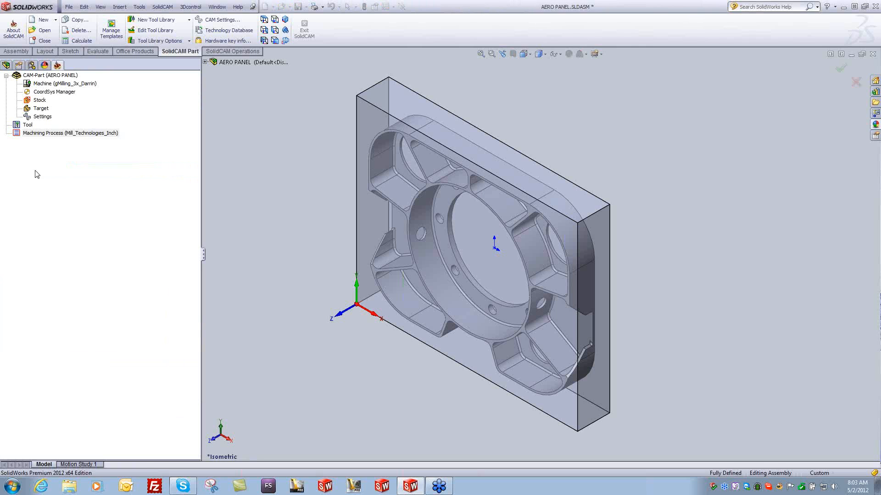
left_click(365, 110)
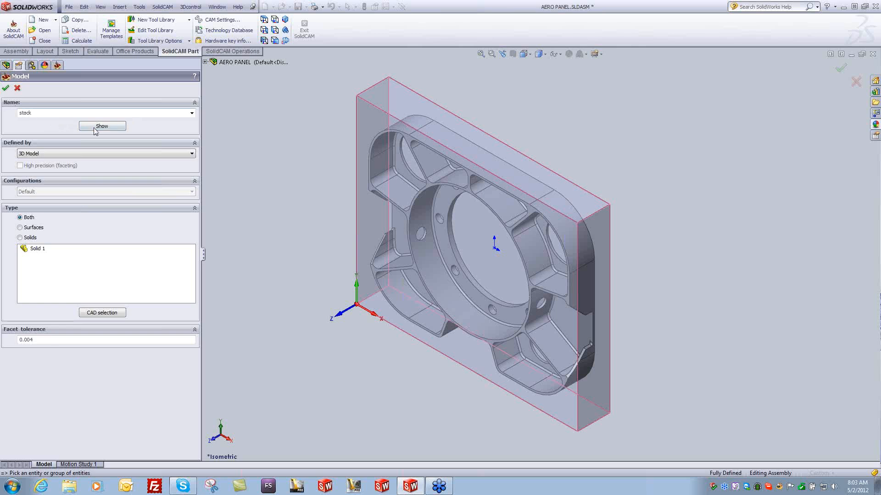
left_click(97, 128)
left_click(6, 88)
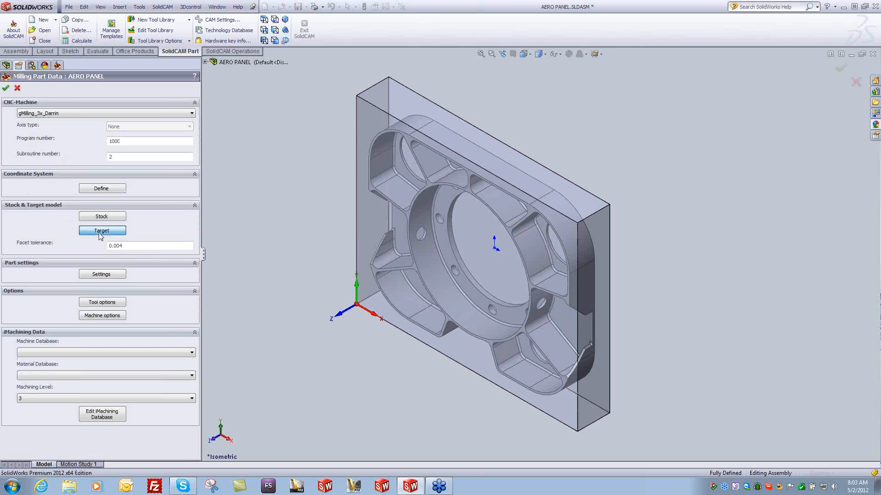
Define the target as a 3D model using the solid aero panel part inside the stock.
left_click(121, 229)
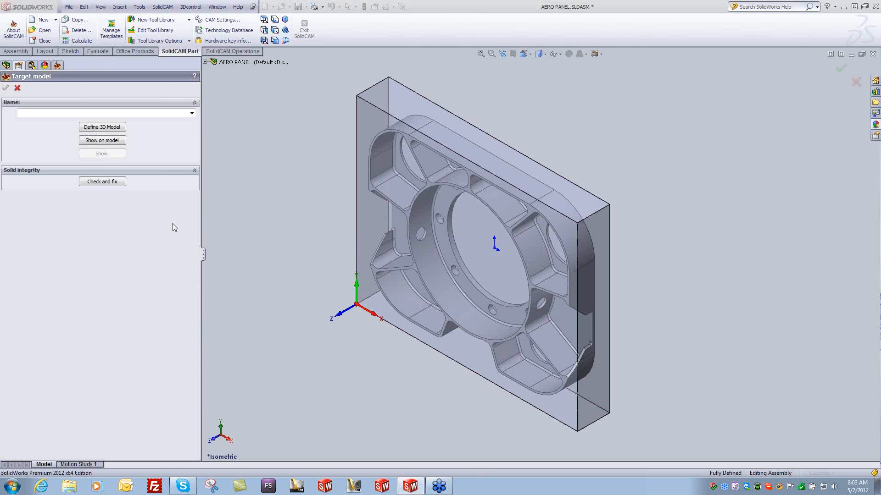
left_click(118, 129)
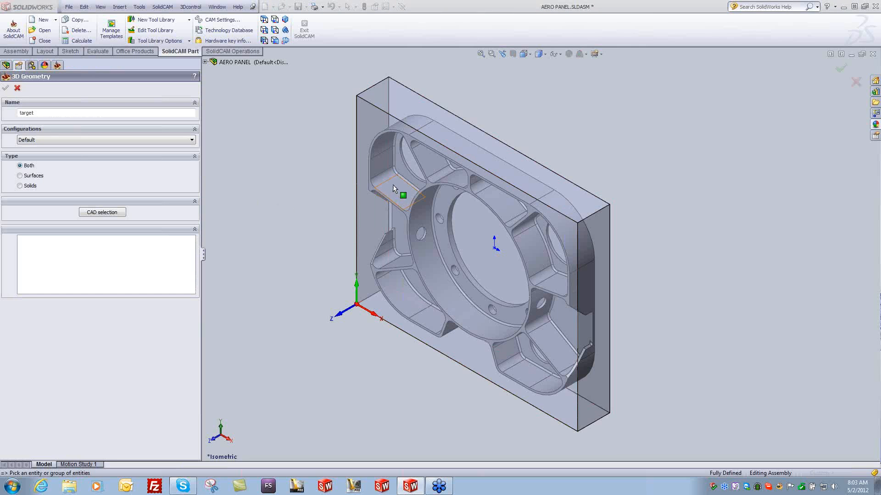
left_click(389, 186)
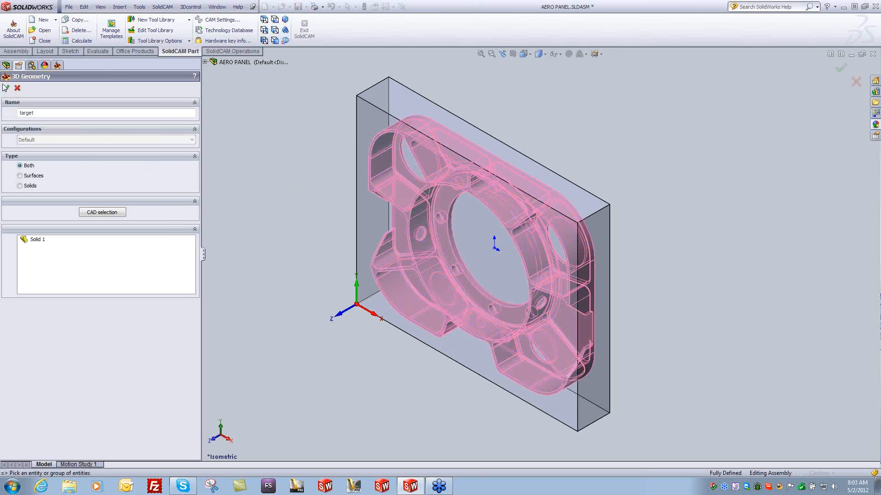
left_click(5, 87)
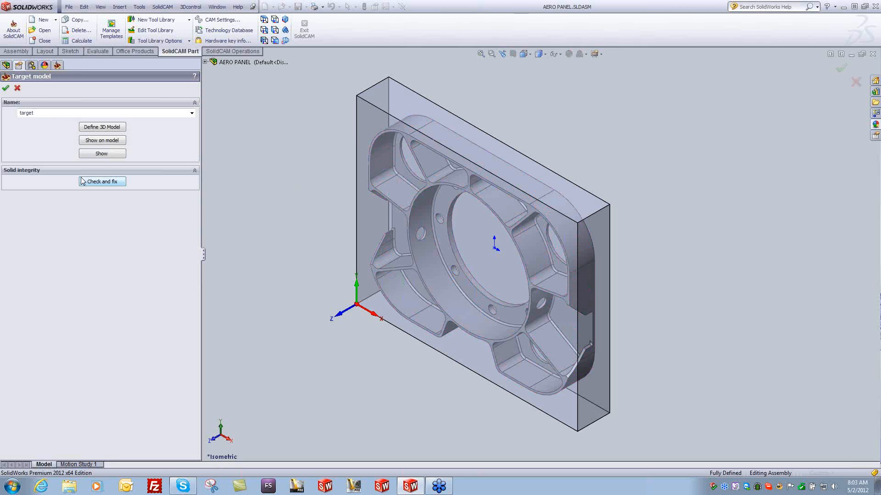
left_click(6, 88)
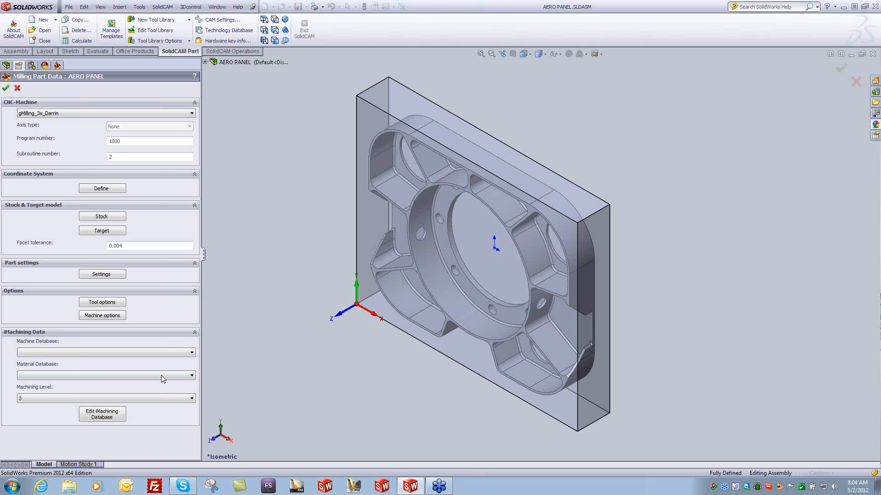
Add a new machine named Haas VF2 SS to the iMachining machine database.
left_click(110, 417)
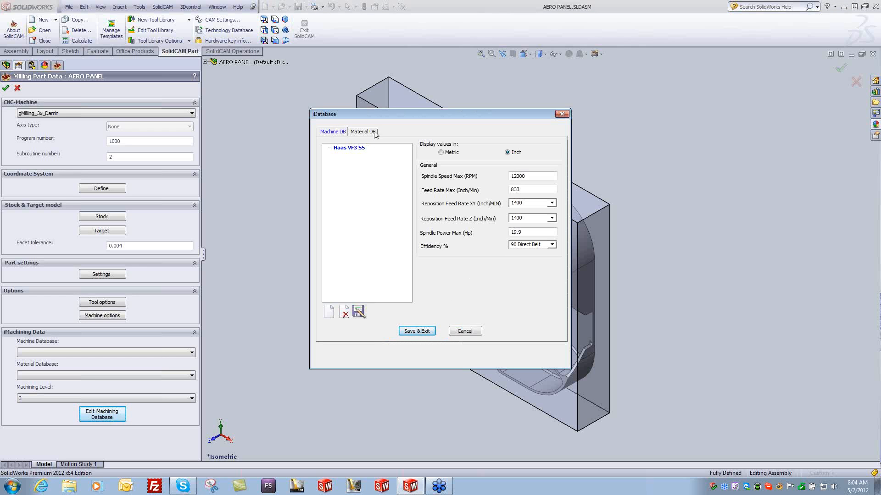
left_click(351, 150)
left_click(329, 312)
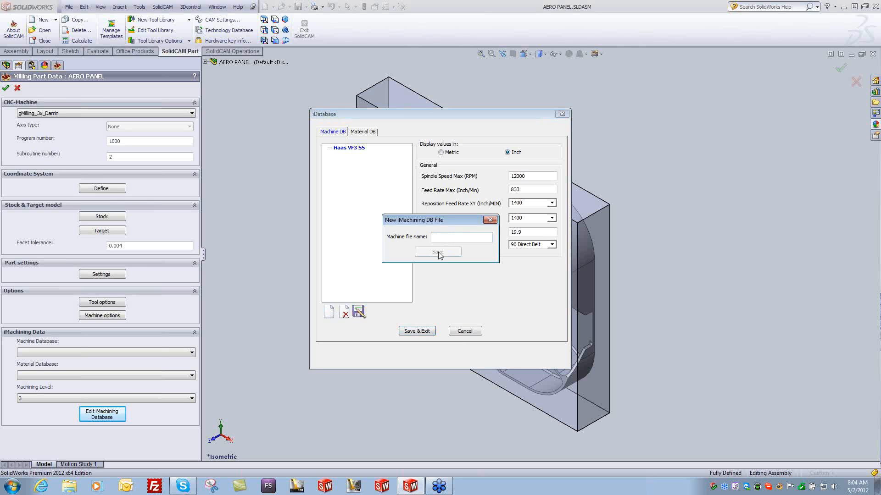
type("Haas VF2 SS")
left_click(437, 253)
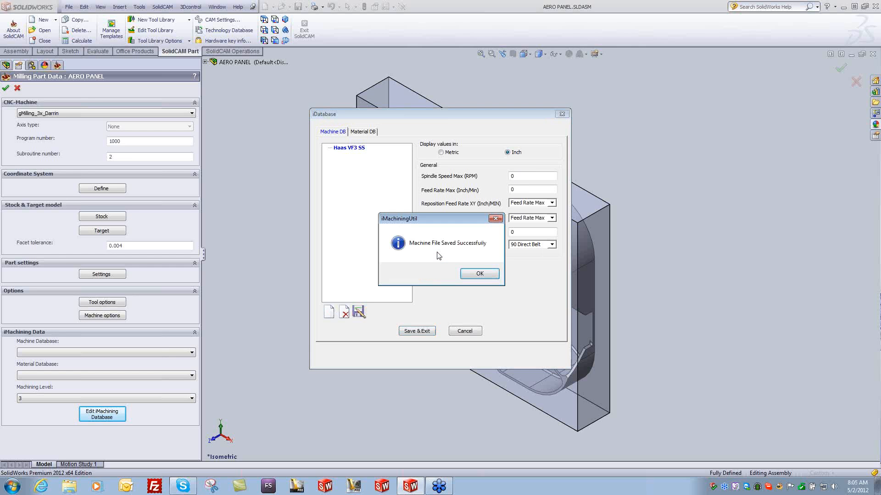
left_click(473, 275)
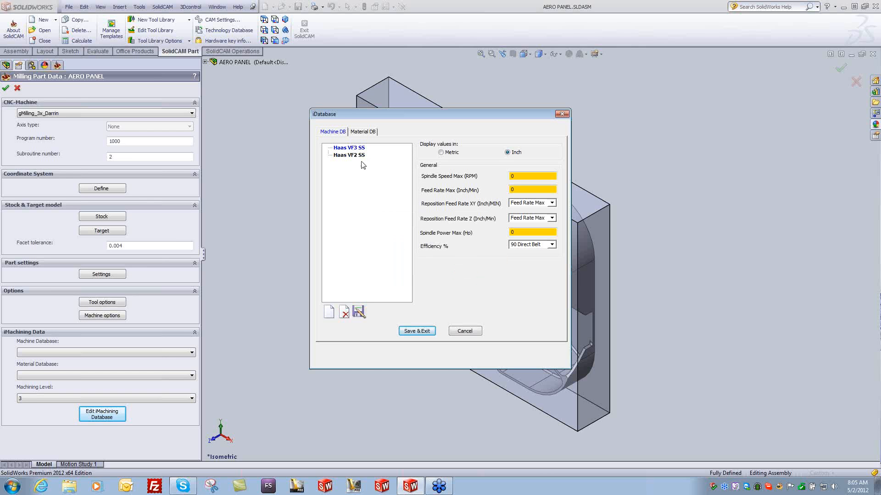
Set the Haas VF2 SS maximum spindle speed to 12000 RPM and maximum feed rate to 833 inch/min.
double_click(515, 177)
type("12000")
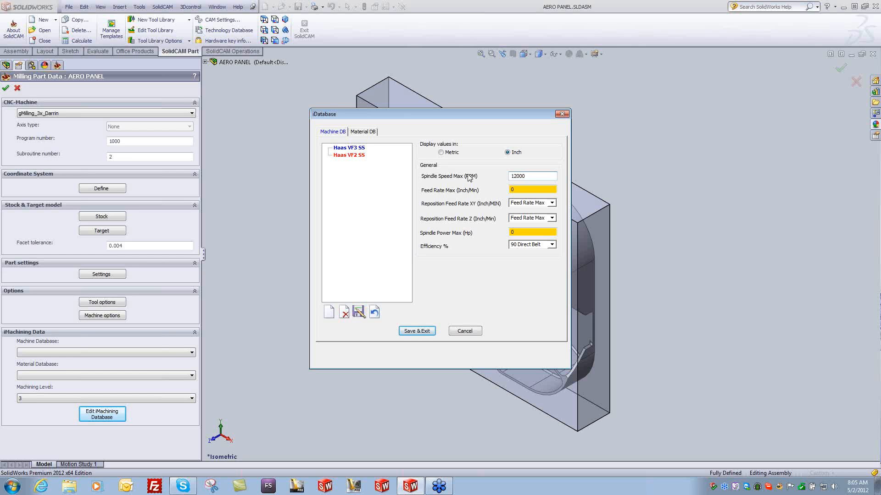
left_click_drag(527, 176, 502, 178)
key("Tab")
type("833")
key("Tab")
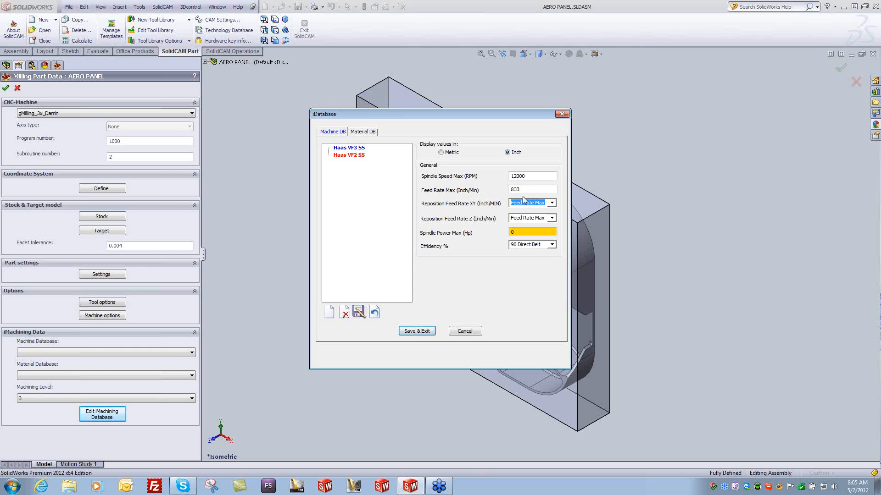
key("shift+Tab")
Set the XY and Z reposition feed rates to 1400 inch/min and the maximum spindle power to 19.9 Hp.
left_click(522, 204)
type("1400")
key("Tab")
type("140")
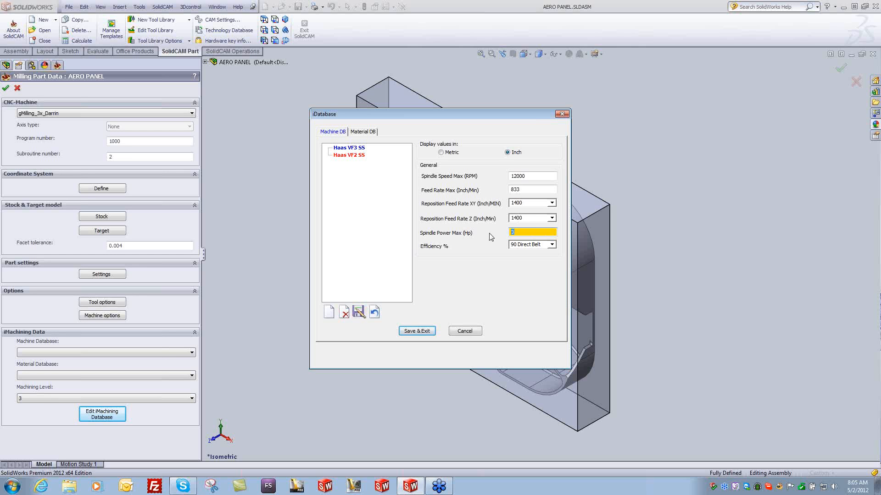
type("19.9")
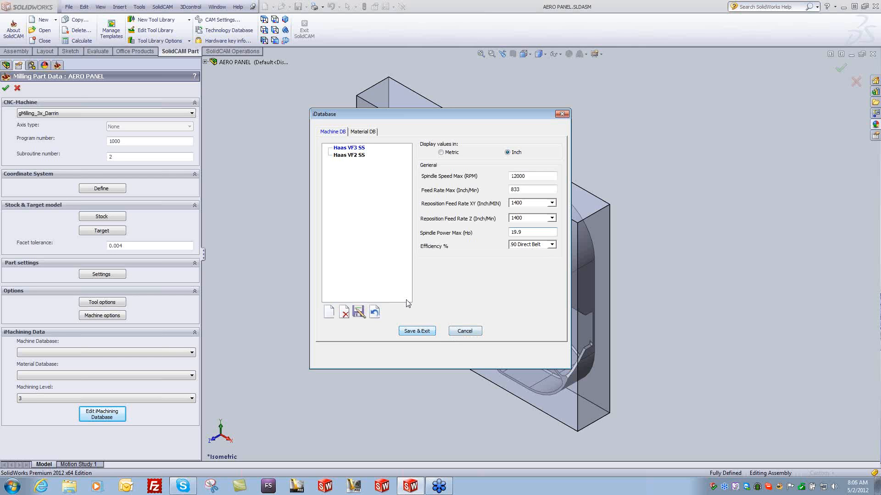
View the 7075-O (SS) entry in the material database, then save and exit the iMachining database.
left_click(369, 133)
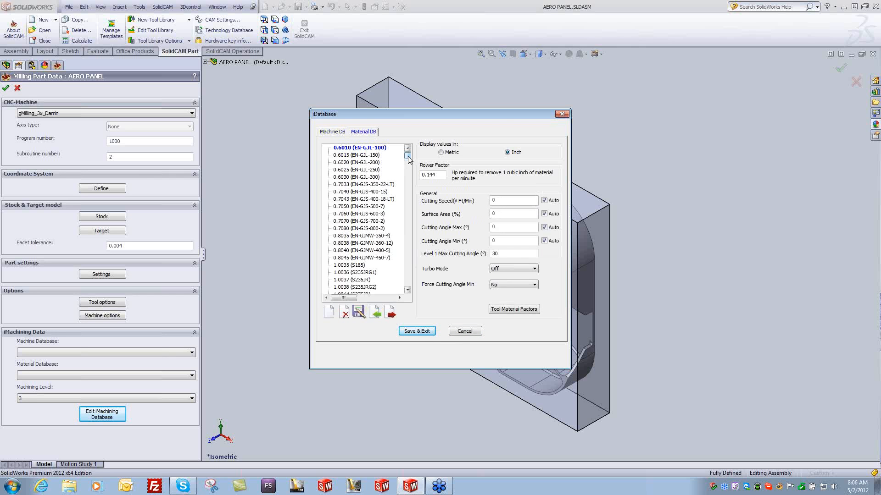
left_click_drag(408, 157, 408, 230)
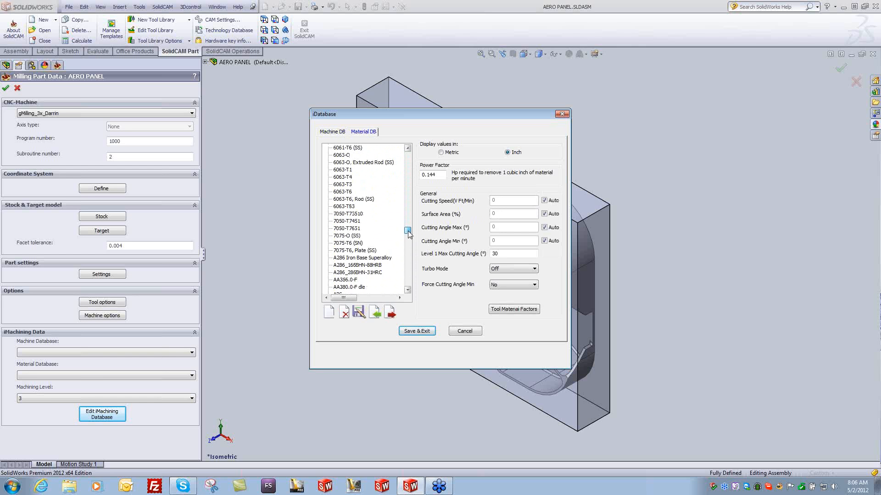
left_click(355, 236)
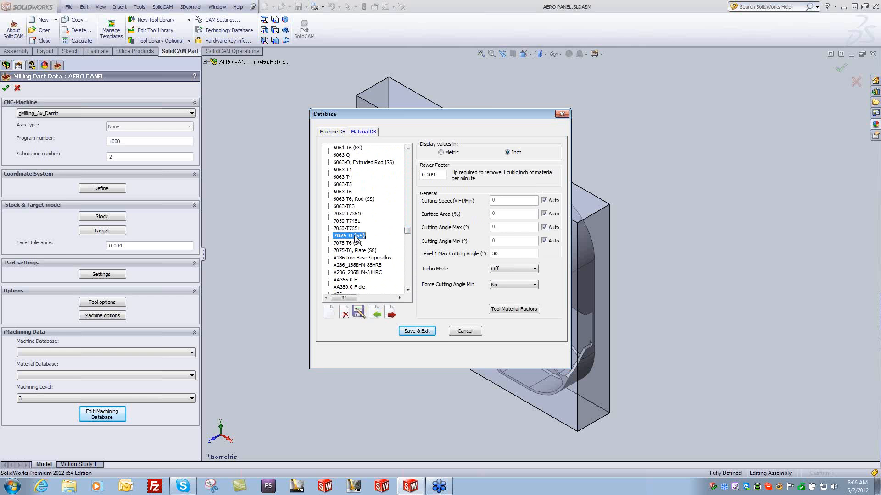
left_click(421, 332)
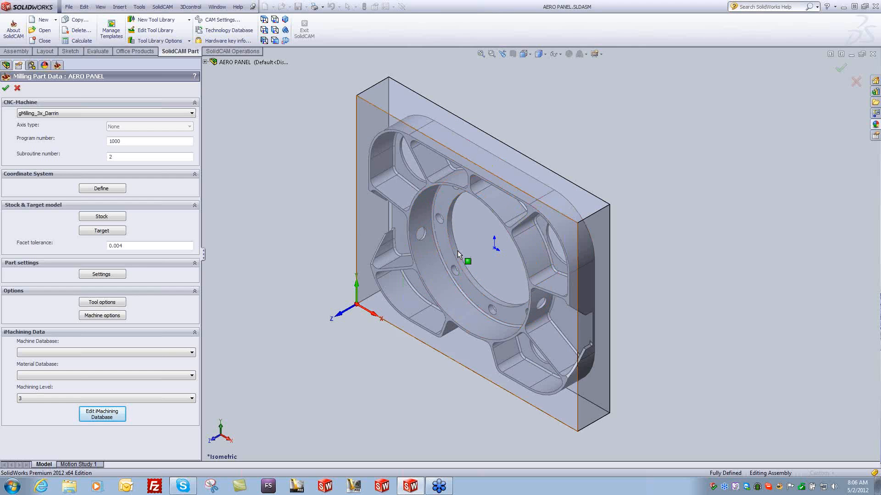
Assign the Haas VF2 SS machine and 7075-O (SS) material as the iMachining data and accept the milling part data.
left_click(54, 352)
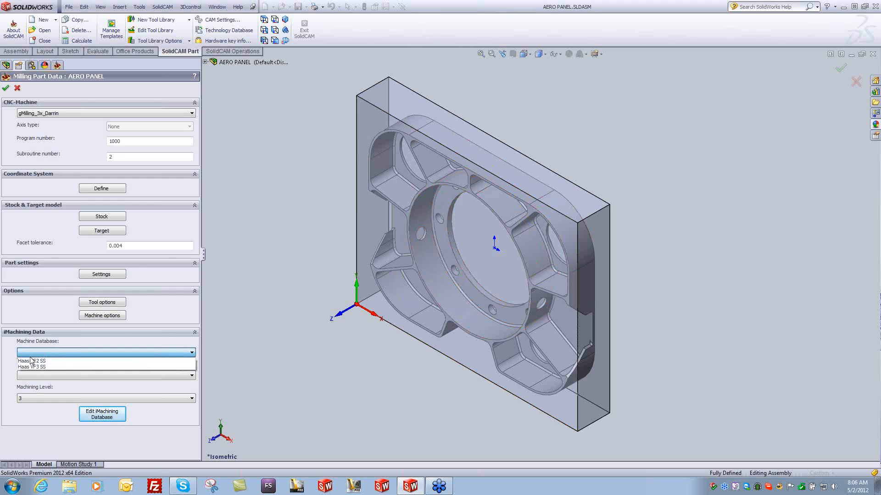
left_click(39, 365)
left_click(31, 373)
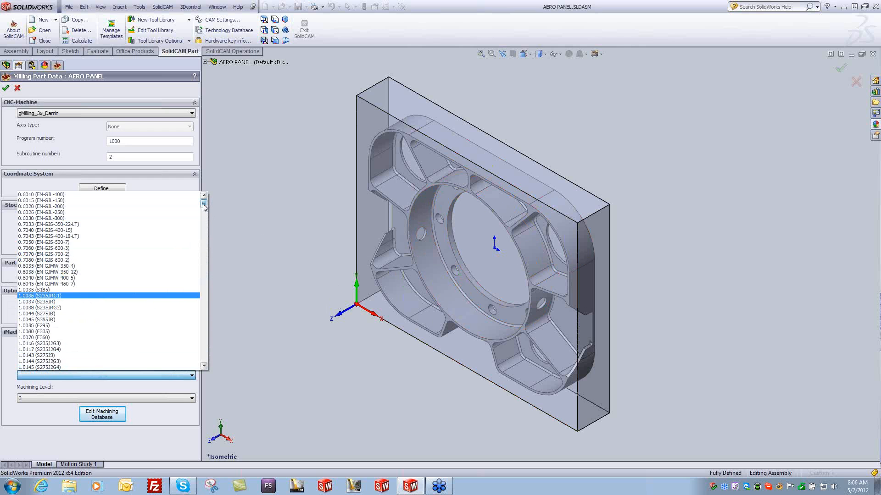
left_click_drag(204, 207, 200, 299)
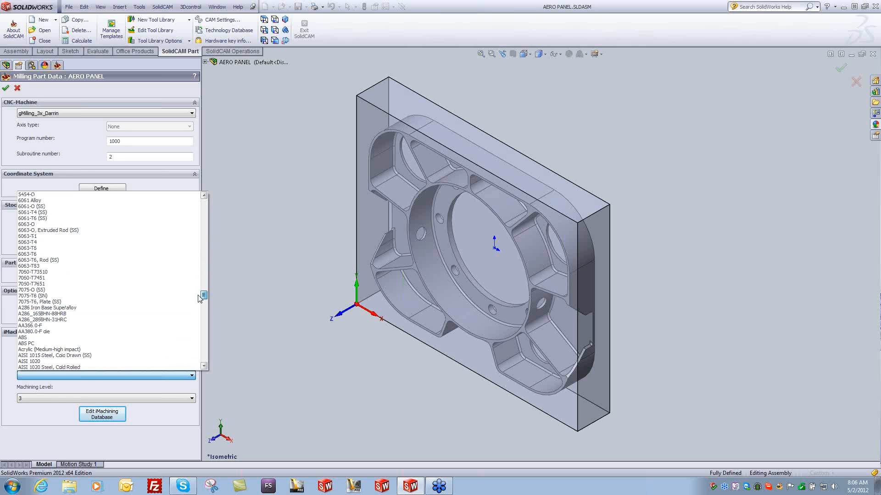
left_click(46, 291)
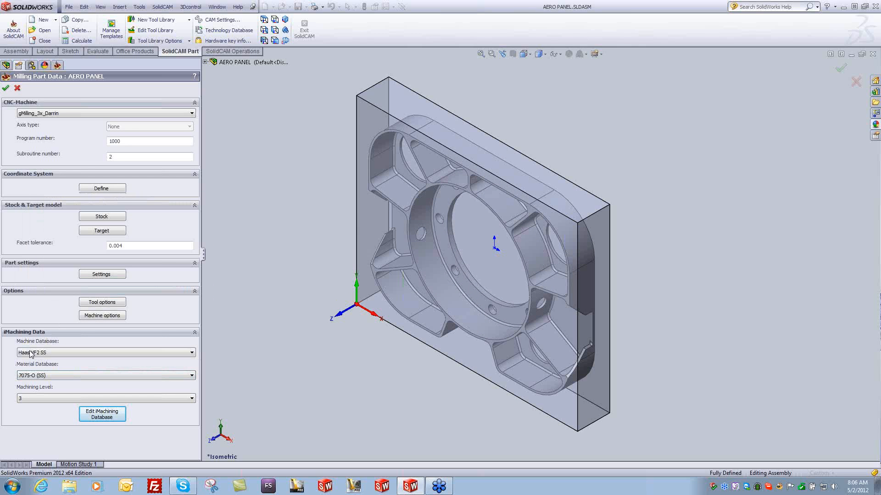
left_click(26, 399)
left_click(68, 389)
left_click(6, 88)
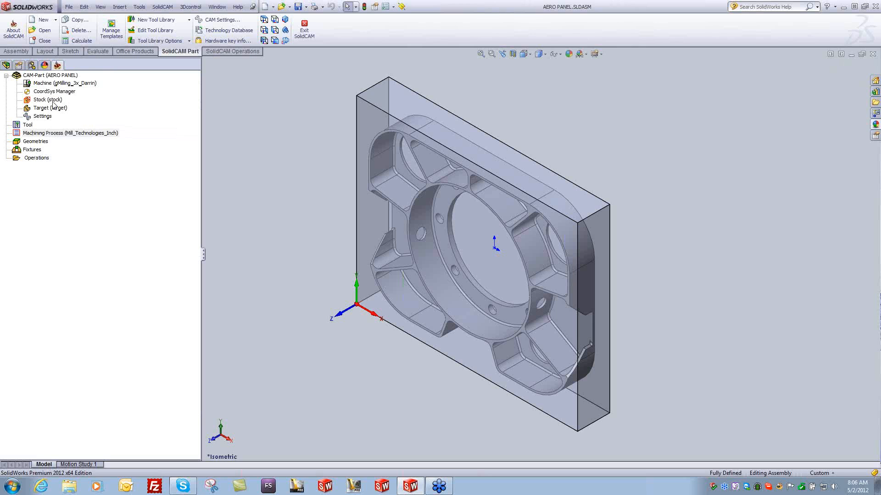
right_click(36, 159)
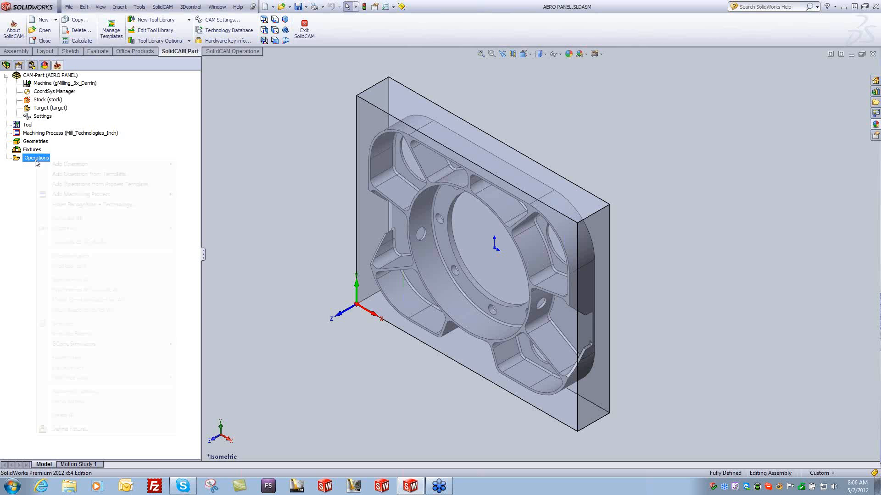
mouse_move(66, 166)
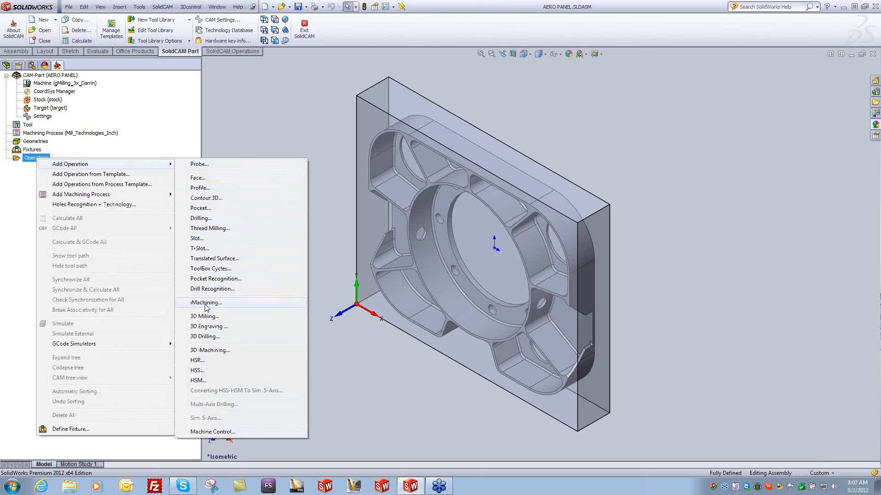
left_click(384, 373)
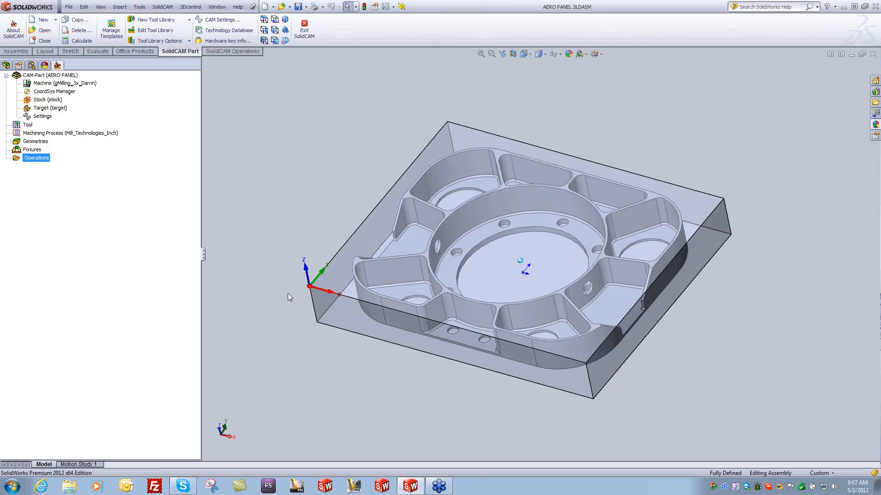
Add an iMachining operation to the CAM part and set its technology to iRough.
right_click(50, 160)
mouse_move(94, 168)
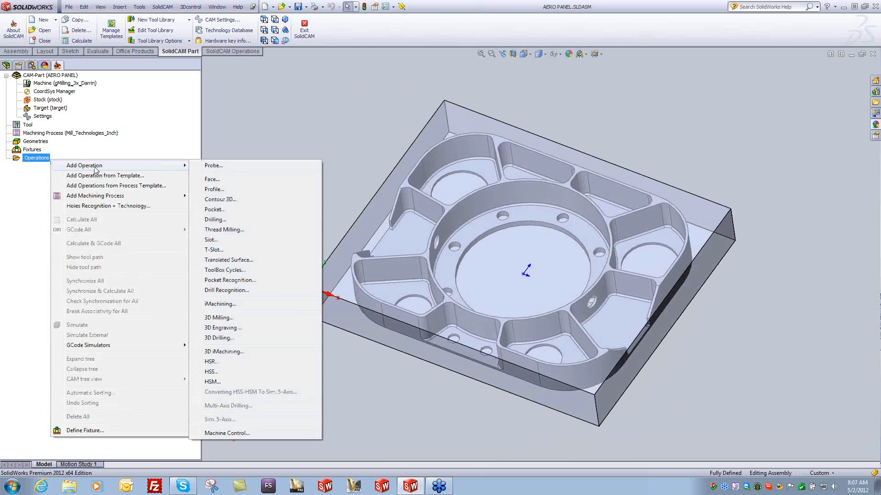
left_click(225, 304)
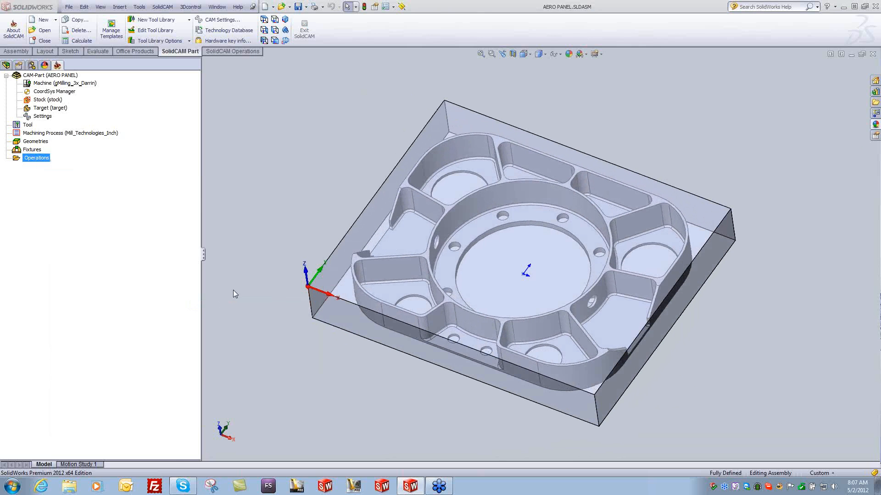
left_click_drag(153, 200, 152, 183)
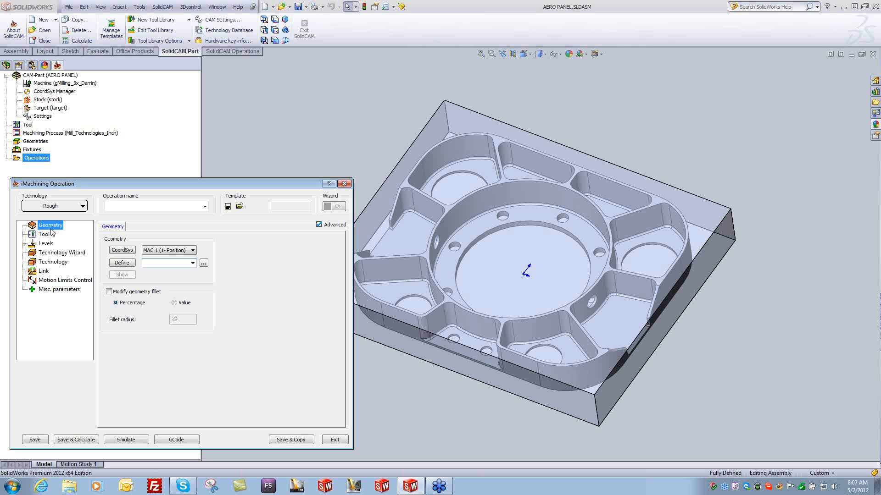
left_click(69, 207)
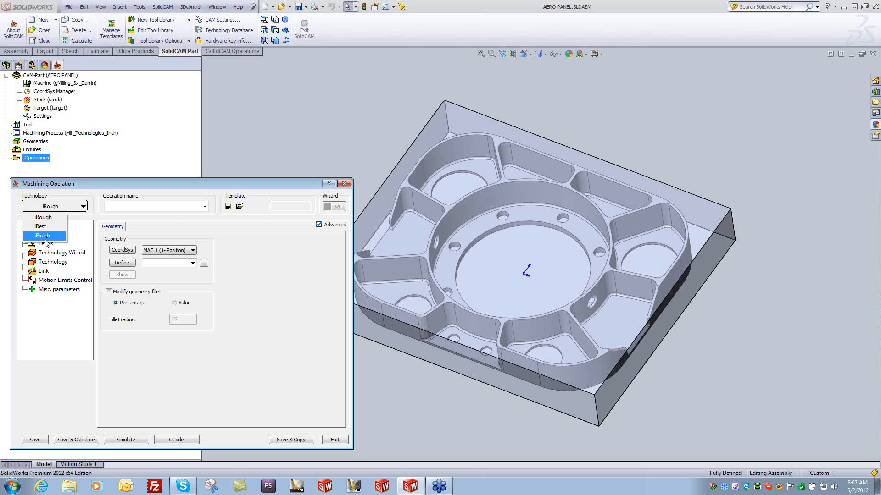
left_click(52, 218)
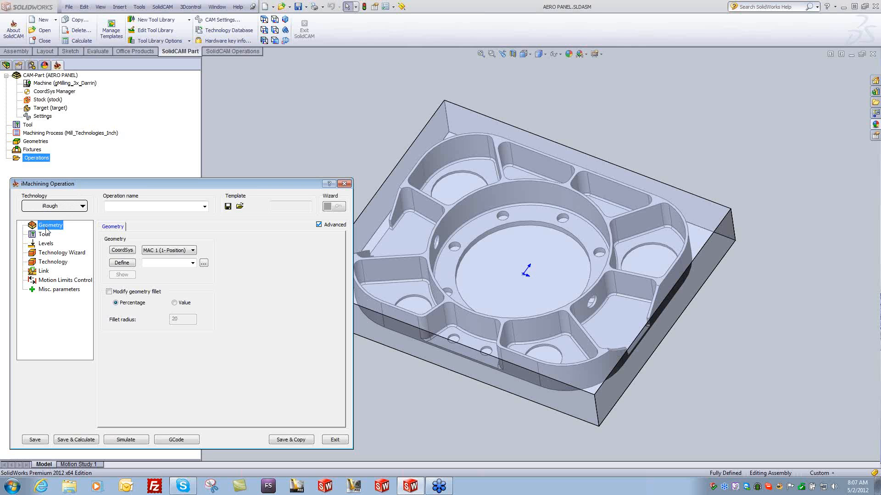
Define the operation geometry with an auto-constant Z chain around the stock's upper edges and mark that chain as open.
left_click(122, 262)
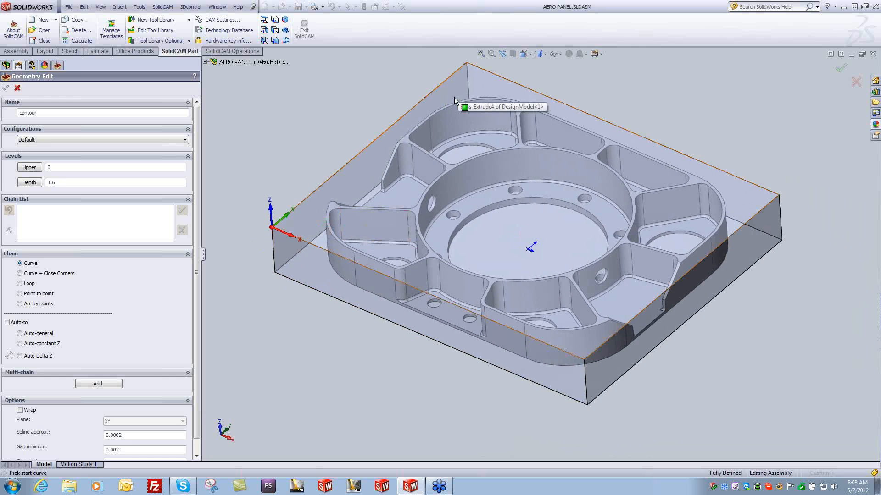
left_click(565, 356)
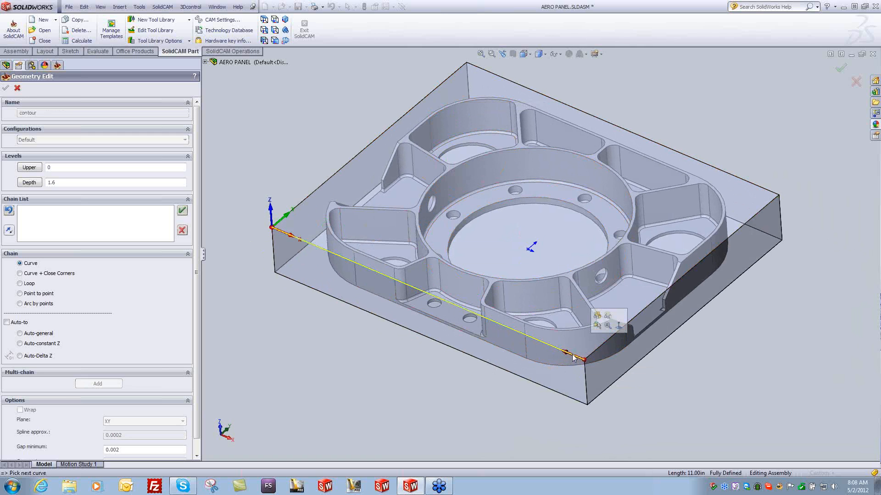
left_click(42, 343)
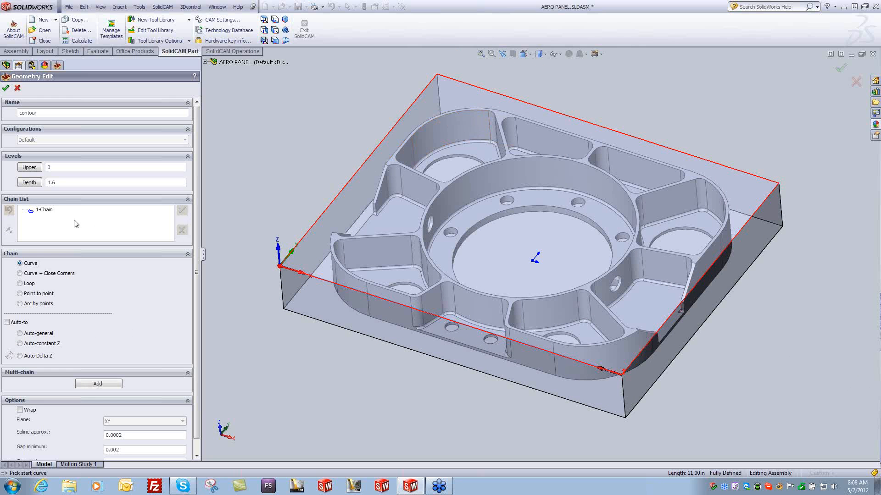
right_click(47, 211)
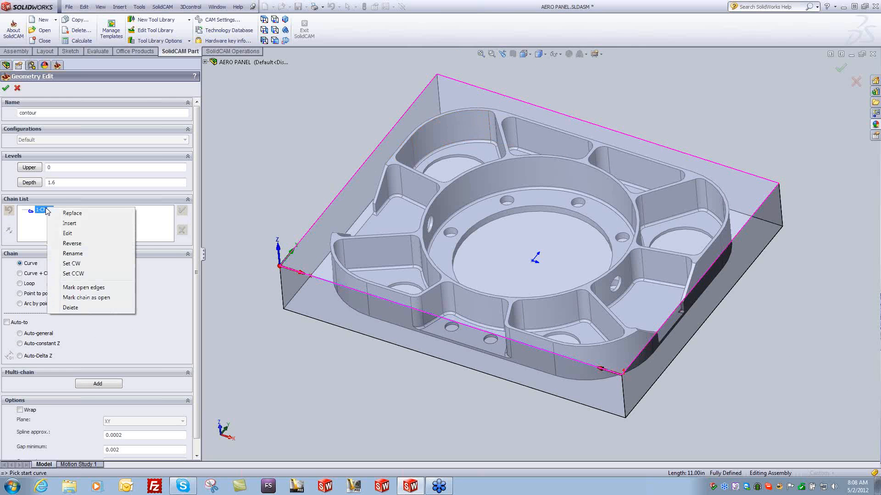
left_click(83, 297)
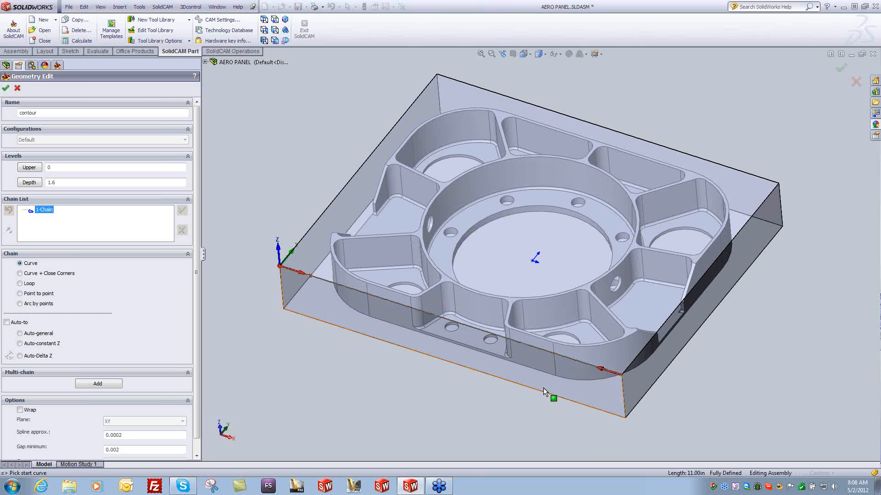
Add a second chain around the part's lower outer profile using auto-constant Z.
left_click(550, 376)
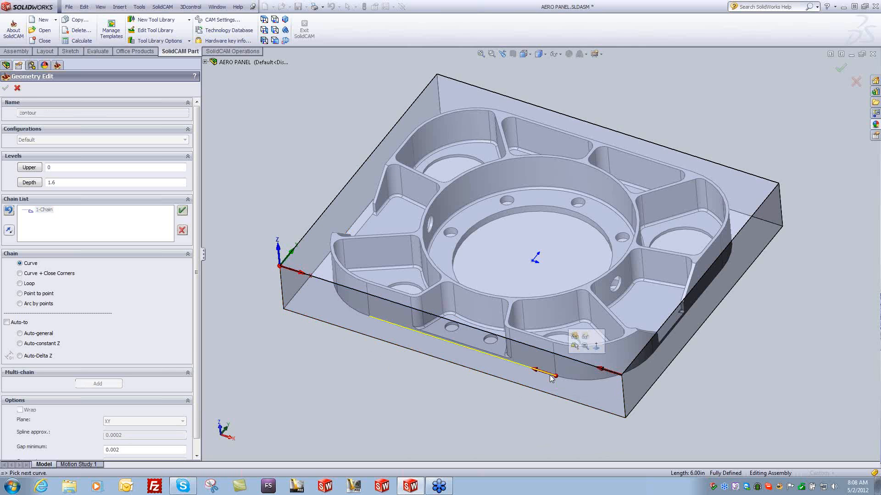
left_click(30, 344)
middle_click_drag(431, 408, 501, 390)
middle_click_drag(422, 419, 417, 415)
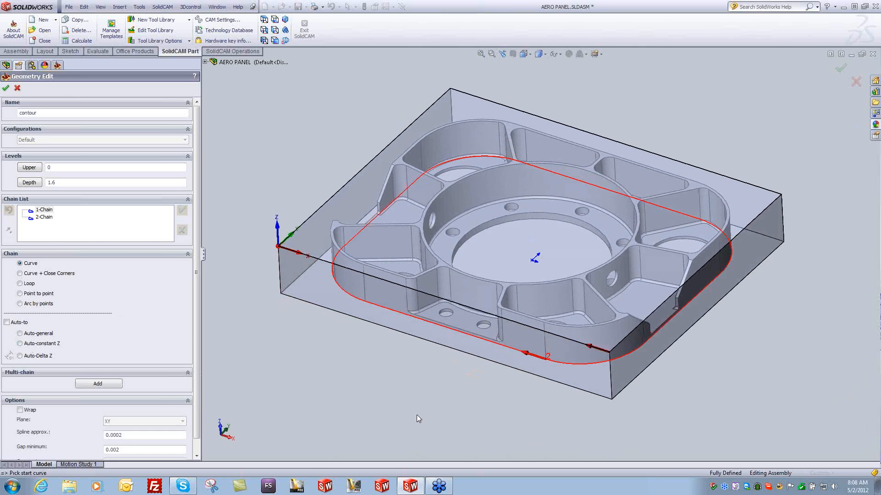
middle_click_drag(463, 387, 453, 386)
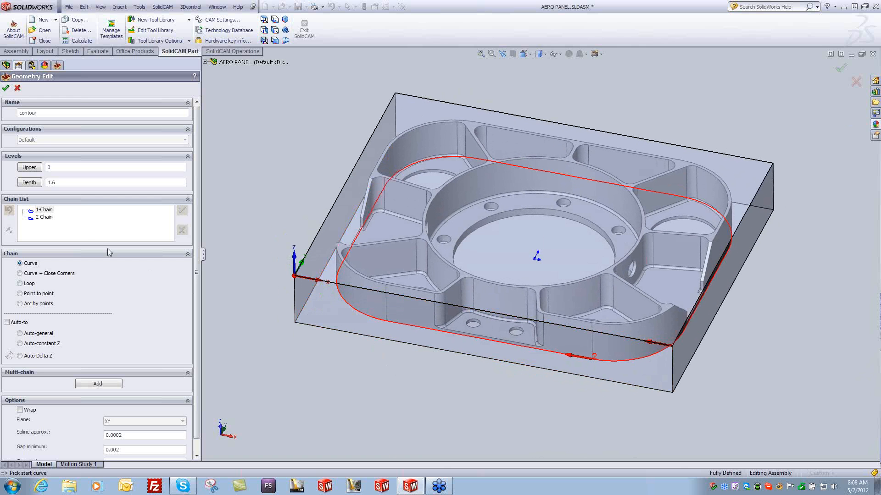
Name the geometry Rough OD and accept the chain definition.
double_click(27, 113)
type("Rough OD")
left_click(6, 88)
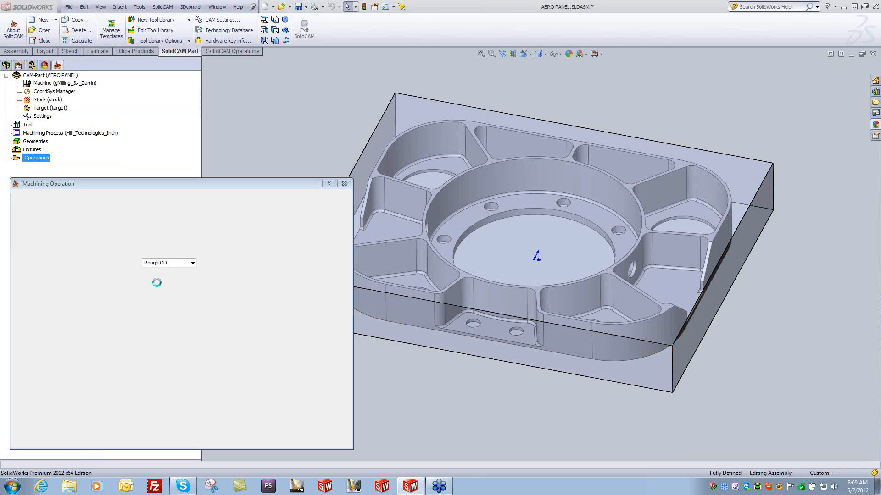
Measure a pocket's vertical corner edge and create a new end mill described as Ø0.5 for the operation.
left_click(41, 236)
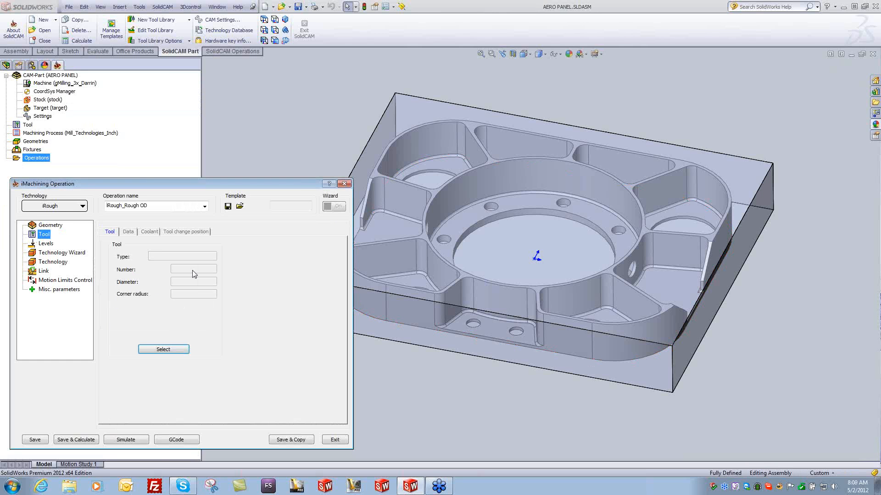
left_click(157, 348)
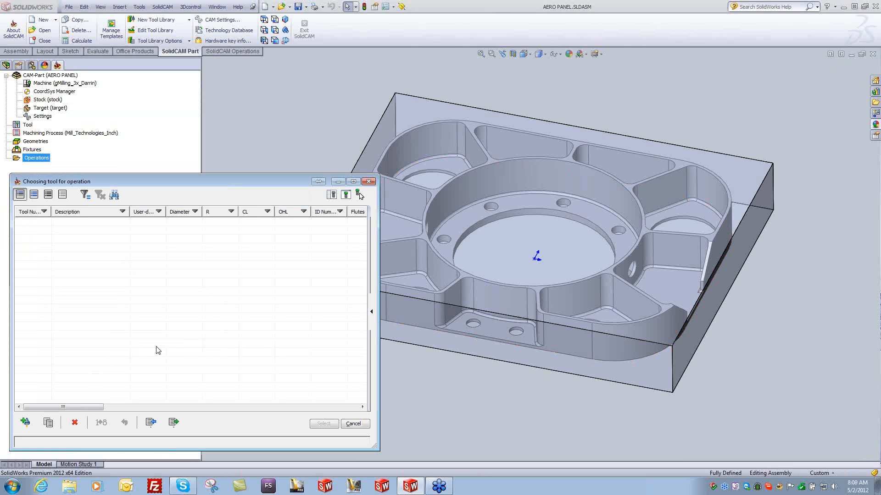
left_click(415, 251)
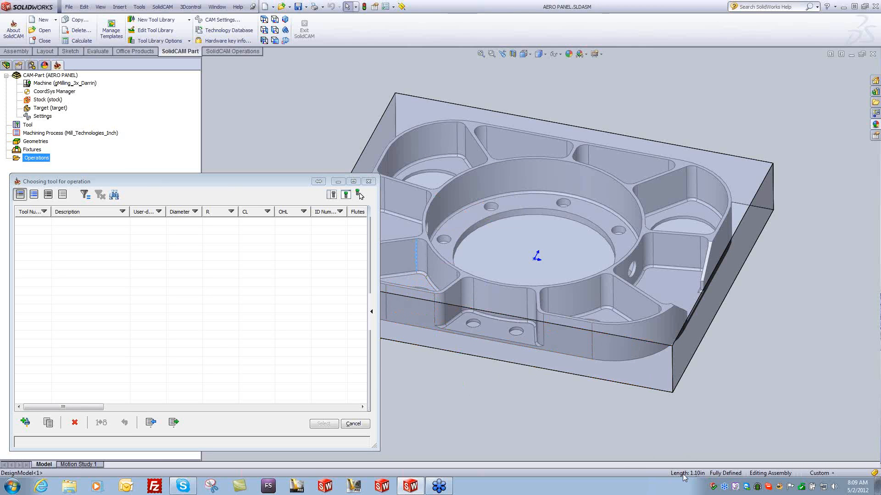
left_click(18, 422)
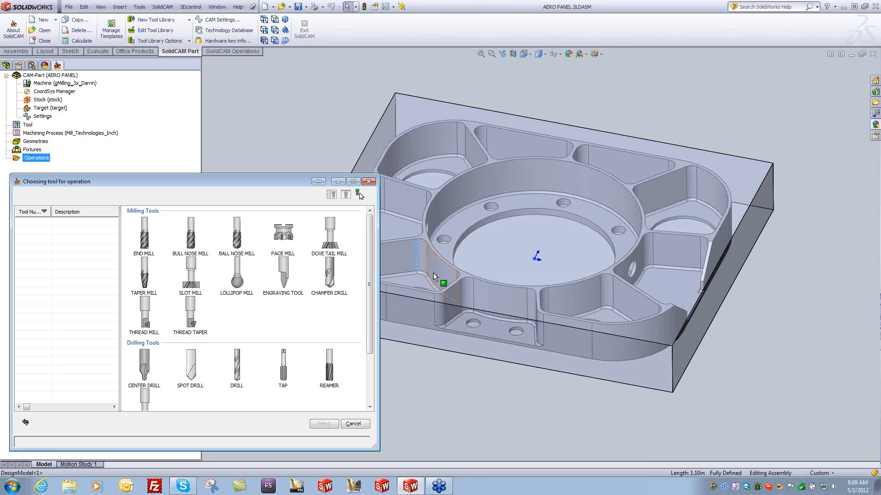
left_click(146, 234)
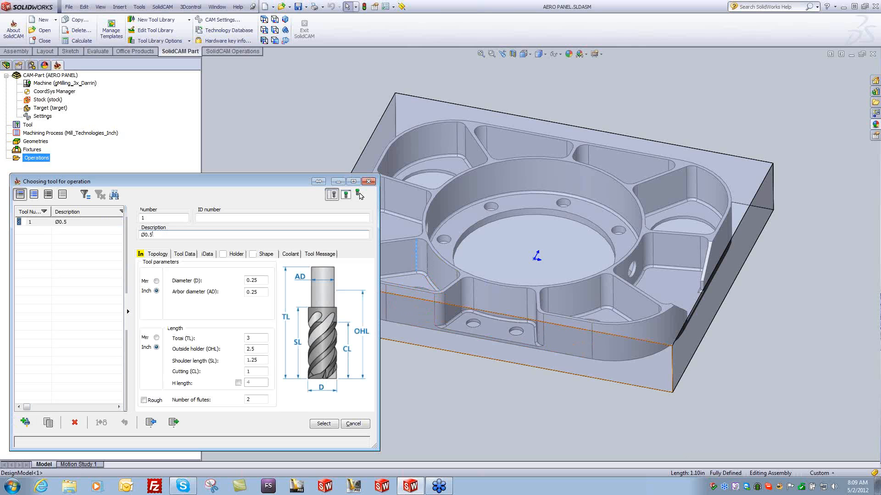
Set the end mill's diameter to 0.5 inch.
key("Tab")
type(".")
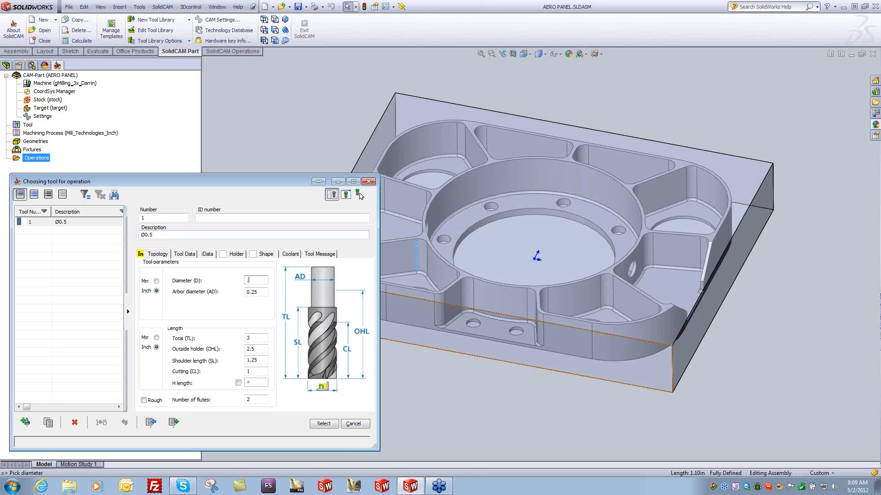
type("5")
key("Tab")
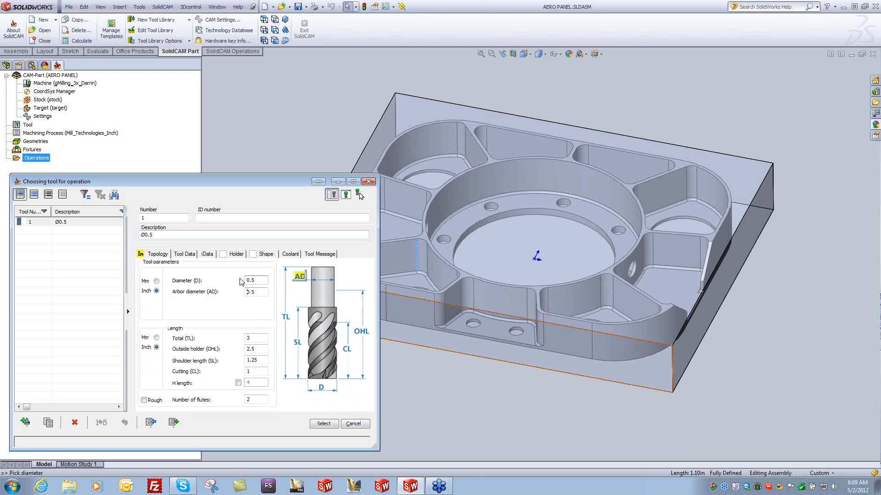
Set the end mill's cutting length to 1.25, shoulder length to 1.5 and outside holder length to 2 inches.
left_click(255, 371)
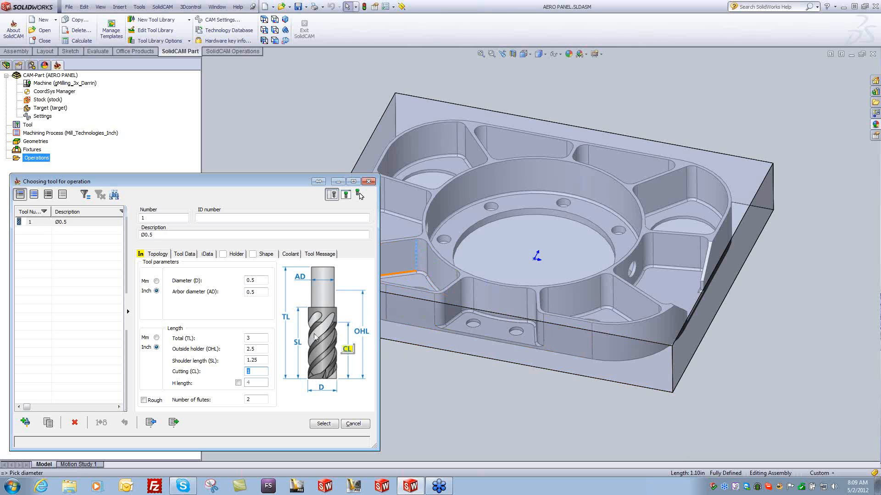
left_click(260, 372)
type(",")
type(".25")
key("shift+Tab")
type("1.5")
key("shift+Tab")
type("2")
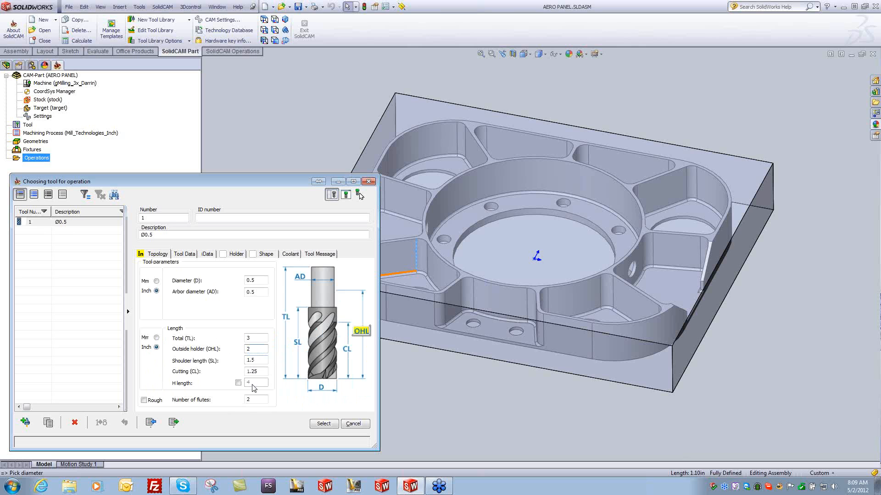
Give the end mill 4 flutes and complete its description as Ø0.5 4FL End Mill.
double_click(256, 400)
type("4")
left_click(162, 236)
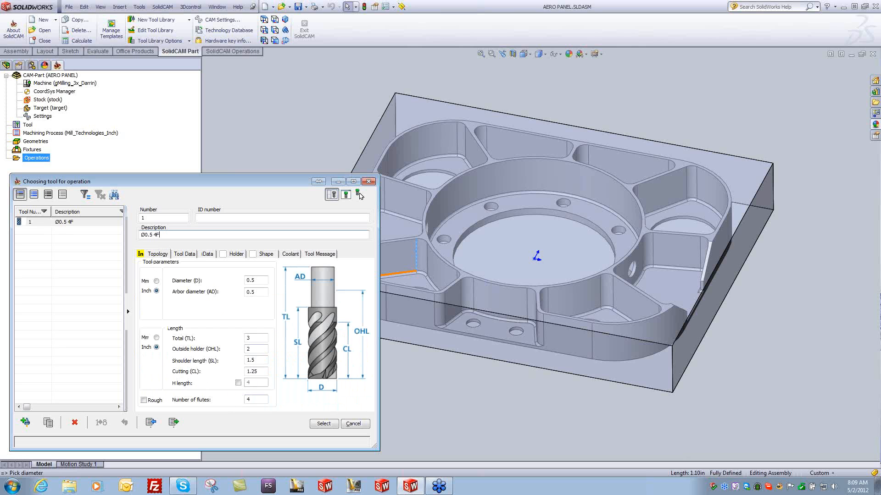
type("4FL End Mill")
Review the end mill's feed and spin data and its iMachining options for machining level, tool material and helical angle.
left_click(186, 255)
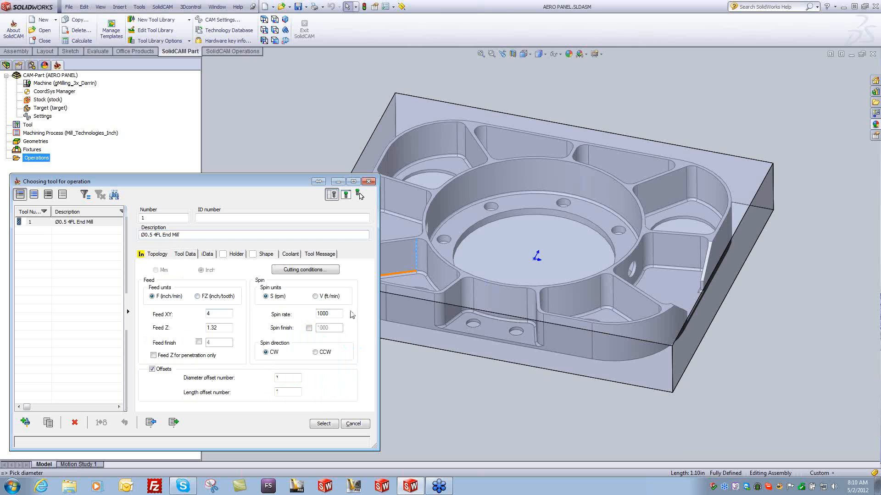
left_click(208, 256)
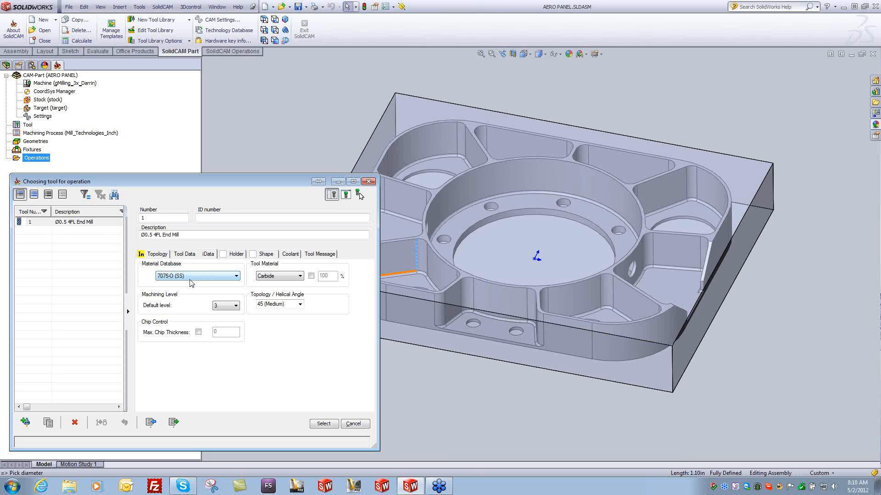
left_click(236, 306)
left_click(236, 306)
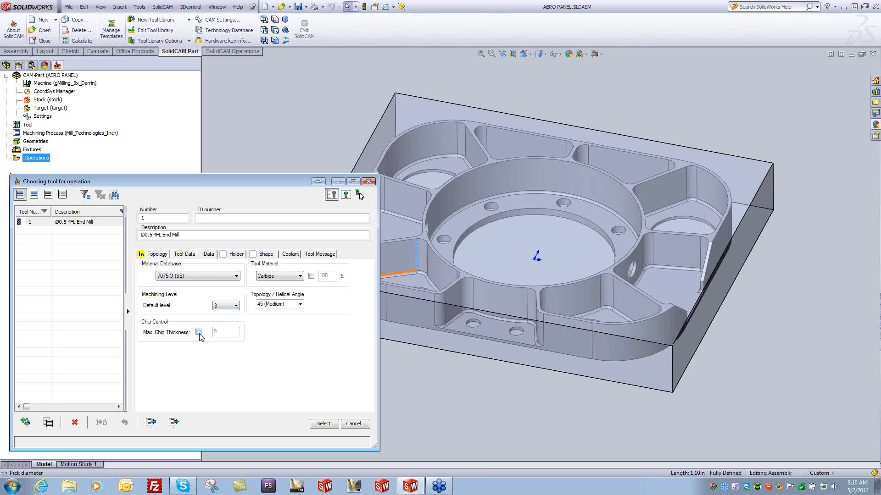
left_click(300, 305)
left_click(300, 276)
left_click(300, 276)
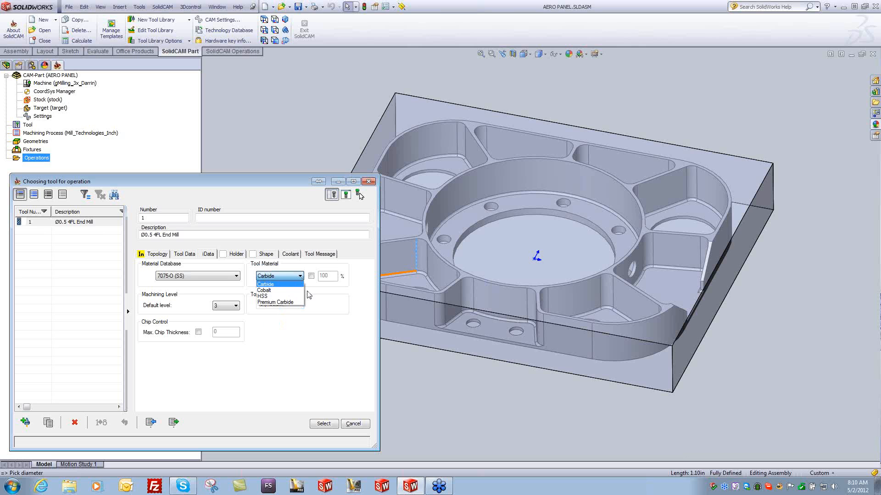
left_click(300, 276)
left_click(299, 305)
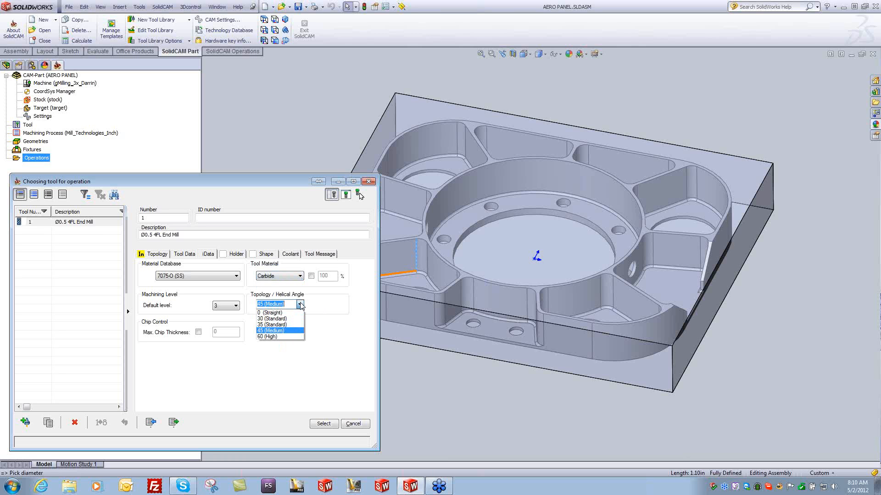
left_click(331, 305)
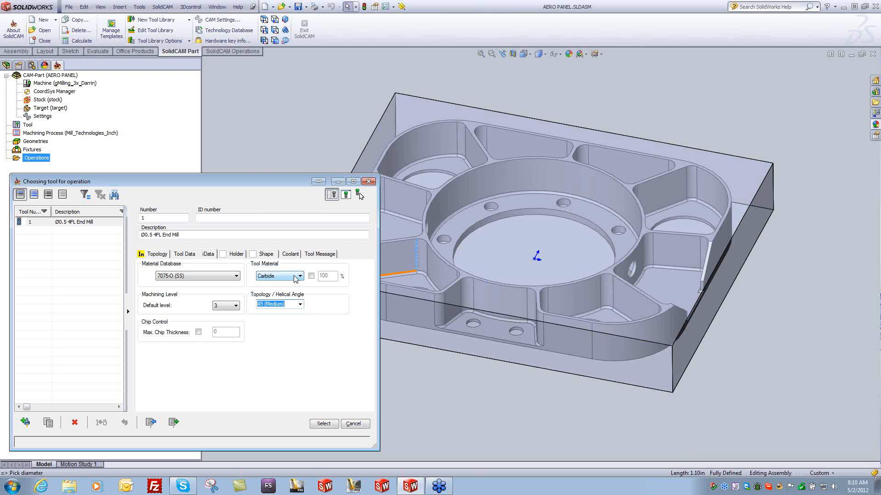
Assign the new end mill to the roughing operation and display the operation's level settings.
left_click(331, 424)
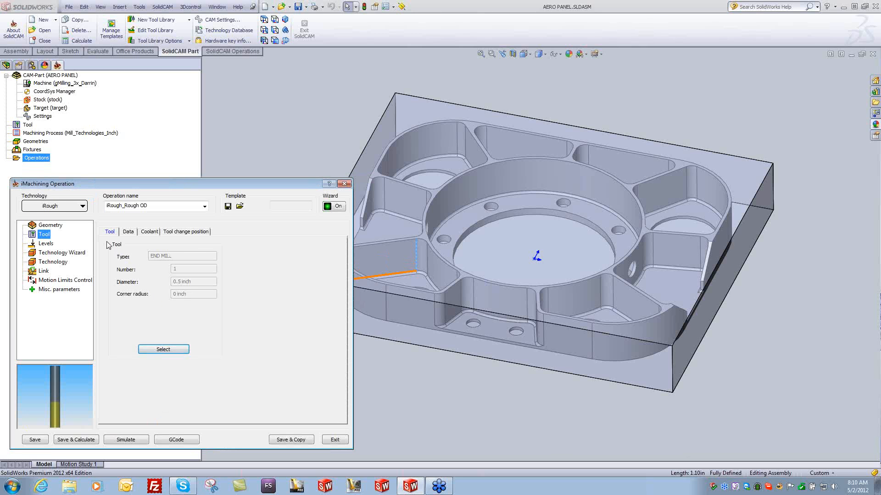
left_click(45, 243)
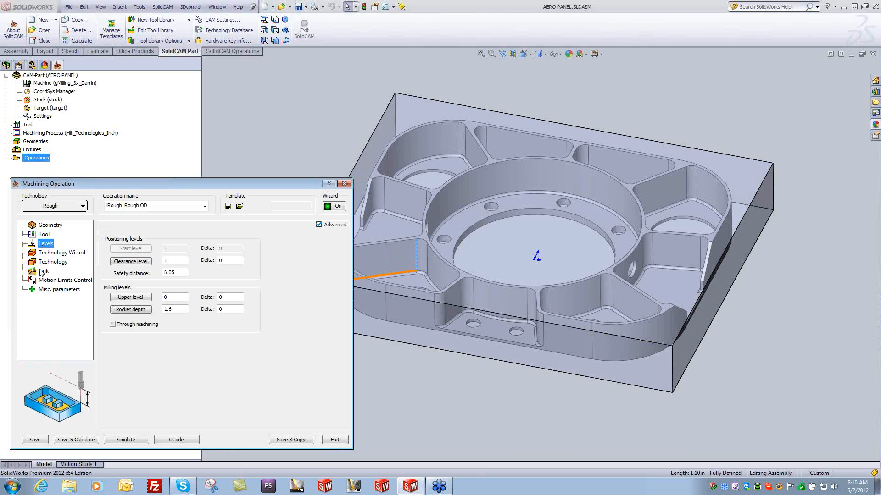
Pick the upper level of -0.1 on the part's top face and the pocket depth of 1.25 at the outer wall's lower edge.
left_click(130, 297)
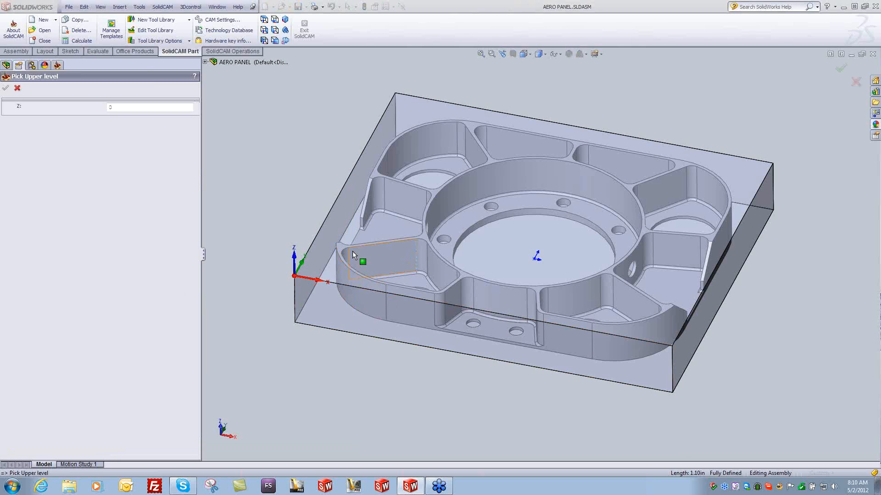
left_click(338, 246)
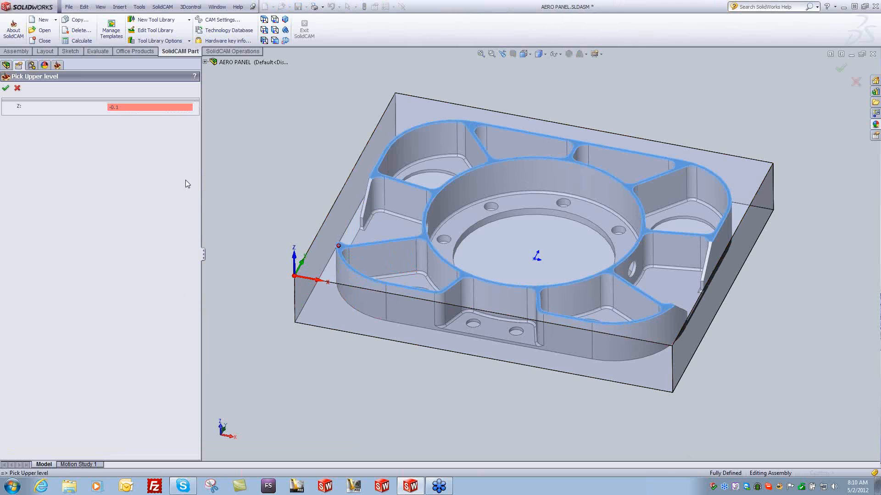
left_click(6, 87)
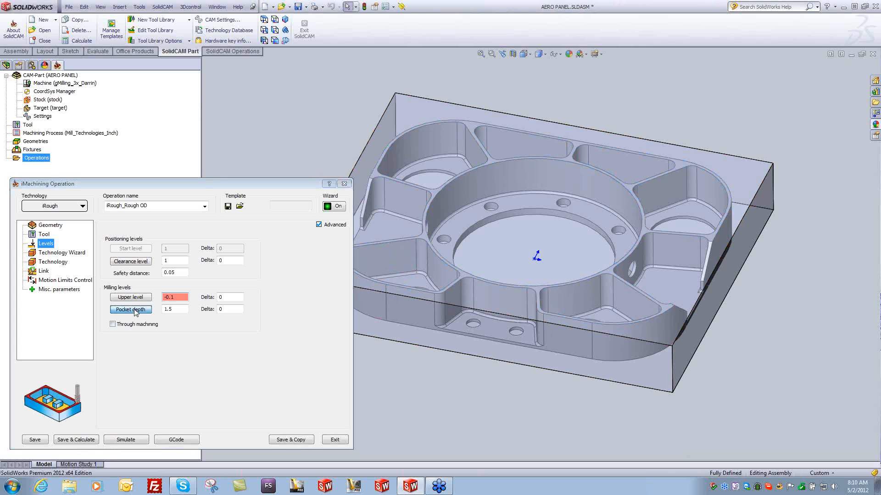
left_click(130, 309)
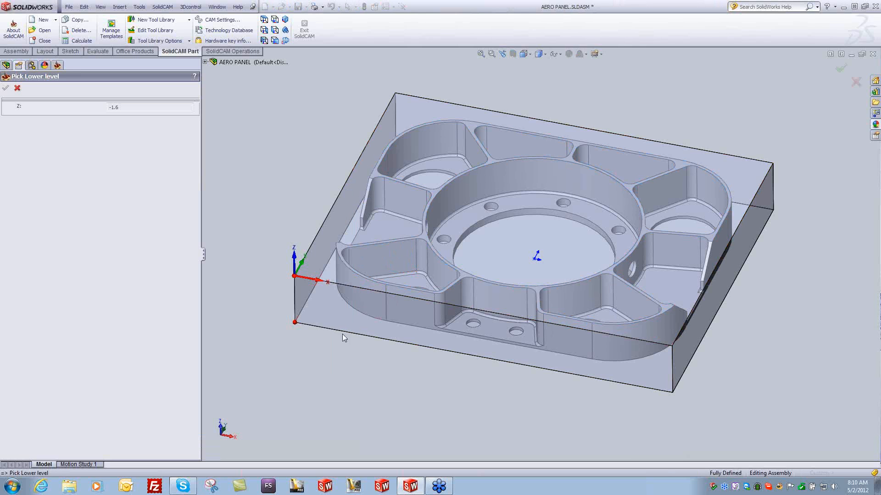
left_click(386, 322)
left_click(7, 89)
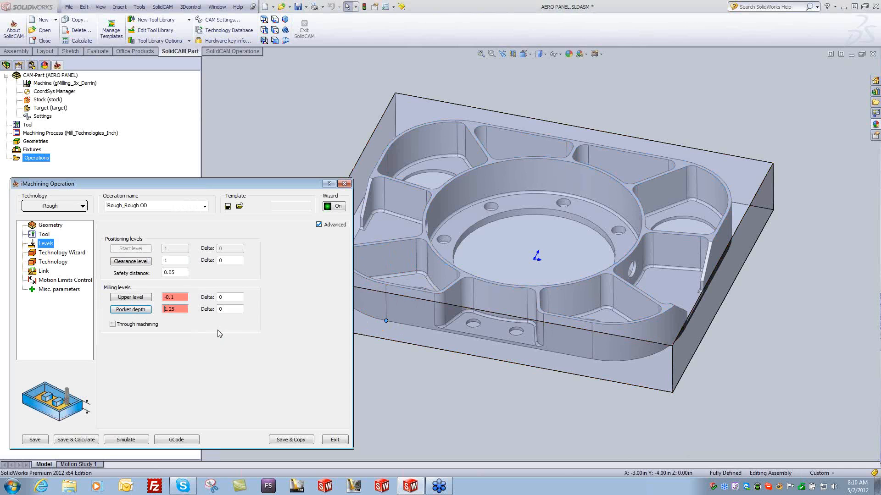
Set the pocket depth delta to -0.05 and check it against the height of the part's outer wall.
double_click(230, 309)
type("-.")
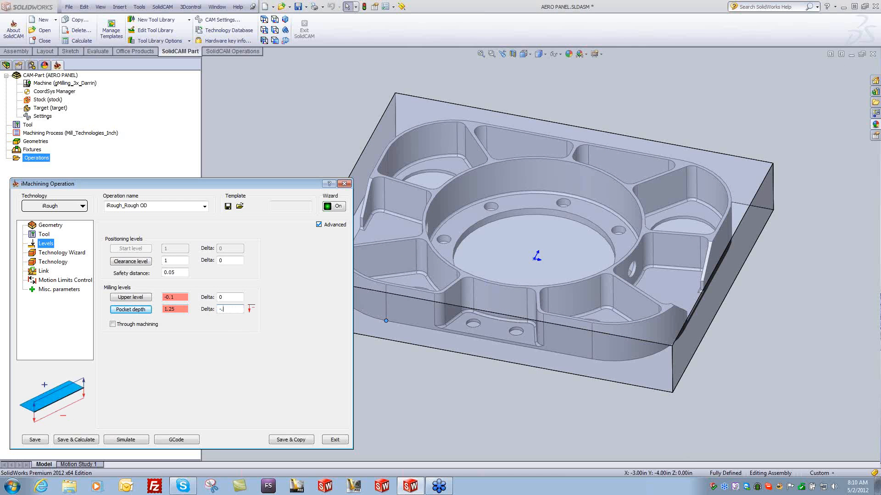
type("05")
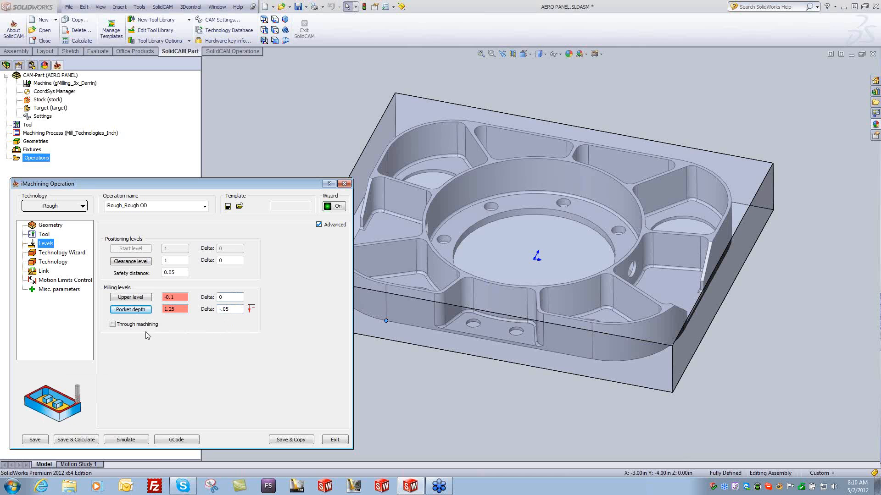
double_click(175, 312)
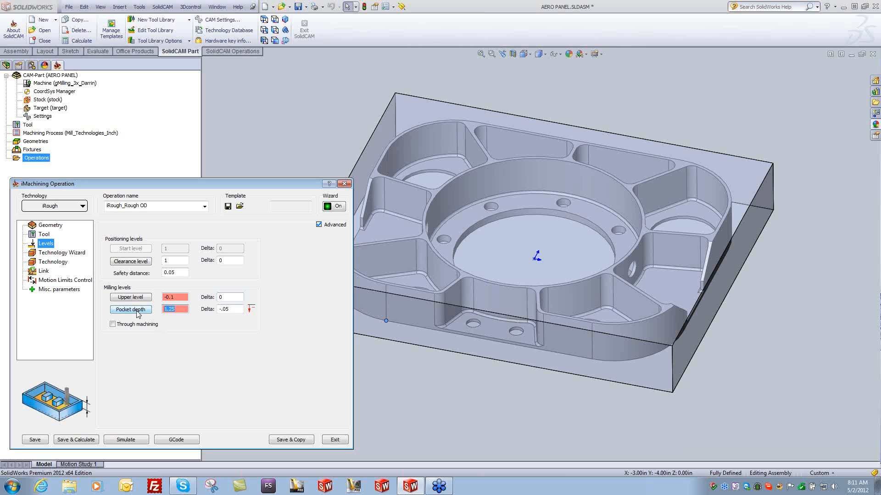
left_click(386, 303)
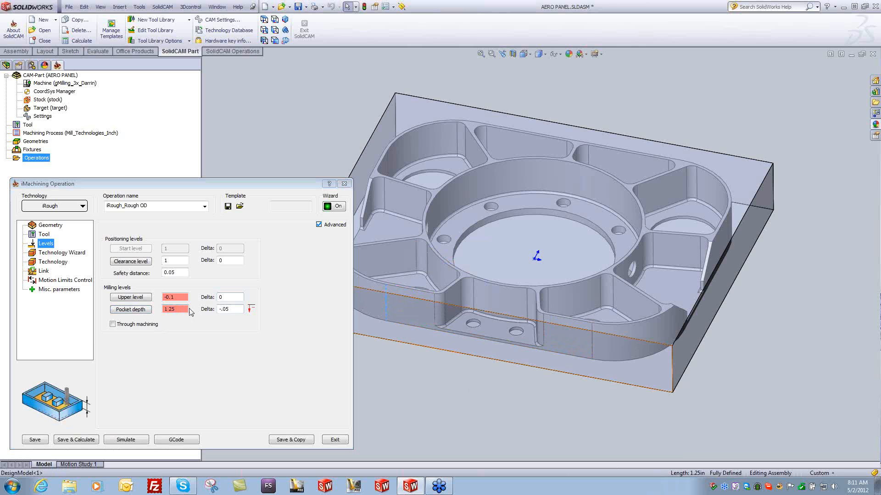
double_click(219, 310)
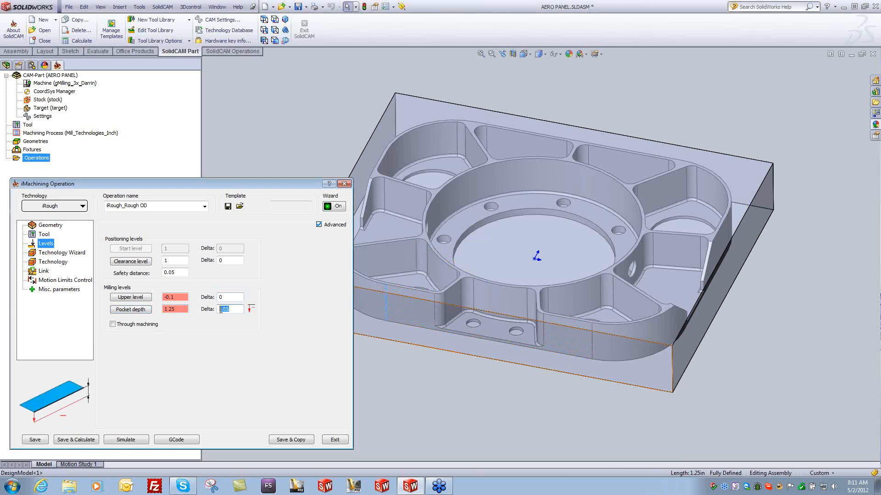
Edit the 0.5 inch end mill's cutting length and reassign the tool to the roughing operation.
left_click(45, 234)
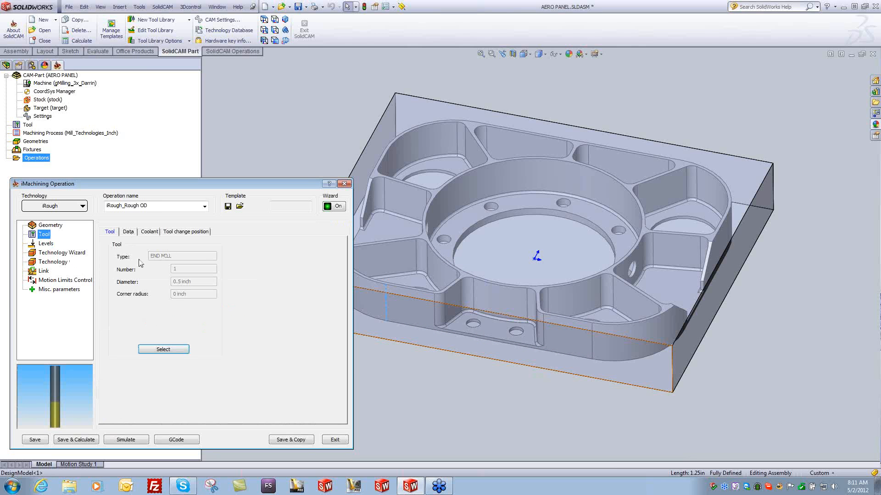
left_click(162, 350)
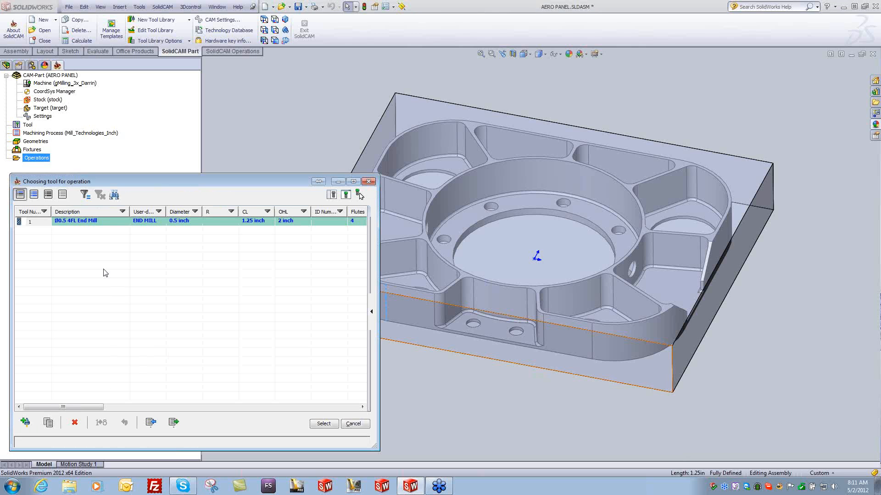
double_click(121, 221)
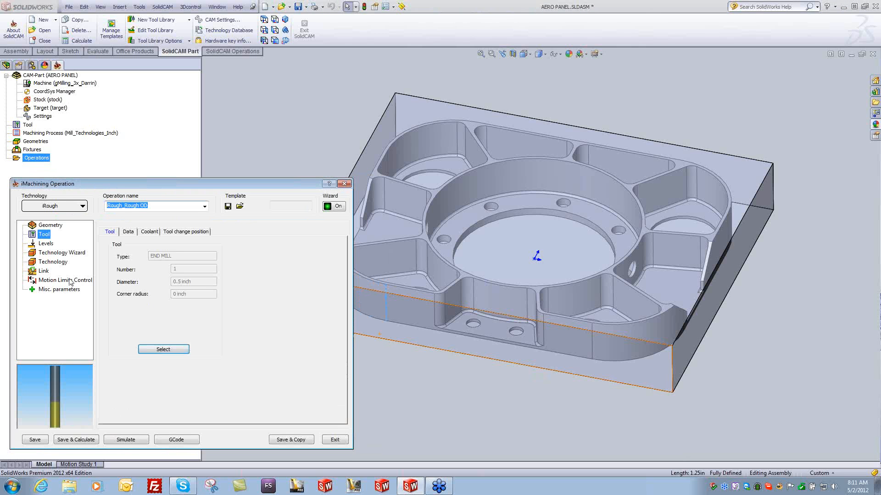
left_click(163, 349)
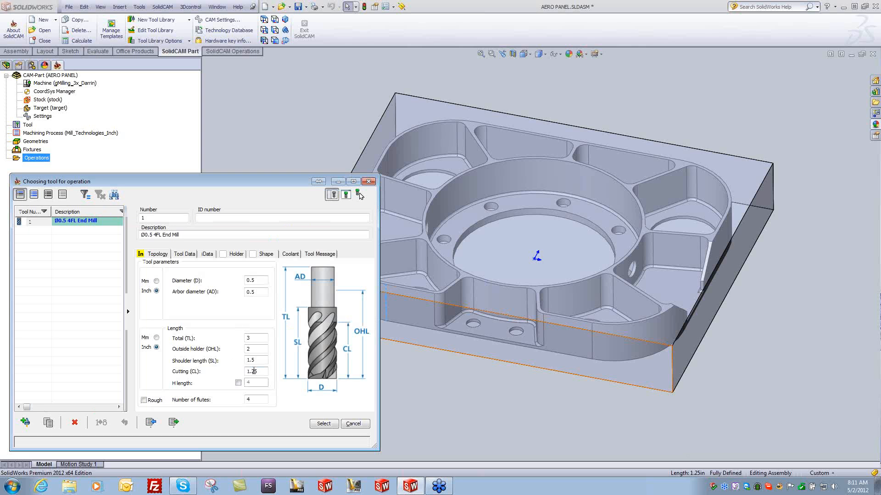
left_click(255, 371)
type("1.")
left_click(324, 423)
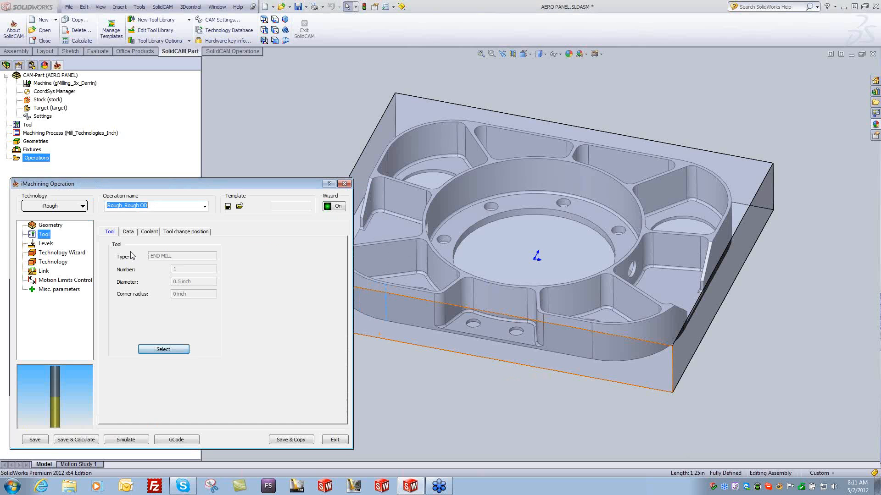
Examine the Technology Wizard's step down and both views of its output cutting data.
left_click(50, 247)
left_click(45, 255)
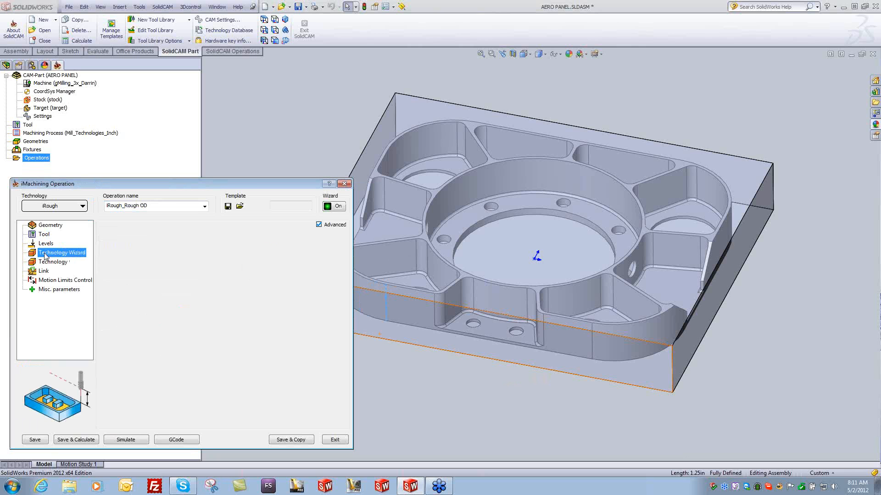
left_click(52, 243)
left_click(49, 252)
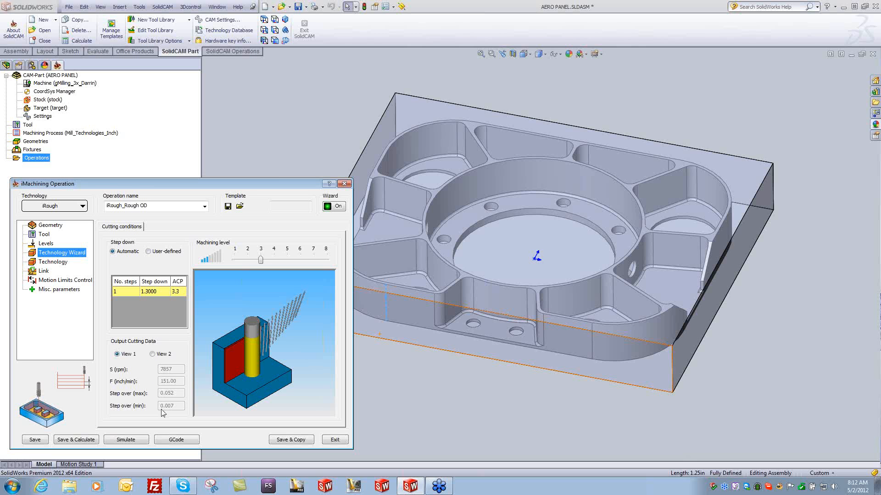
left_click(155, 357)
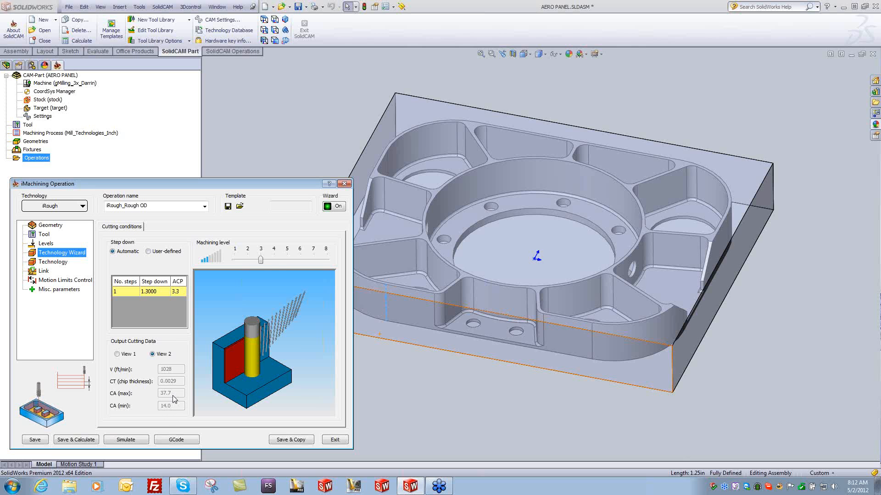
Compare the cutting data at machining levels 1, 5 and 3, checking both output data views.
left_click_drag(263, 262, 238, 262)
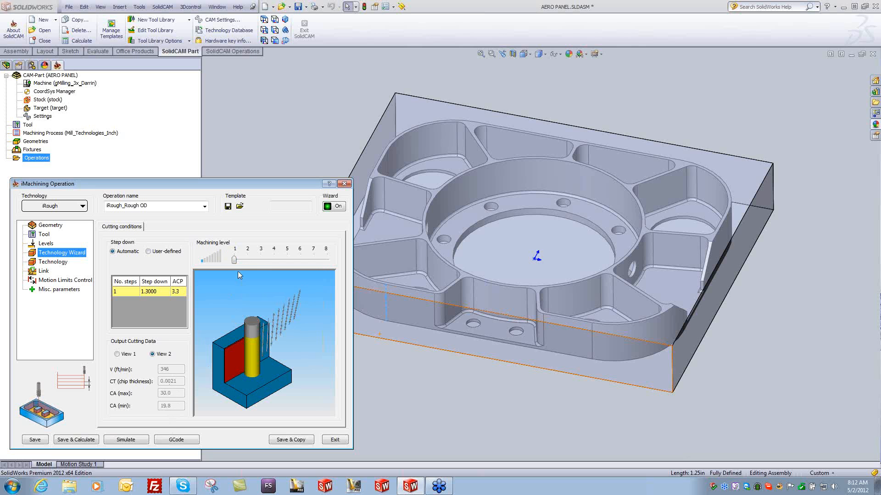
left_click_drag(235, 260, 286, 263)
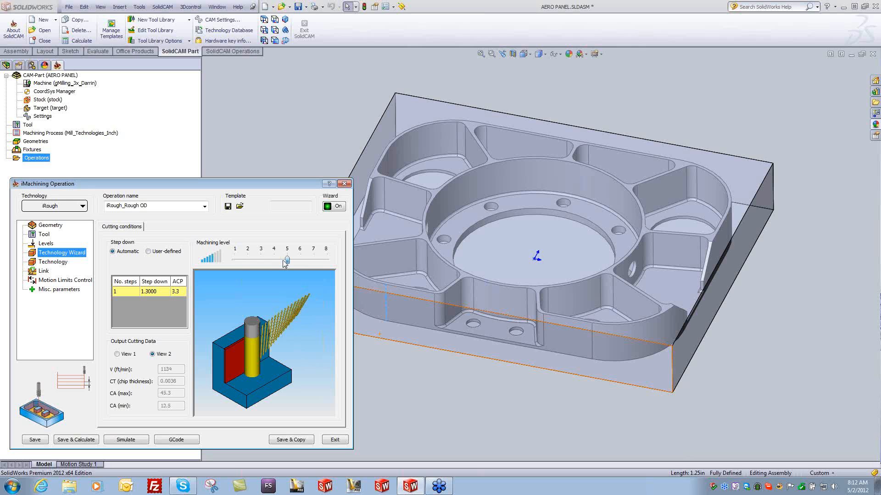
left_click_drag(285, 264, 261, 261)
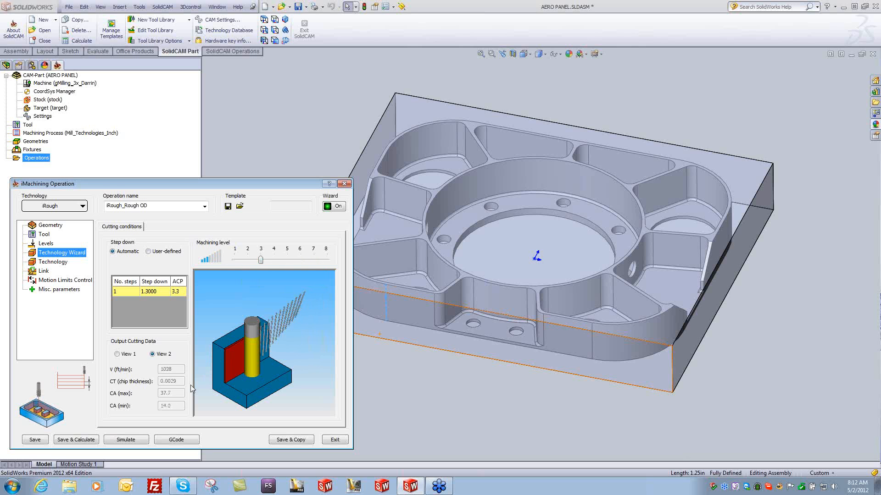
left_click(123, 355)
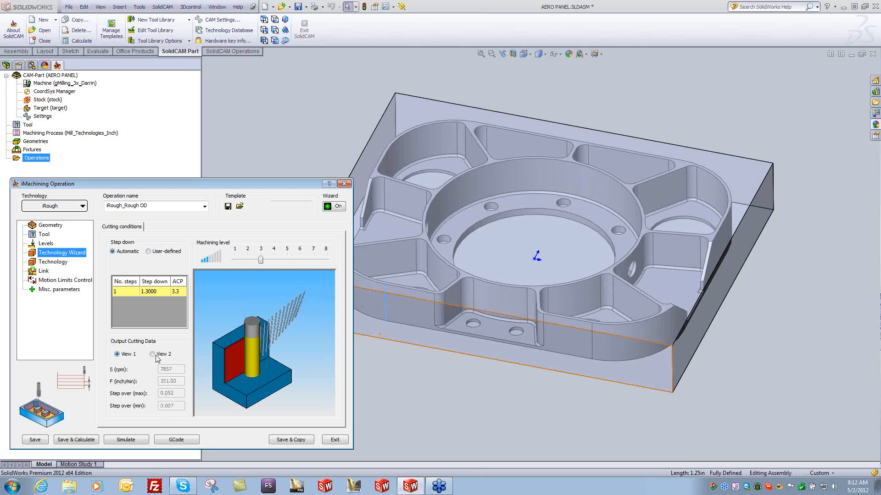
left_click(161, 355)
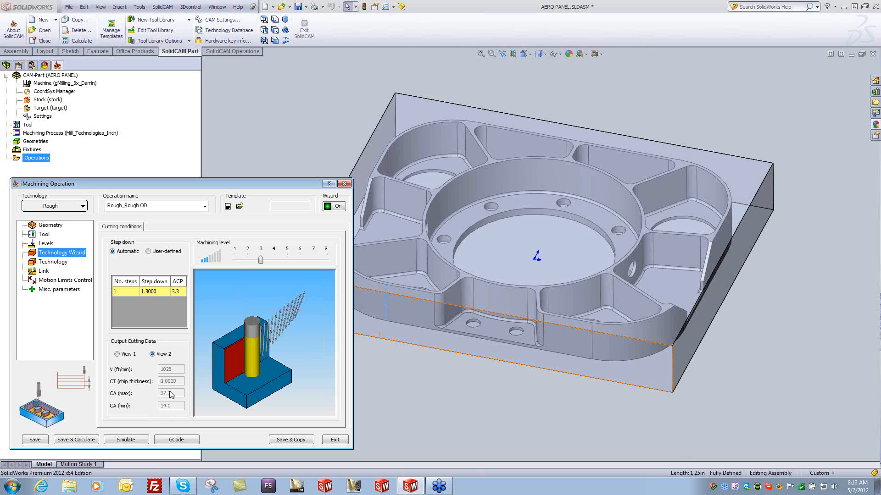
left_click(128, 359)
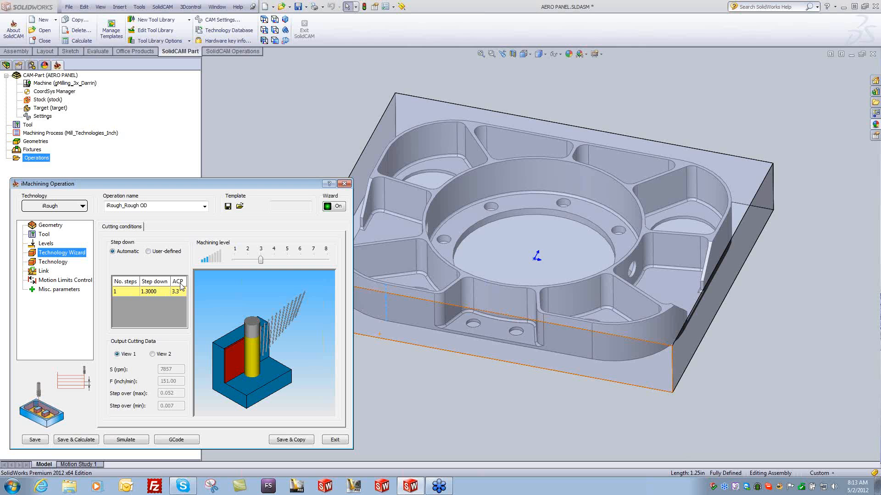
Try the user-defined step down with the Step down calculation method, and return to the automatic setting.
left_click(155, 253)
left_click(146, 265)
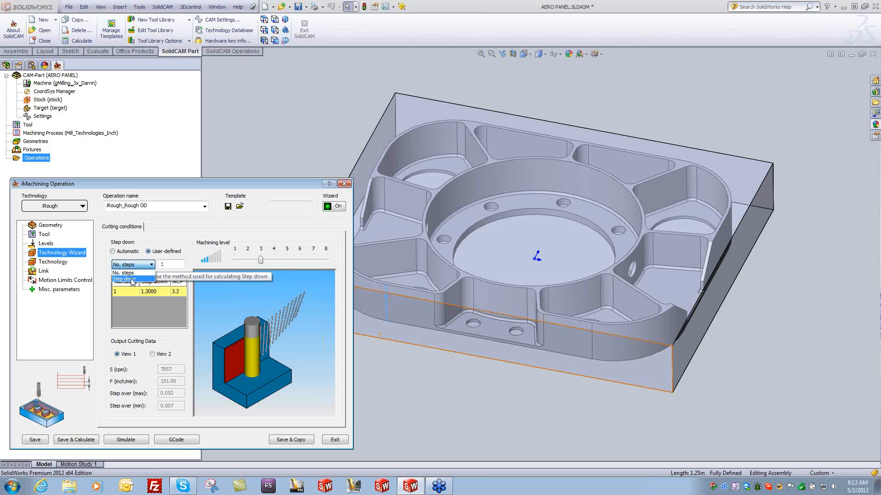
left_click(131, 279)
left_click(128, 252)
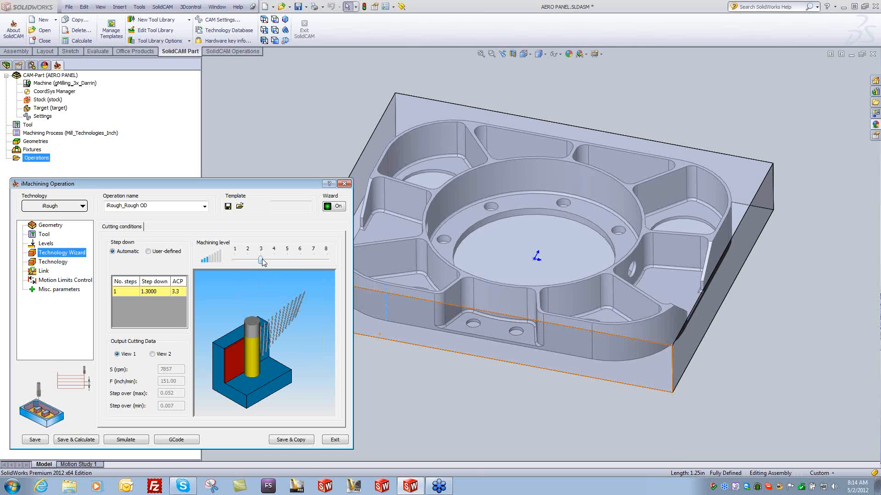
Compare machining levels 8 and 3, and set the roughing operation's machining level to 8.
left_click_drag(261, 260, 326, 260)
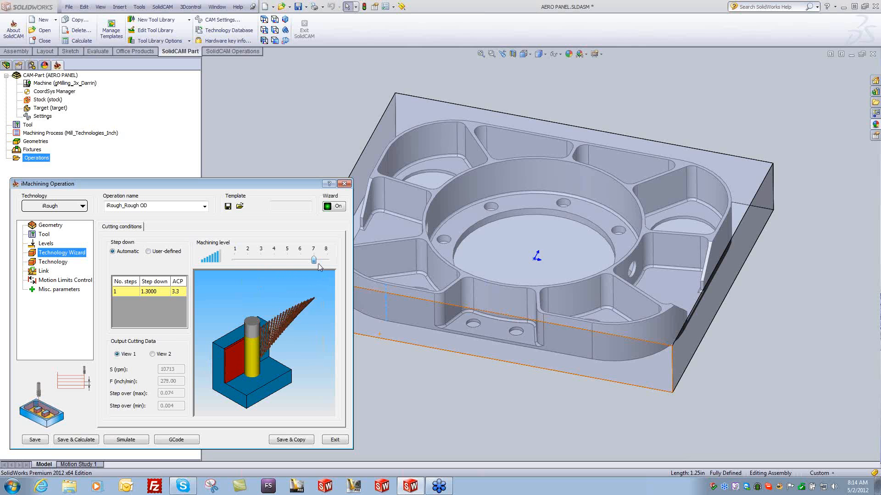
mouse_move(326, 260)
left_mouse_down()
mouse_move(261, 260)
mouse_move(327, 261)
left_mouse_up()
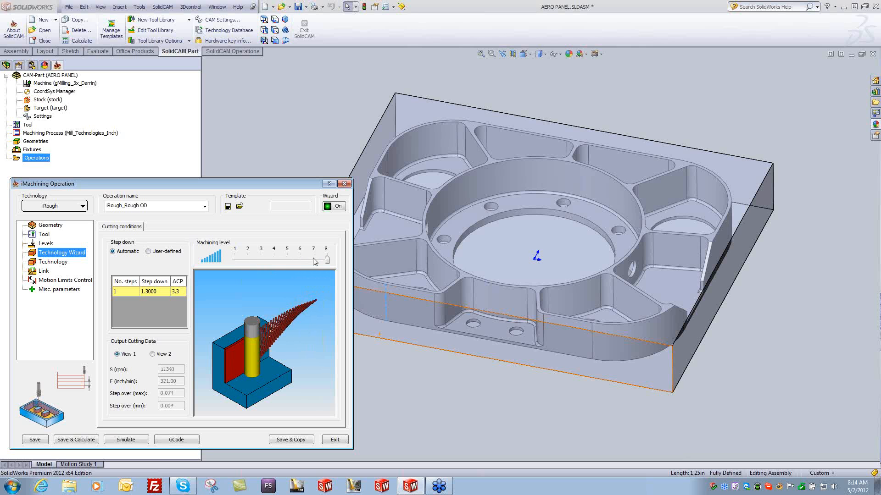
left_click_drag(326, 261, 265, 261)
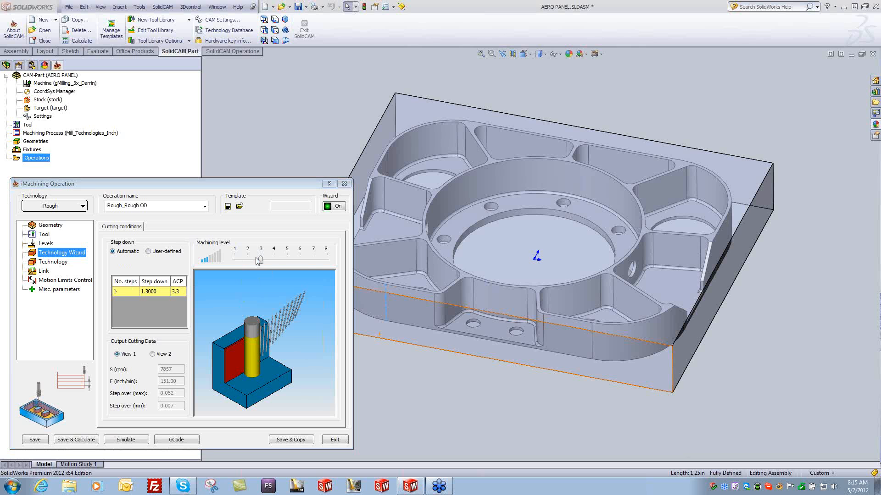
left_click_drag(261, 260, 328, 265)
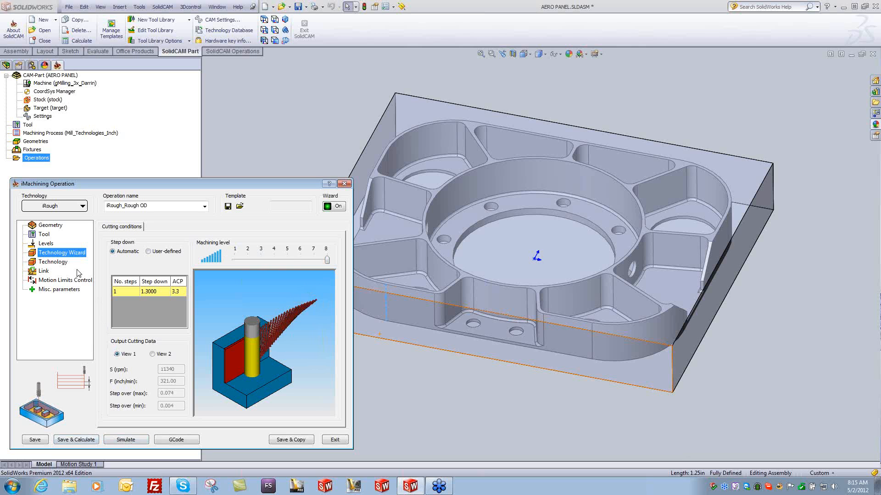
Check the operation's wall offset, milling levels and cutting conditions, and save and calculate the Rough OD operation.
left_click(54, 263)
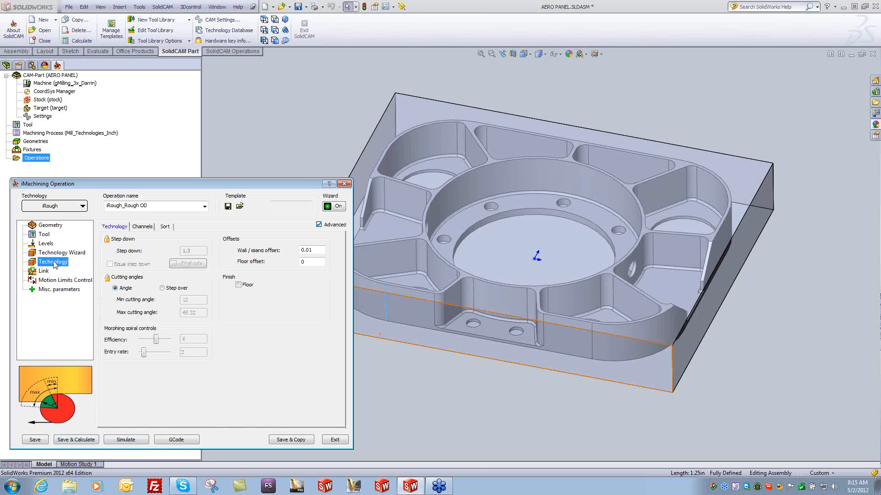
left_click(320, 249)
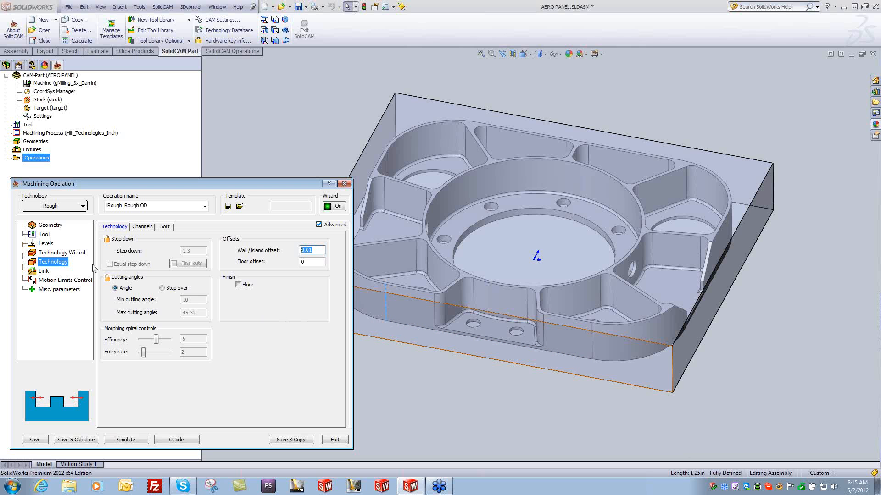
left_click(46, 243)
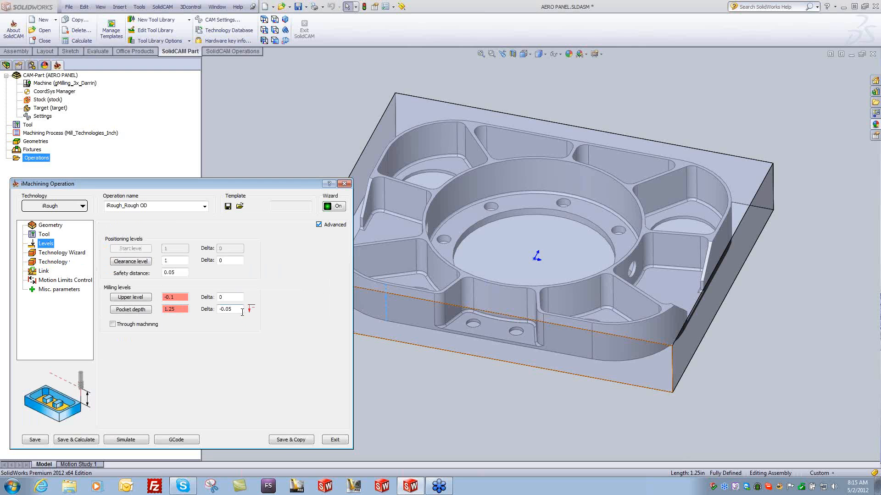
left_click(78, 253)
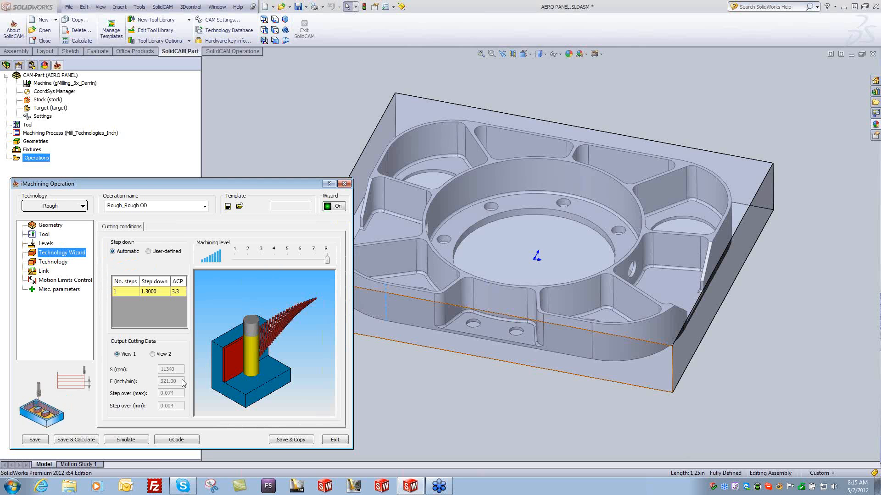
left_click(88, 441)
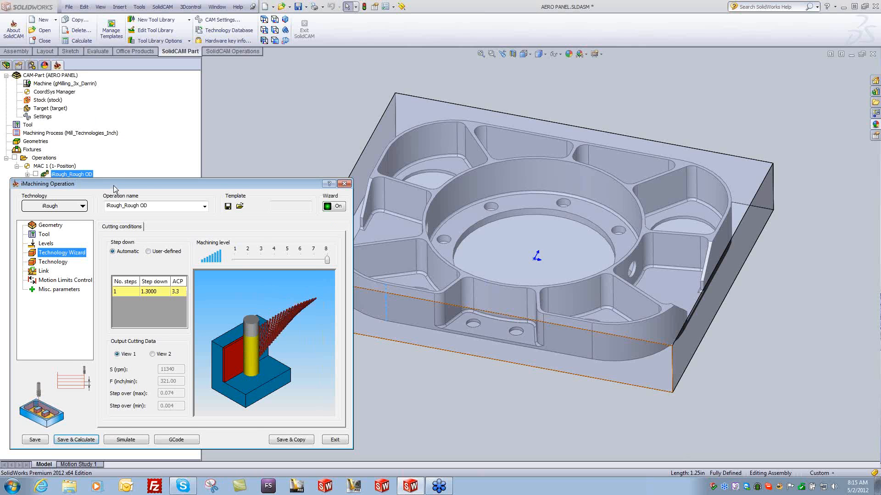
Display the Rough OD operation's toolpath on the model and examine it from another angle.
left_click(36, 174)
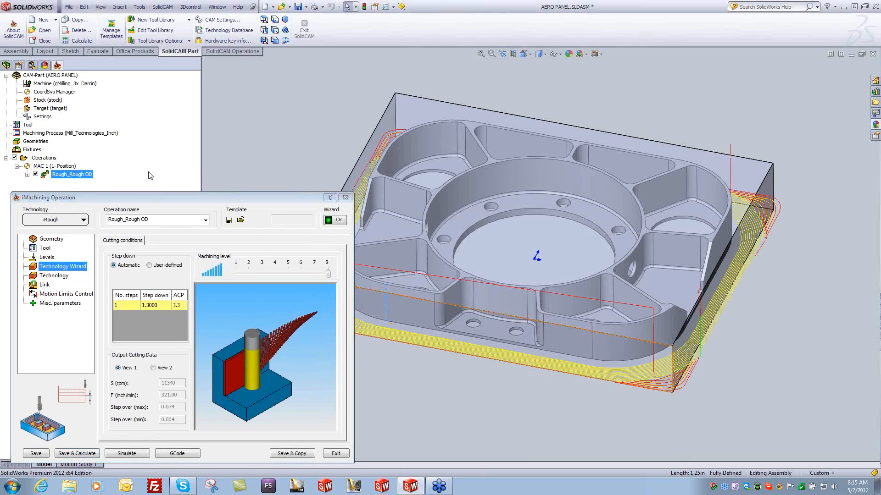
left_click_drag(132, 198, 127, 190)
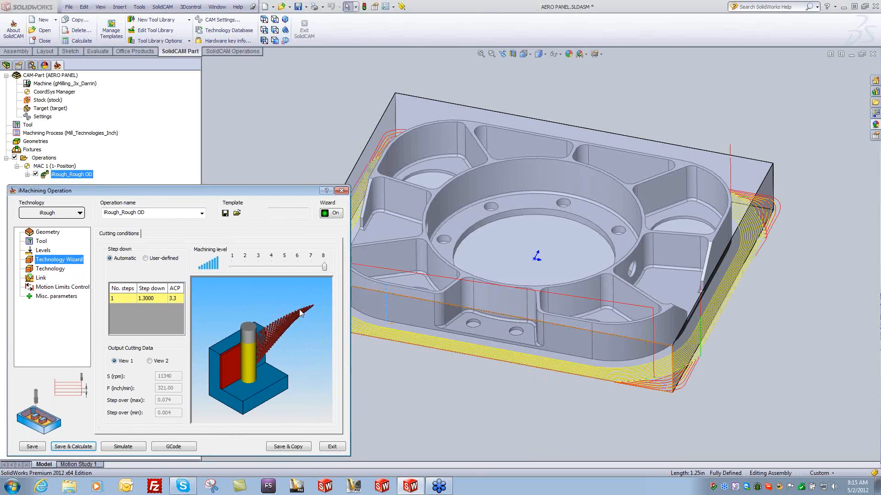
left_click(453, 407)
middle_click_drag(452, 406, 449, 408)
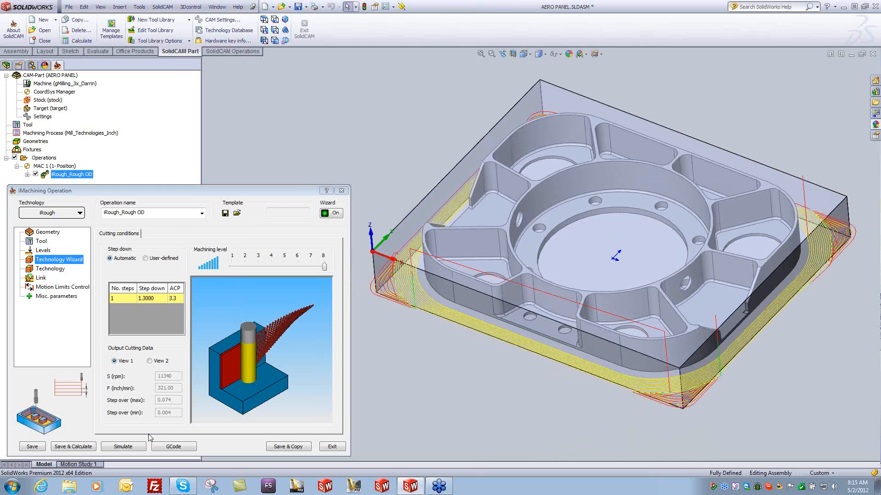
Simulate the Rough OD operation in SolidVerify at medium speed and inspect the machined stock.
left_click(122, 445)
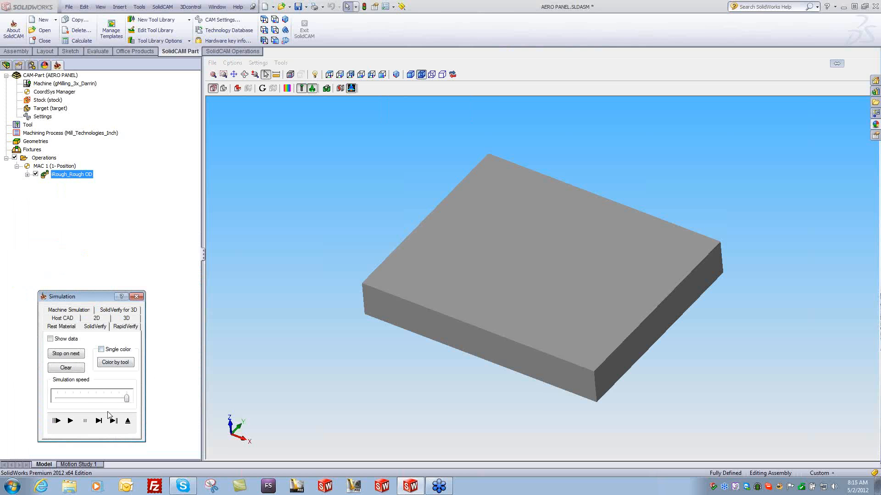
left_click_drag(126, 398, 88, 398)
left_click(70, 420)
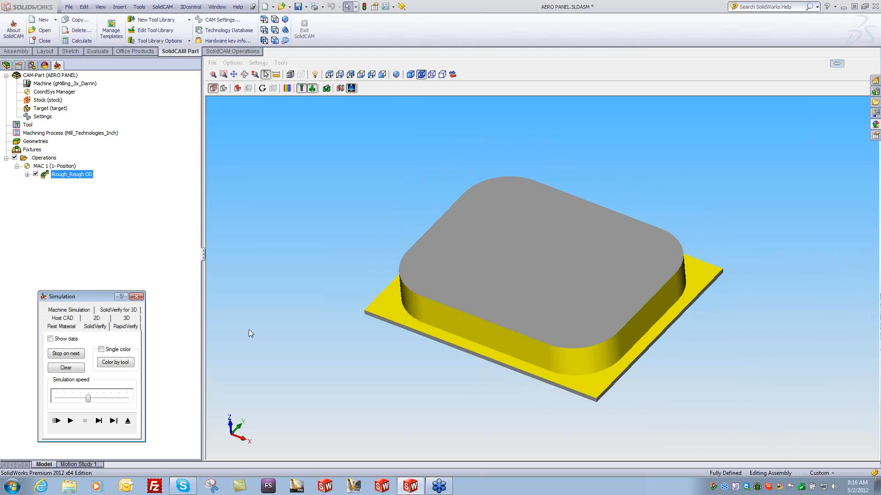
left_click(290, 230)
middle_click_drag(287, 232, 106, 345)
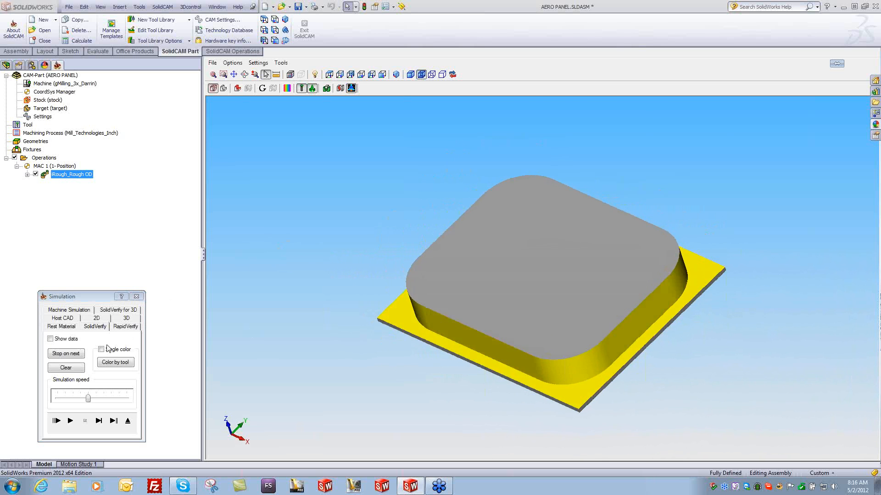
Show the simulation data, check the machining time, and replay the roughing simulation.
left_click(56, 340)
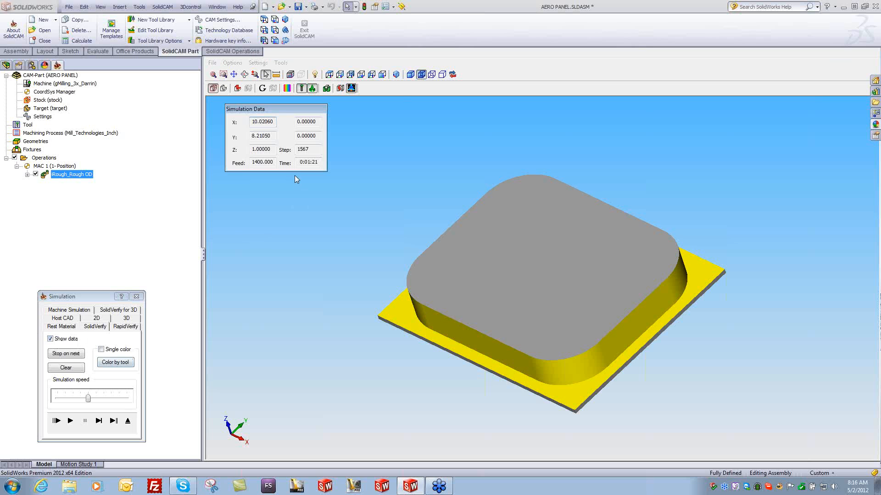
double_click(297, 162)
left_click(70, 421)
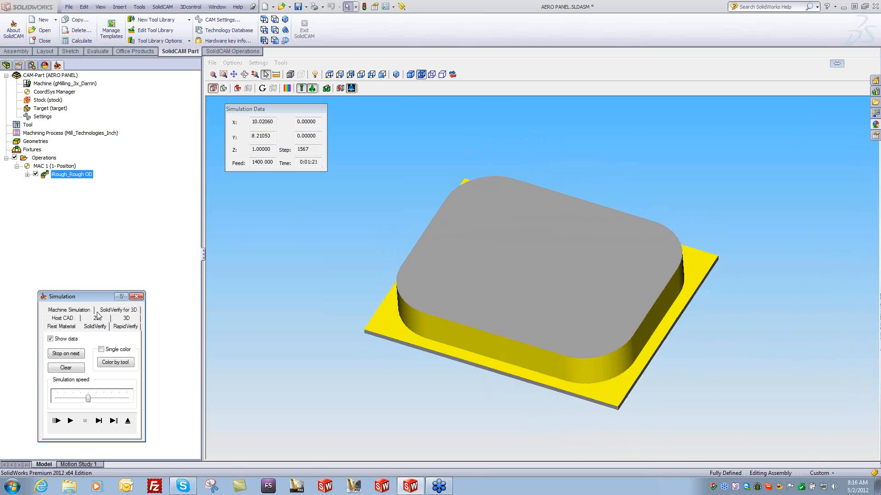
Close the simulation and the roughing operation, and hide the Rough OD toolpath.
left_click(136, 296)
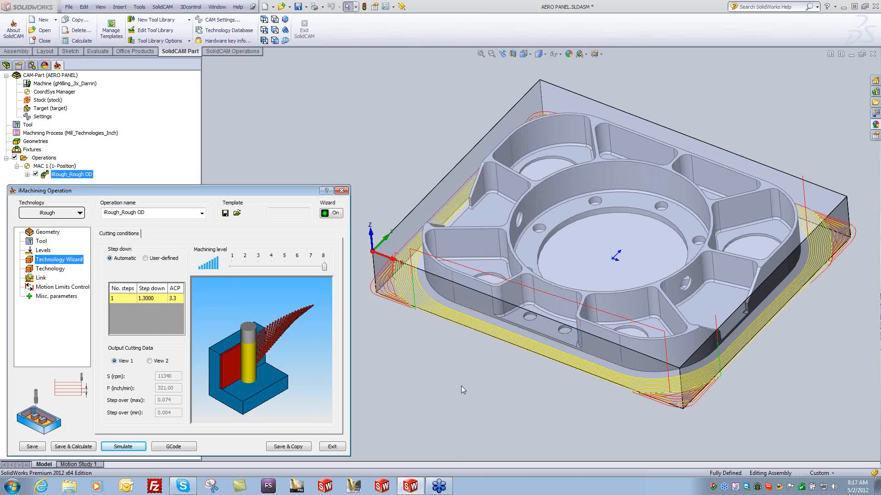
left_click(342, 191)
left_click(36, 174)
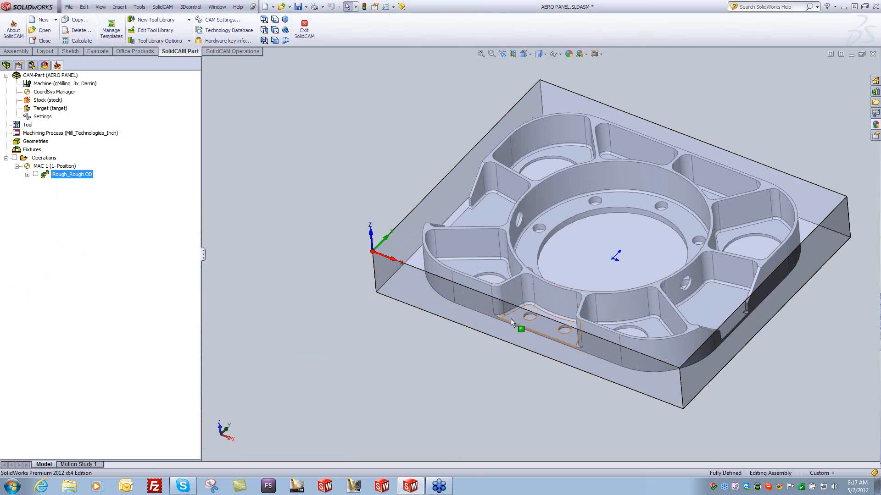
right_click(45, 159)
mouse_move(83, 164)
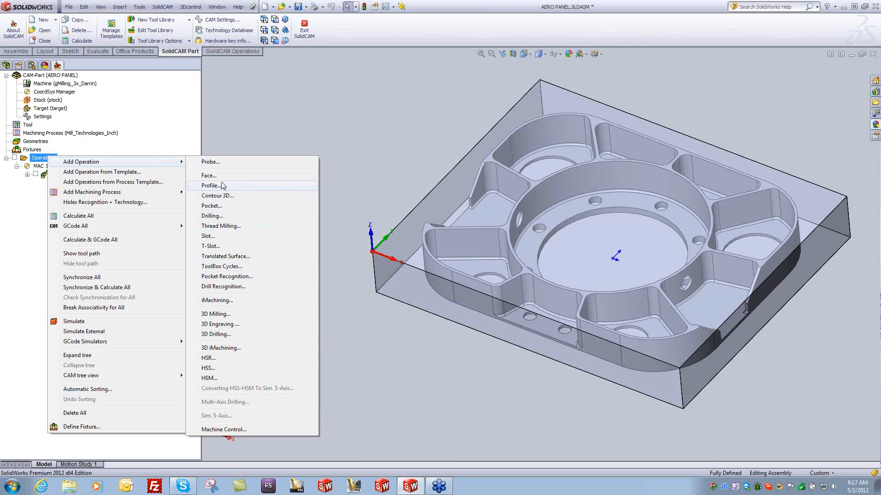
left_click(193, 118)
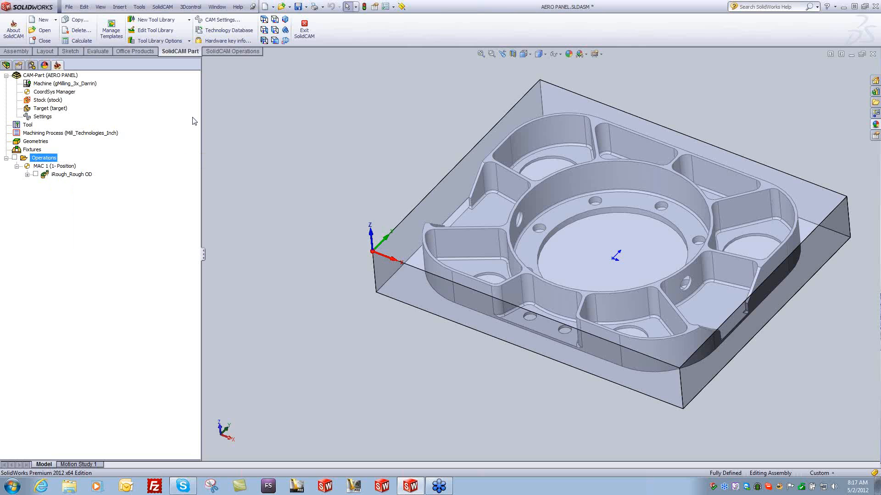
Save and copy the Rough OD roughing operation, and change the copy's technology to iFinish.
double_click(62, 174)
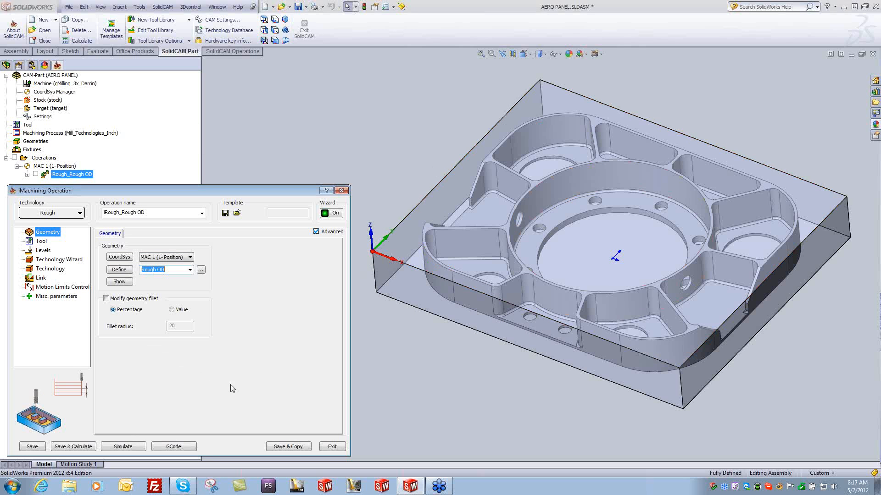
left_click(295, 447)
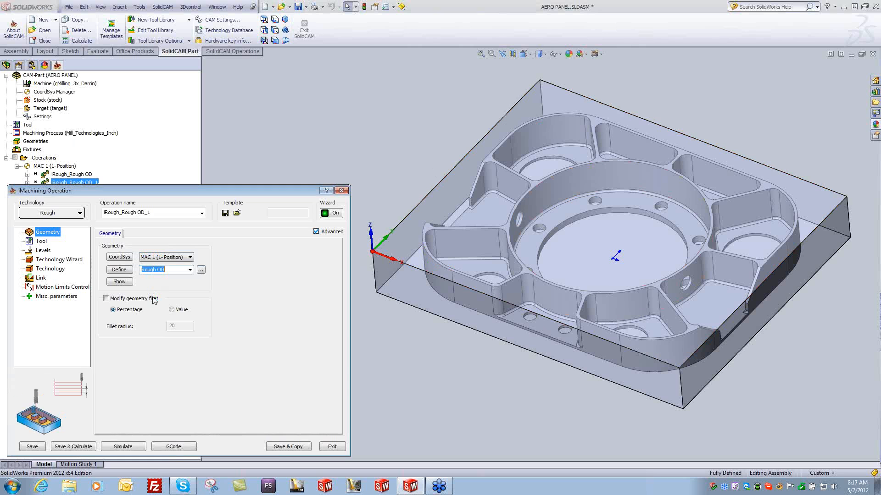
left_click(64, 214)
left_click(46, 233)
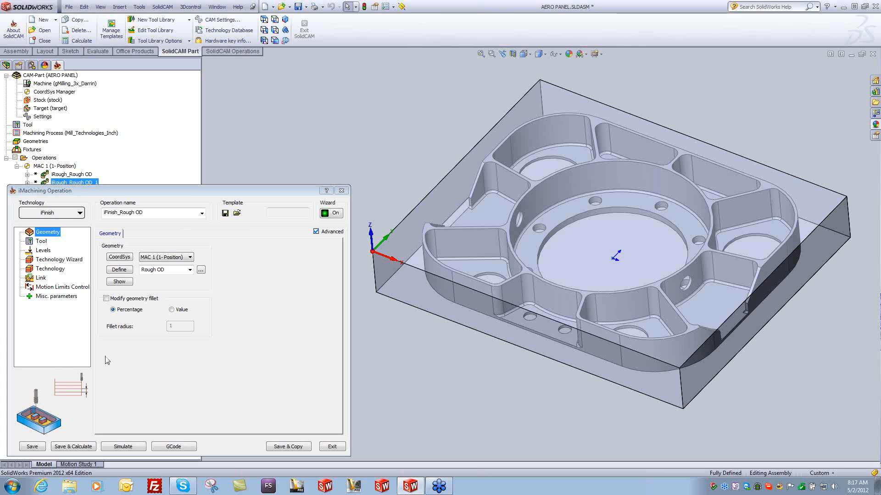
Save and calculate the finishing operation, close it, and recalculate the Rough OD roughing operation.
left_click(74, 447)
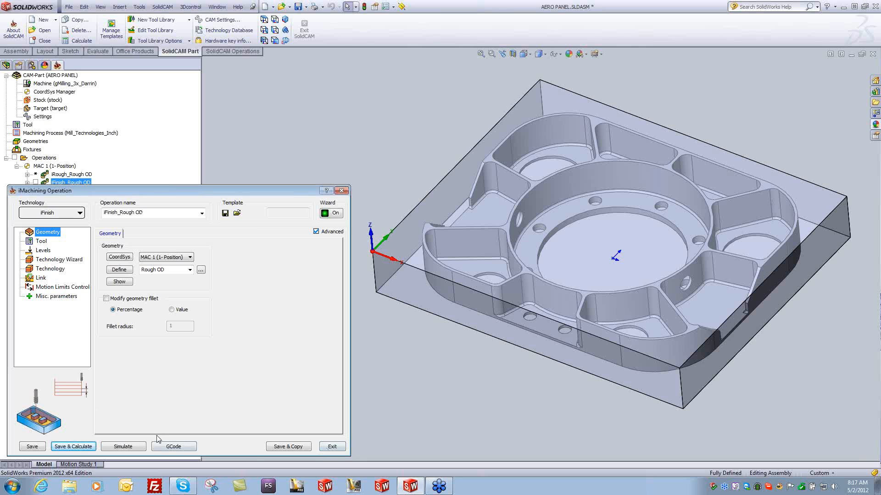
left_click(332, 446)
right_click(61, 175)
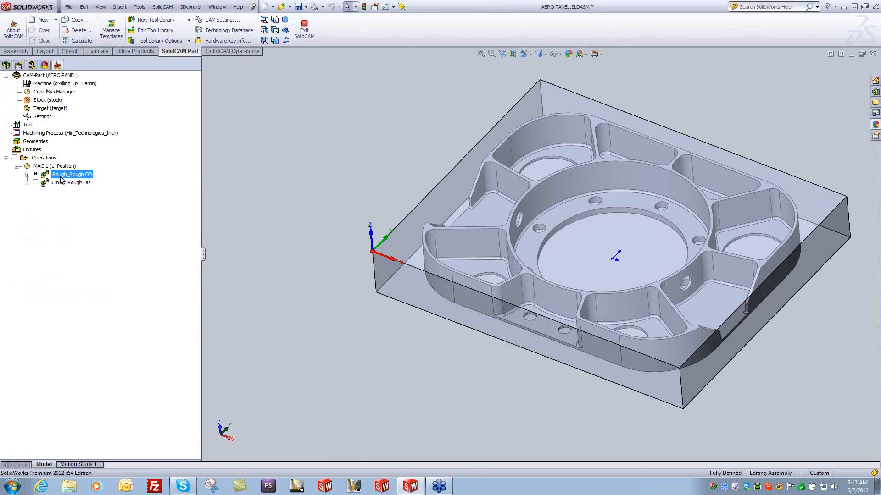
left_click(117, 216)
Simulate the finishing operation in SolidVerify at medium and at slow speed, and close the simulation.
left_click(55, 184)
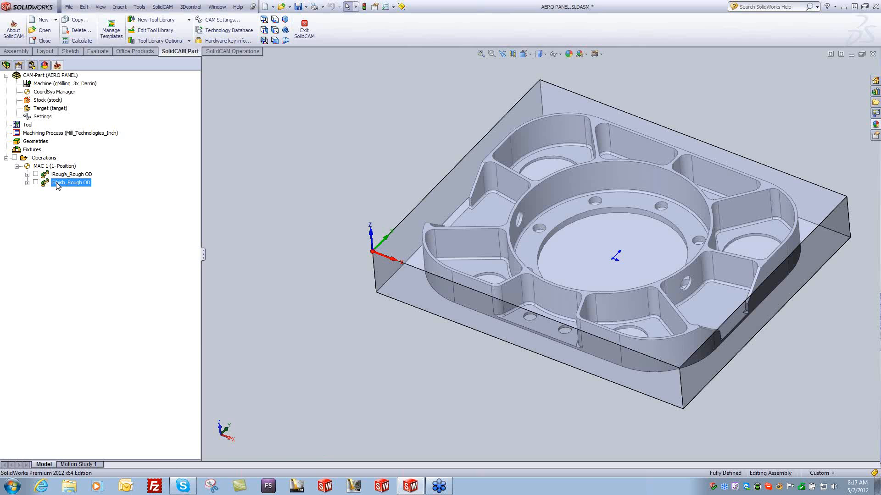
right_click(57, 185)
left_click(91, 265)
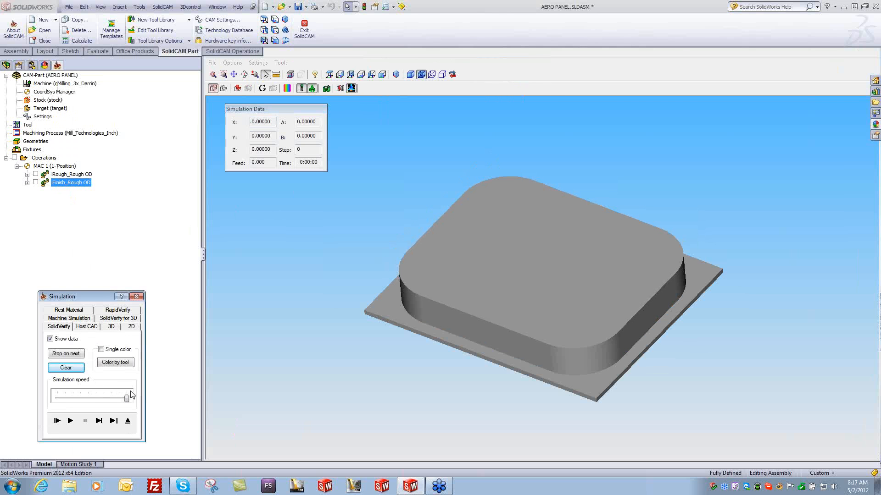
left_click_drag(127, 398, 88, 397)
left_click(70, 421)
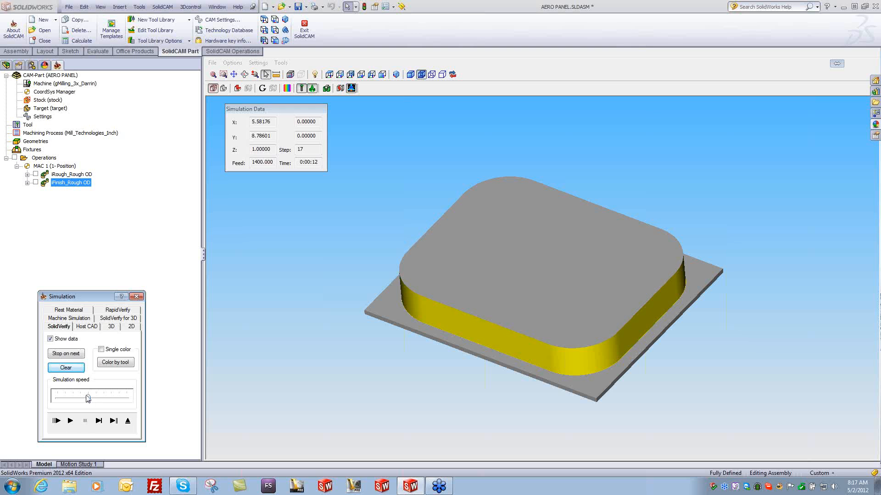
left_click_drag(88, 398, 57, 398)
left_click(70, 421)
left_click(136, 297)
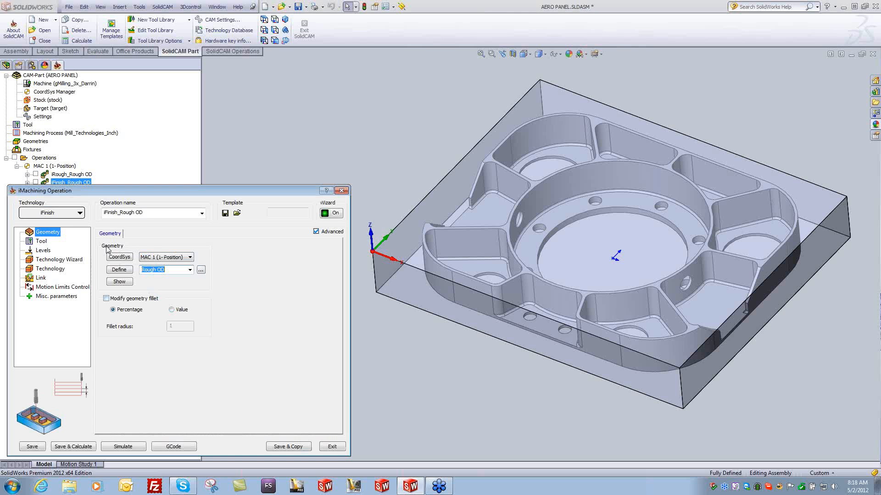
Review the finishing operation's technology parameters and the available technology types, and exit the operation.
left_click(51, 269)
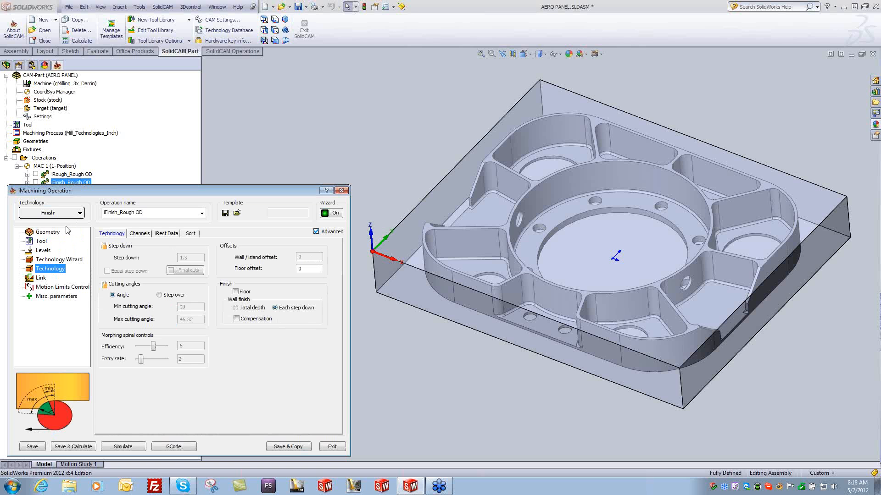
left_click(66, 213)
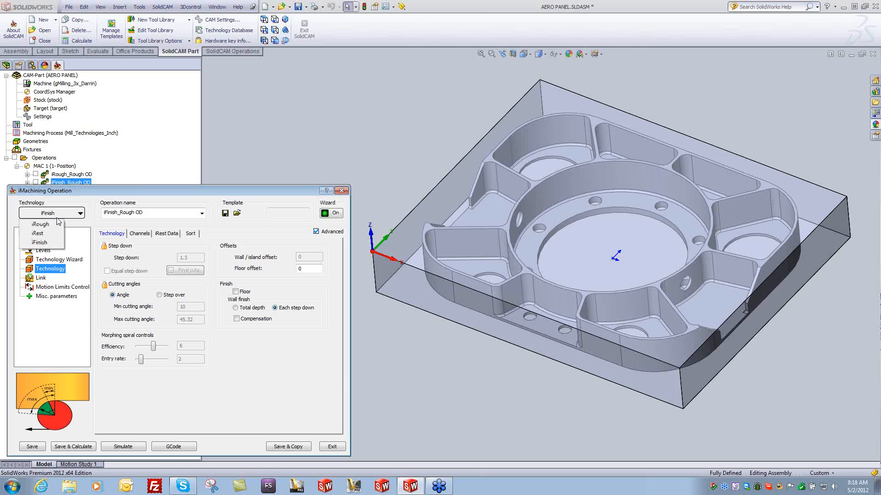
left_click(102, 202)
left_click(326, 449)
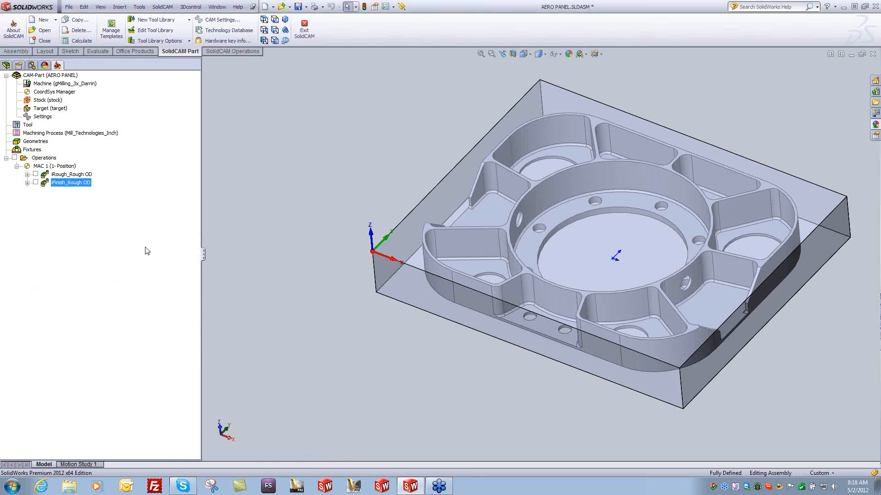
Add a new iMachining roughing operation and start defining its geometry.
right_click(54, 158)
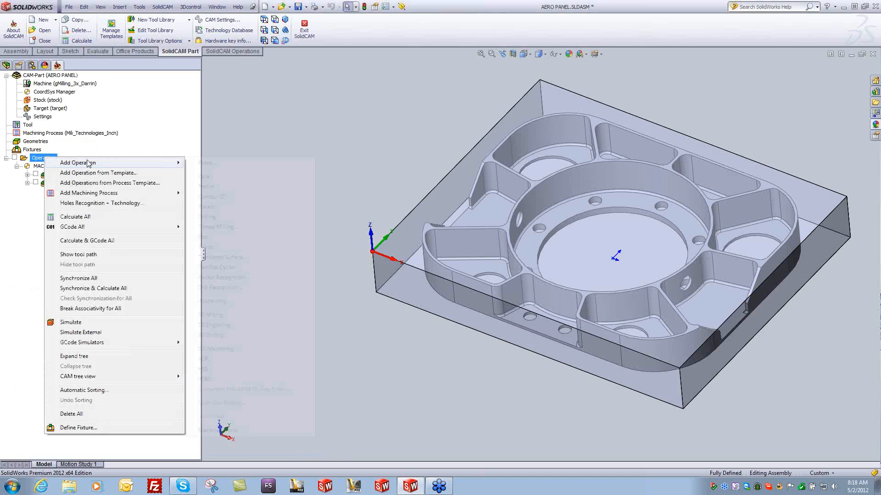
mouse_move(99, 164)
left_click(216, 302)
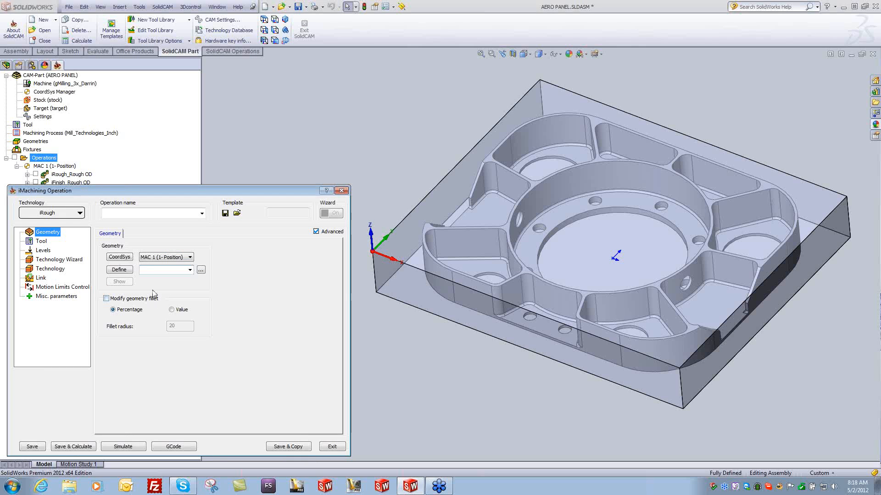
left_click(119, 270)
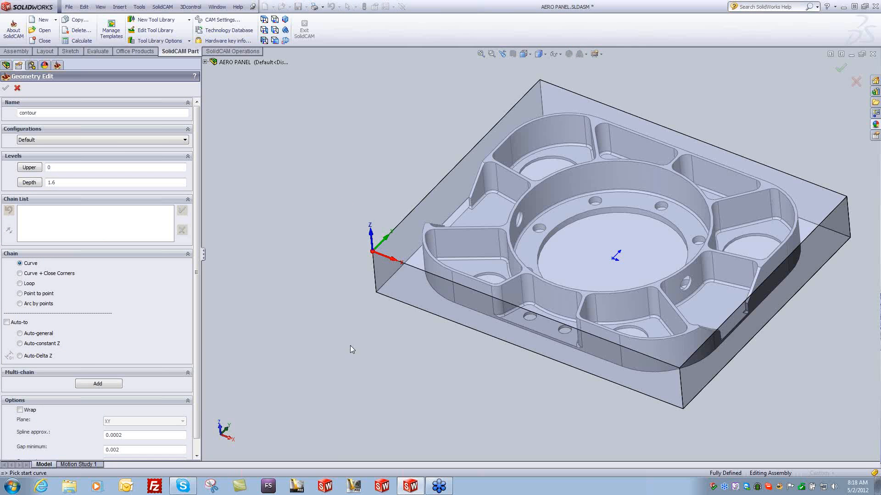
Chain the top wall edges of the open-sided front pocket with the two small holes, fillet by fillet, using the Curve option.
scroll(350, 346, "down", 3)
scroll(350, 347, "down", 5)
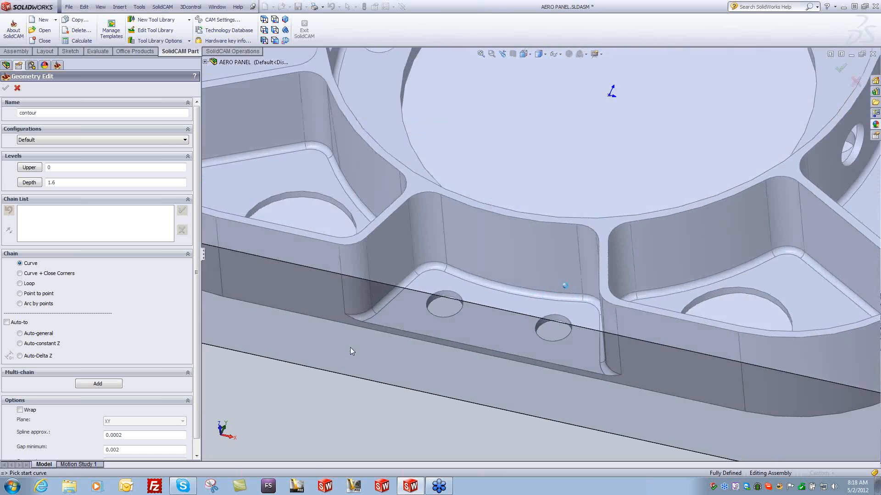
middle_click_drag(468, 331, 468, 338)
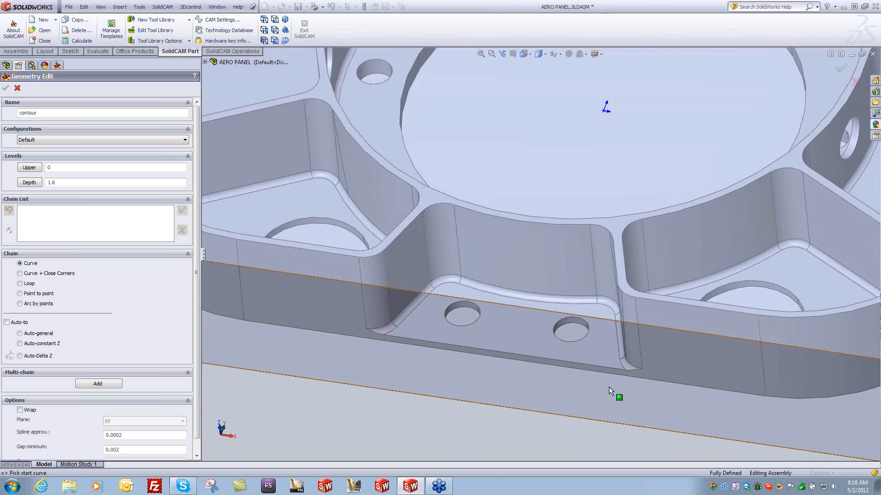
left_click(626, 292)
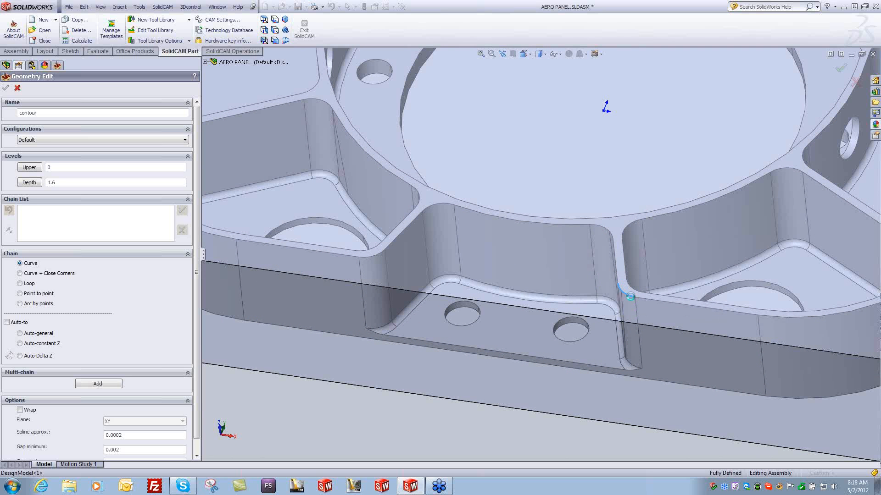
left_click(614, 246)
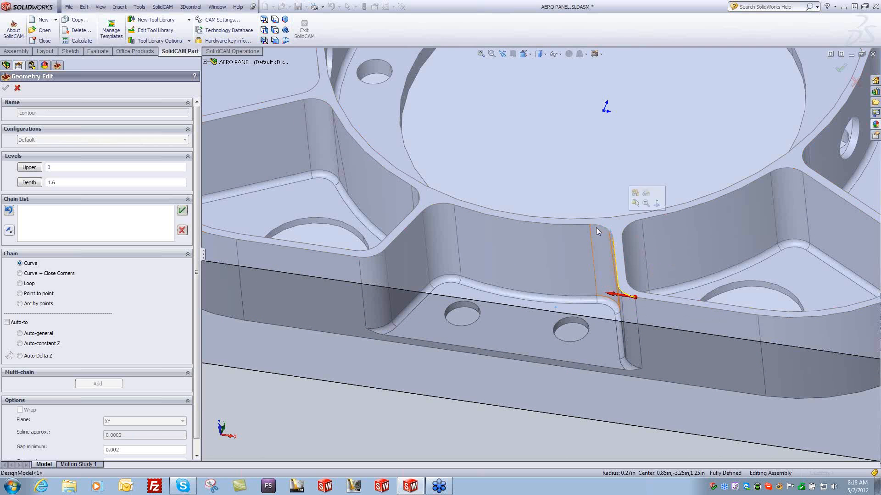
left_click(596, 228)
left_click(585, 227)
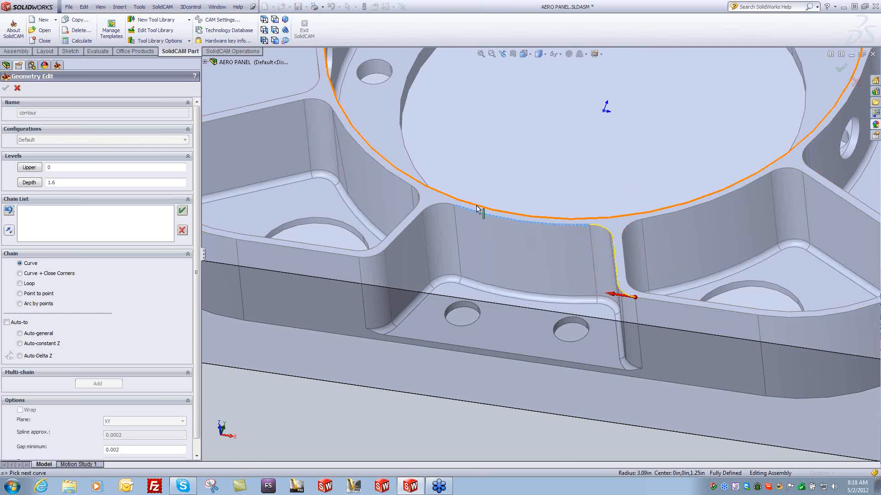
left_click(439, 205)
left_click(417, 216)
left_click(378, 255)
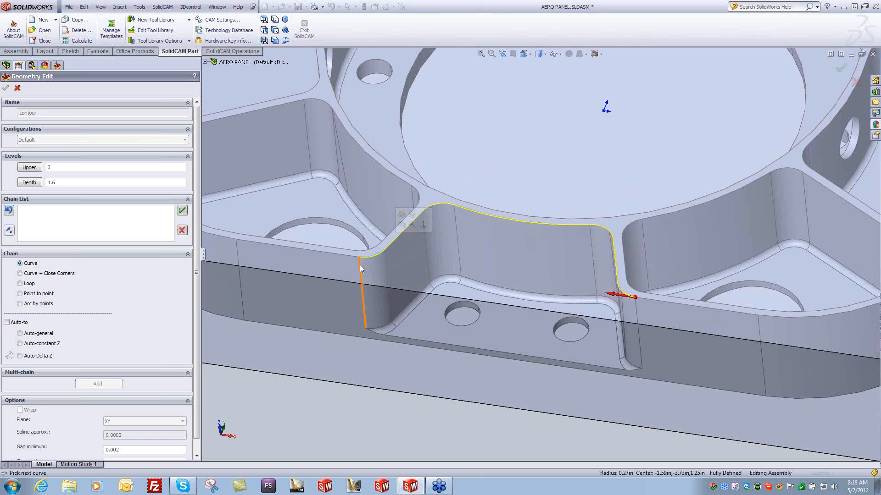
Close the front pocket's chain by adding the vertical end edges and the lower front edges between them.
left_click(361, 325)
left_click(389, 337)
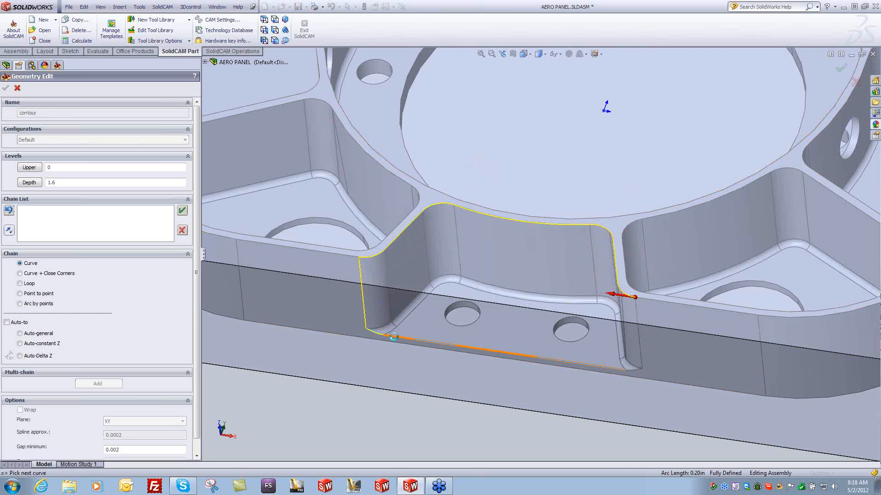
left_click(580, 367)
left_click(635, 369)
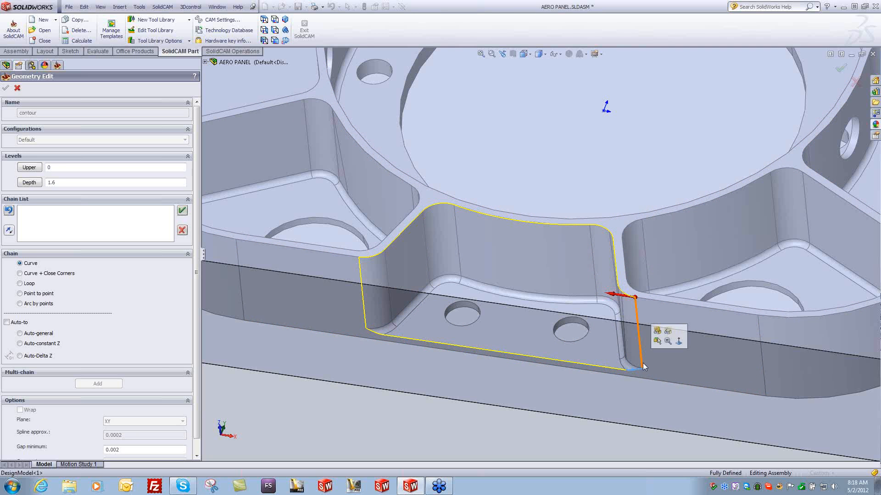
left_click(641, 361)
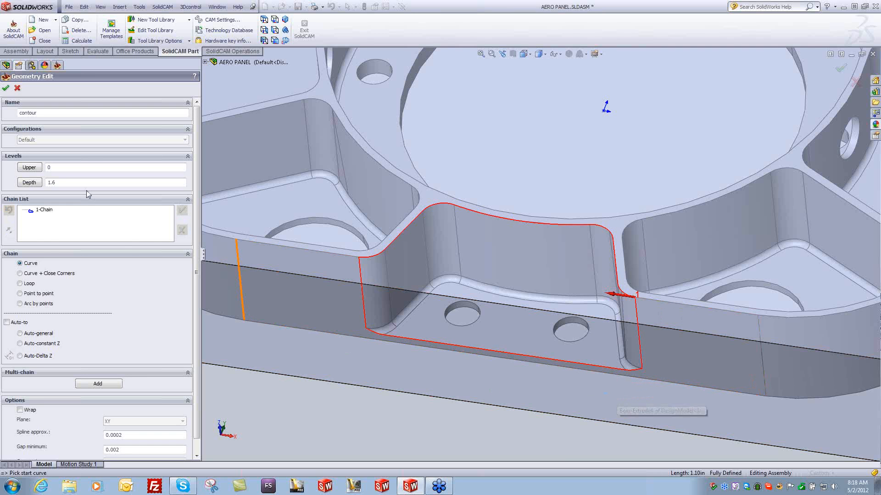
Mark the lower front edges of the pocket chain, including both corner arcs, as open edges.
right_click(38, 210)
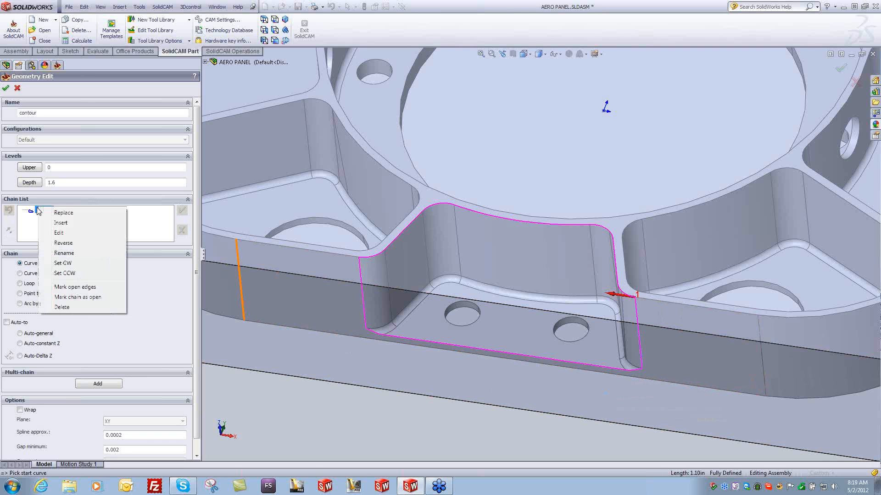
left_click(85, 288)
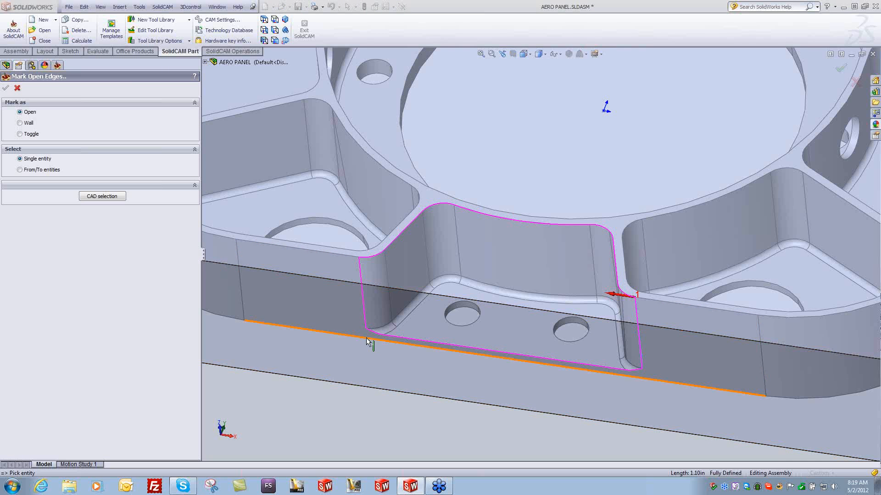
left_click(397, 336)
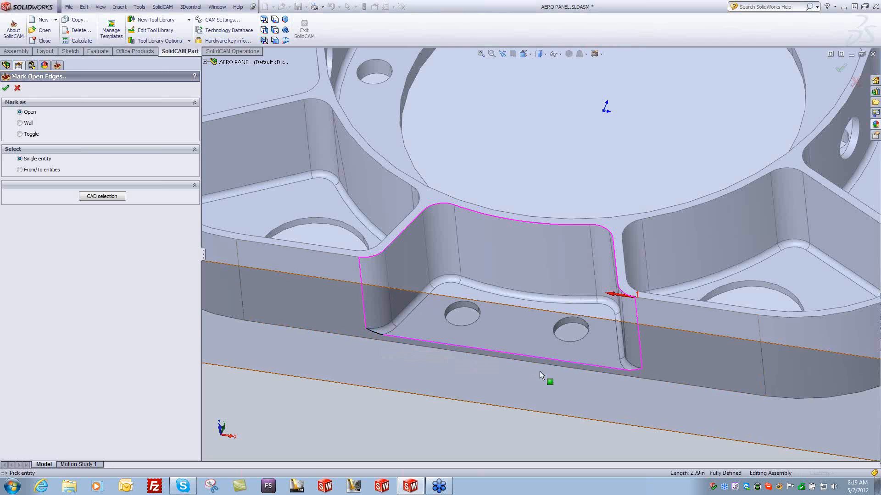
left_click(632, 369)
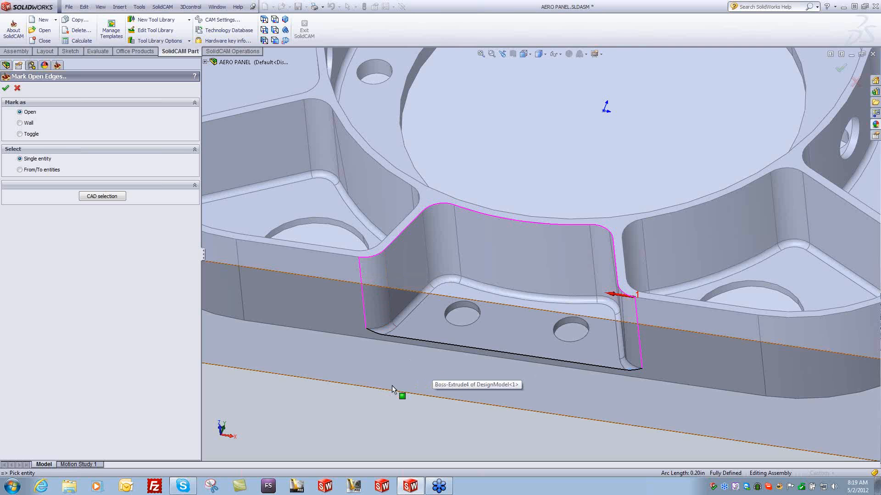
left_click(5, 87)
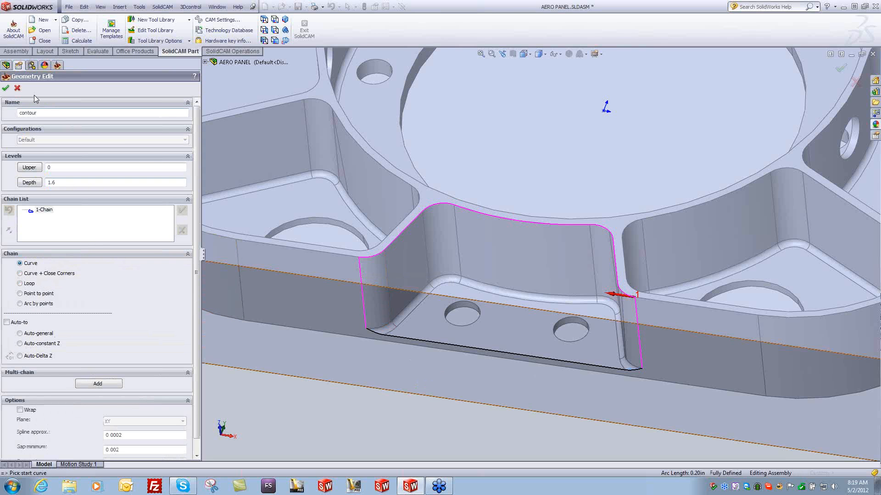
Name the geometry Open Pocket and accept it for the roughing operation.
left_click_drag(50, 116, 8, 116)
type("Ob")
left_click(6, 88)
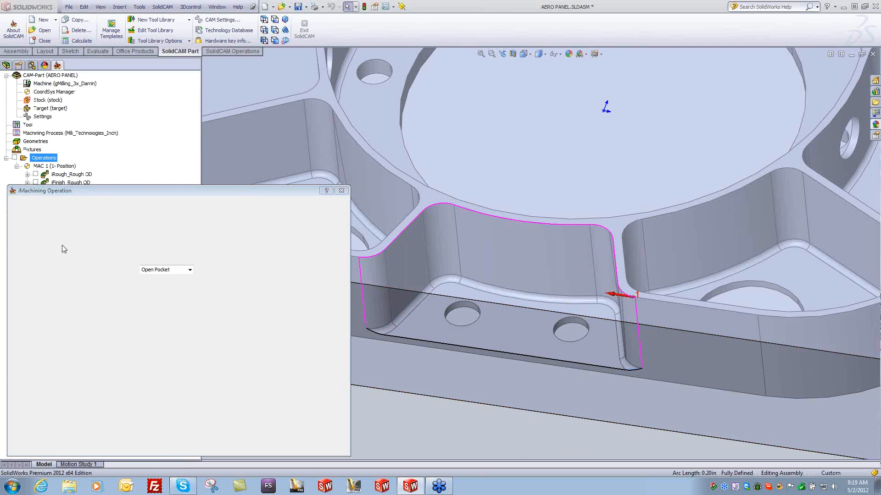
Check the pocket's floor fillet radius, and add a new bull nose mill described as Ø0.5 4FL Bullnose for the operation.
left_click(41, 241)
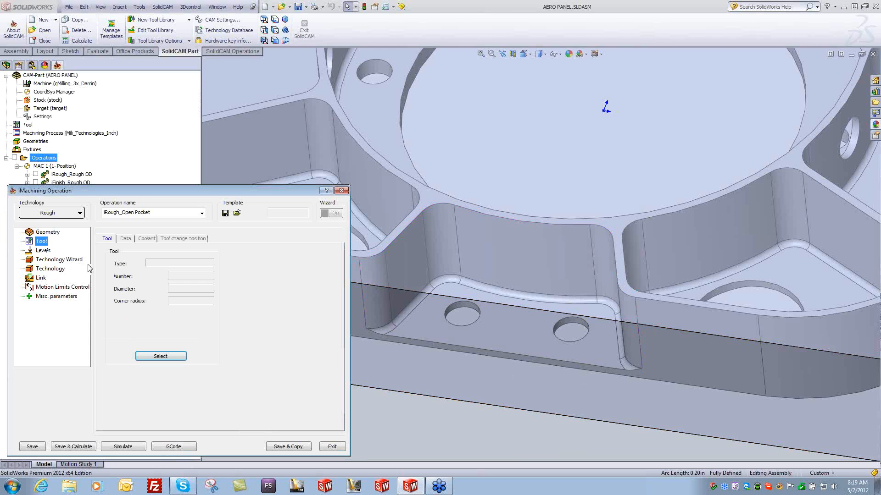
left_click(462, 279)
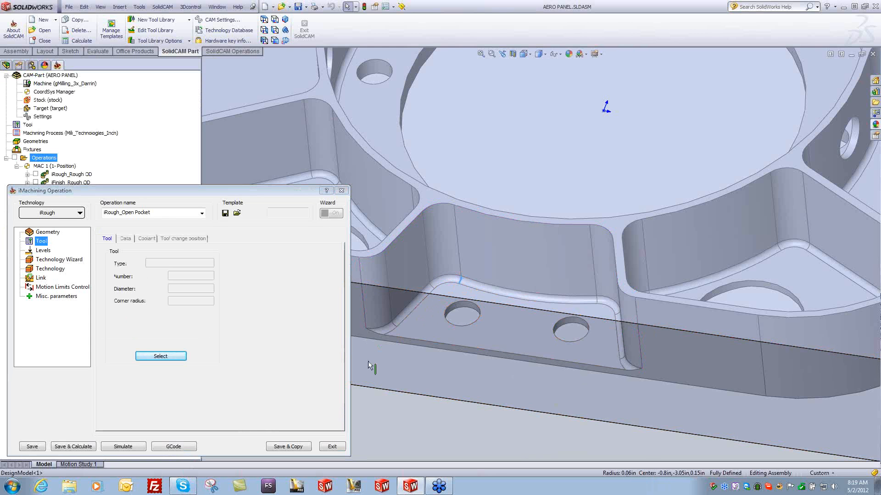
left_click(142, 360)
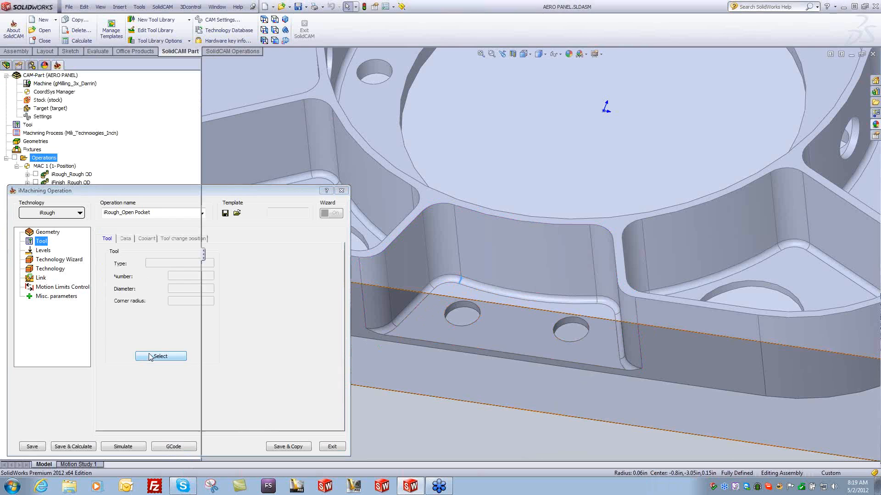
left_click(25, 422)
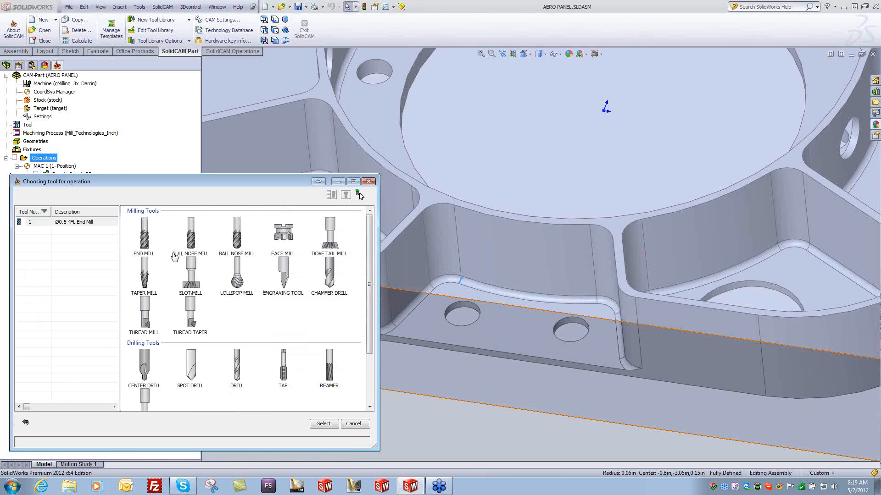
left_click(192, 236)
left_click(169, 233)
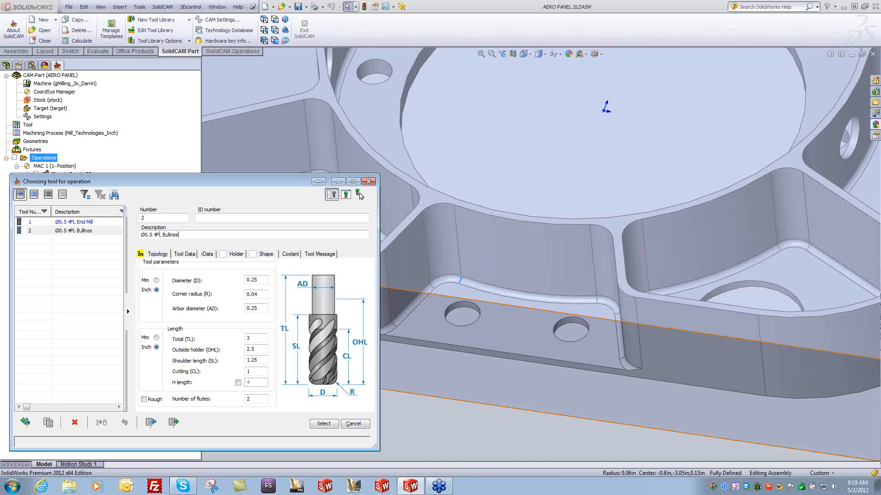
left_click_drag(192, 234, 134, 235)
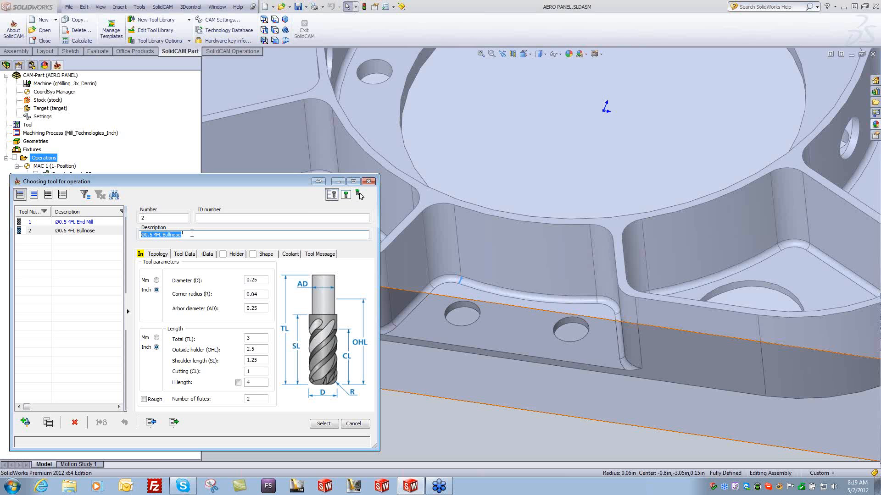
Set the bull nose mill's diameter to 0.5 and its corner radius to 0.06 inch.
left_click(250, 279)
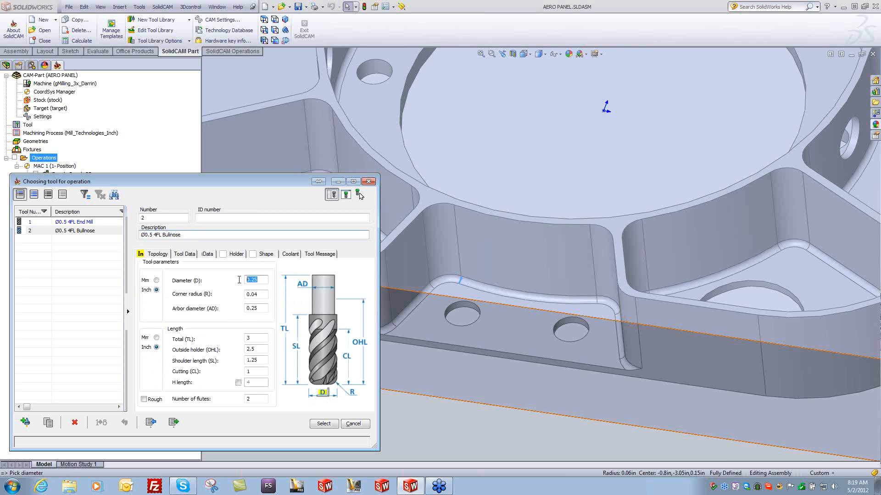
type(".5")
key("Tab")
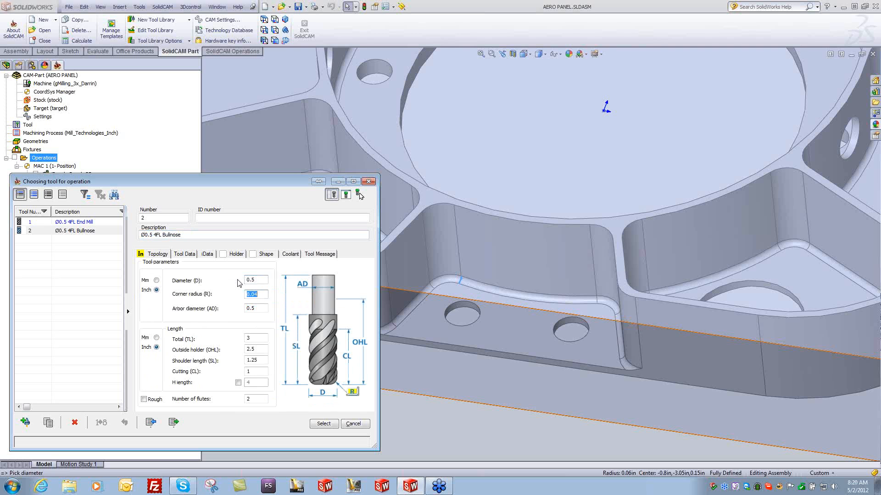
type(".")
key("Tab")
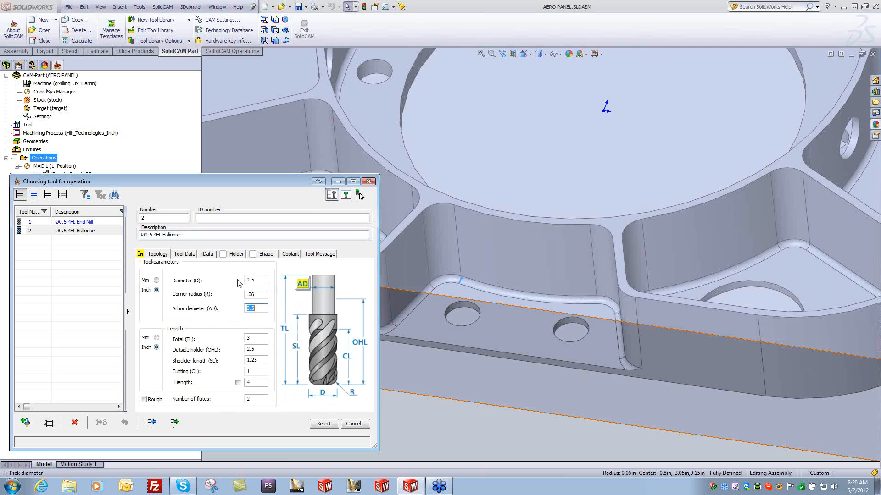
Set the tool's shoulder and cutting lengths to 1.5 inch with 4 flutes, and select it for the operation.
left_click(263, 360)
type("1.5")
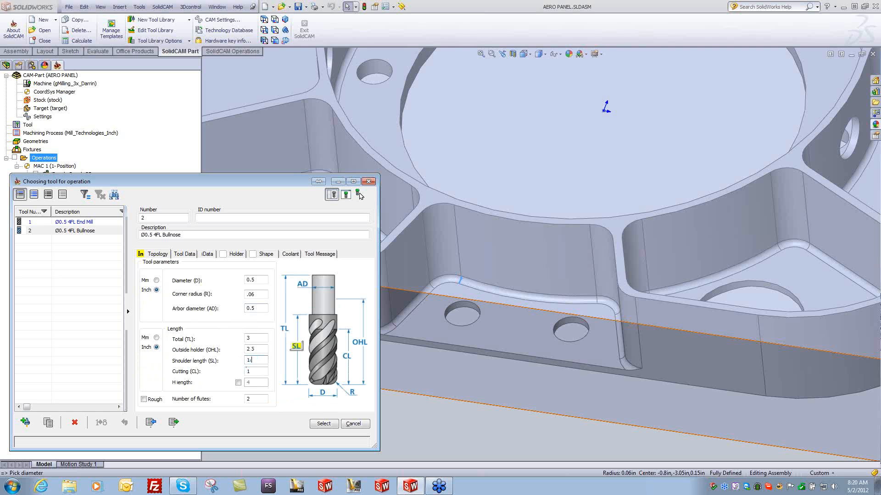
key("Tab")
type("1.5")
key("Tab")
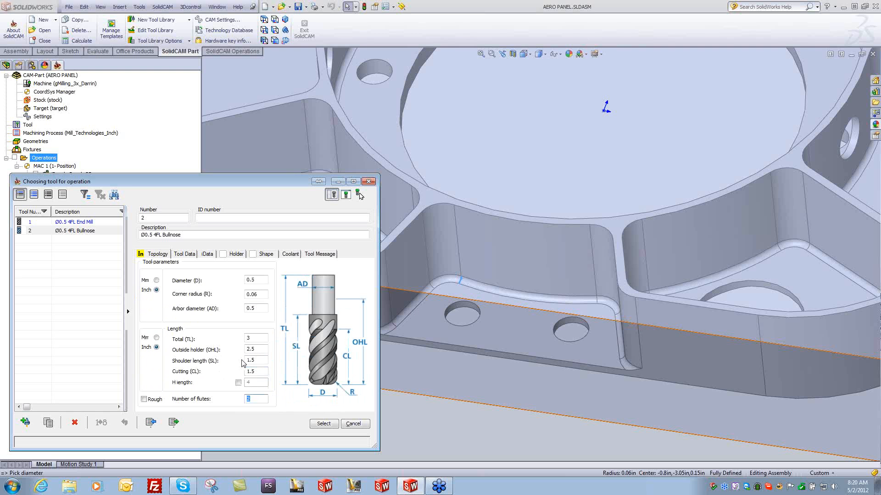
left_click(323, 423)
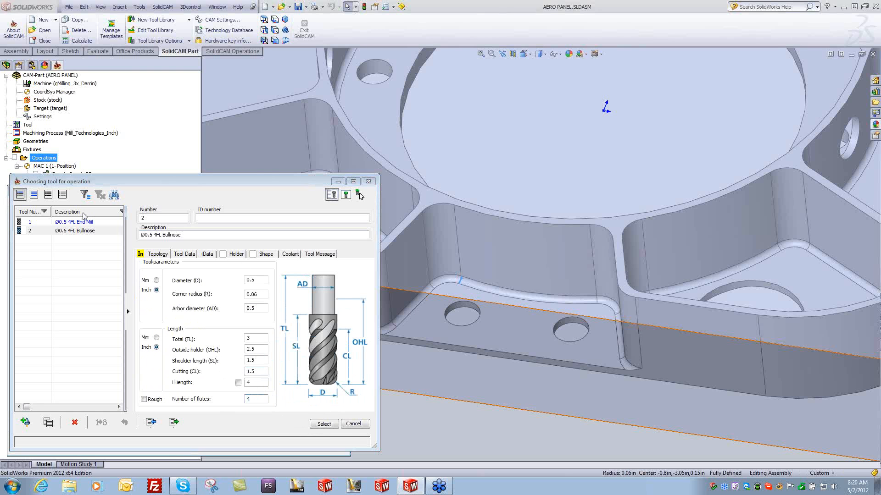
Define the milling levels by picking the part's top rib face as upper level and the pocket floor as pocket depth.
left_click(44, 250)
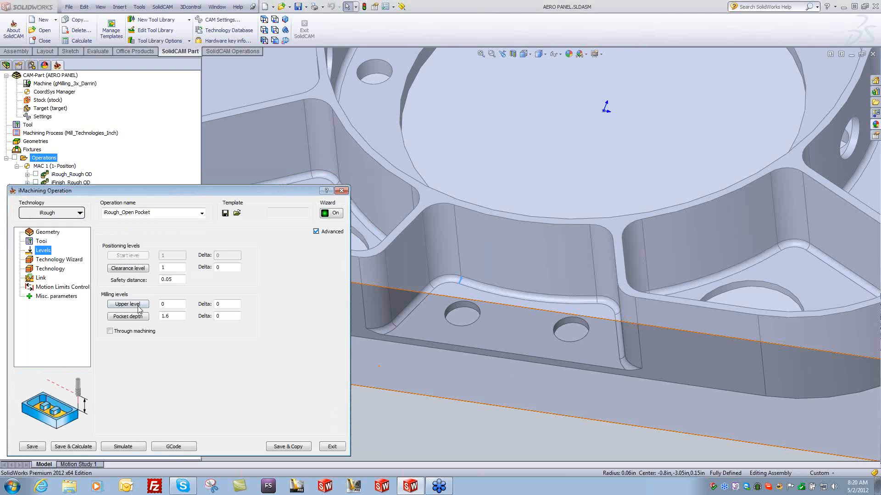
left_click(128, 305)
left_click(431, 198)
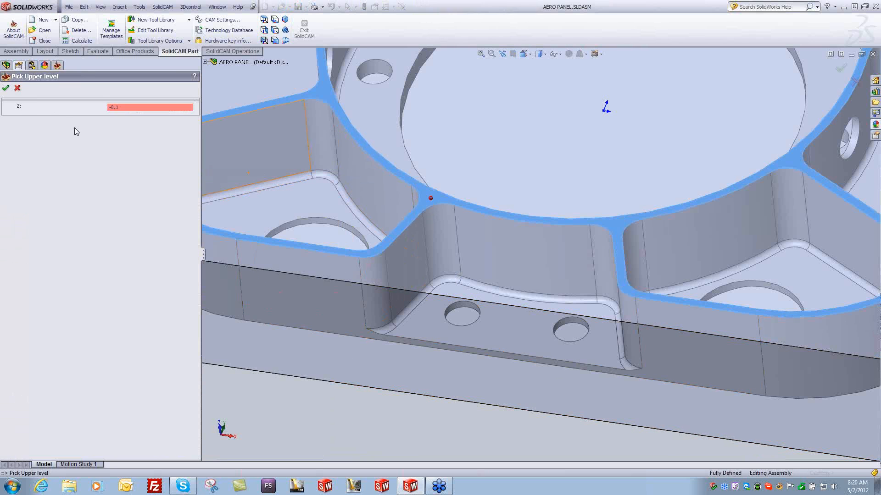
left_click(6, 89)
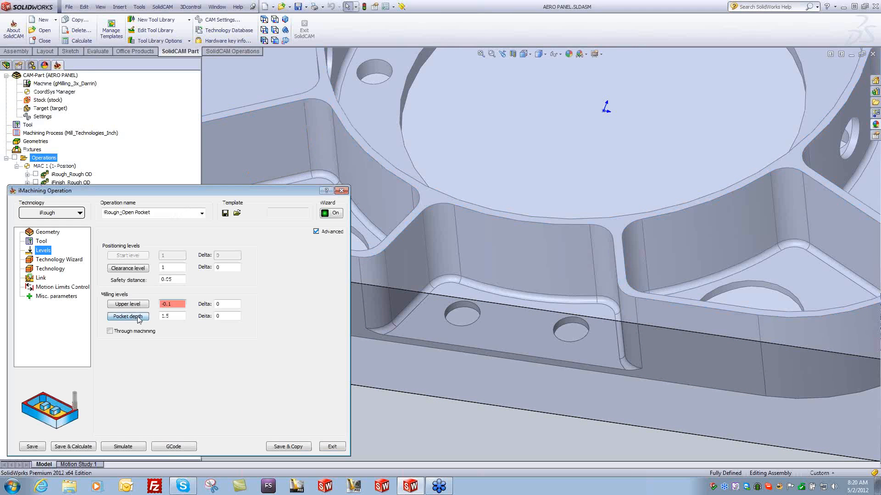
left_click(128, 316)
left_click(475, 336)
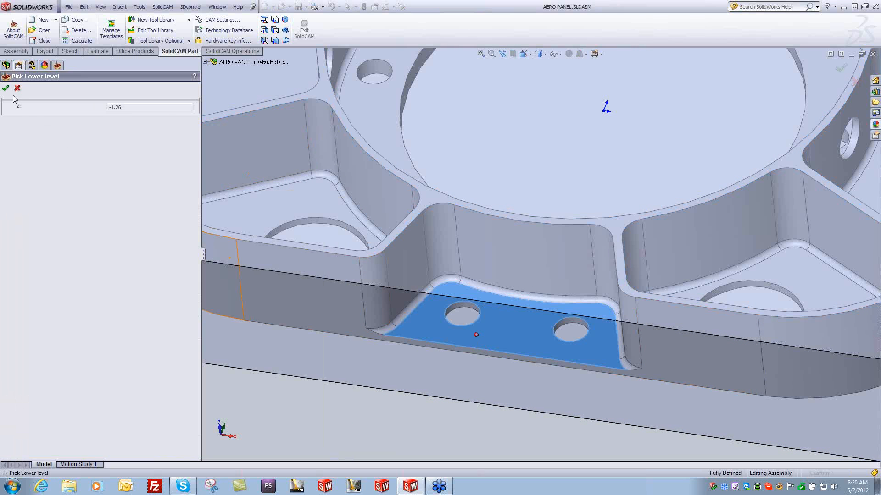
left_click(7, 88)
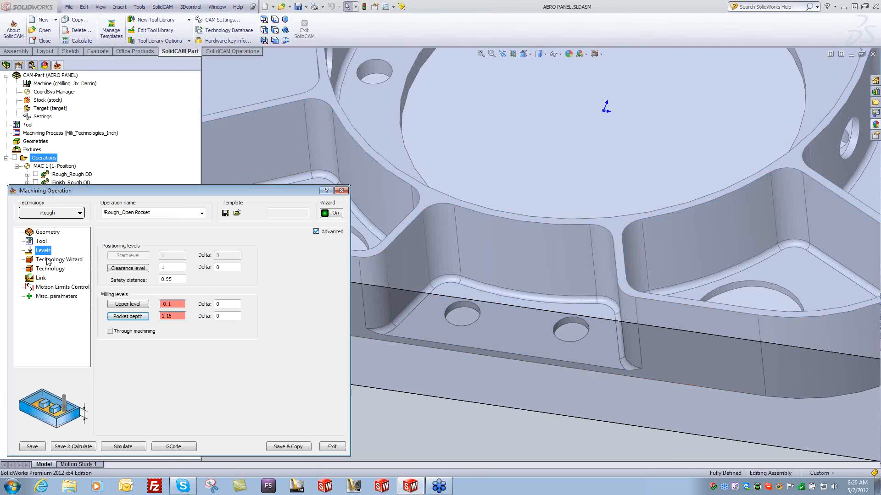
Set the Technology Wizard's machining level to 8, and save and calculate the open pocket roughing.
left_click(48, 259)
left_click_drag(258, 267, 324, 267)
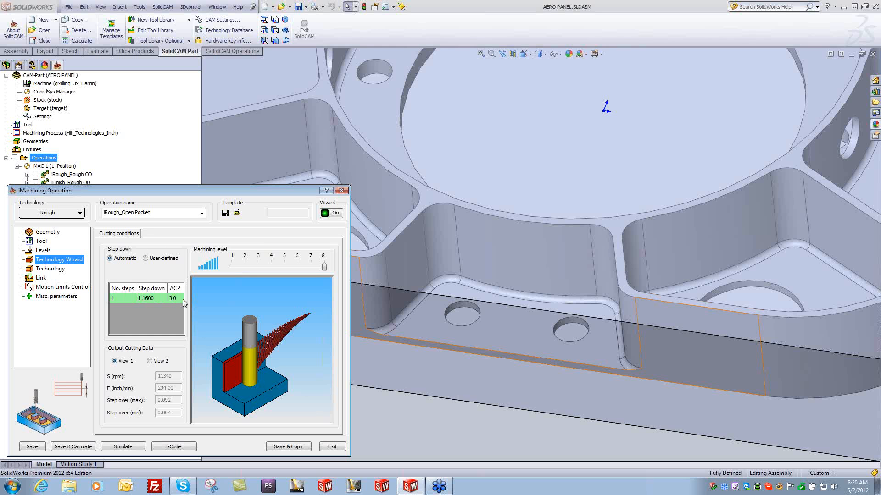
left_click(74, 449)
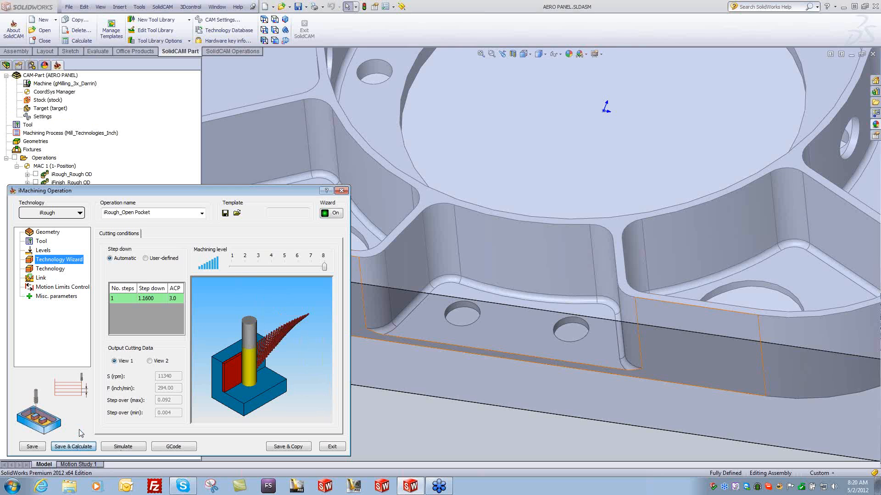
Simulate the open pocket roughing operation in SolidVerify at the slowest speed.
left_click(123, 447)
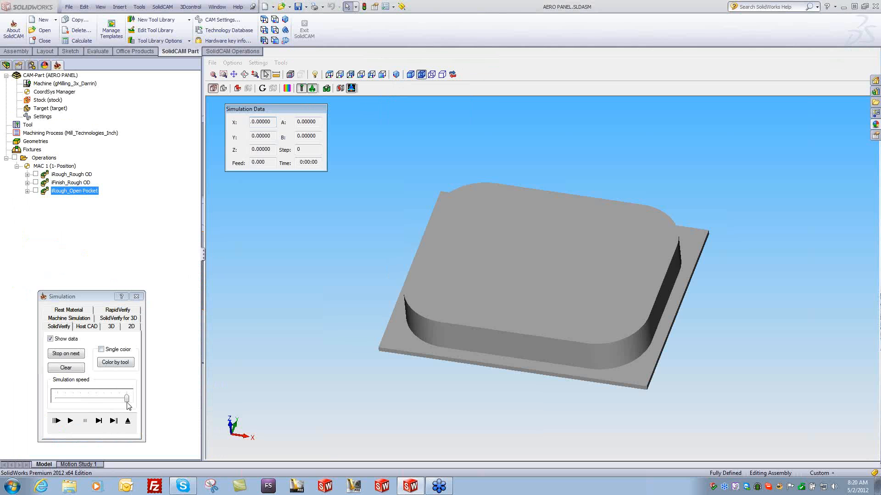
left_click_drag(126, 399, 56, 399)
left_click(70, 420)
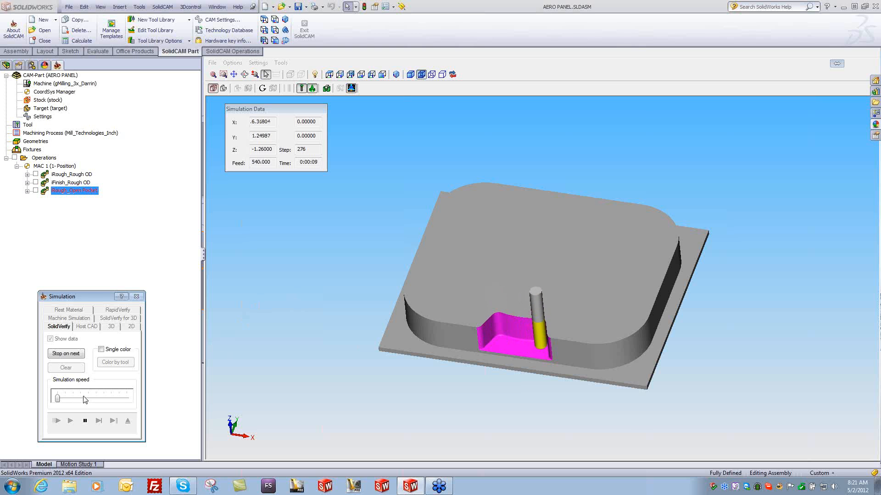
Replay the pocket roughing simulation slightly faster, pausing partway to examine the tool against the pocket wall before resuming.
scroll(387, 407, "up", 10)
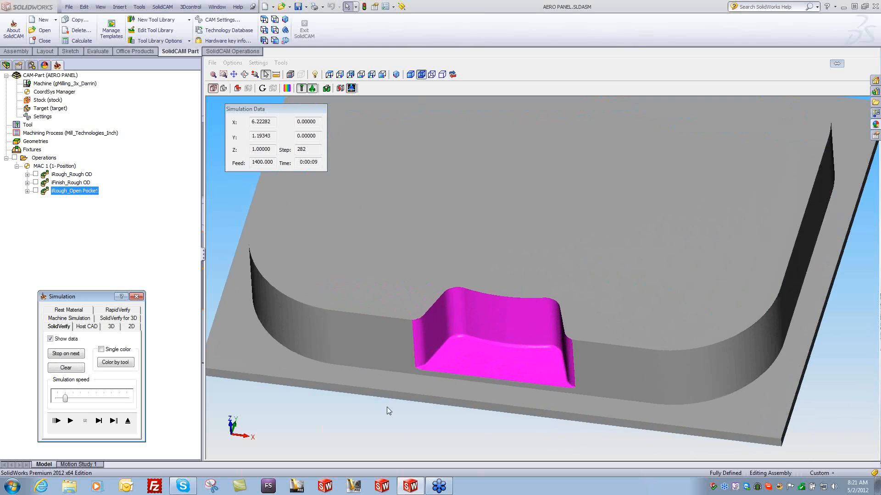
left_click(80, 398)
left_click(70, 421)
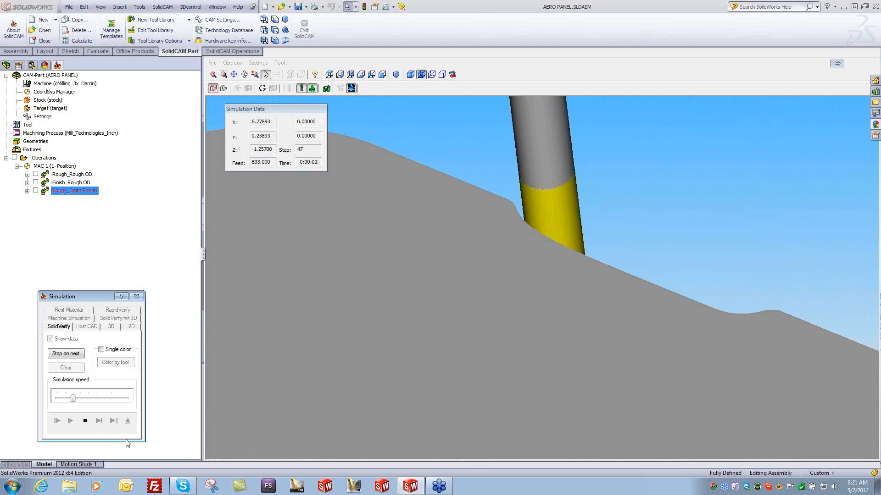
left_click(85, 421)
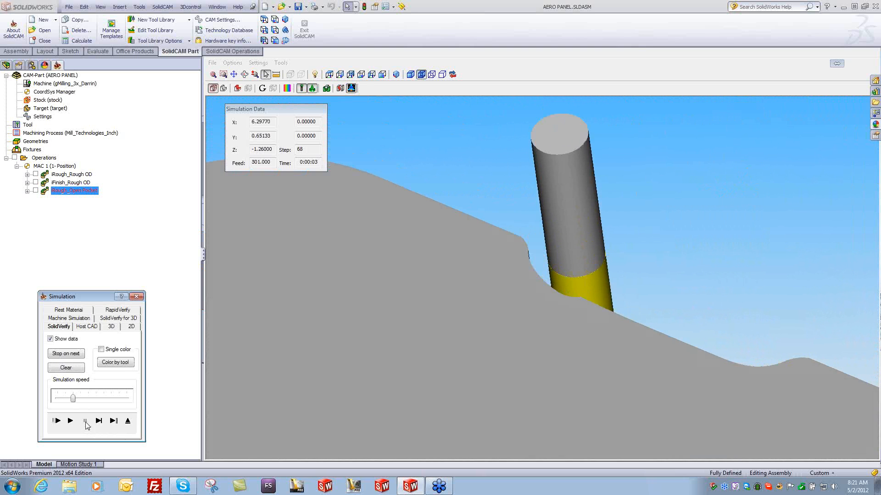
scroll(328, 440, "up", 10)
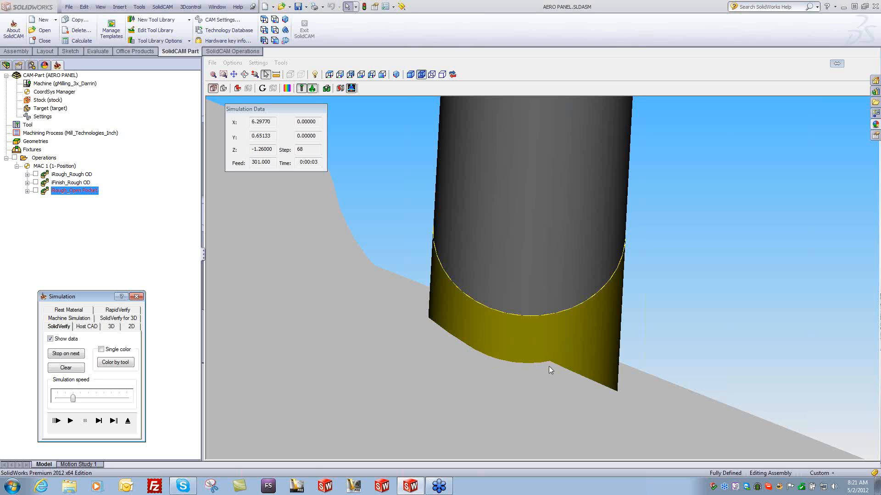
scroll(547, 366, "down", 10)
left_click(71, 421)
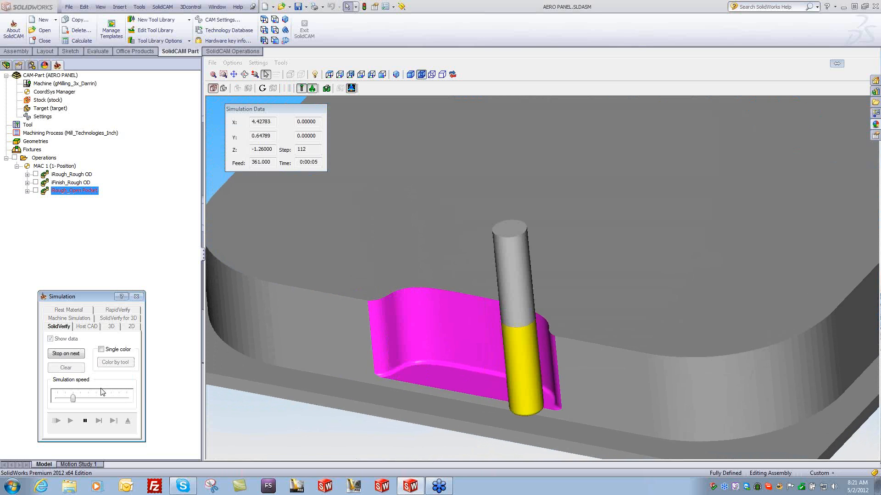
Finish the open pocket roughing simulation at a faster speed, and close the simulation and the operation.
left_click(102, 393)
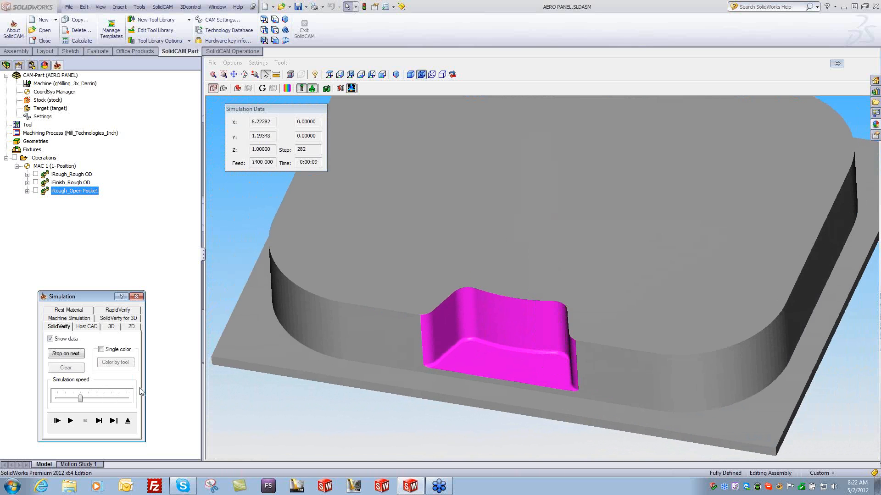
left_click(136, 297)
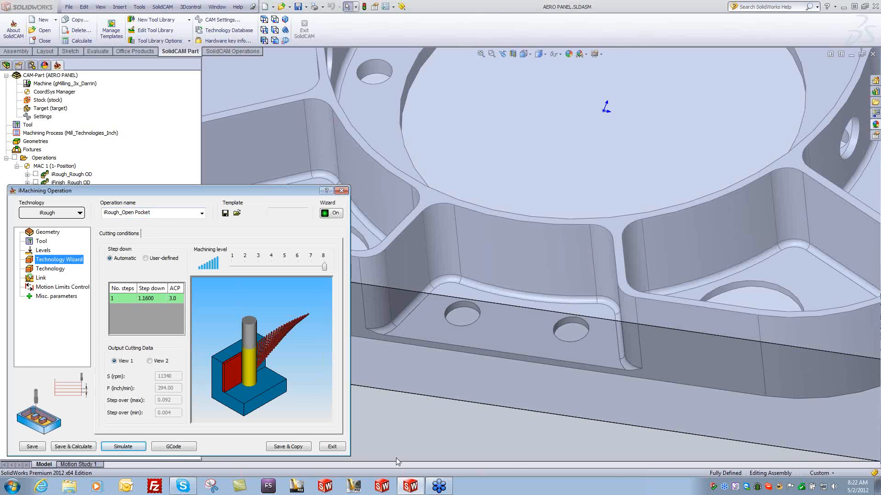
left_click(322, 447)
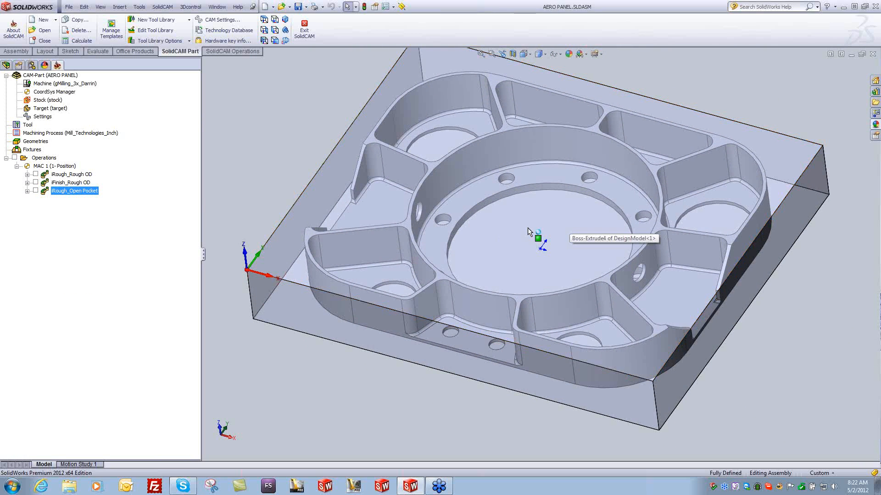
Add a new iMachining operation to the CAM part's operations.
scroll(527, 228, "down", 1)
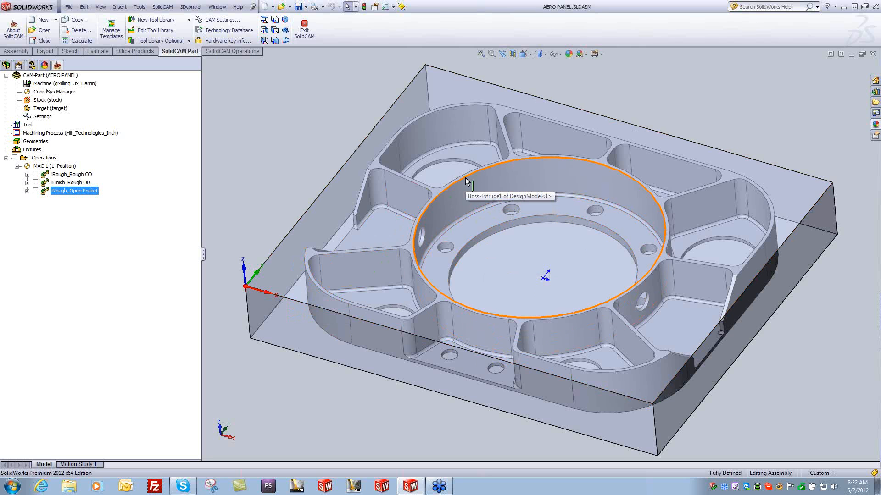
left_click(44, 158)
right_click(47, 159)
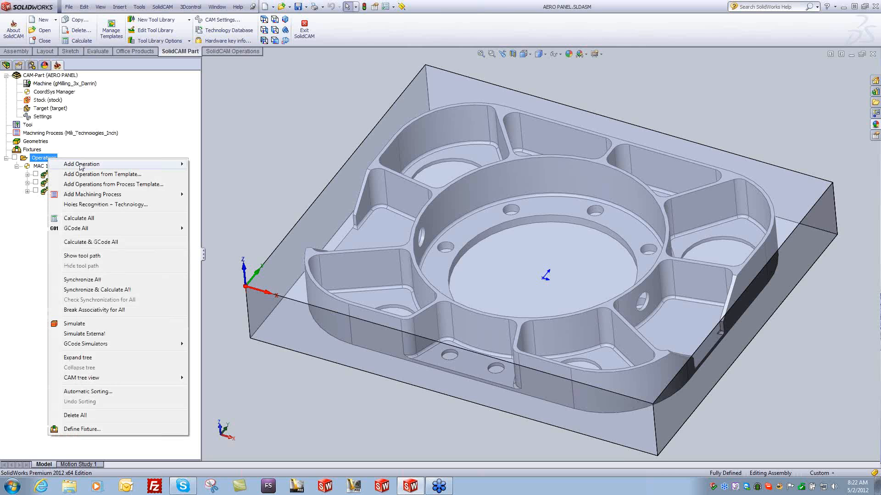
mouse_move(82, 164)
left_click(219, 303)
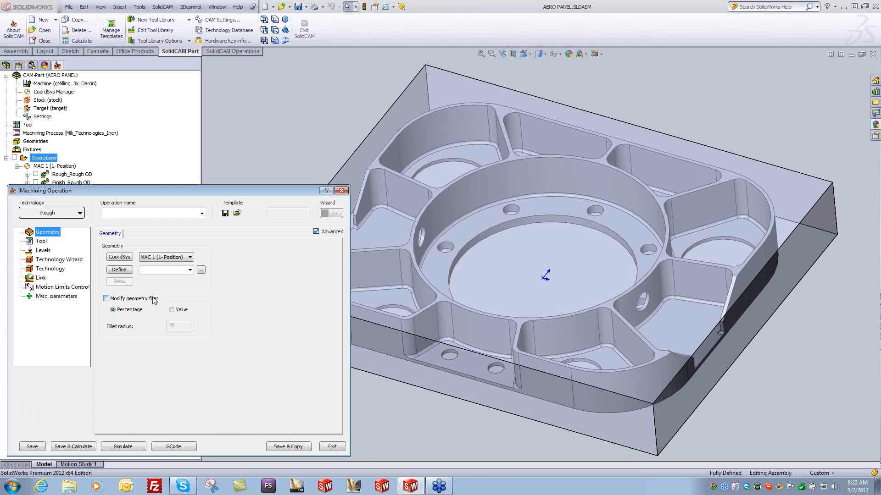
left_click(118, 270)
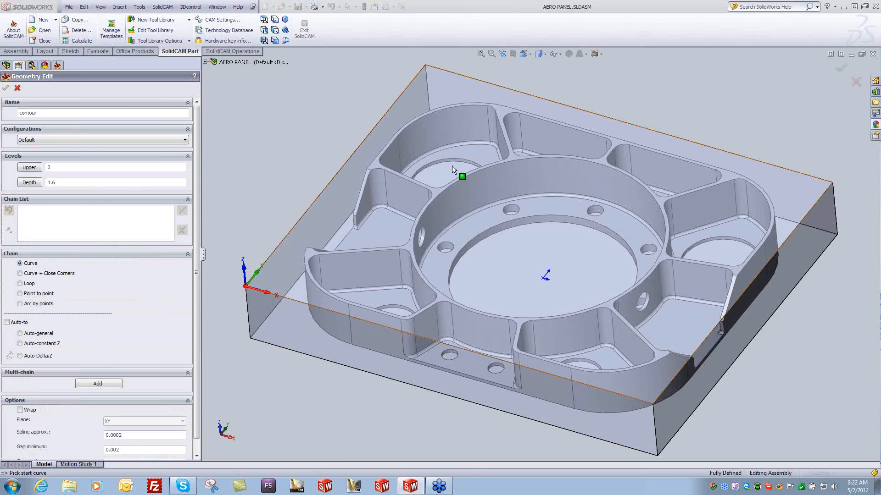
left_click(461, 179)
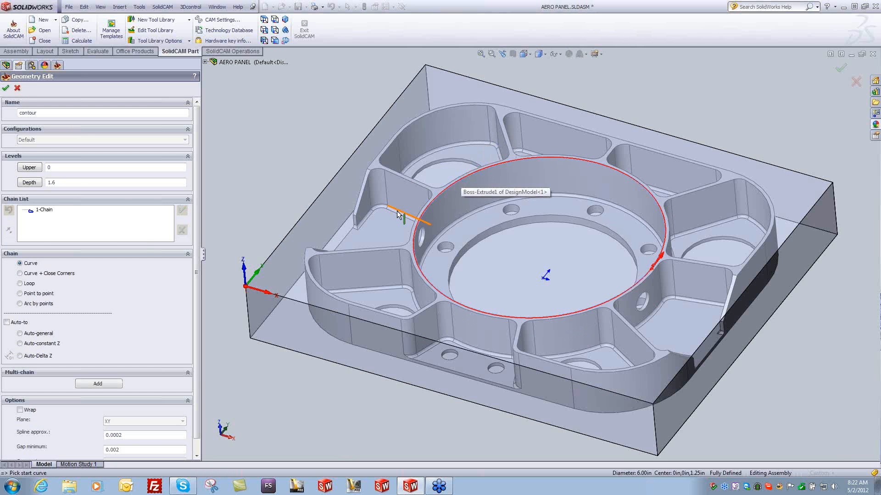
left_click(6, 88)
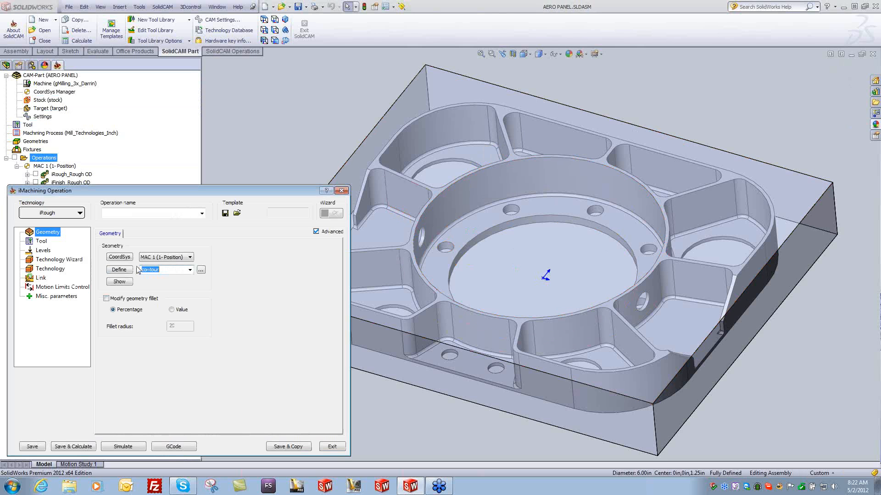
left_click(120, 270)
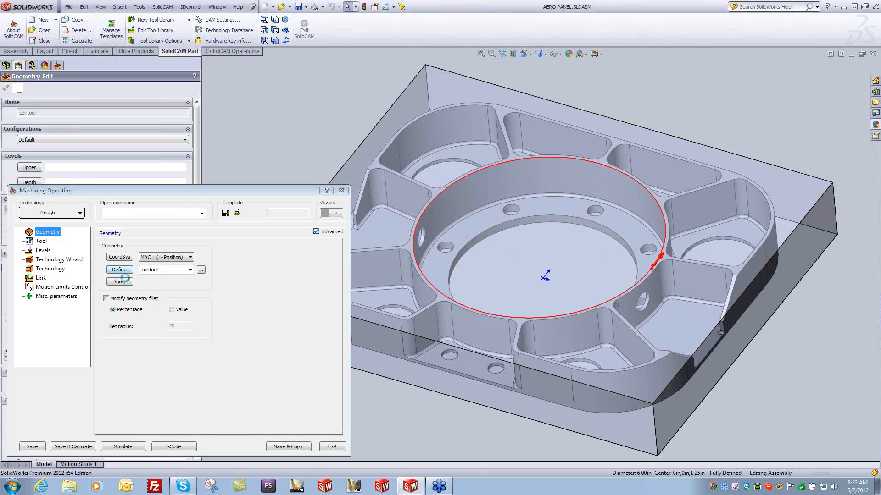
left_click(17, 91)
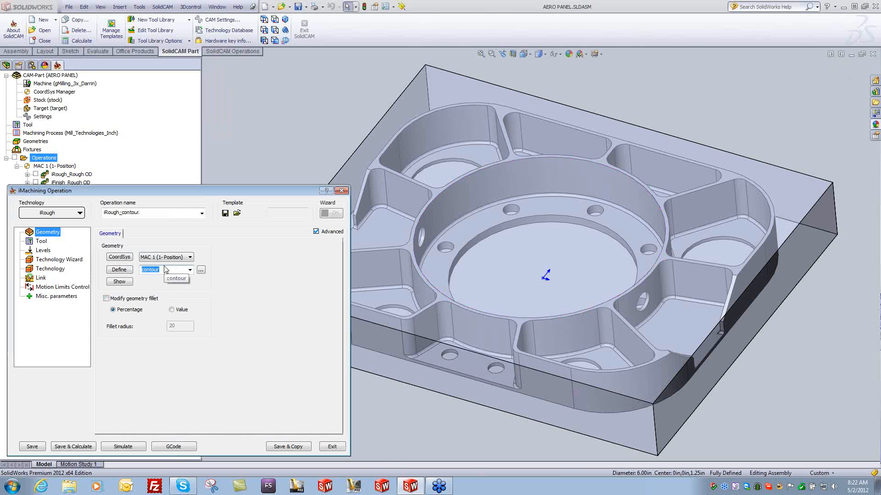
Define a new geometry by chaining the central ring's top inner edge and the circular edge of the floor opening.
left_click(113, 270)
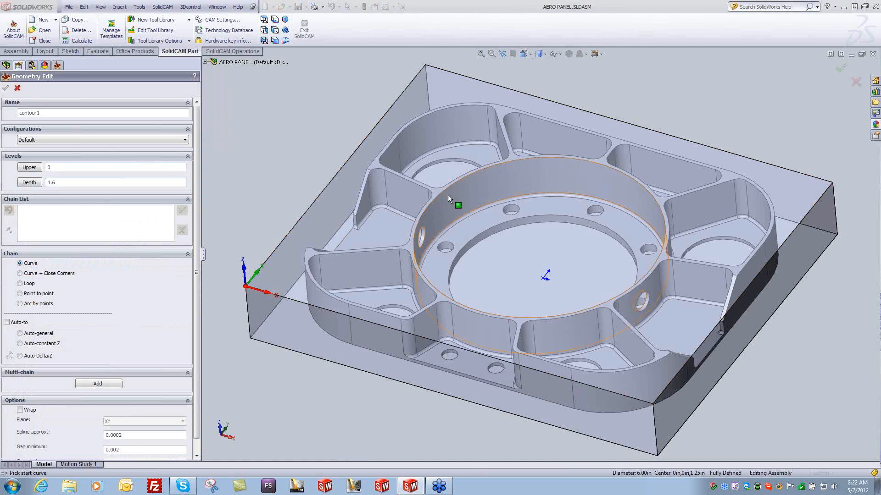
left_click(453, 185)
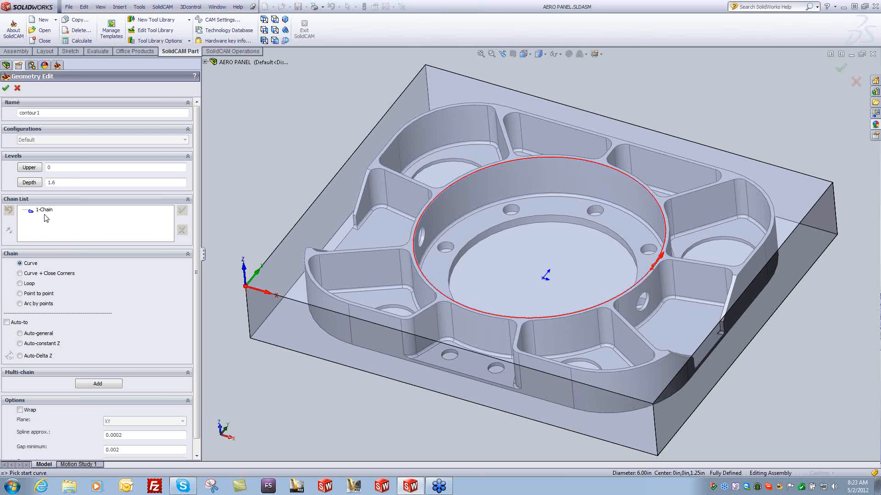
left_click(476, 237)
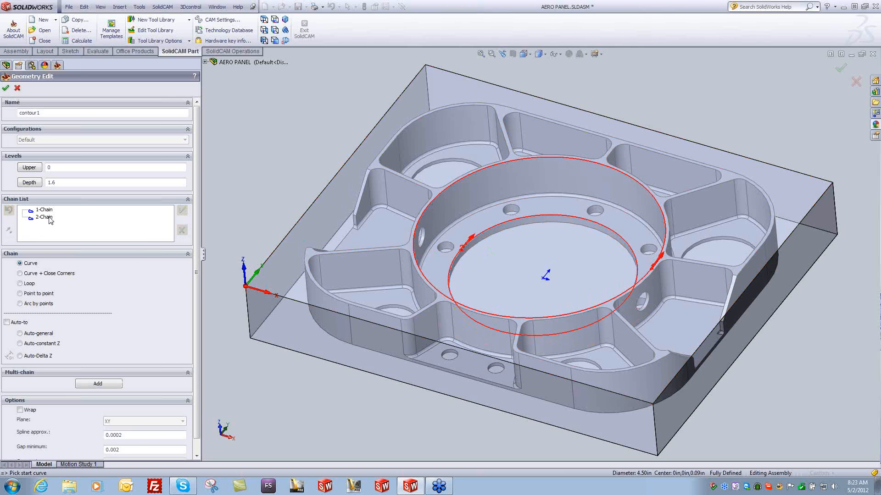
Reverse the direction of the floor opening's chain and mark its circular edge as open.
right_click(51, 219)
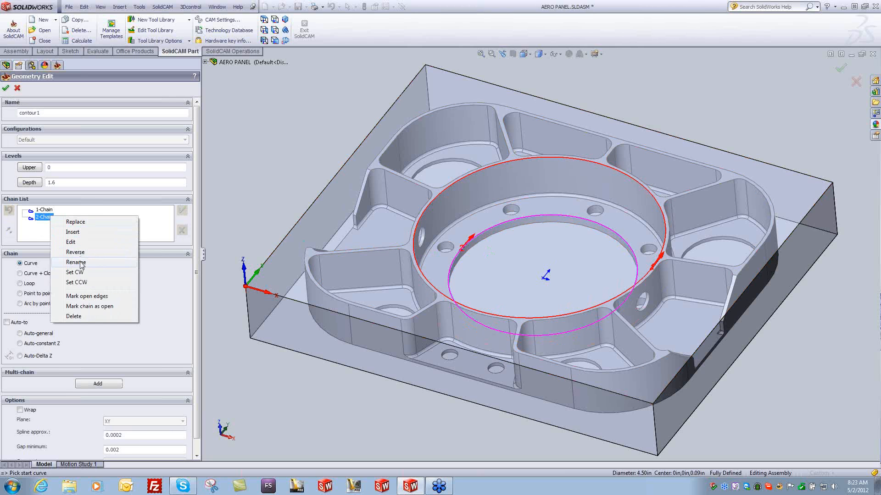
left_click(78, 253)
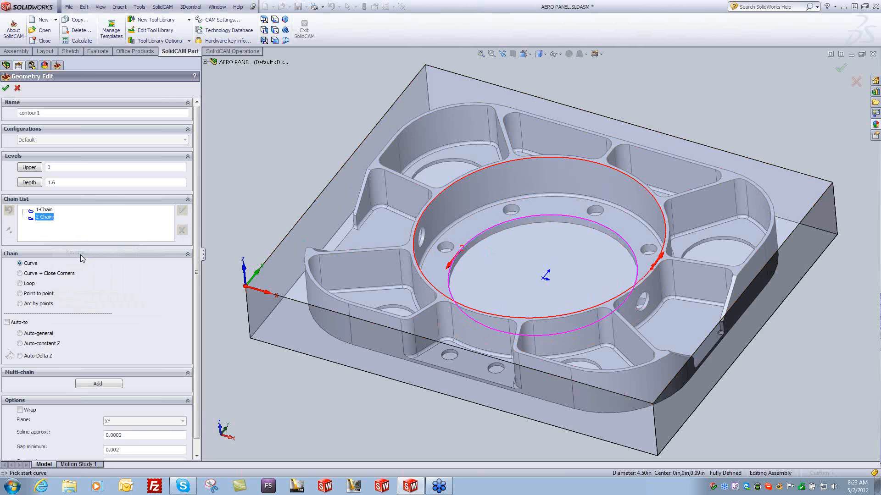
right_click(44, 219)
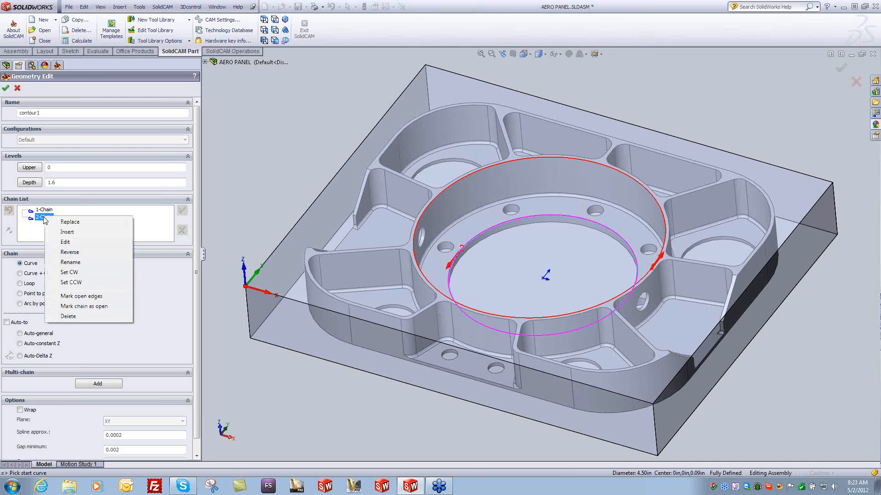
left_click(91, 297)
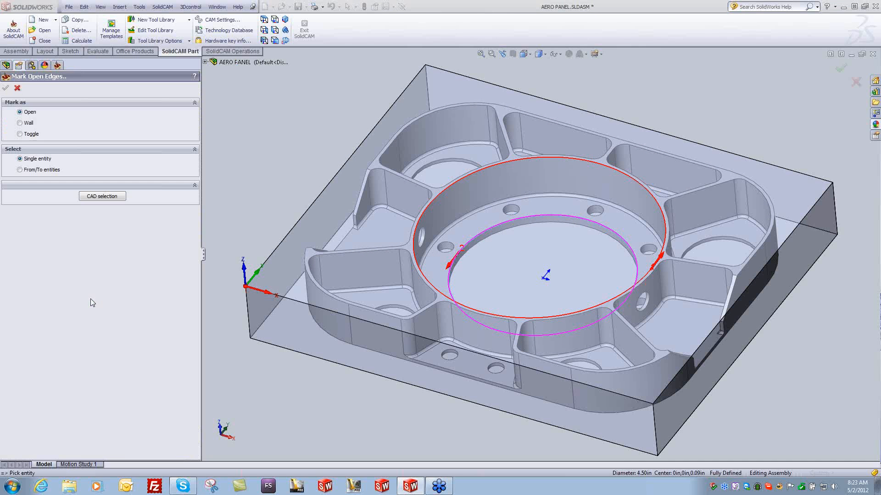
left_click(498, 225)
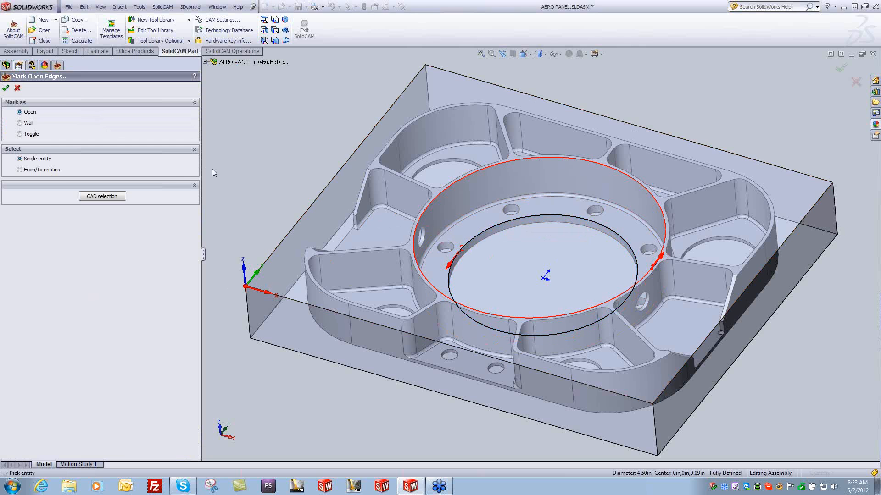
left_click(17, 88)
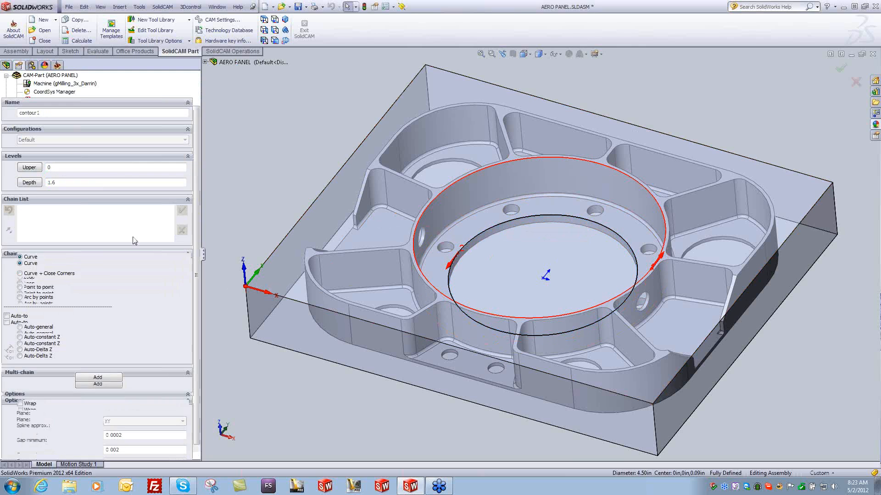
Name the geometry "Rough ID" and accept it for the operation.
left_click_drag(47, 113, 20, 113)
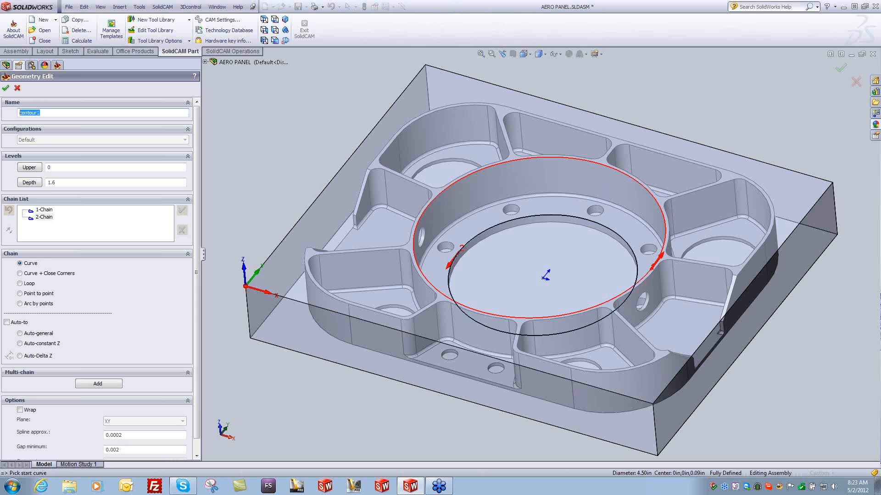
type("Rough ID")
left_click(5, 88)
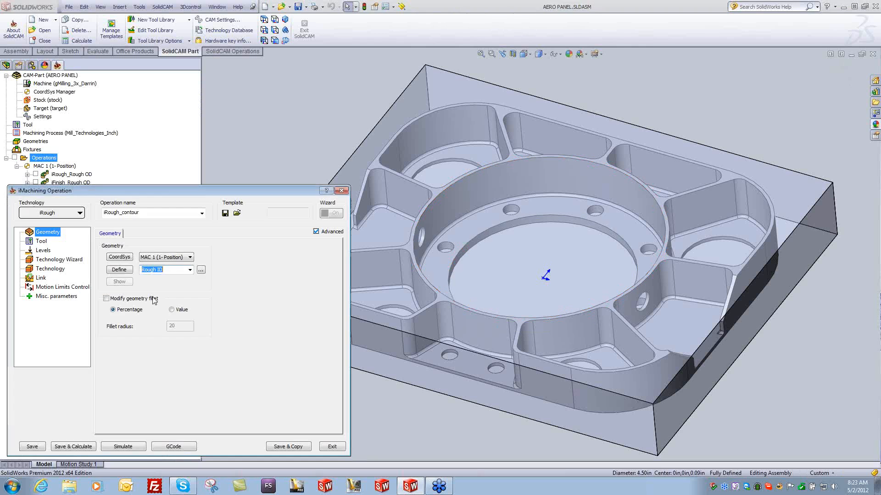
Assign tool 2, the 0.5 inch four-flute bull nose mill, to the new operation.
left_click(43, 244)
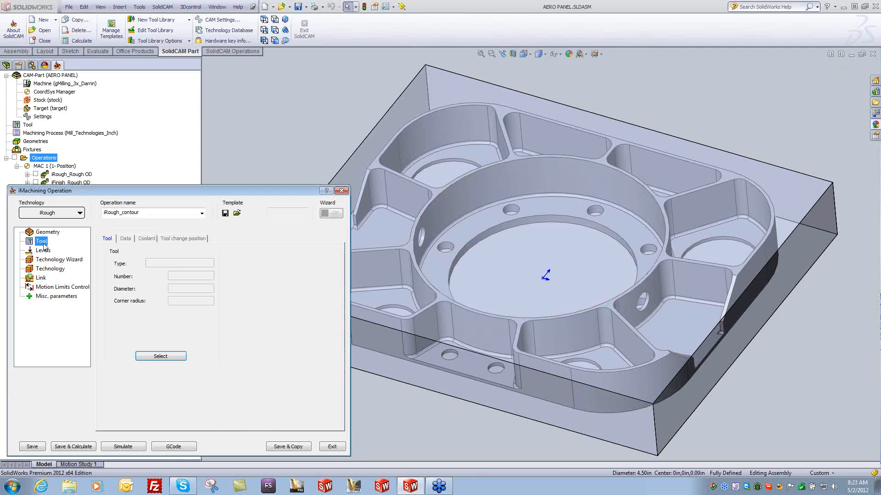
left_click(160, 357)
double_click(84, 233)
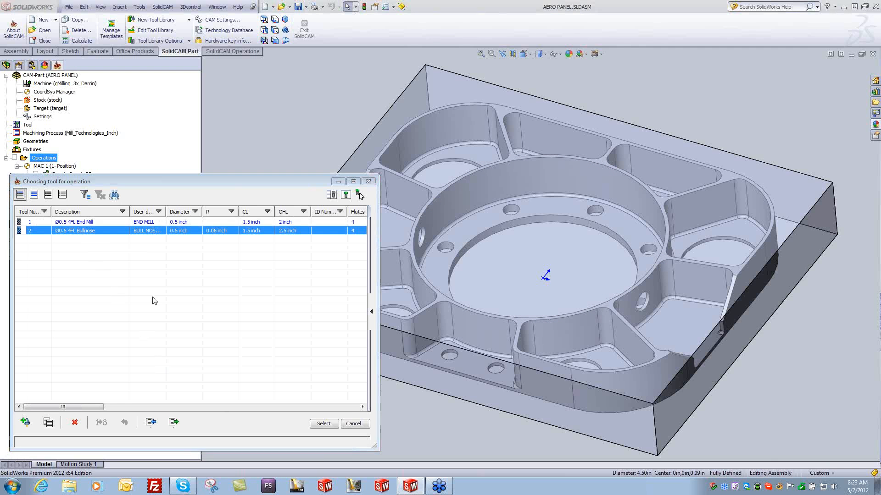
Define the milling levels by picking the top rib face as upper level and the central ring's floor as pocket depth.
left_click(44, 251)
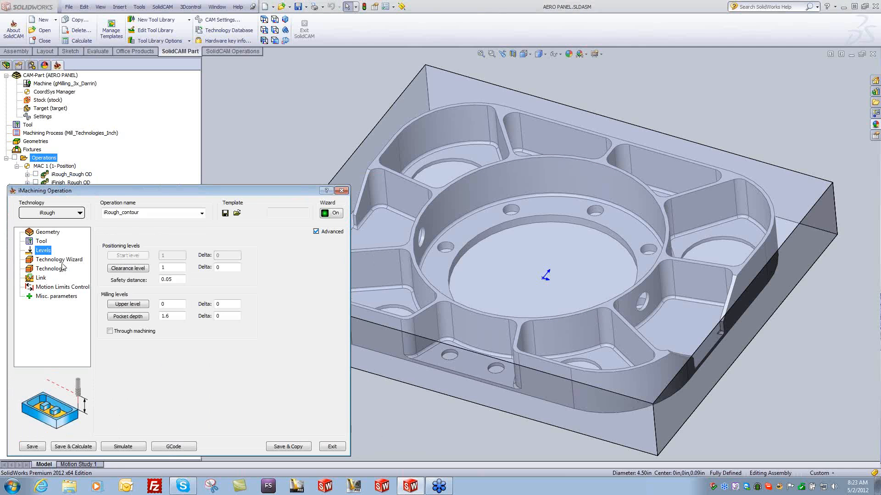
left_click(124, 305)
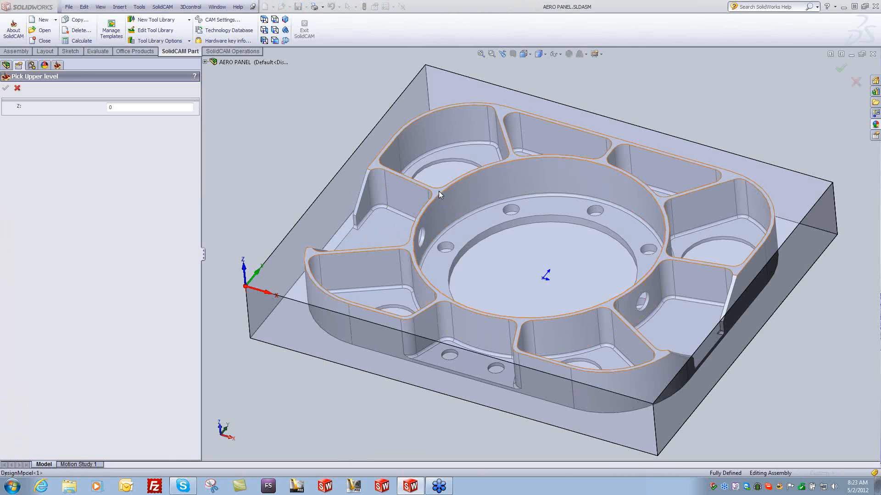
left_click(438, 191)
left_click(4, 89)
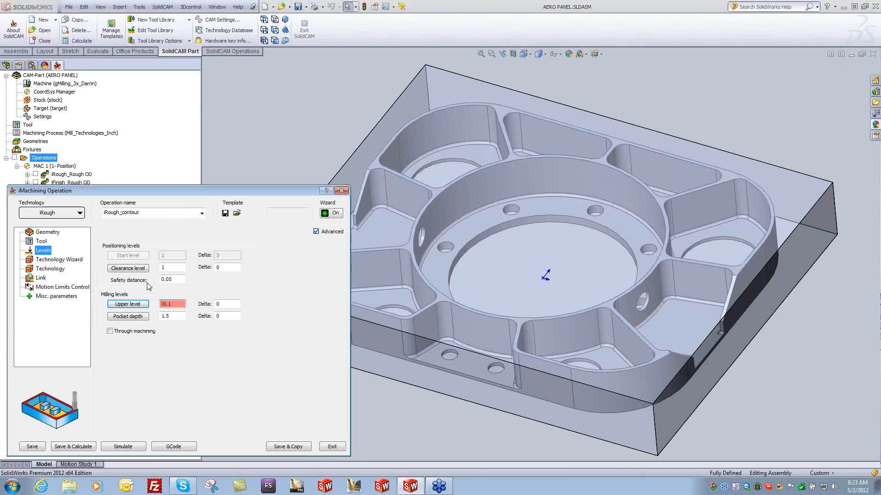
left_click(132, 317)
left_click(470, 230)
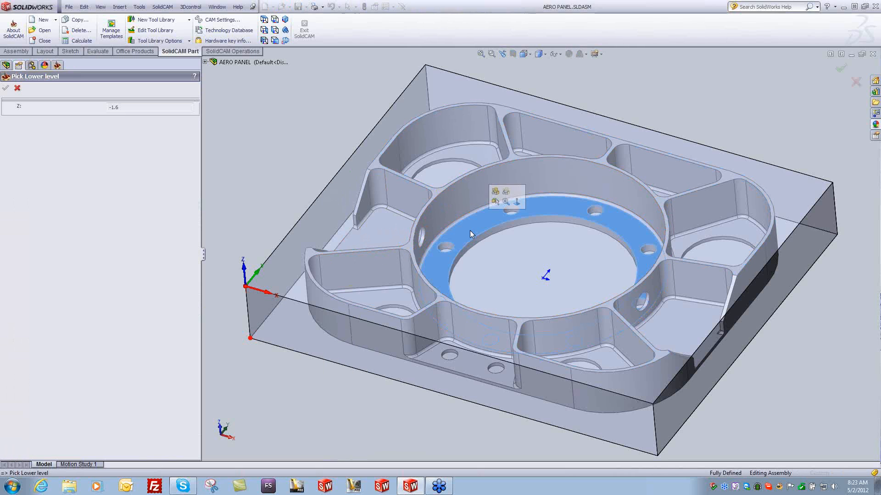
left_click(6, 89)
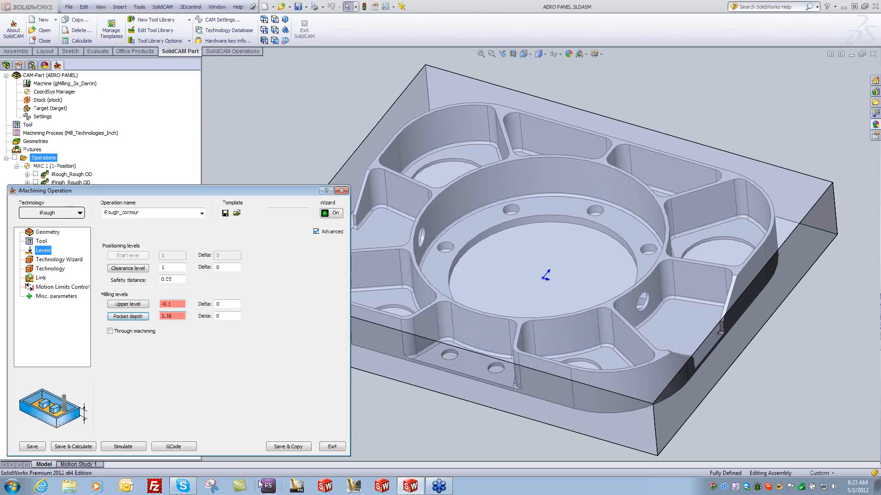
Set the Technology Wizard's machining level to 8, and save and calculate the inner diameter roughing.
left_click(60, 260)
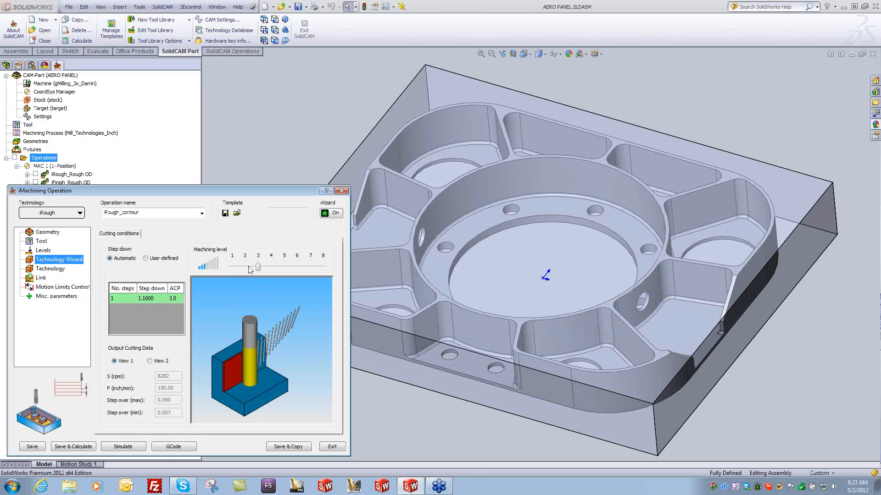
left_click_drag(258, 268, 325, 277)
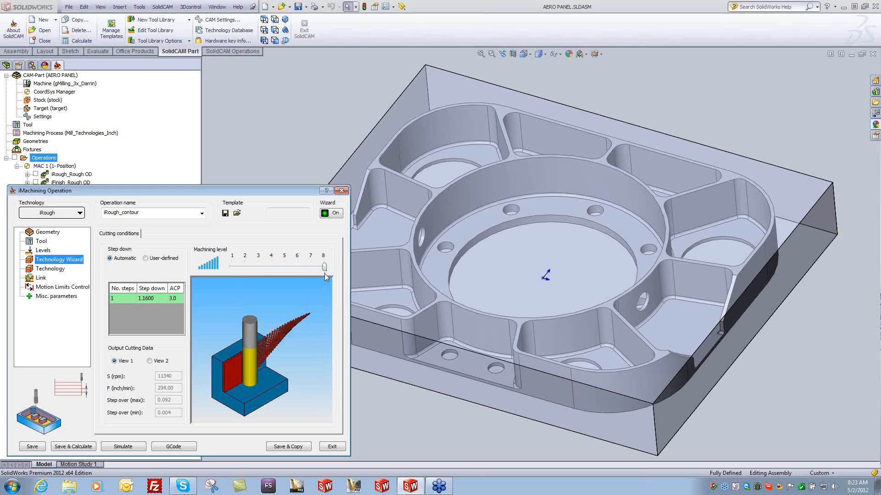
left_click(76, 448)
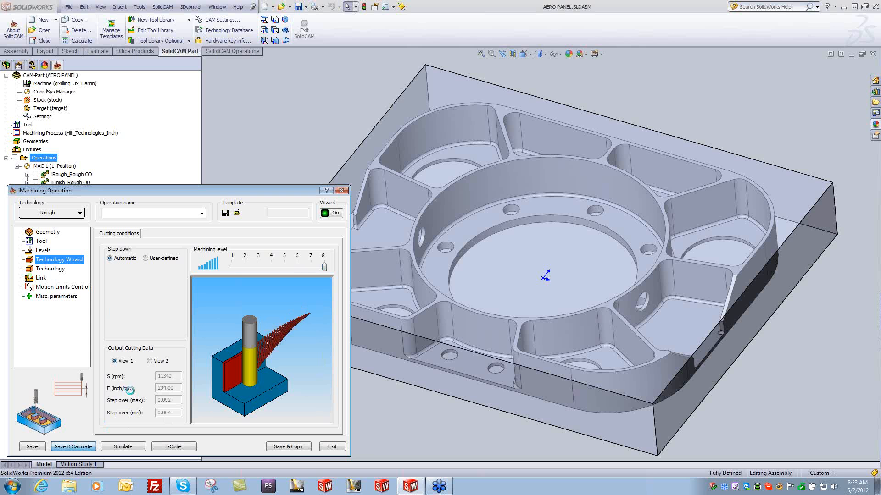
Show the inner diameter roughing's toolpath, run its SolidVerify simulation at reduced speed, and inspect the machined ring.
left_click_drag(95, 190, 94, 211)
left_click(35, 200)
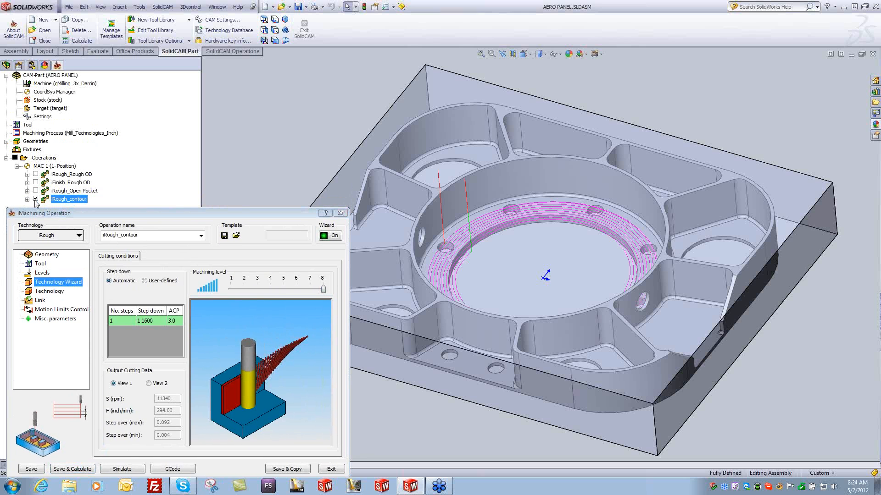
left_click(131, 470)
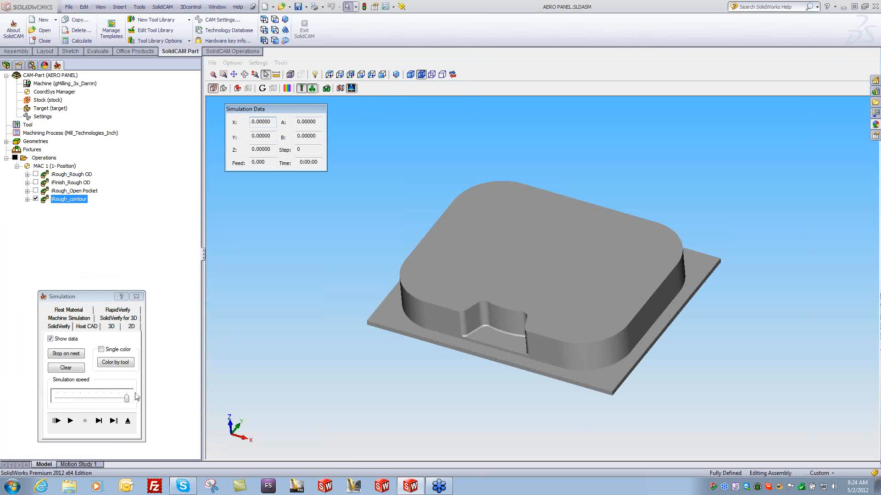
left_click_drag(127, 399, 95, 398)
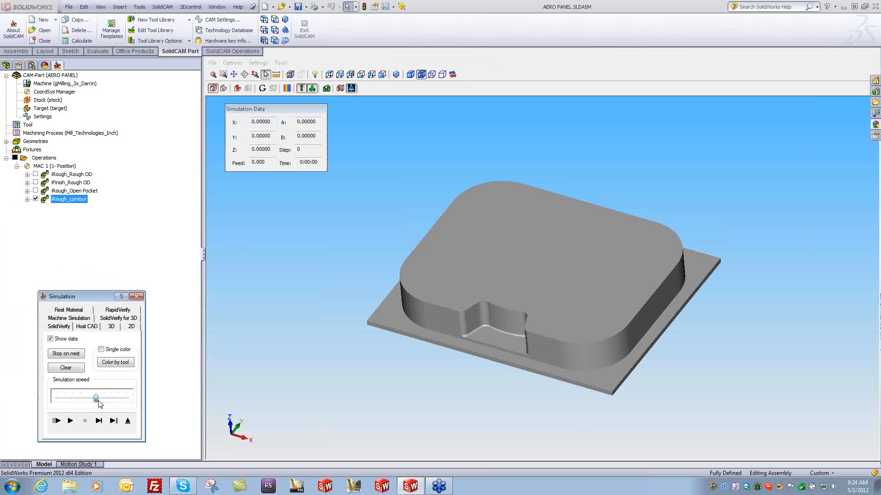
left_click(74, 421)
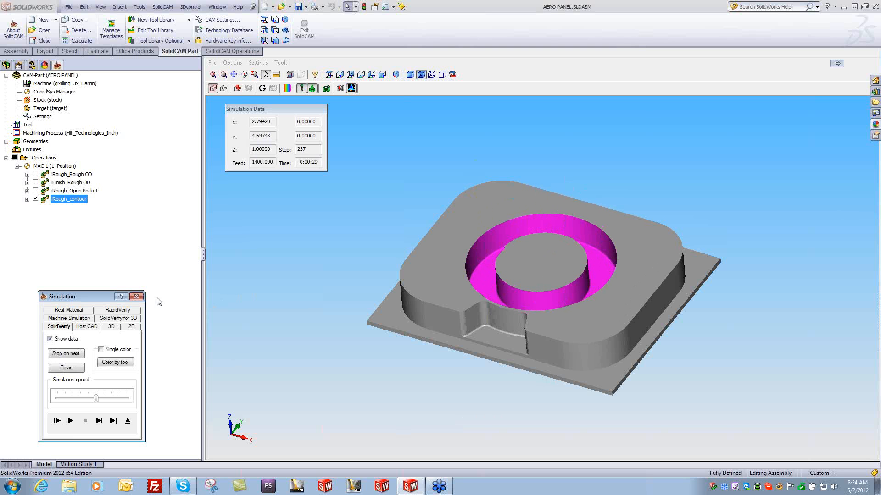
scroll(519, 239, "down", 5)
middle_click_drag(518, 225, 518, 281)
scroll(495, 268, "up", 1)
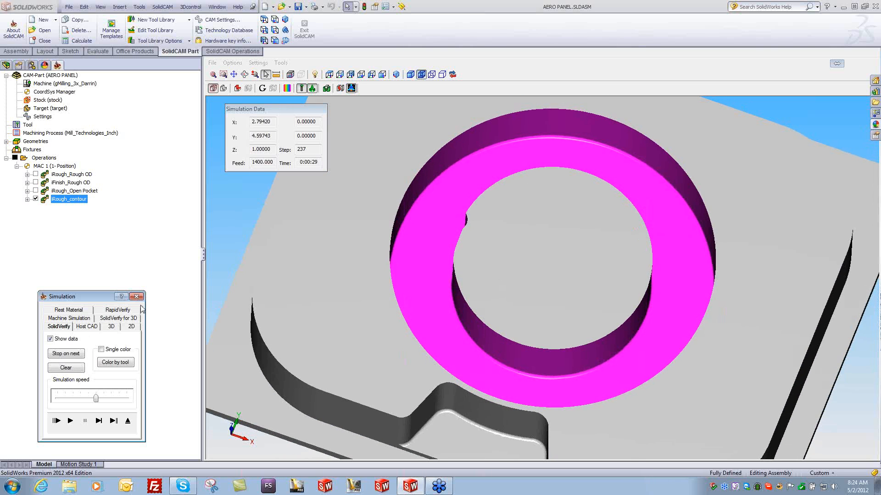
left_click(136, 297)
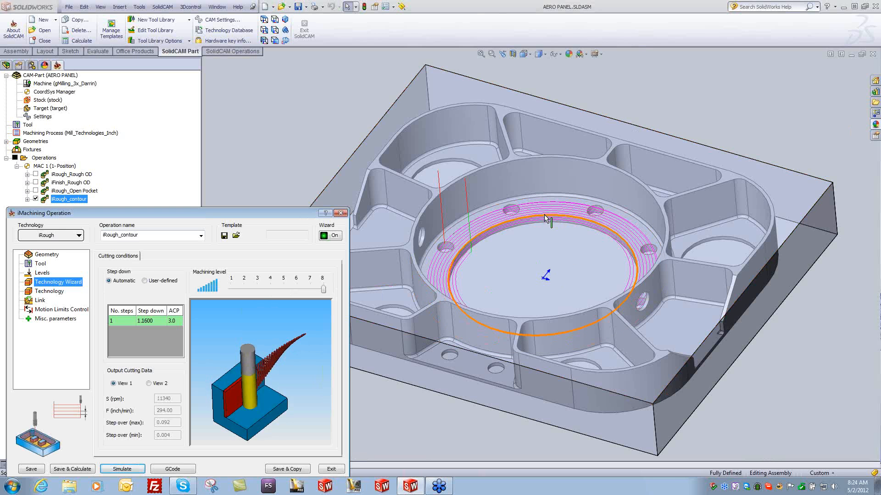
Inspect the inner diameter toolpath on the model and close the iMachining operation.
left_click_drag(526, 255, 508, 295)
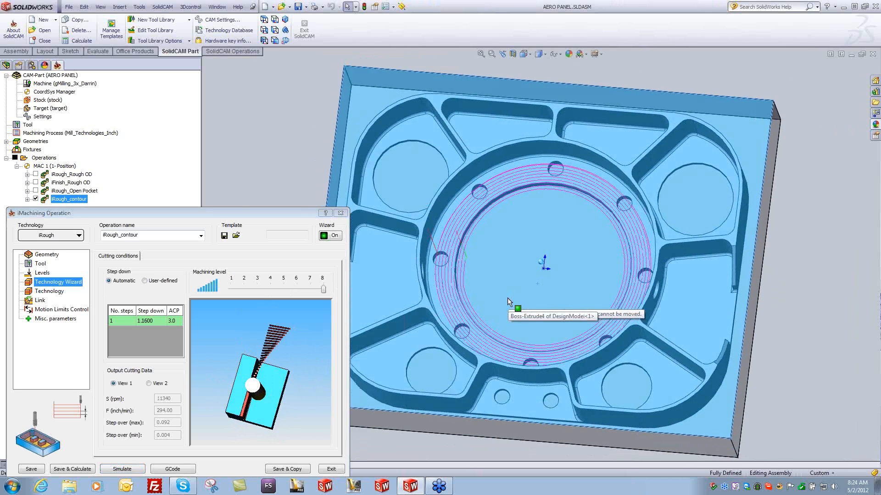
left_click(388, 149)
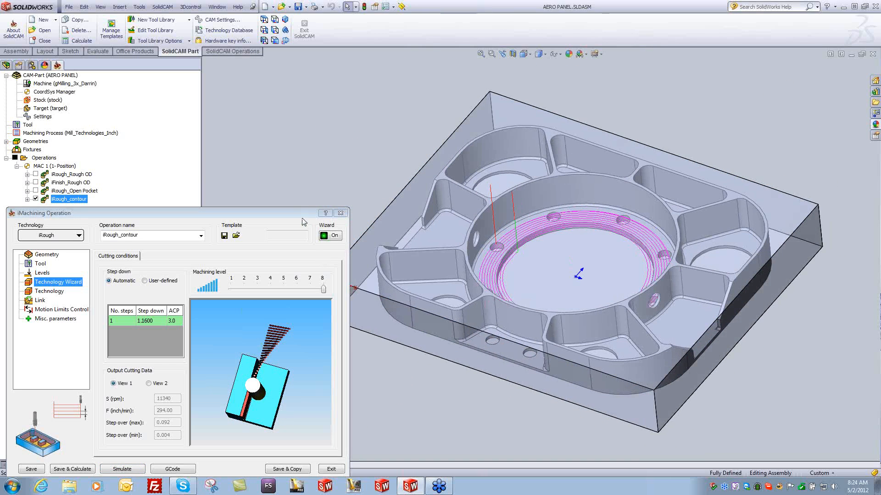
left_click_drag(299, 215, 298, 191)
left_click(330, 445)
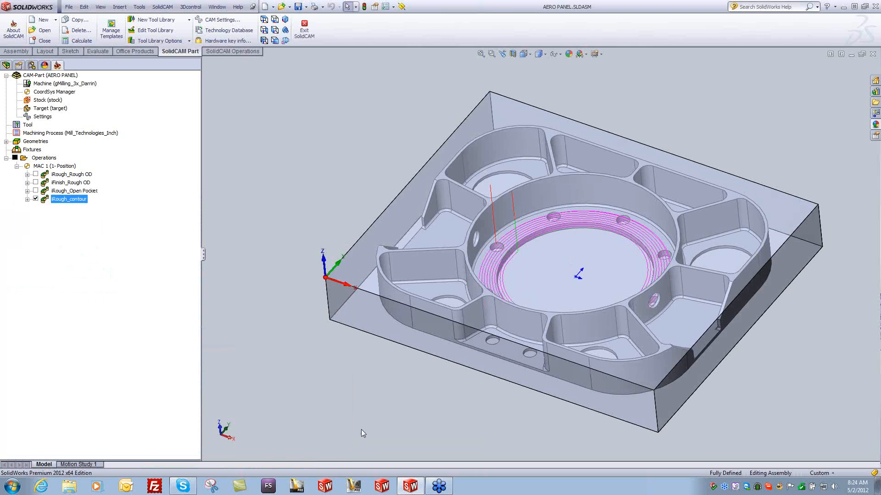
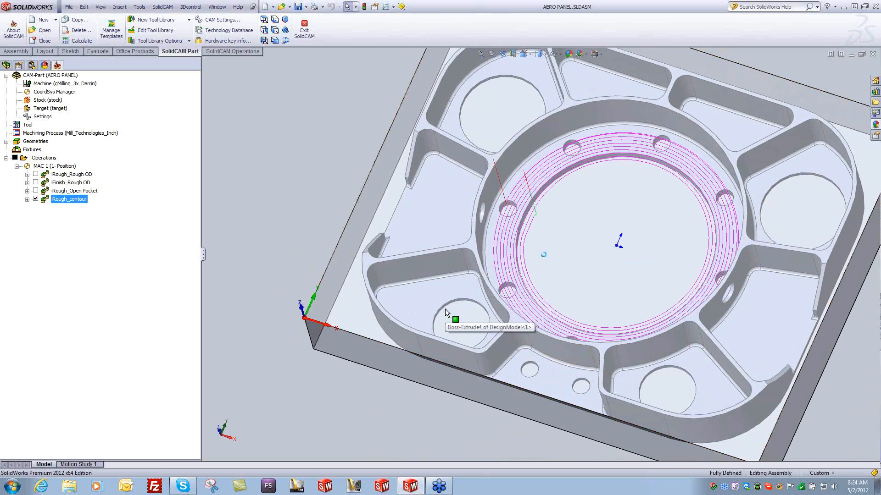
Hide the iRough_contour toolpath and add a new iMachining operation.
left_click(36, 199)
right_click(46, 159)
mouse_move(87, 164)
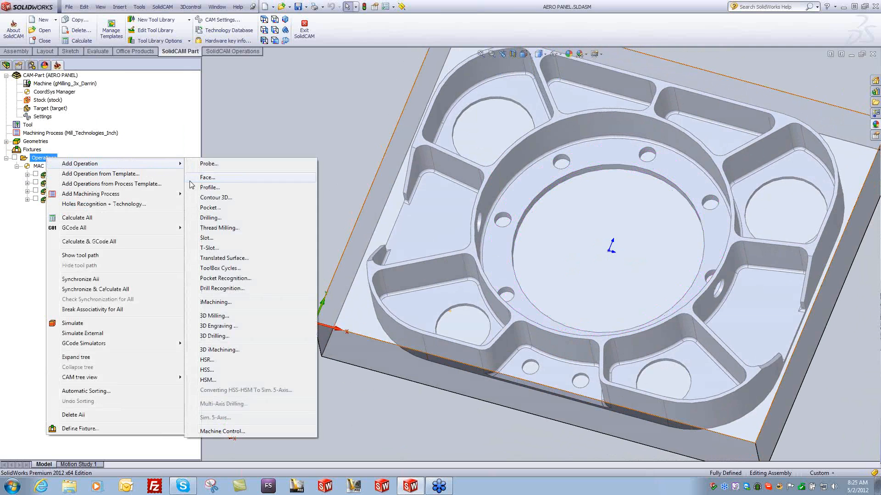
left_click(203, 303)
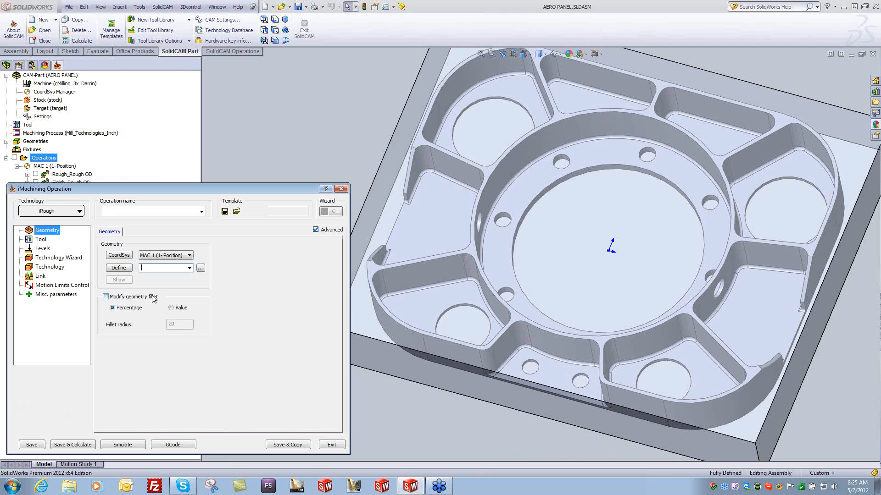
Define the closed top edge of the corner pocket nearest the origin as a constant-Z chain named "Inside Pocket".
left_click(122, 270)
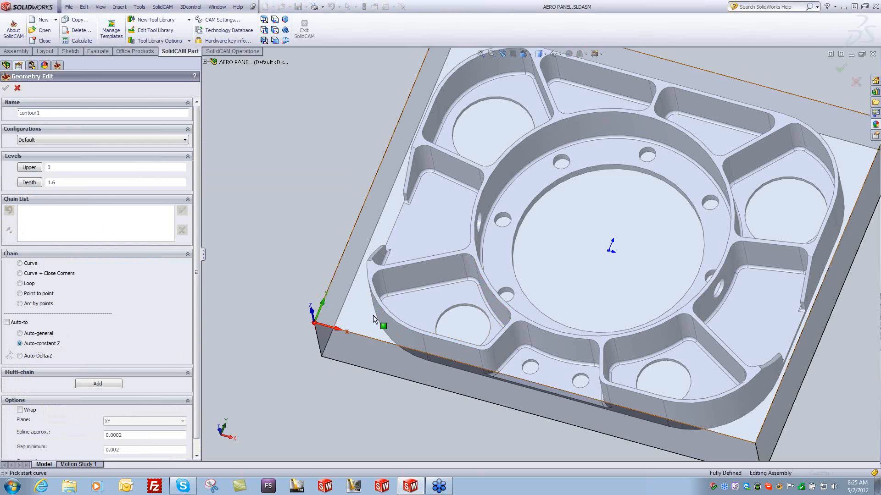
left_click(507, 300)
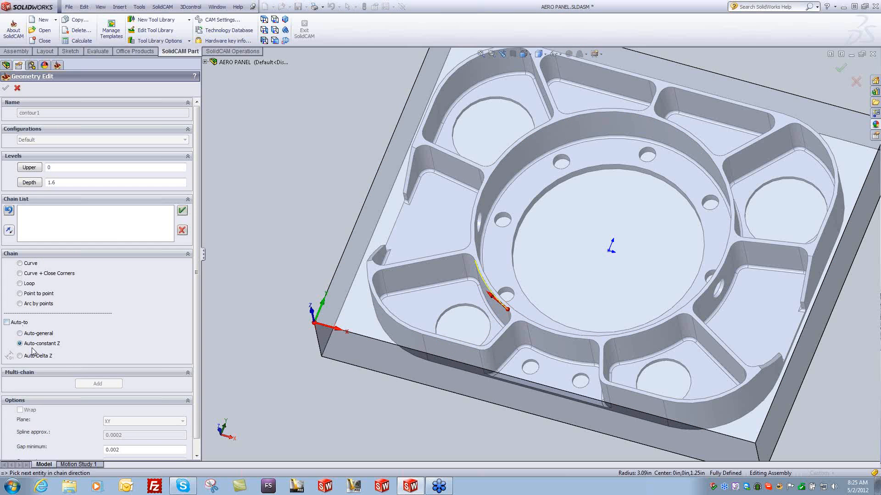
left_click(33, 346)
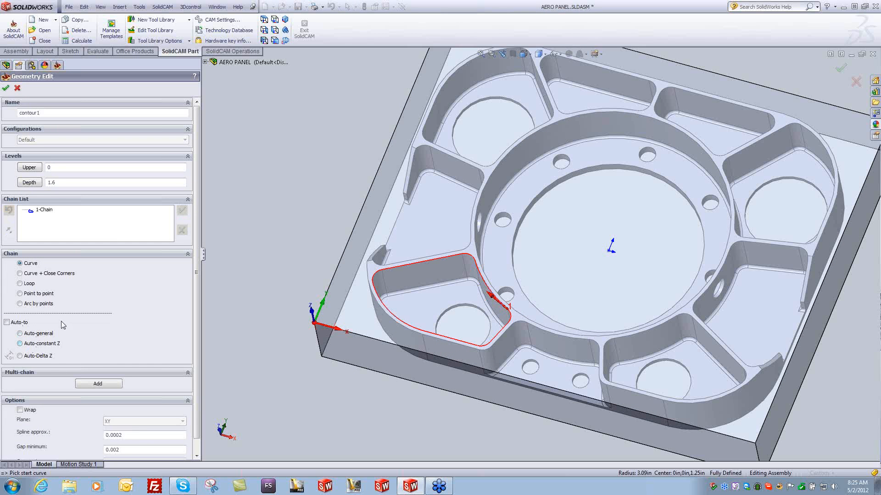
double_click(46, 112)
left_click(6, 88)
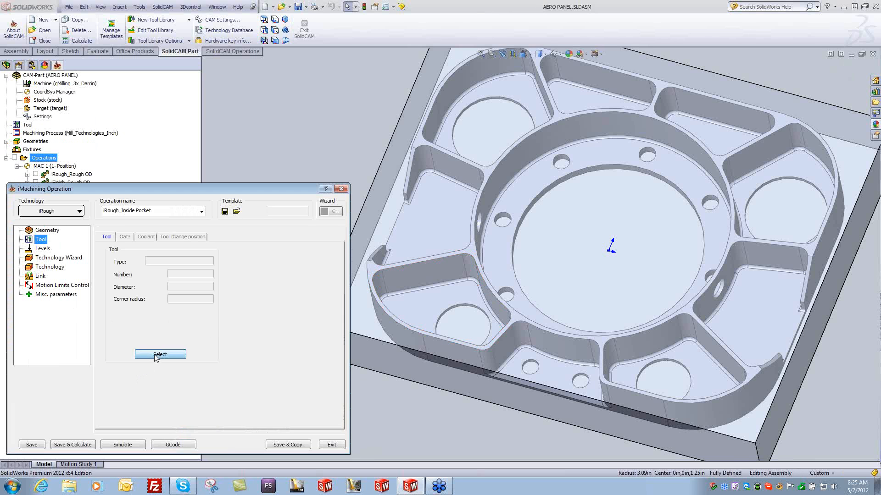
Assign tool 2, the 0.5 inch four-flute bull nose mill, to the inside pocket operation.
left_click(156, 356)
left_click(70, 231)
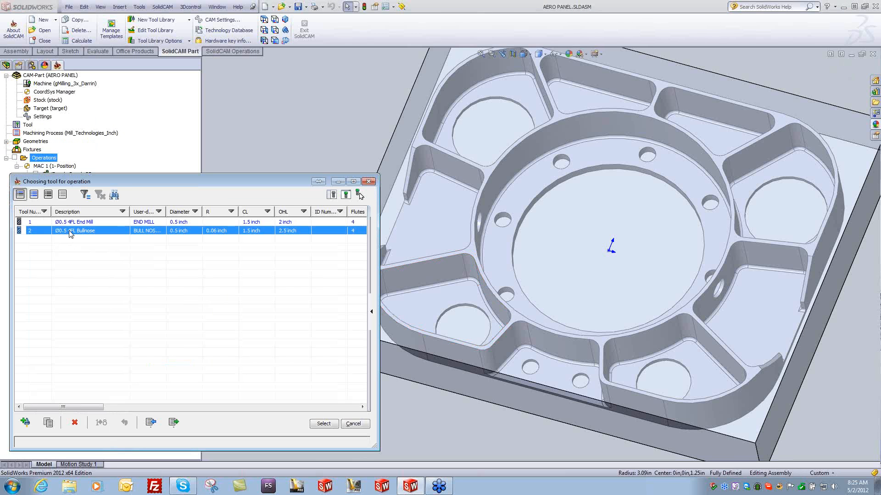
double_click(69, 230)
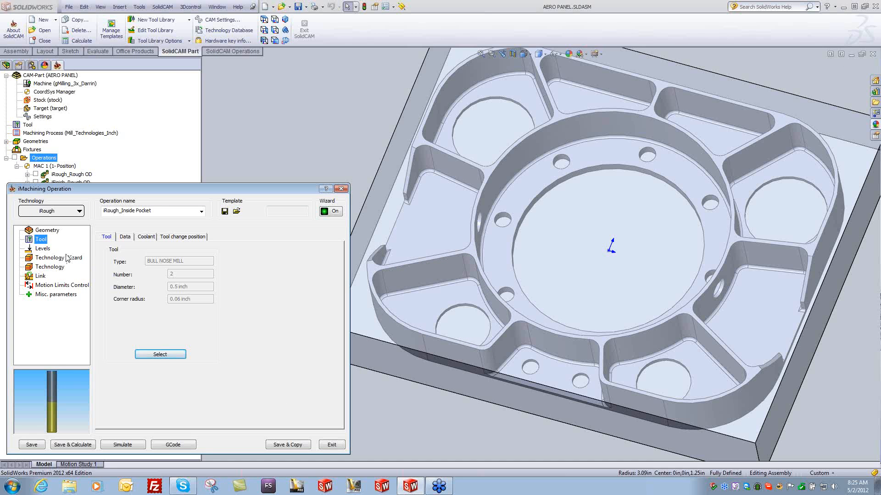
Define the inside pocket's milling levels by picking the top rib face as upper level and the pocket floor as pocket depth.
left_click(48, 250)
left_click(127, 303)
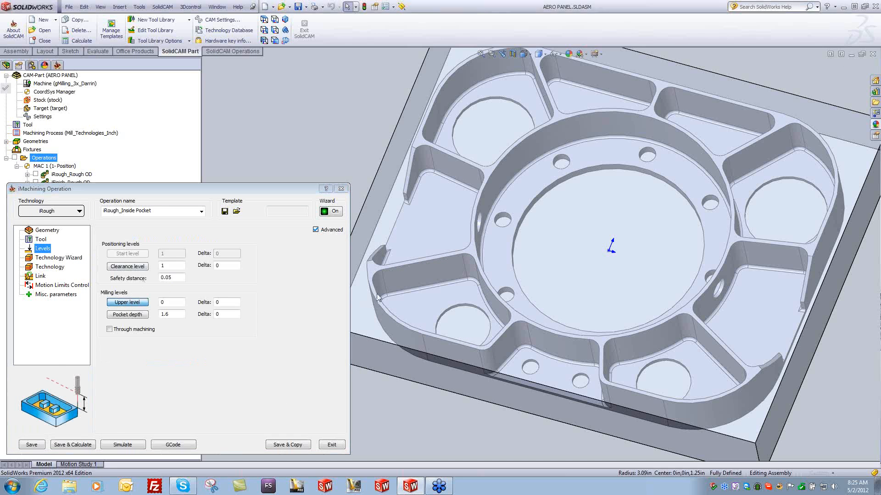
left_click(472, 255)
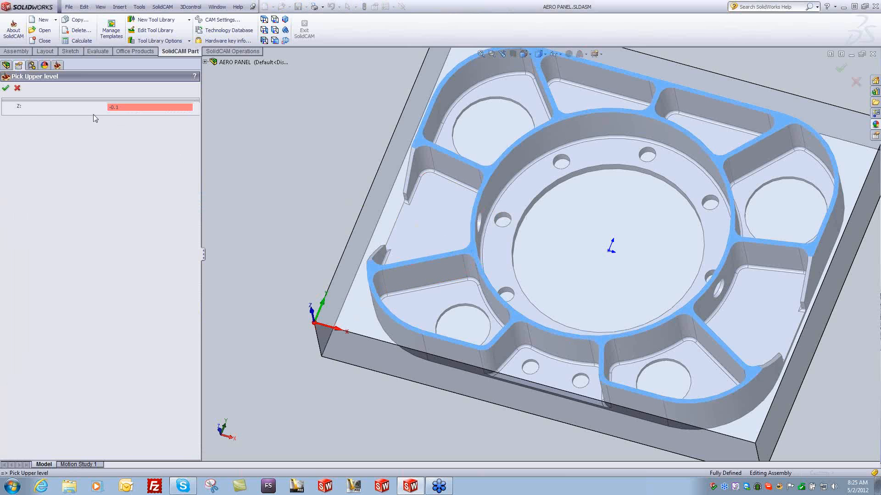
left_click(5, 89)
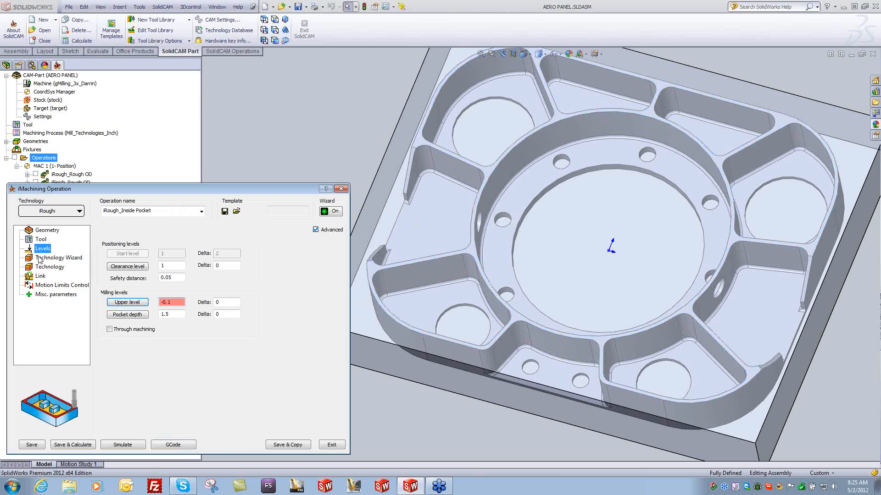
left_click(127, 314)
left_click(417, 307)
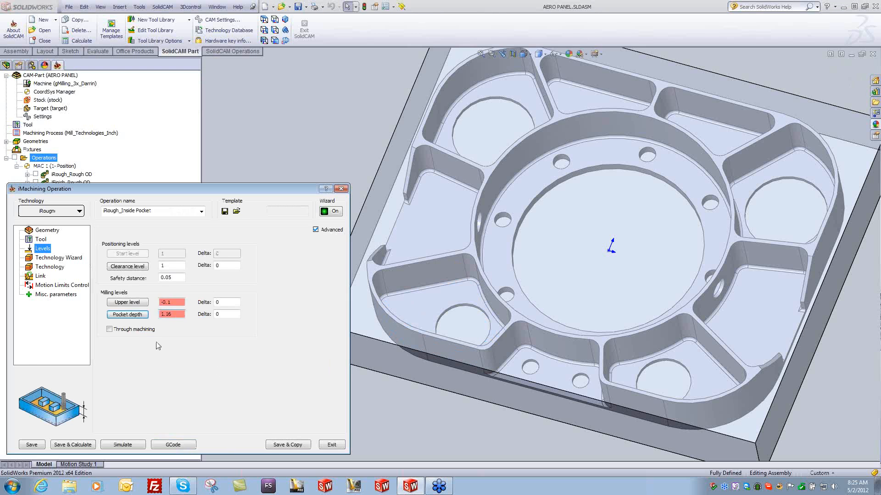
Set the inside pocket's machining level to 8 in the Technology Wizard, and save and calculate the operation.
left_click(51, 257)
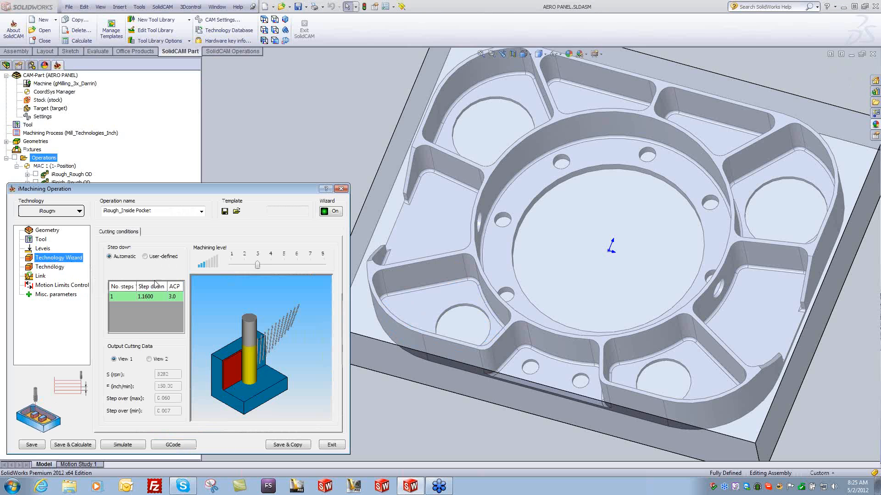
left_click_drag(258, 265, 324, 265)
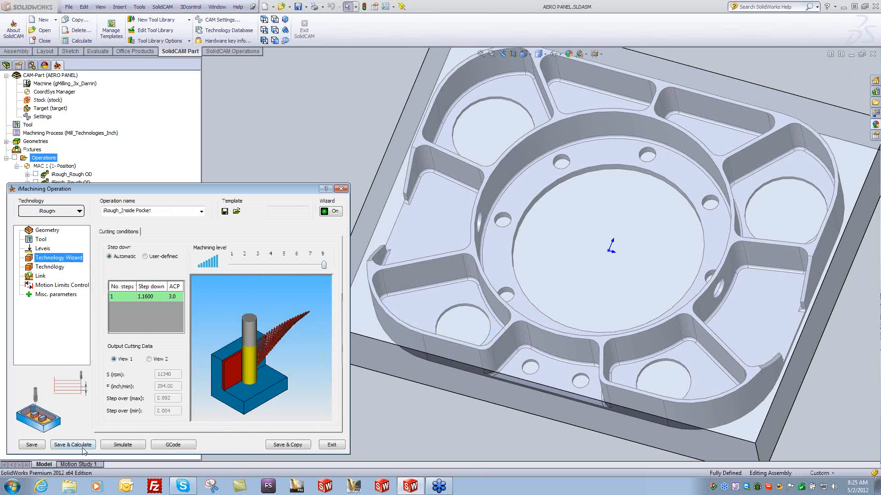
left_click(83, 447)
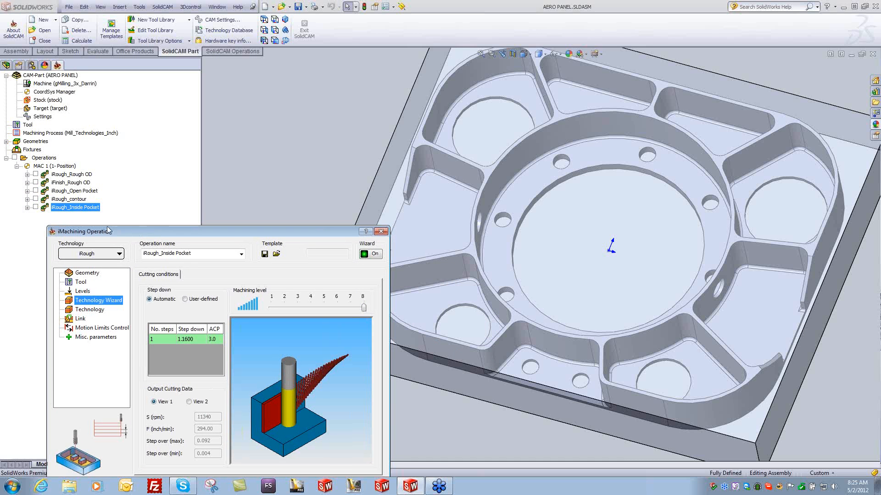
Examine the inside pocket's roughing toolpath up close and from several angles, including its entry into the material.
left_click_drag(157, 233, 113, 188)
left_click(422, 426)
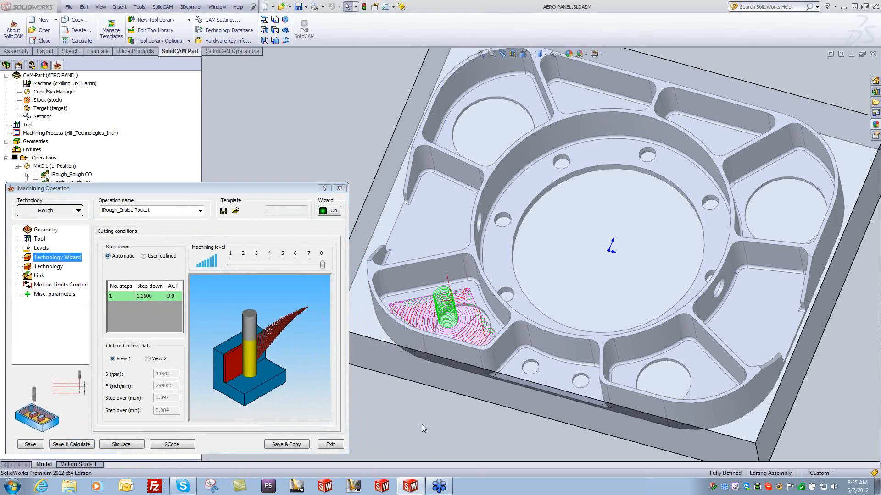
middle_click_drag(439, 431, 510, 420)
scroll(456, 412, "down", 5)
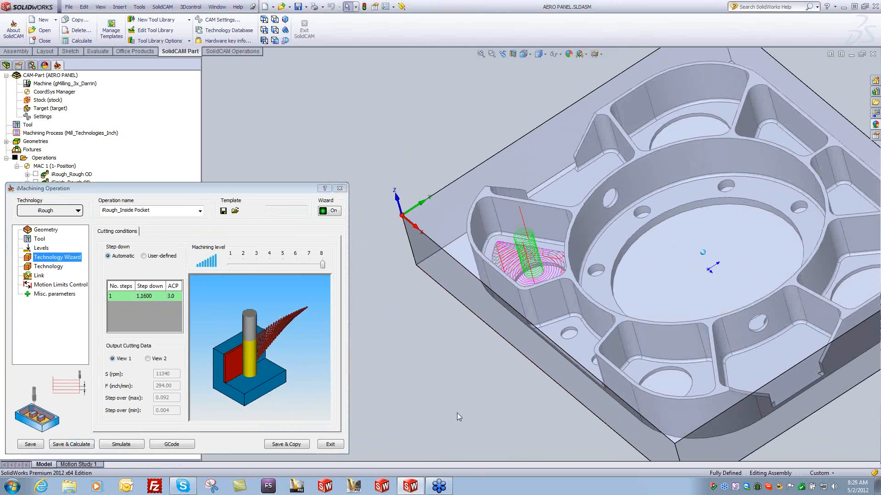
middle_click_drag(610, 368, 510, 444)
middle_click_drag(544, 286, 522, 312)
scroll(524, 315, "down", 3)
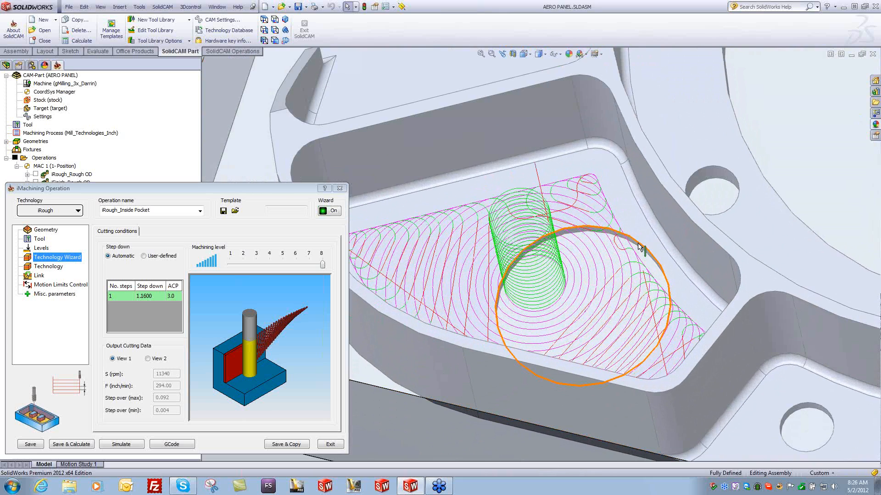
middle_click_drag(506, 307, 501, 303)
scroll(501, 304, "up", 5)
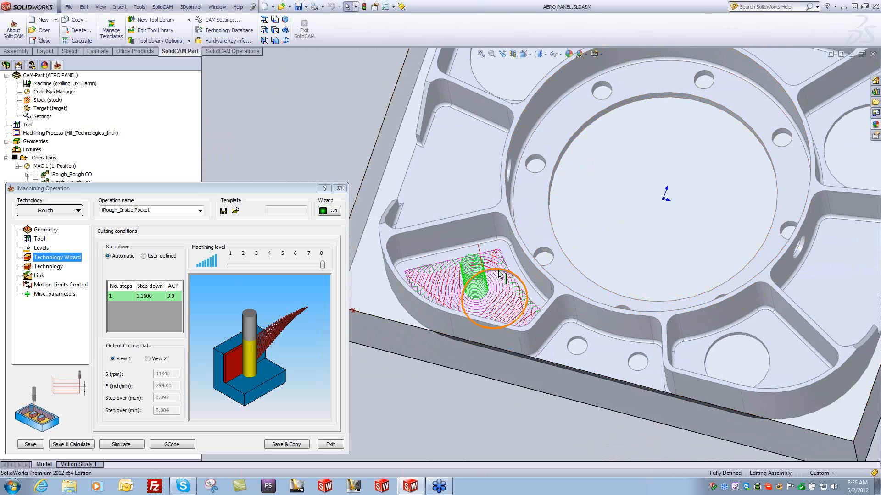
Close the inside pocket operation and leave the iRough_Inside Pocket toolpath hidden.
left_click(330, 444)
left_click(34, 208)
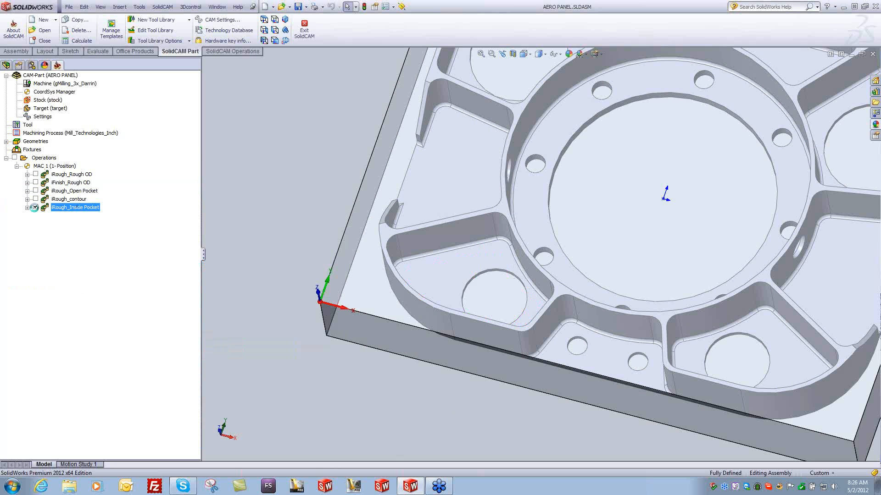
left_click(35, 207)
middle_click_drag(292, 277, 292, 277)
left_click(35, 208)
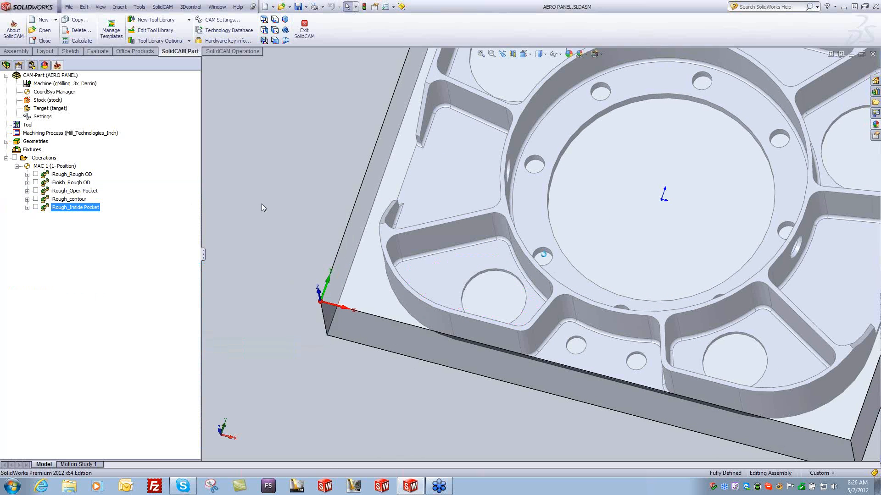
Add a drilling operation and define its geometry by picking the large hole in the closed pocket beside the two small floor holes.
scroll(261, 204, "up", 3)
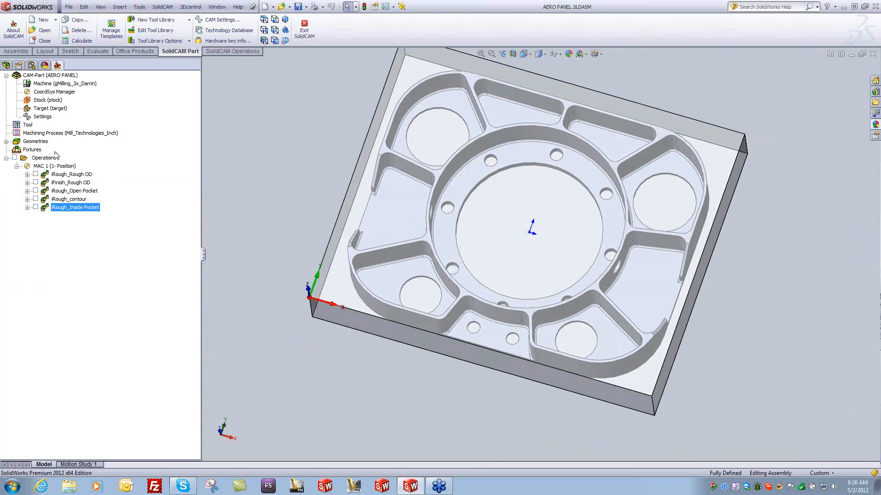
right_click(48, 159)
mouse_move(82, 166)
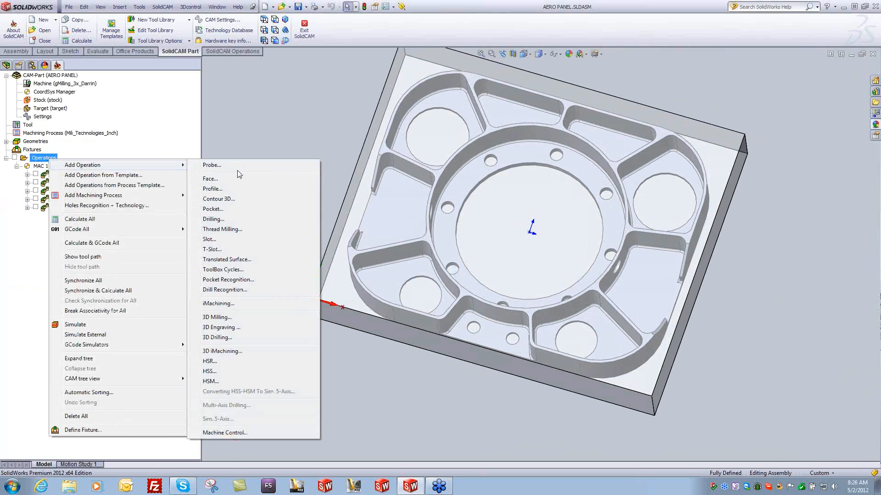
left_click(222, 219)
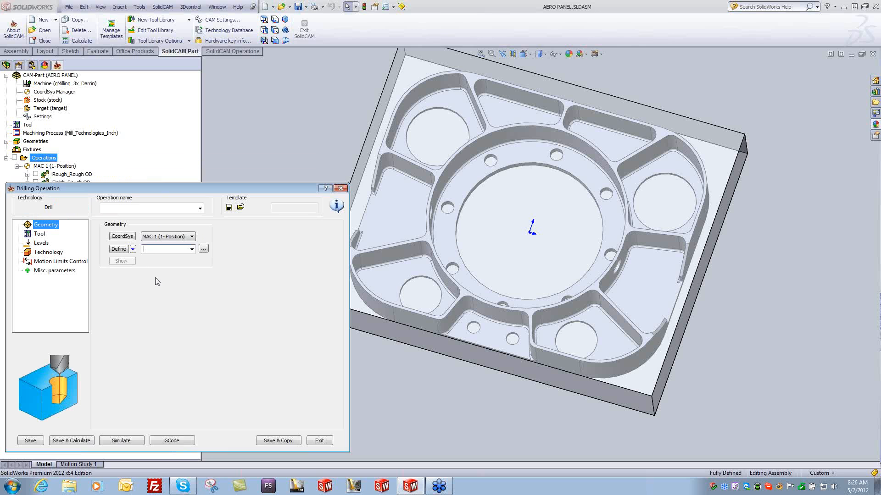
left_click(119, 249)
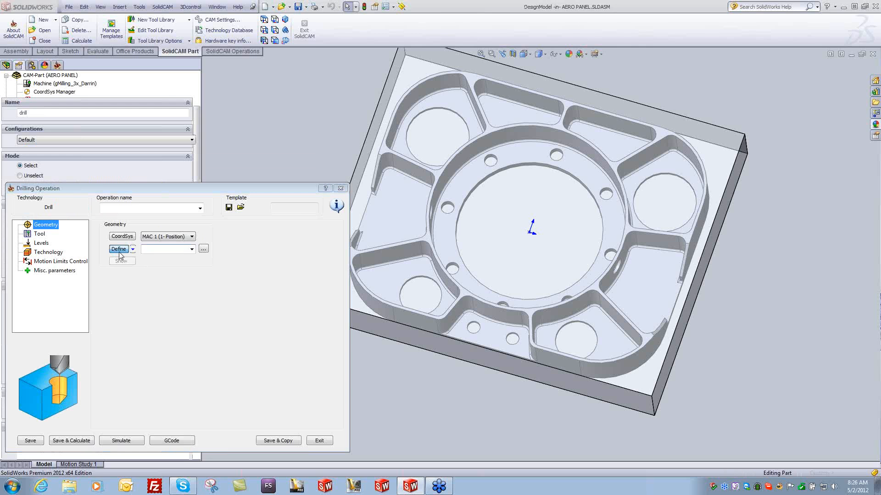
left_click(604, 340)
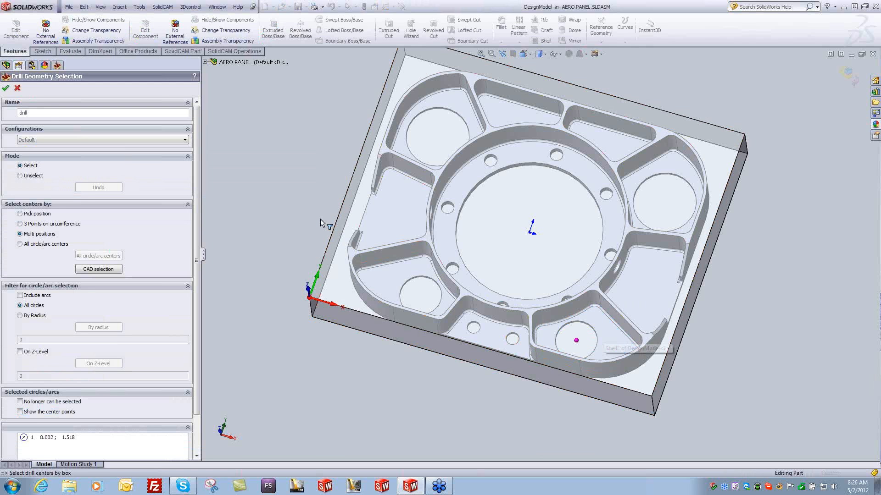
left_click(6, 87)
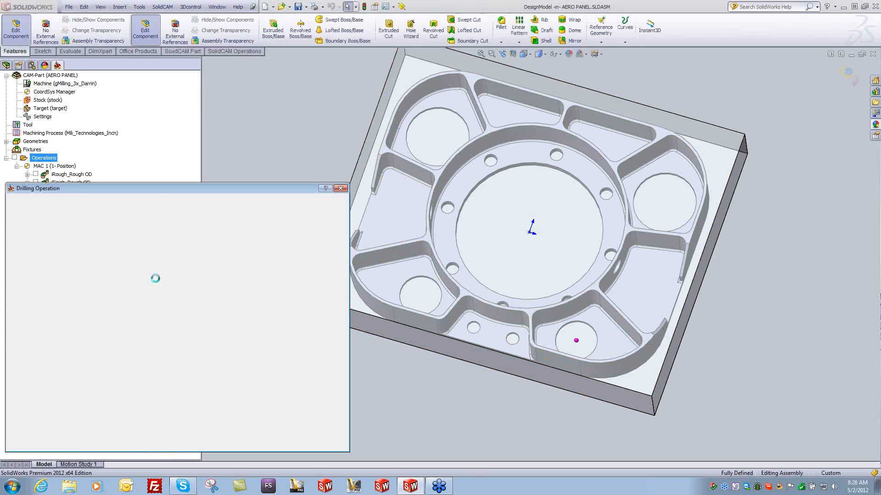
Add a new drill to the part's tool table and pick its diameter from the large pocket hole's edge.
left_click(39, 234)
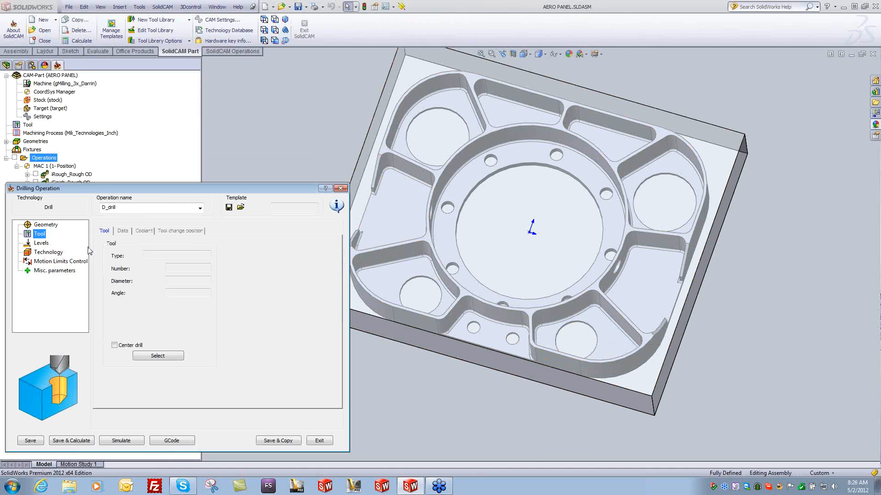
left_click(173, 358)
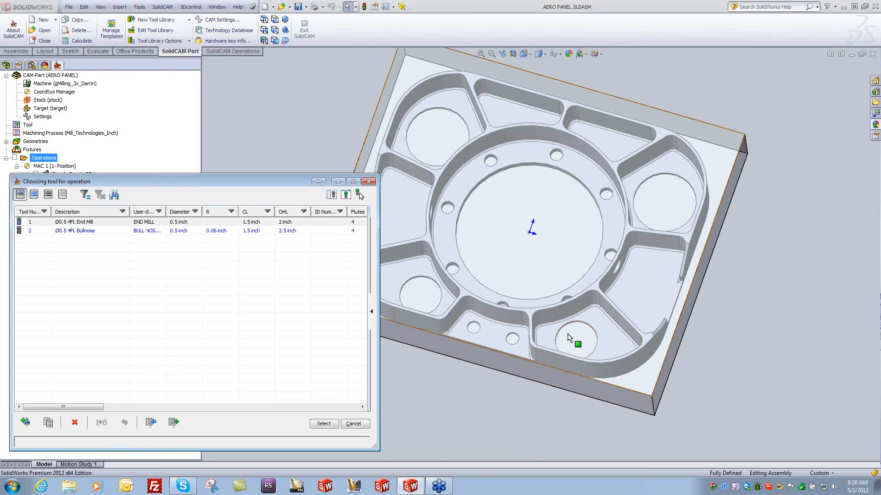
left_click(371, 313)
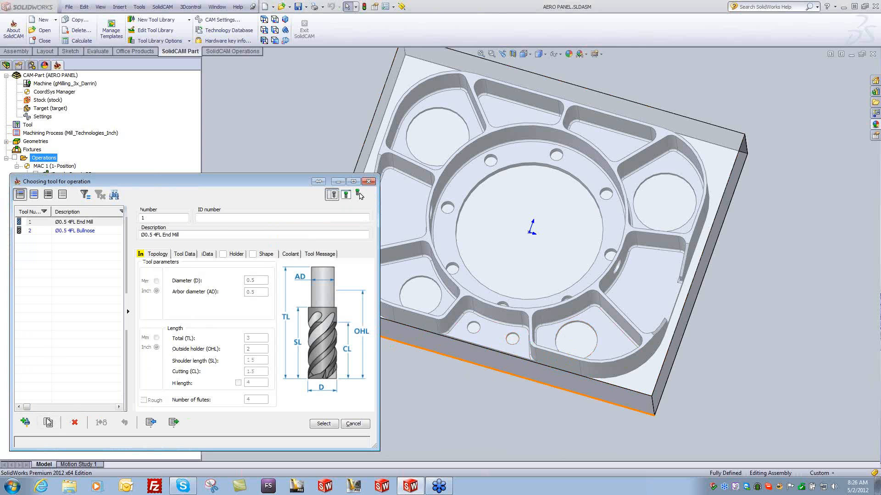
left_click(358, 194)
left_click(241, 369)
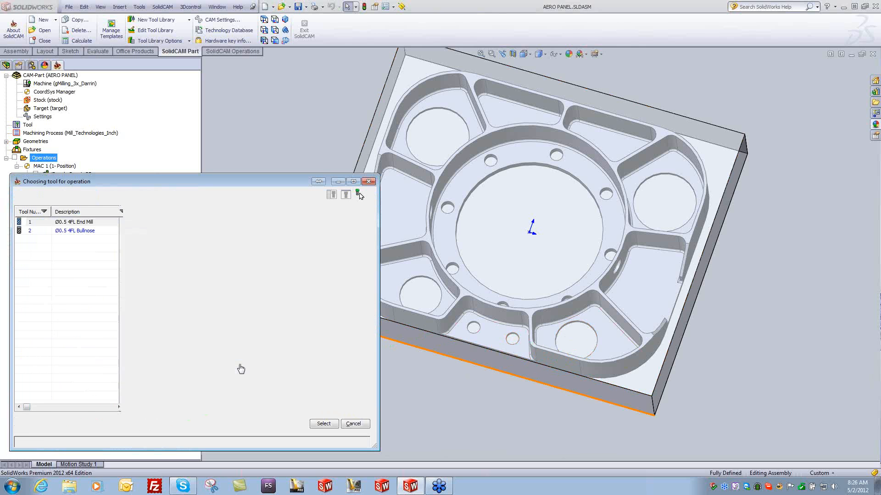
left_click(259, 278)
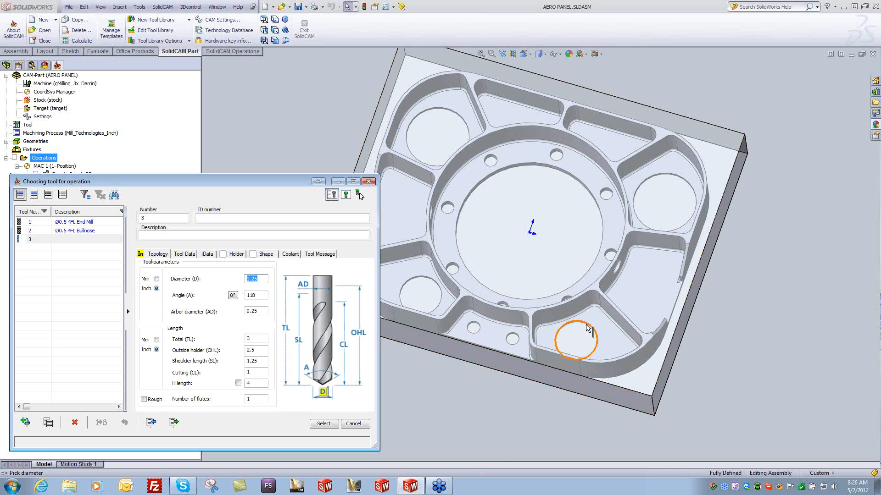
left_click(589, 342)
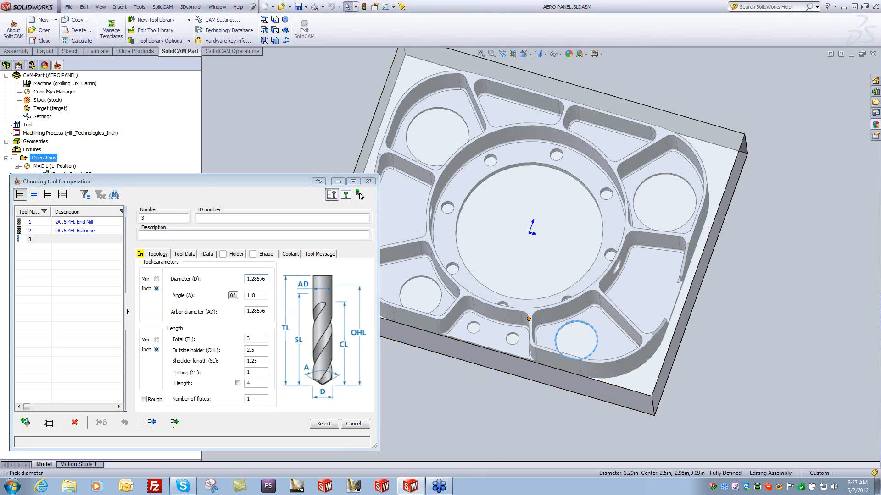
Set the drill's total length to 5, outside holder, shoulder and cutting lengths to 4, with 2 flutes, and select it for the operation.
left_click(330, 429)
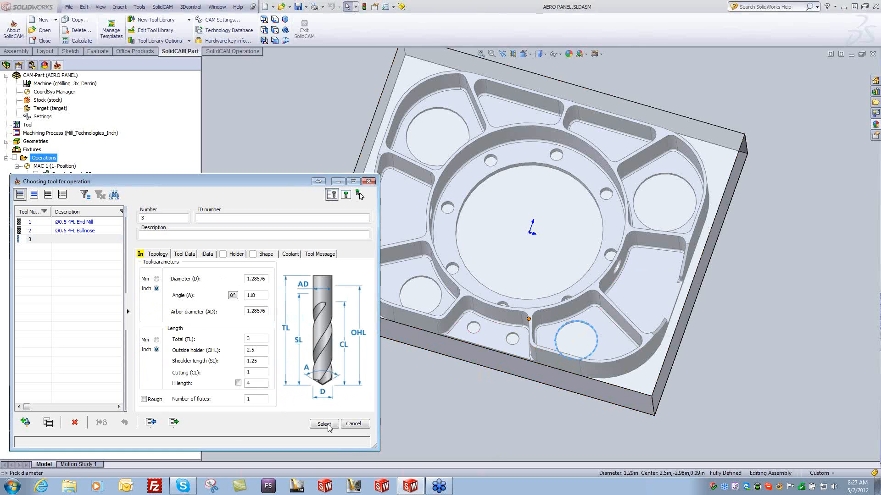
left_click_drag(260, 339, 228, 340)
type("5")
key("Tab")
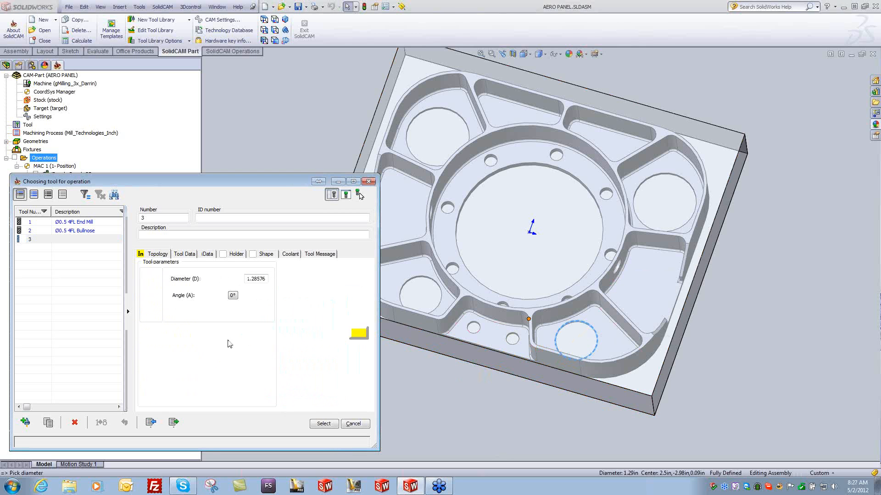
type("4")
key("Tab")
type("4")
key("Tab")
type("4")
key("Tab")
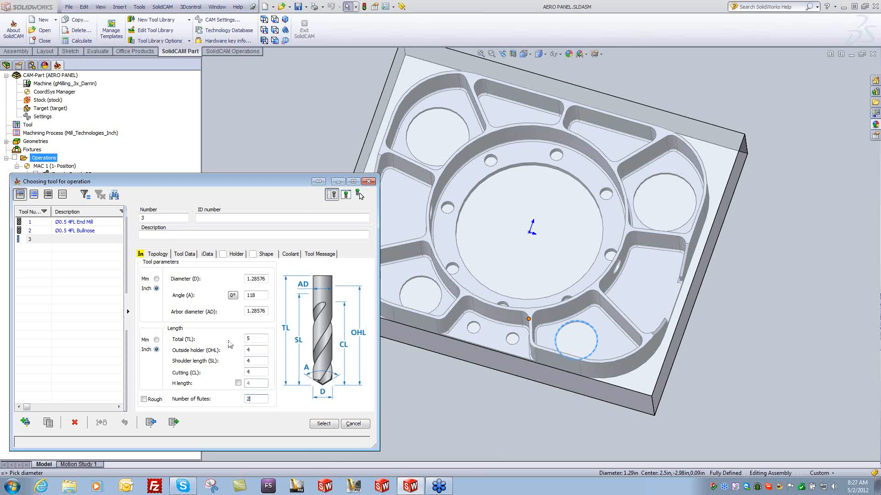
left_click(325, 424)
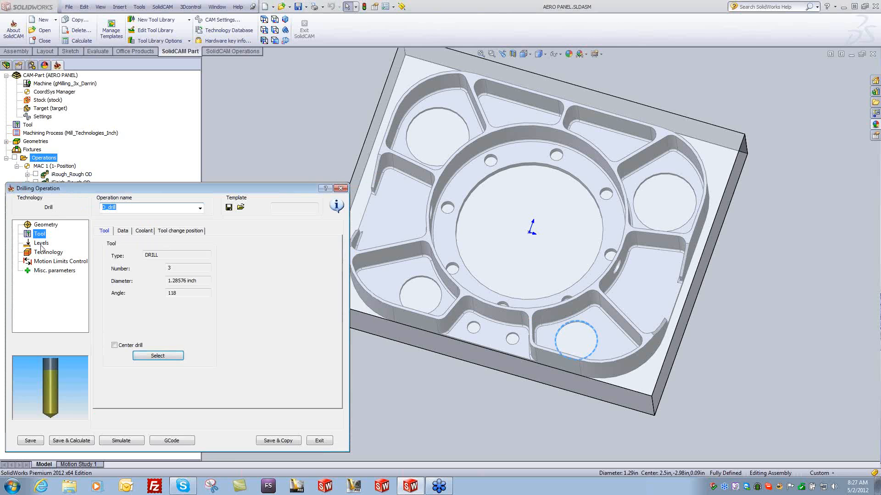
Define the drilling levels by picking the top rib face as upper level and the stock's underside as drill depth.
left_click(41, 244)
left_click(130, 294)
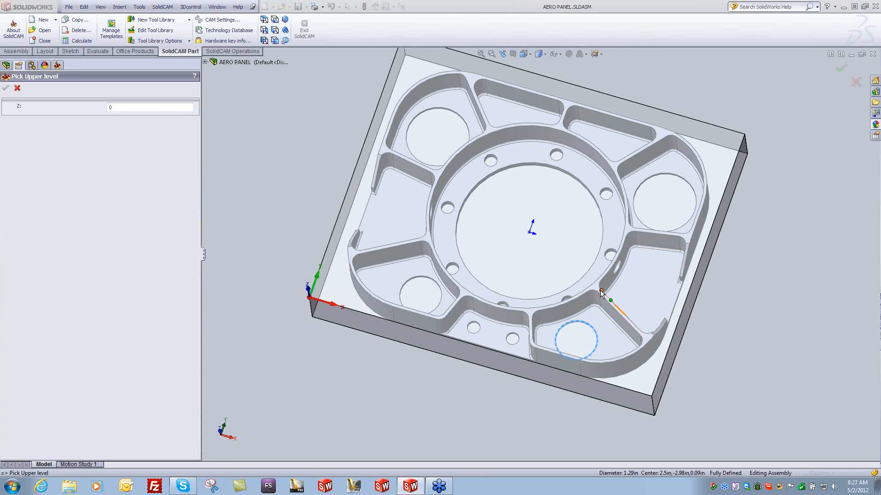
left_click(594, 285)
left_click(6, 88)
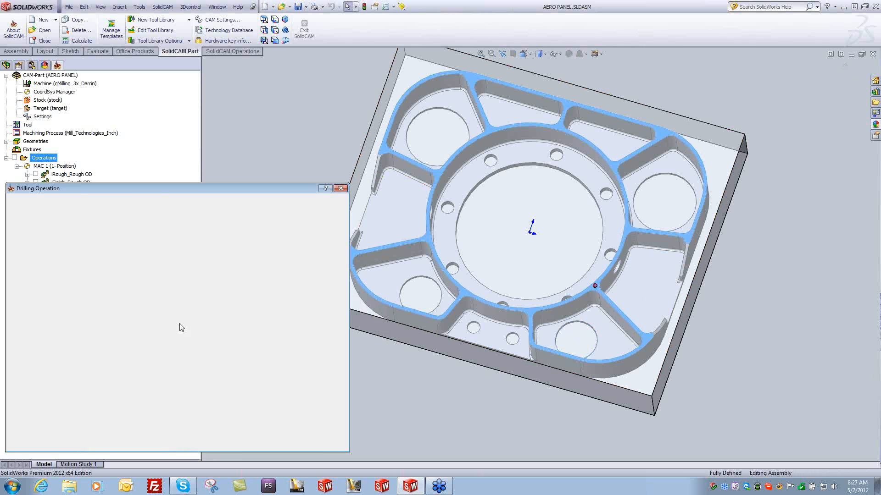
left_click(139, 309)
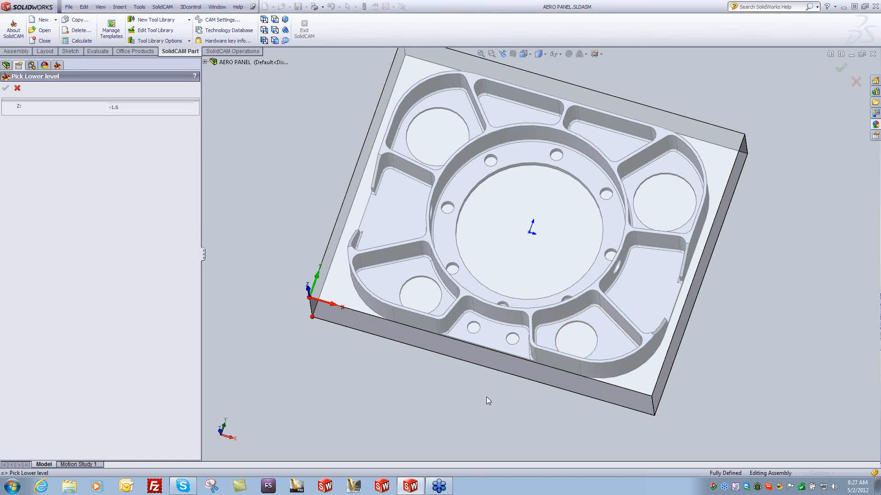
middle_click_drag(486, 397, 714, 276)
left_click(709, 227)
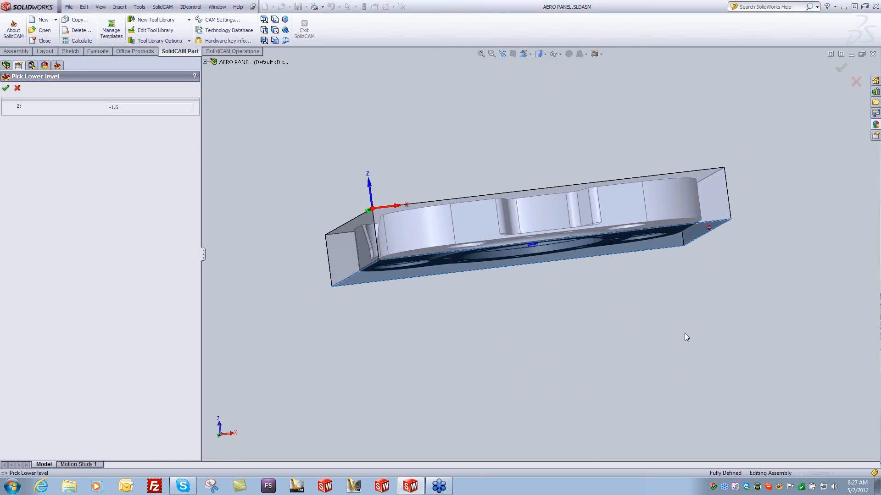
left_click(7, 89)
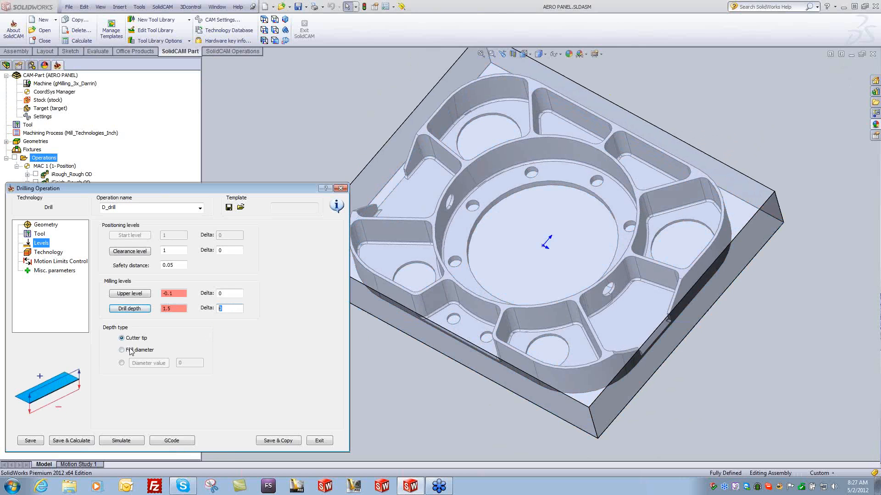
Set the depth type to full diameter with a drill depth delta of -.05, and save and calculate the operation.
left_click(161, 349)
double_click(220, 309)
type("-.05")
left_click(49, 253)
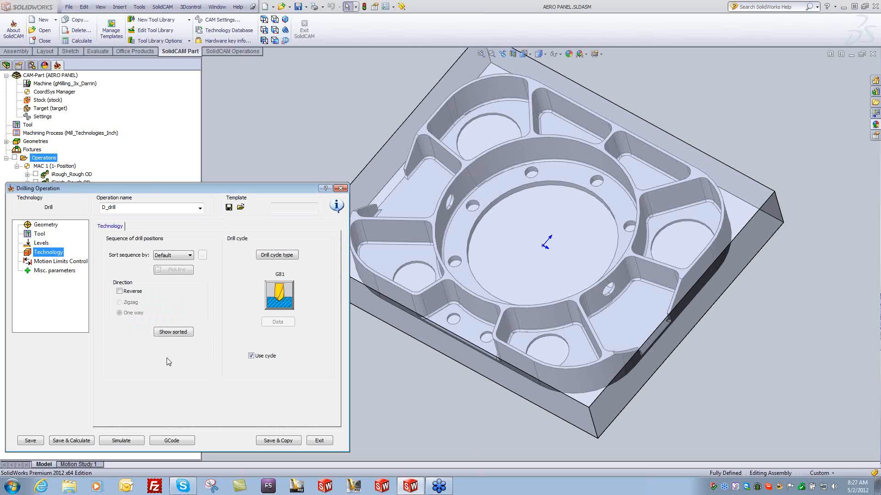
left_click(86, 441)
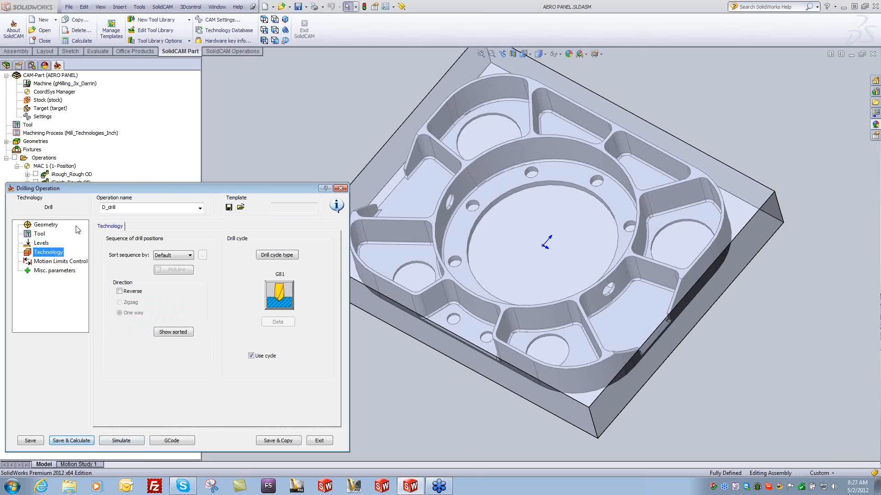
Simulate the drilling in SolidVerify, inspect the hole in the machined stock, and close the simulation and the drilling operation.
left_click(124, 440)
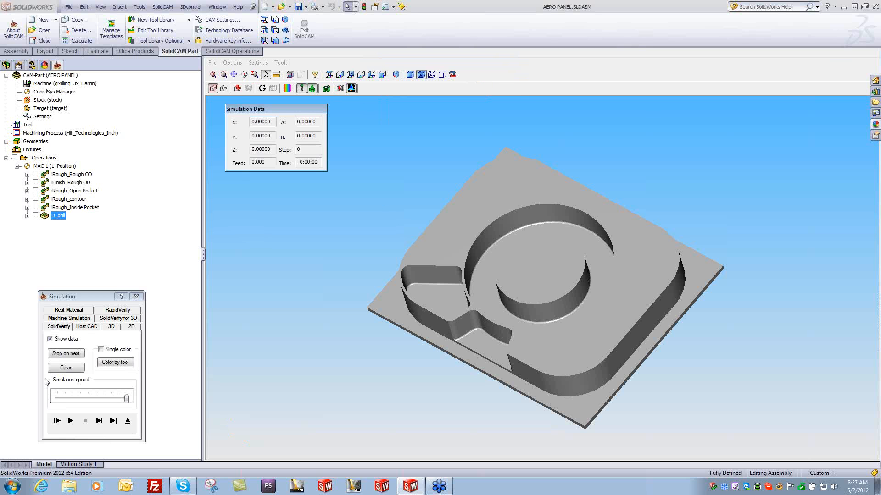
left_click(70, 420)
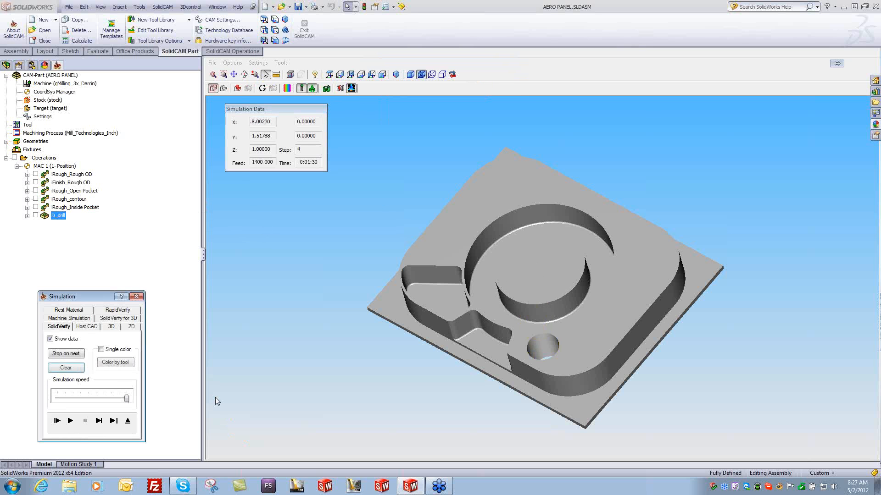
middle_click_drag(216, 398, 218, 288)
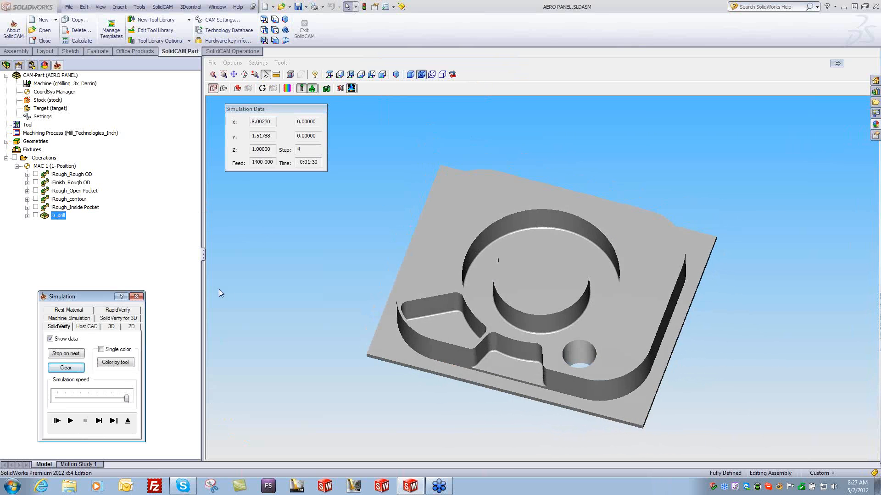
left_click(134, 296)
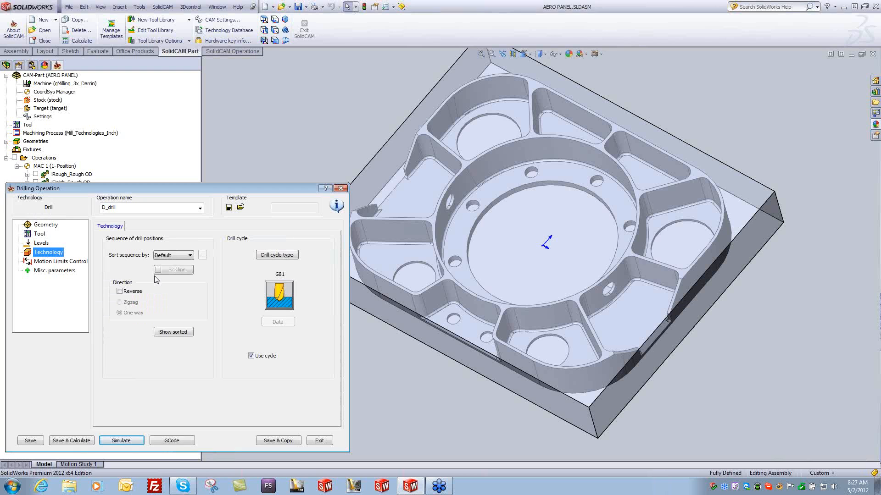
left_click(319, 440)
Add an iMachining roughing operation and define its geometry as an auto-constant Z chain around the closed pocket containing the drilled hole.
right_click(52, 158)
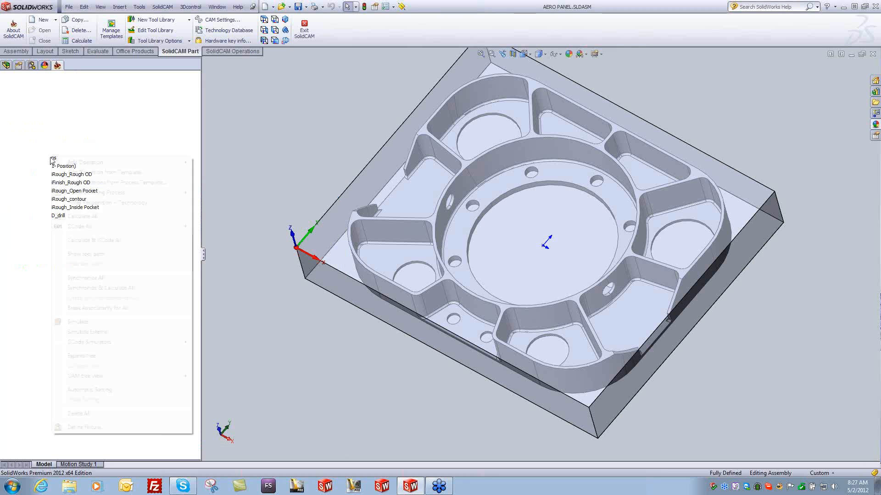
mouse_move(83, 166)
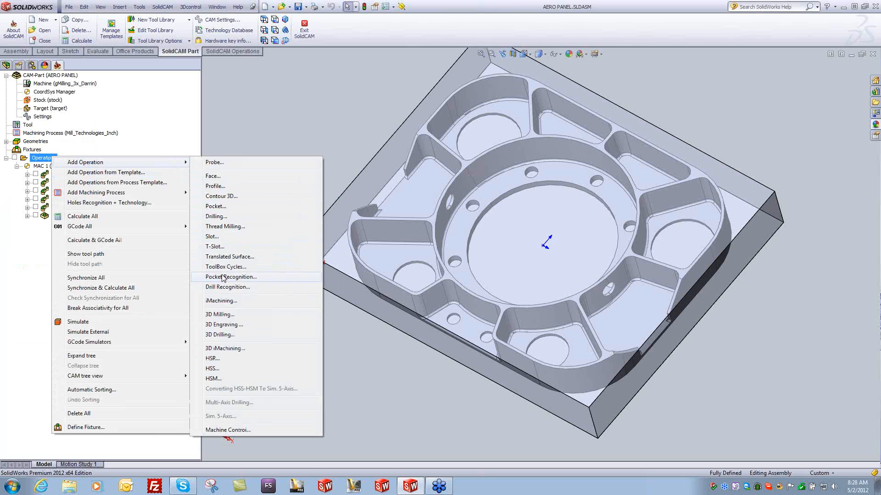
left_click(221, 301)
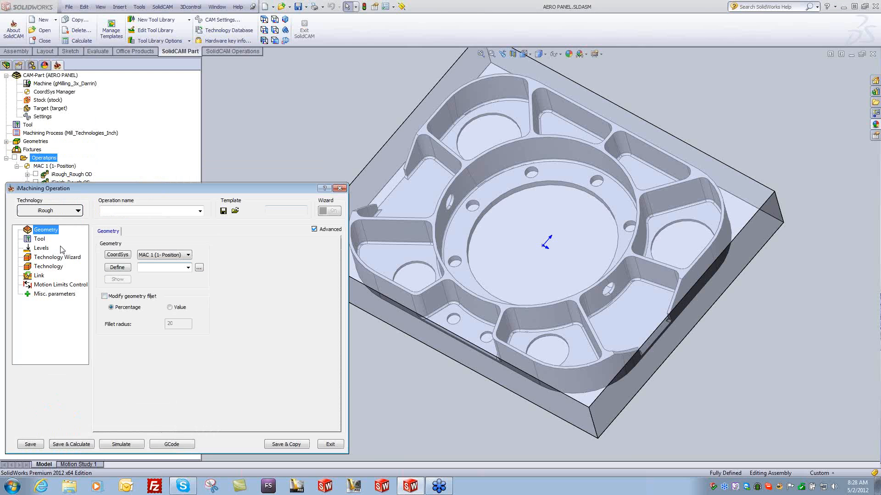
left_click(114, 268)
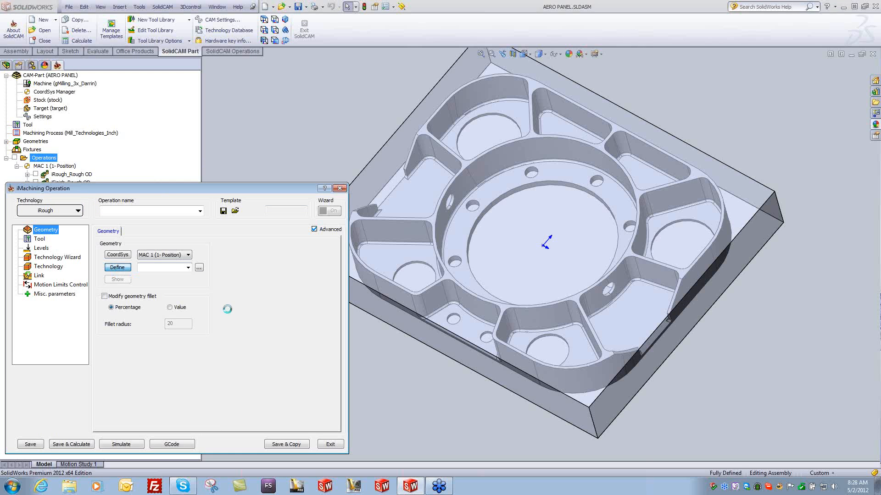
left_click(563, 306)
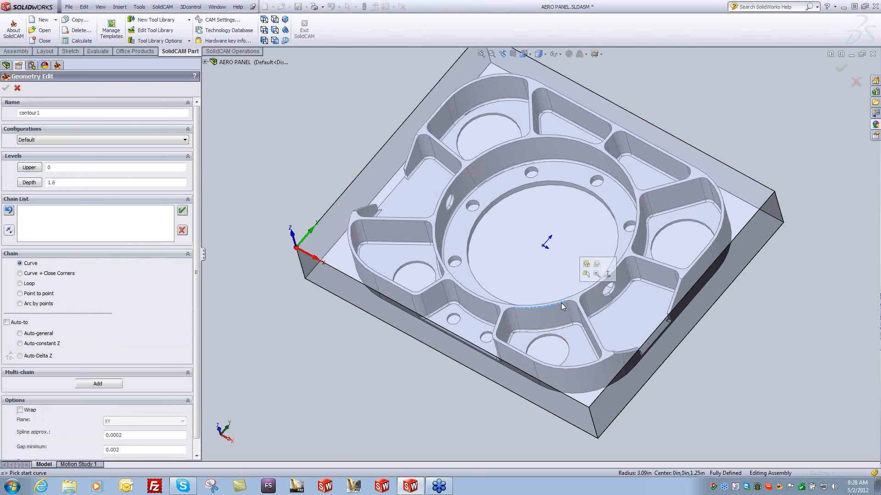
left_click(41, 344)
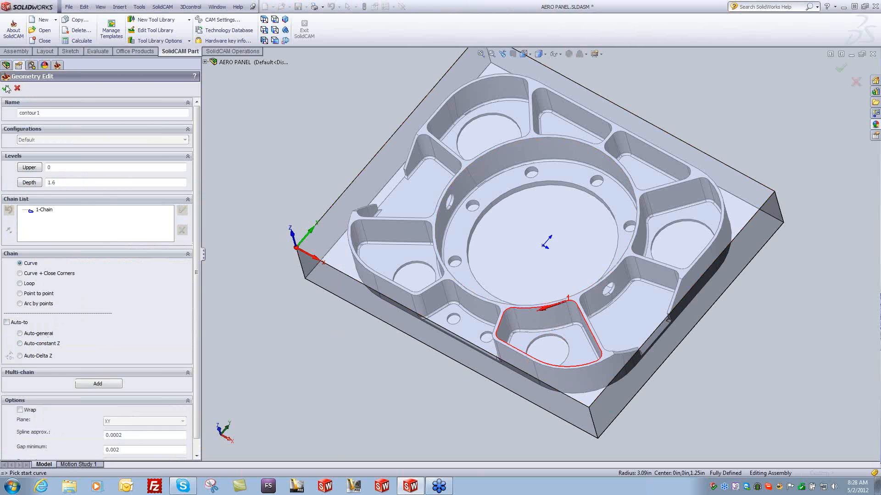
left_click(6, 87)
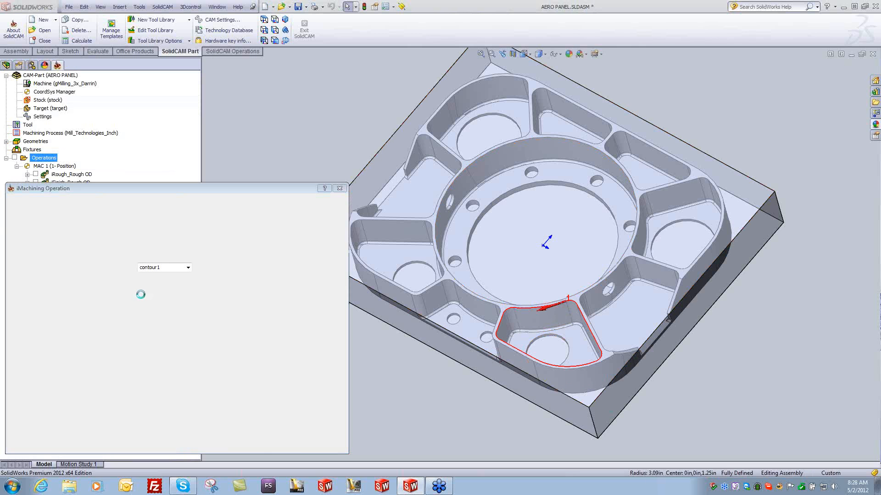
Assign tool 2, the 0.5 inch bull nose mill with 0.06 inch corner radius, to the iMachining roughing operation.
left_click(39, 240)
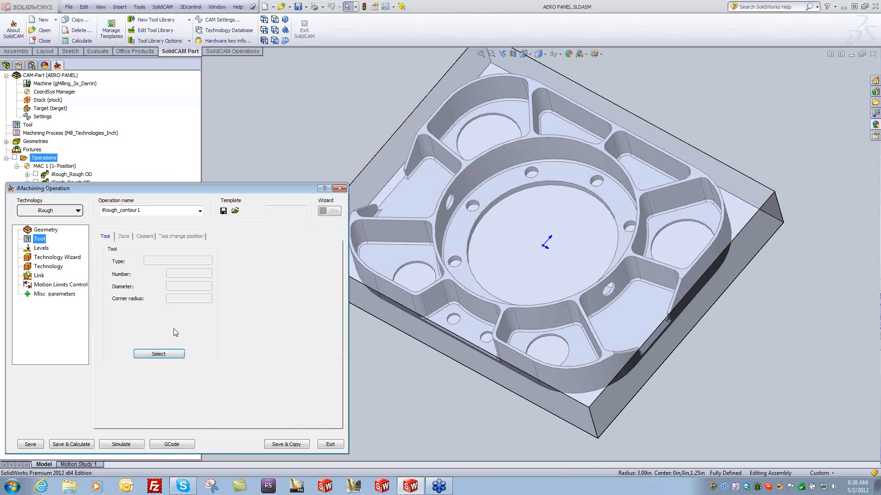
left_click(171, 355)
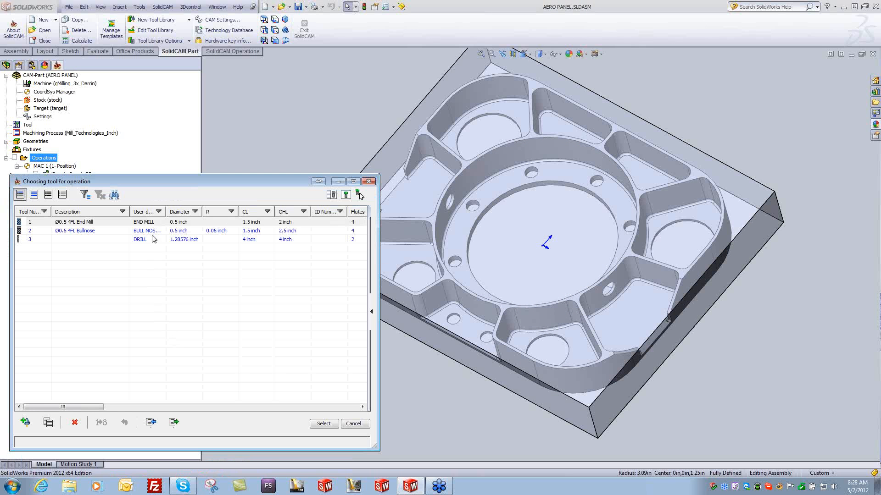
double_click(153, 235)
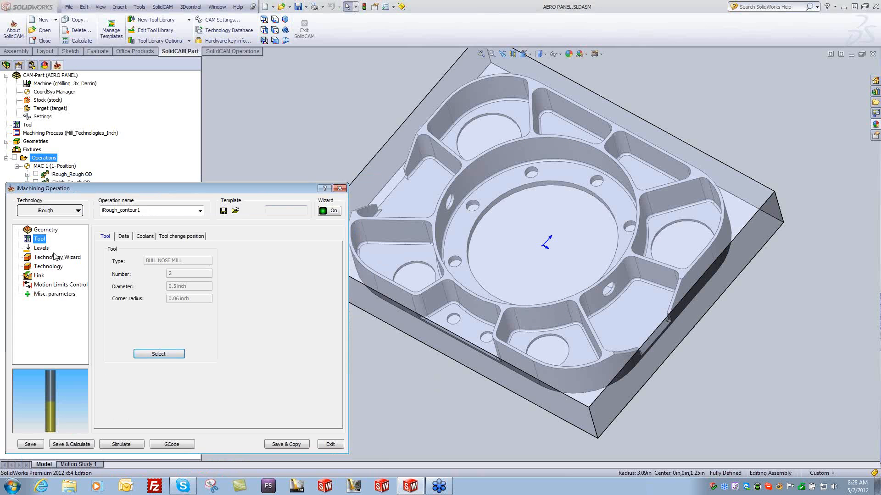
Define the milling levels by picking the top rib face as upper level and the closed pocket's floor as pocket depth.
left_click(46, 248)
left_click(136, 303)
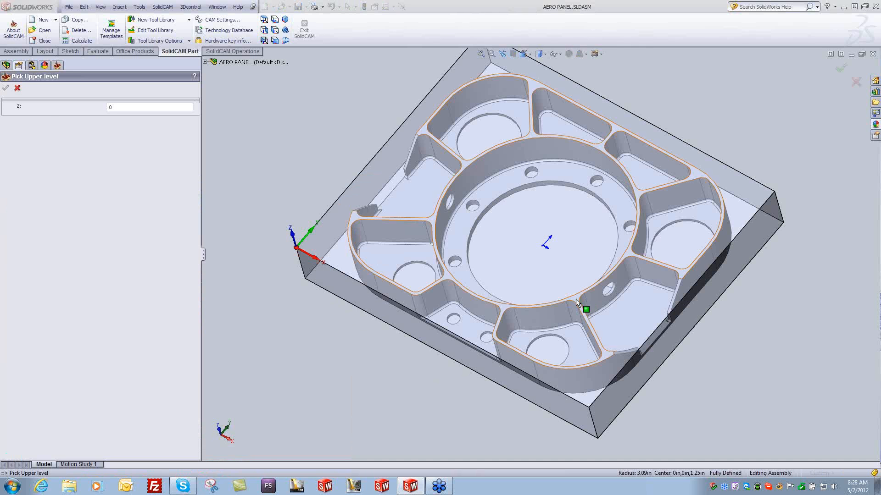
left_click(576, 299)
left_click(6, 90)
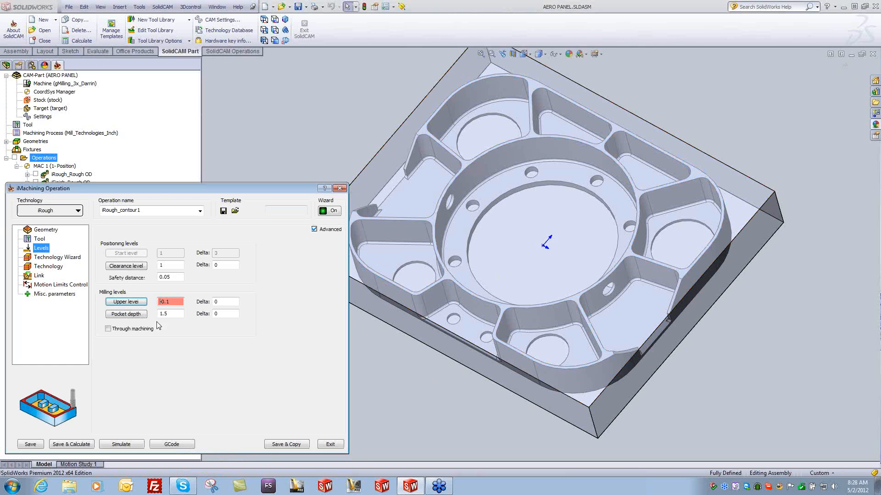
left_click(135, 317)
left_click(574, 351)
left_click(571, 346)
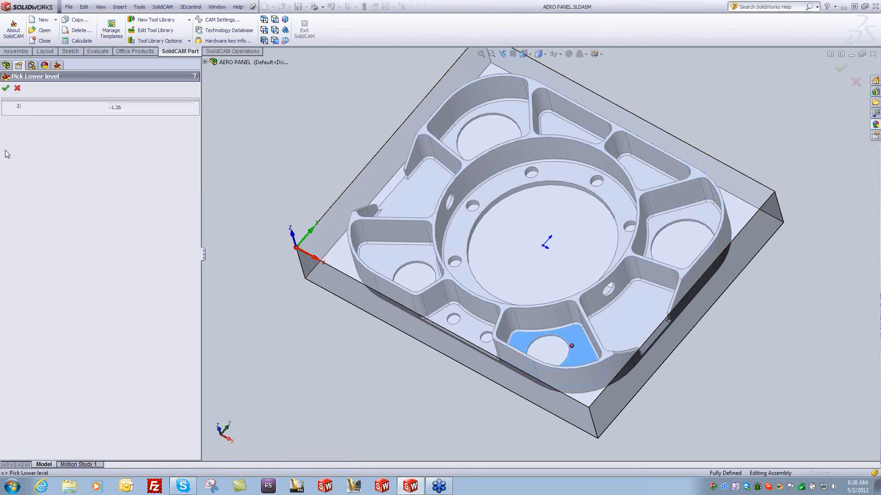
left_click(5, 88)
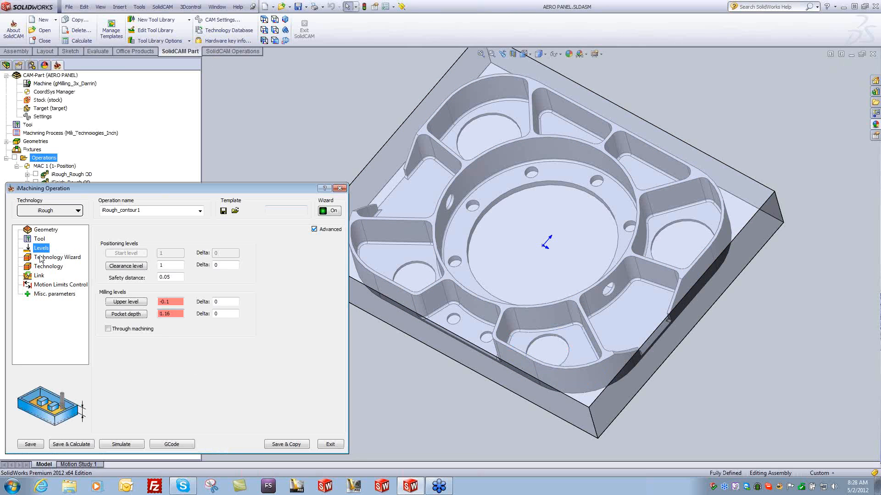
Raise the machining level to 8, save and calculate the operation, and display its toolpath on the model.
left_click(44, 258)
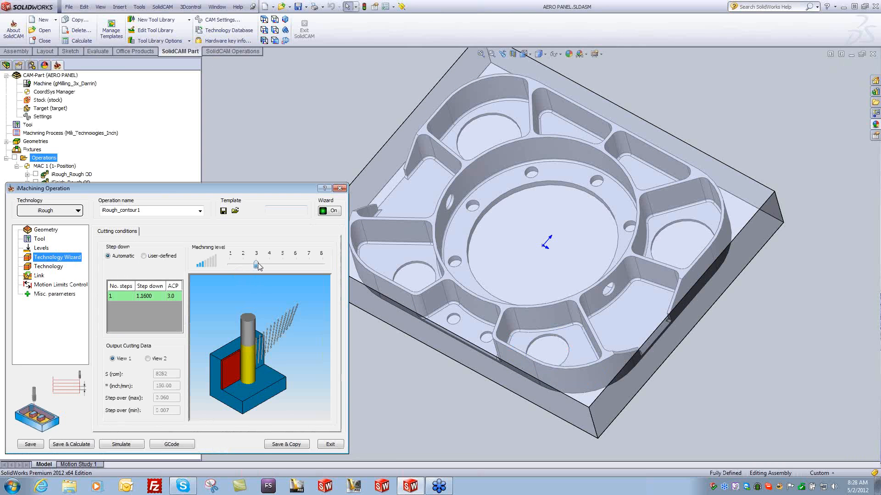
left_click_drag(257, 265, 343, 272)
left_click(71, 444)
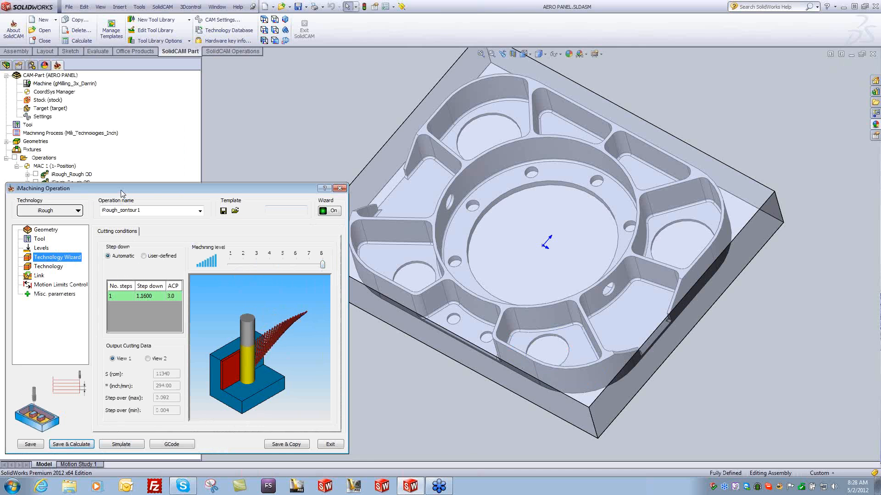
left_click(35, 224)
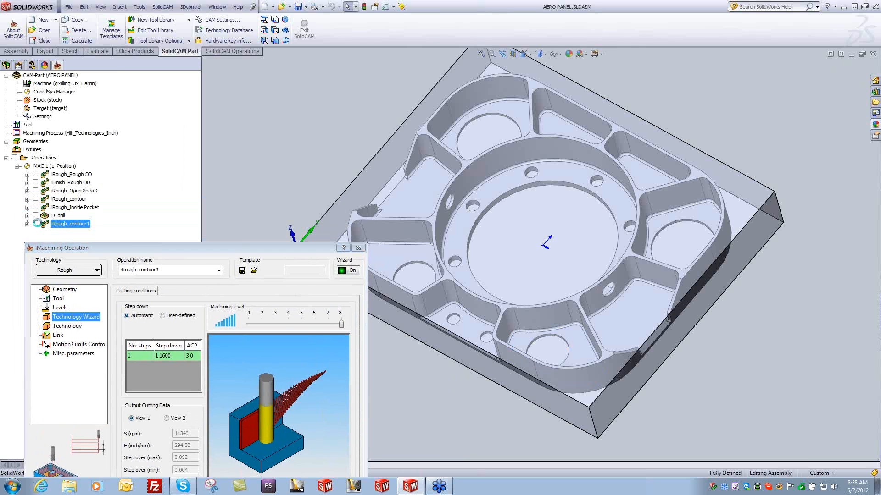
Enable pre-drilling with the D_drill operation in the link settings, recalculate the roughing, and inspect the toolpath around the hole.
left_click(68, 327)
left_click(57, 335)
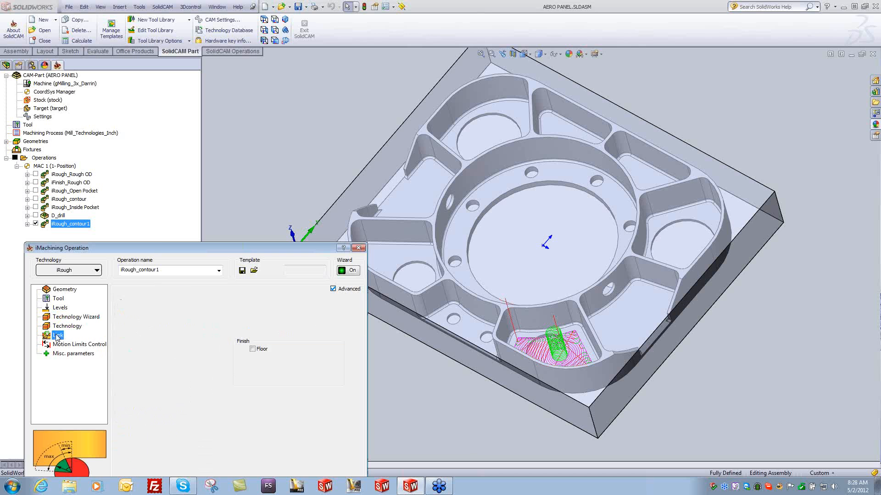
left_click(156, 291)
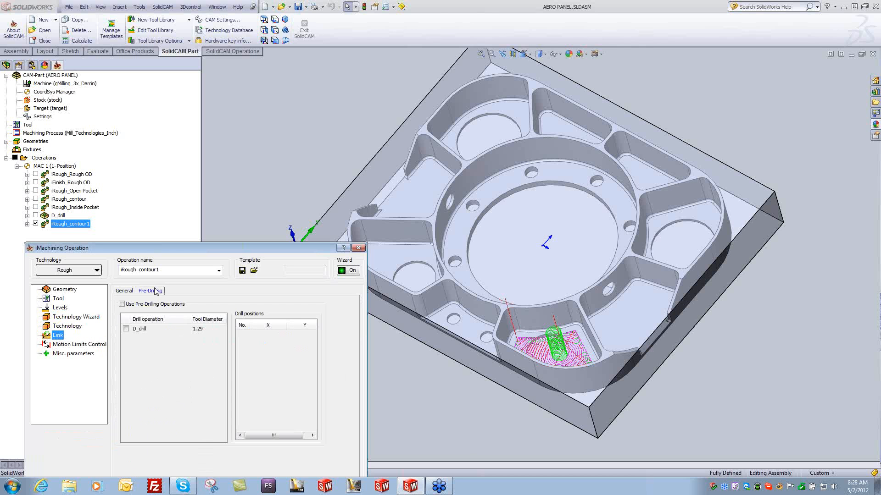
left_click(122, 304)
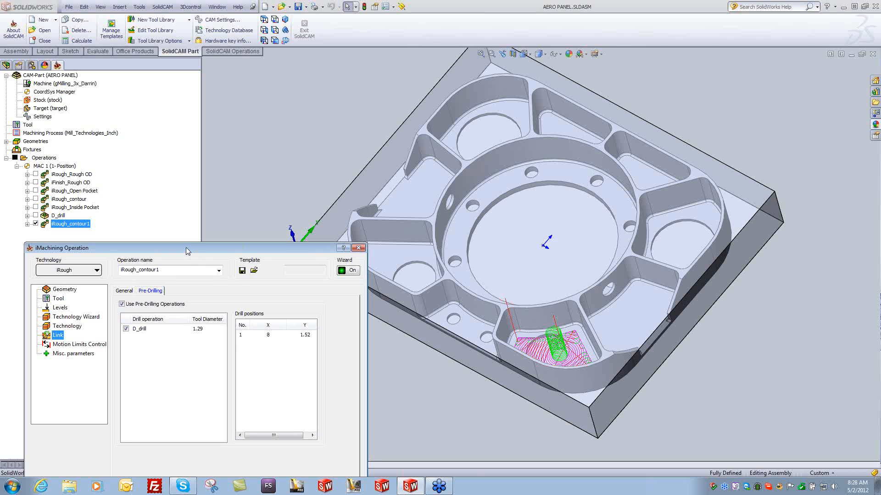
left_click_drag(186, 250, 167, 191)
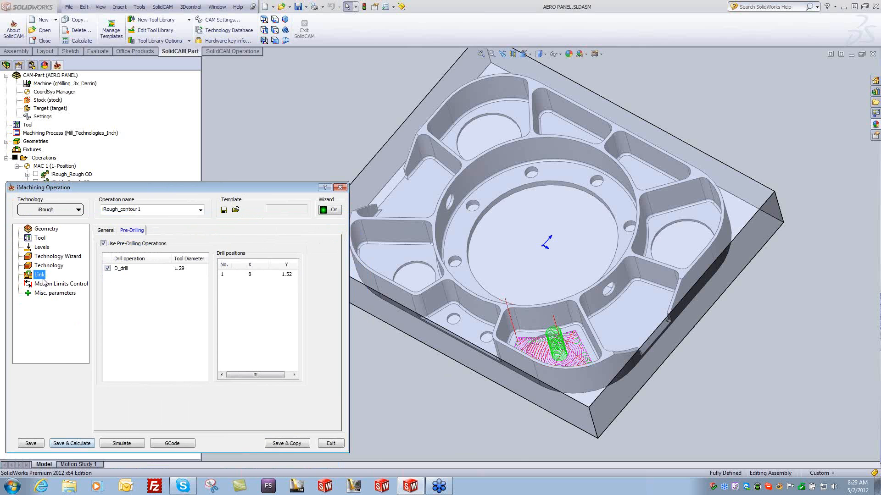
left_click(72, 444)
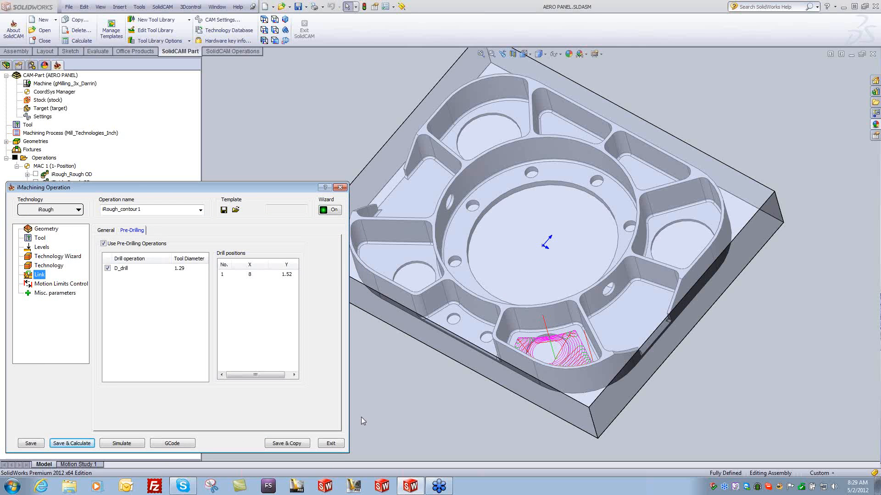
scroll(397, 418, "down", 5)
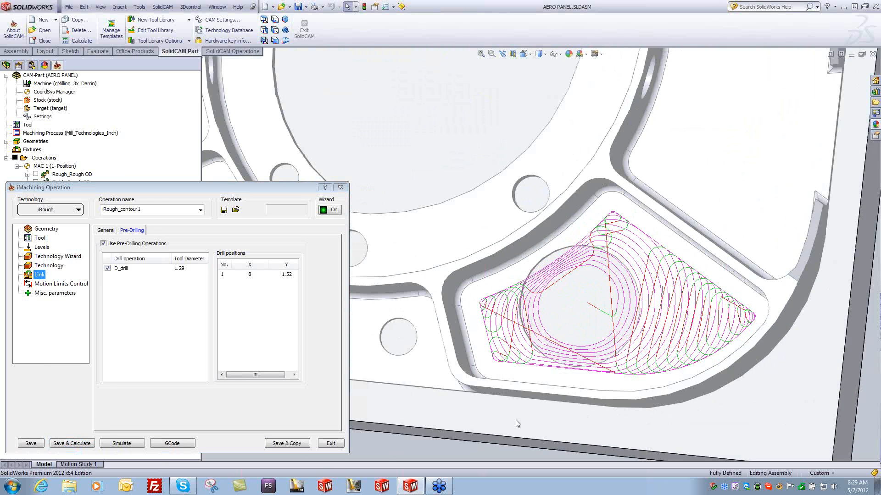
Simulate the iRough_contour1 toolpath in SolidVerify at about half speed, examine the pre-drilled pocket being cut, and close the operation.
scroll(516, 420, "down", 1)
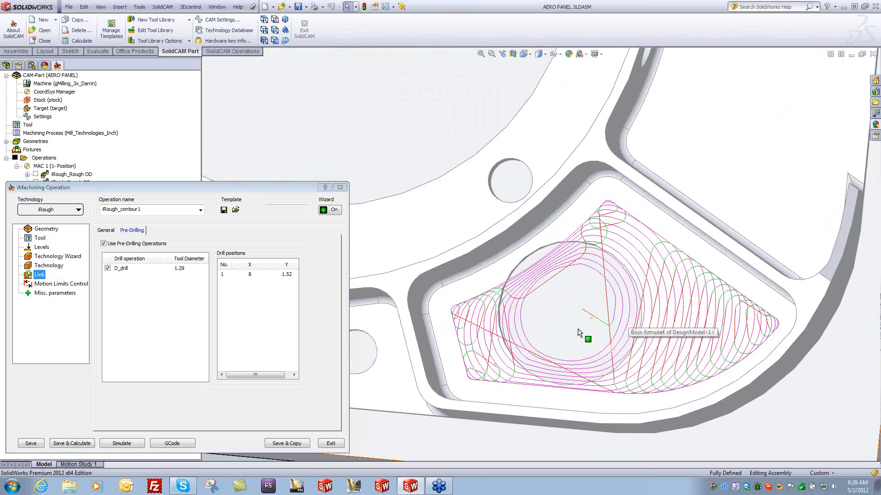
middle_click_drag(578, 329, 570, 344)
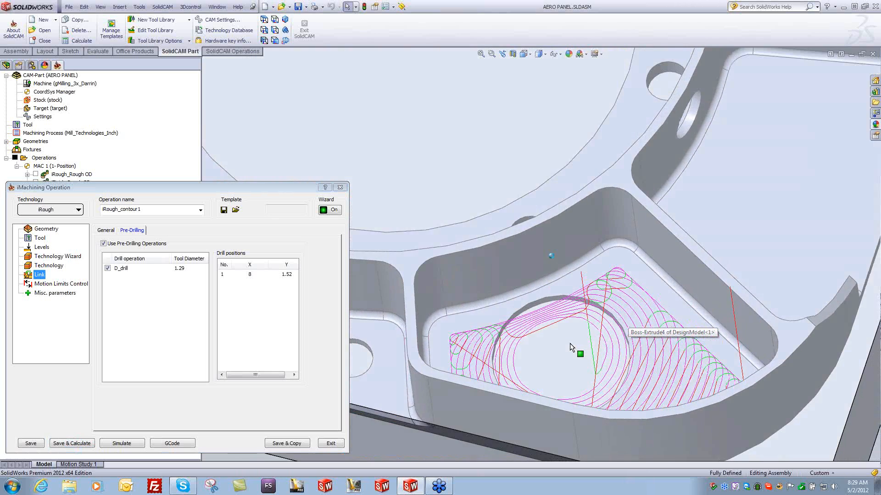
scroll(570, 343, "up", 6)
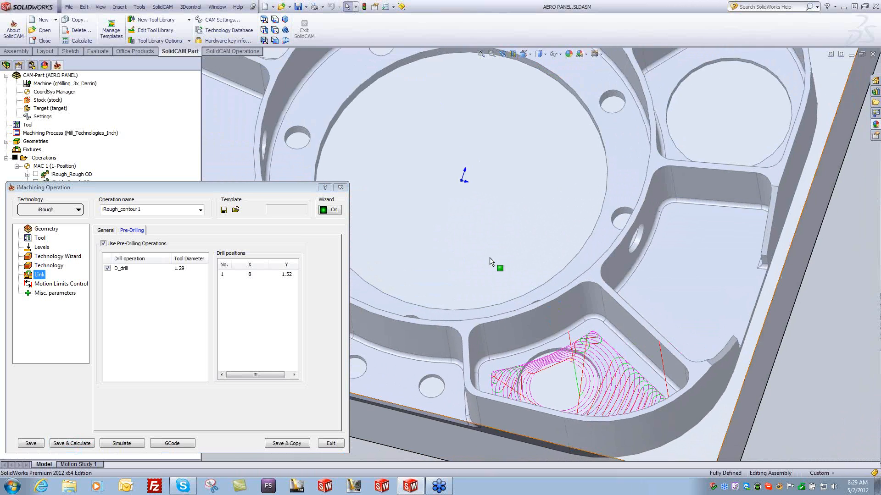
scroll(489, 257, "up", 3)
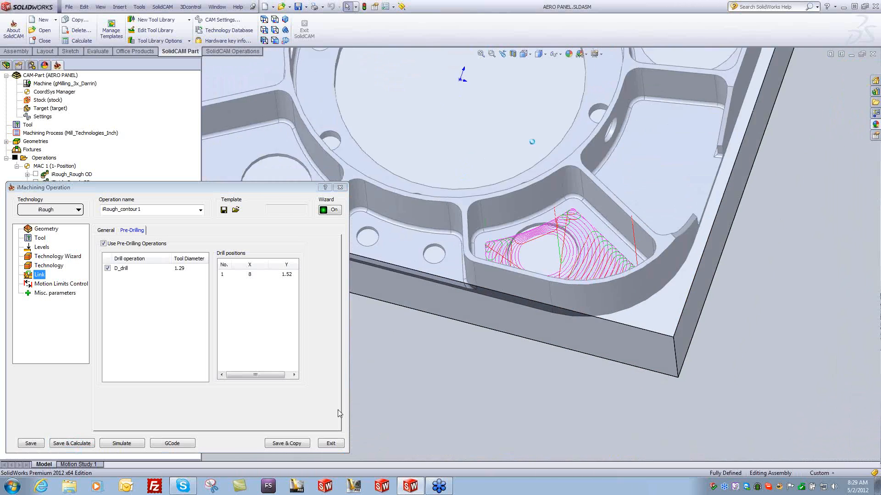
left_click(121, 443)
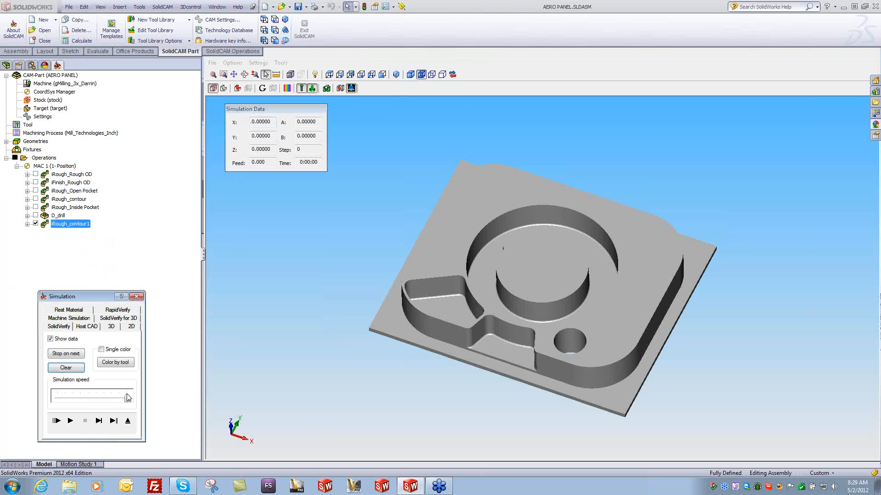
left_click_drag(127, 397, 88, 398)
left_click(70, 421)
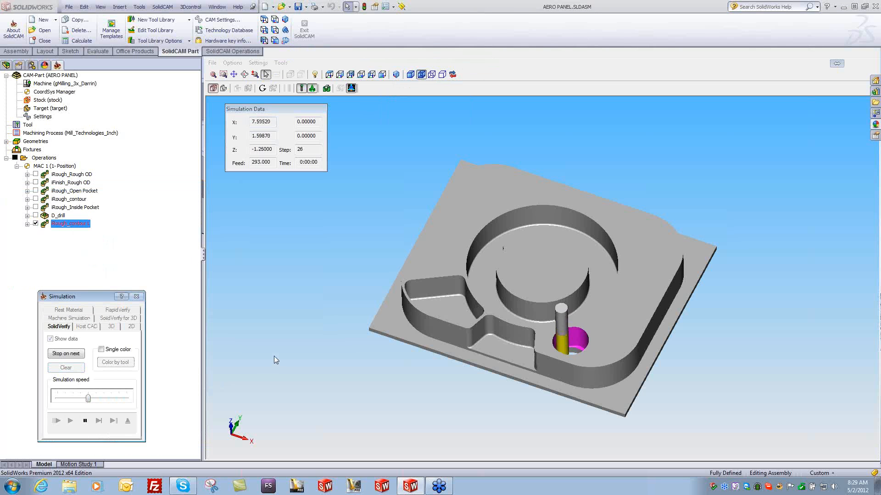
scroll(274, 356, "down", 3)
scroll(274, 356, "down", 5)
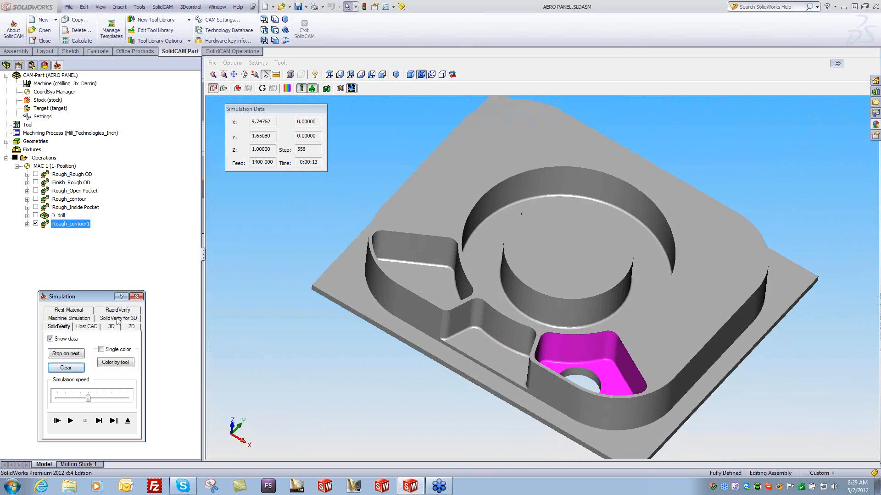
left_click(136, 297)
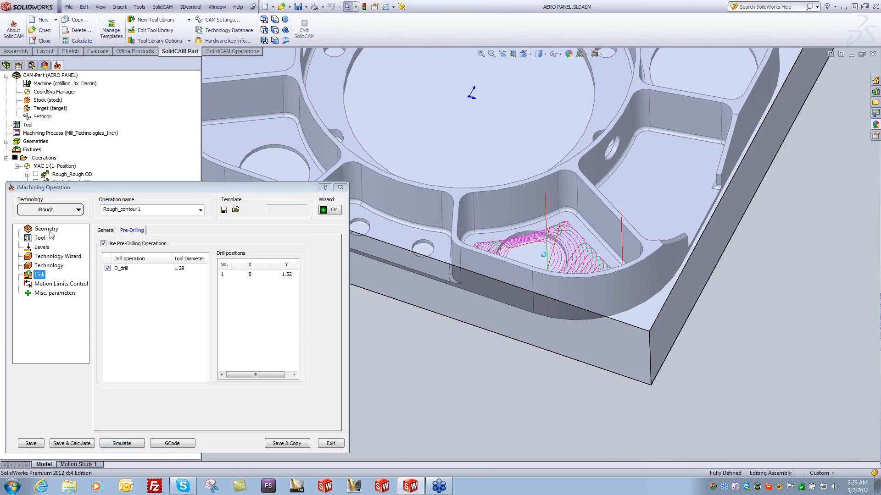
left_click(340, 187)
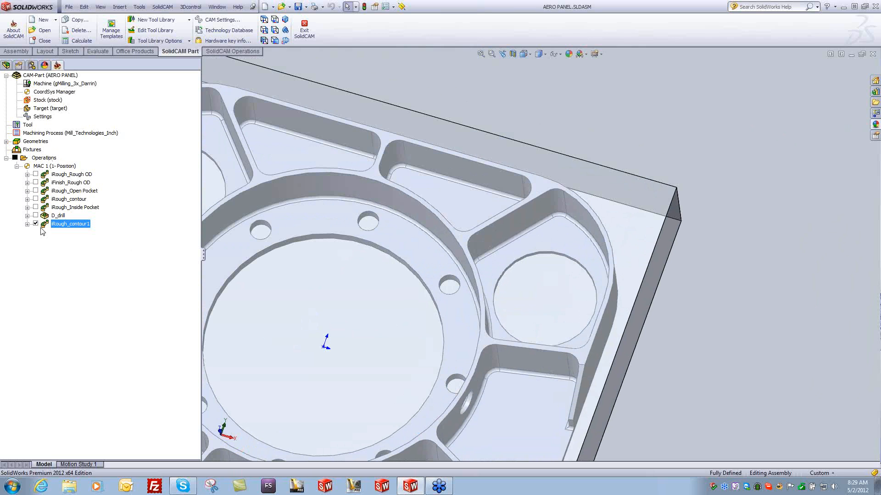
Add a new iMachining operation to the CAM-Part's operations.
right_click(43, 158)
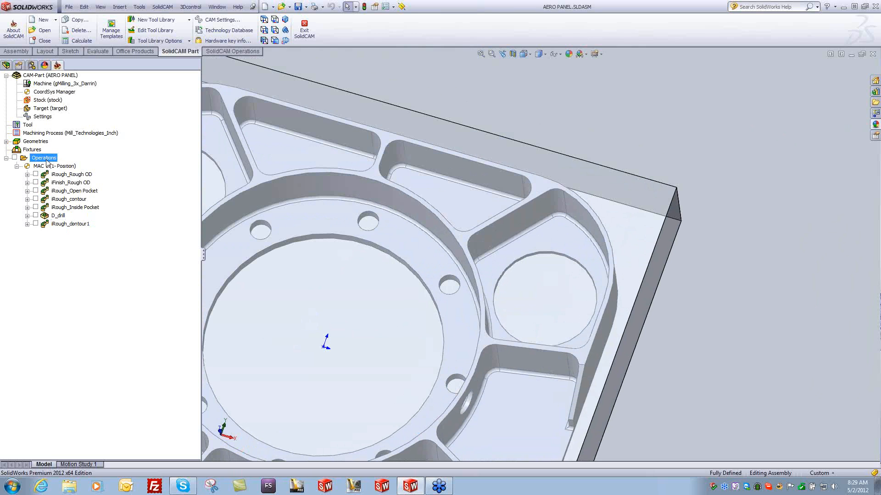
mouse_move(91, 165)
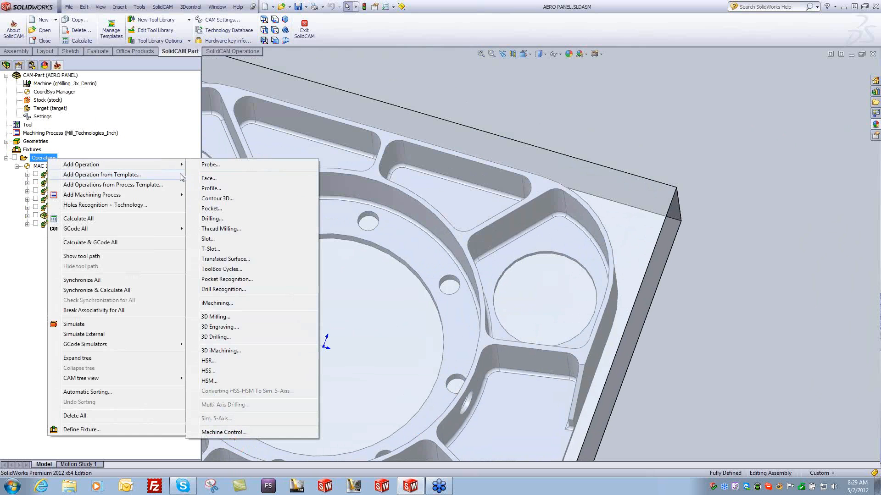
left_click(218, 300)
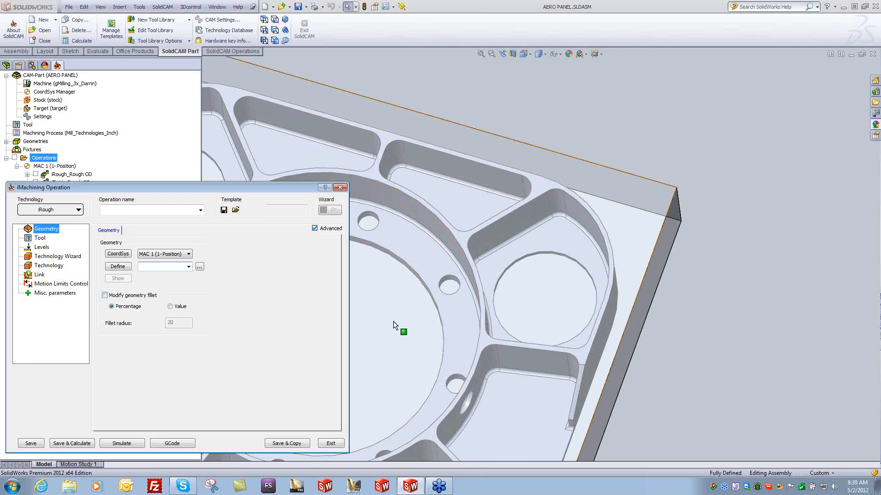
Start a new geometry for the operation and chain the top edge of the upper-right corner pocket with the round hole.
left_click(120, 270)
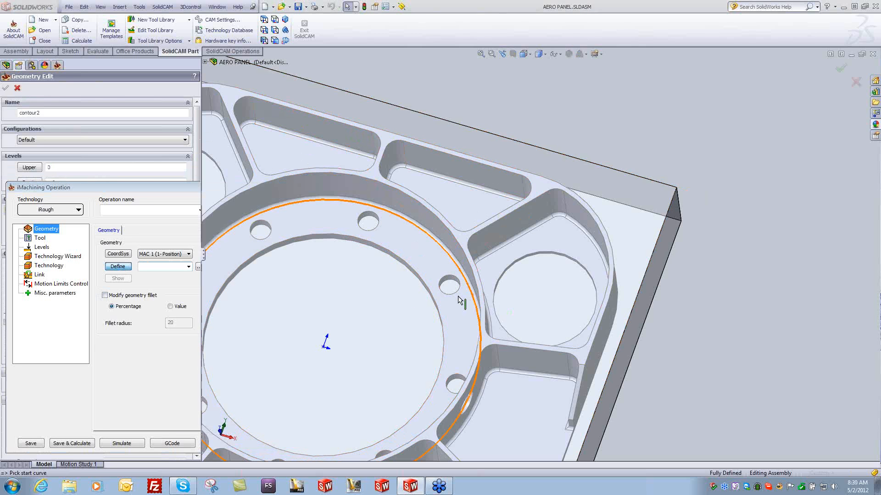
left_click(393, 326)
middle_click_drag(392, 326, 601, 261)
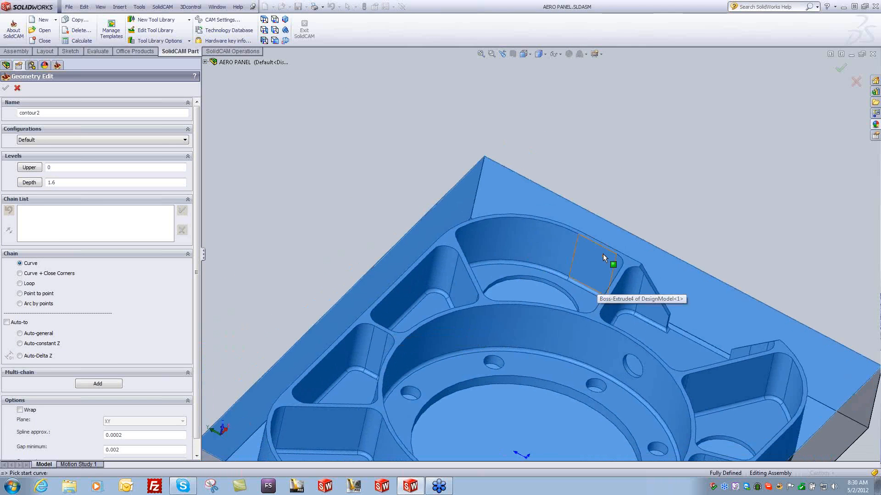
left_click(601, 249)
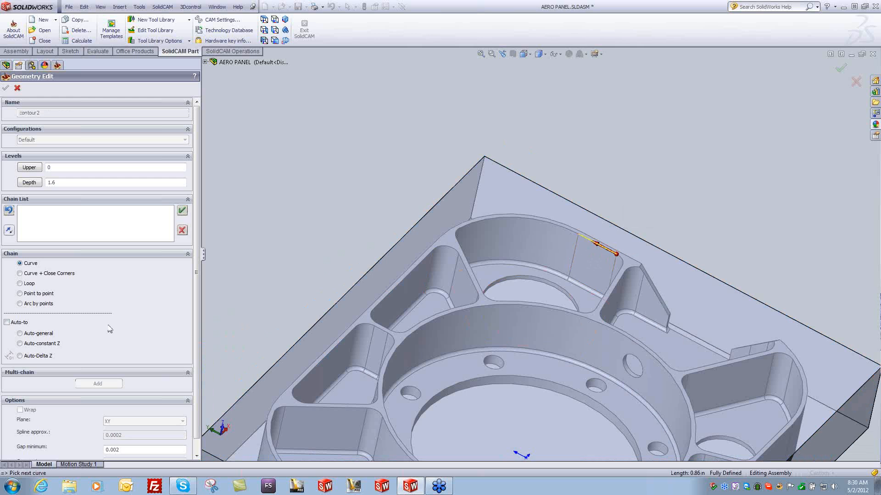
left_click(182, 210)
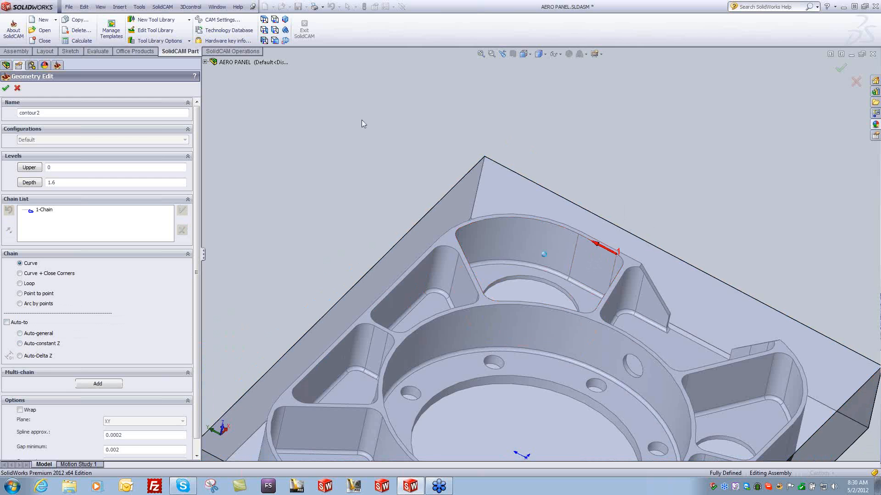
Add the top edge of the upper-left corner pocket as a second chain and name the geometry Both Pockets.
middle_click_drag(362, 120, 356, 149)
scroll(398, 154, "down", 3)
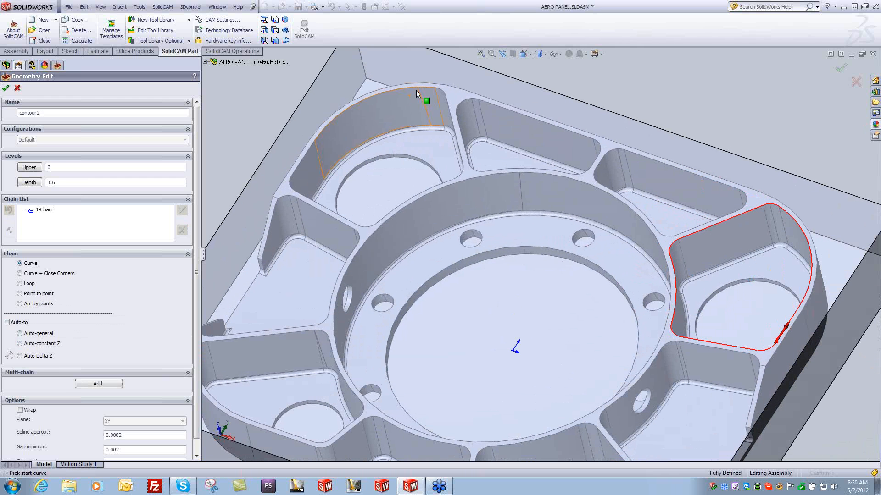
left_click(382, 219)
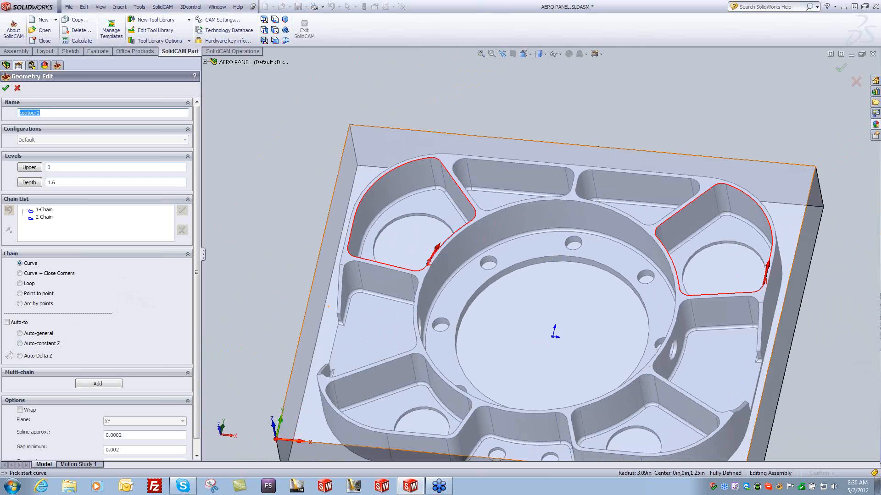
type("Both Pockets")
left_click(6, 88)
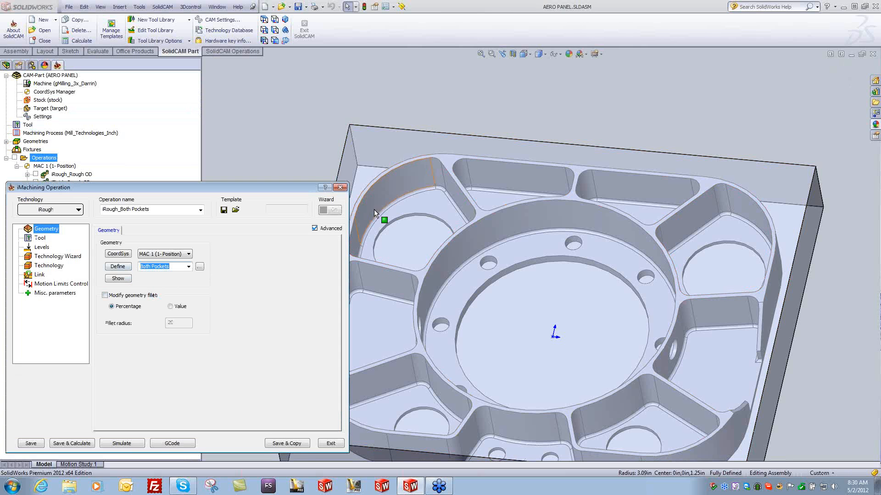
Check the pocket's corner arc radius and add a new bull nose mill to the tool table for this operation.
left_click(39, 238)
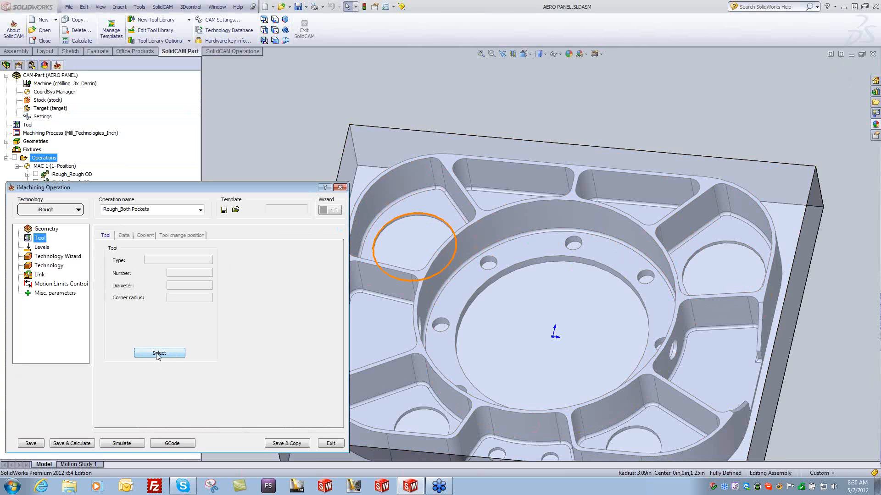
left_click(440, 160)
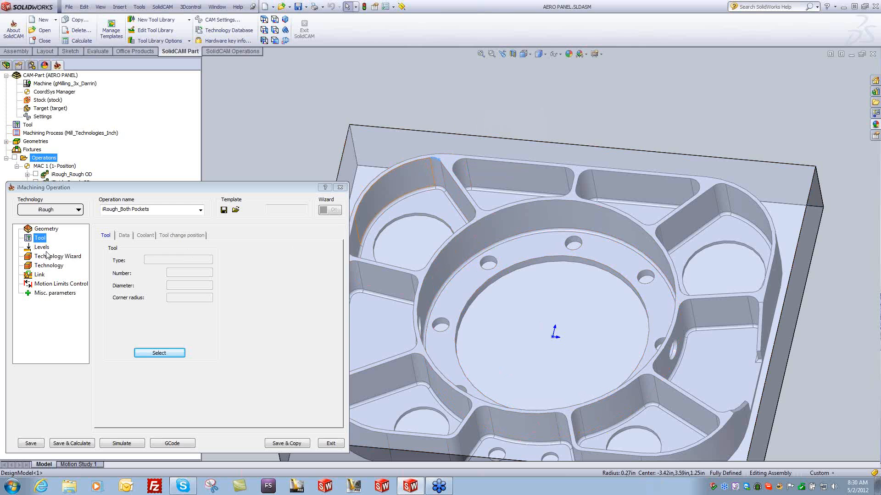
left_click(161, 352)
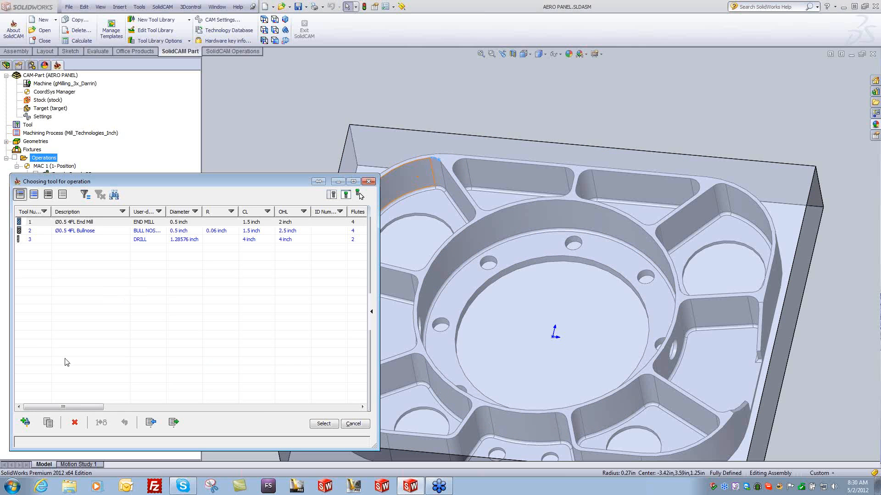
left_click(25, 422)
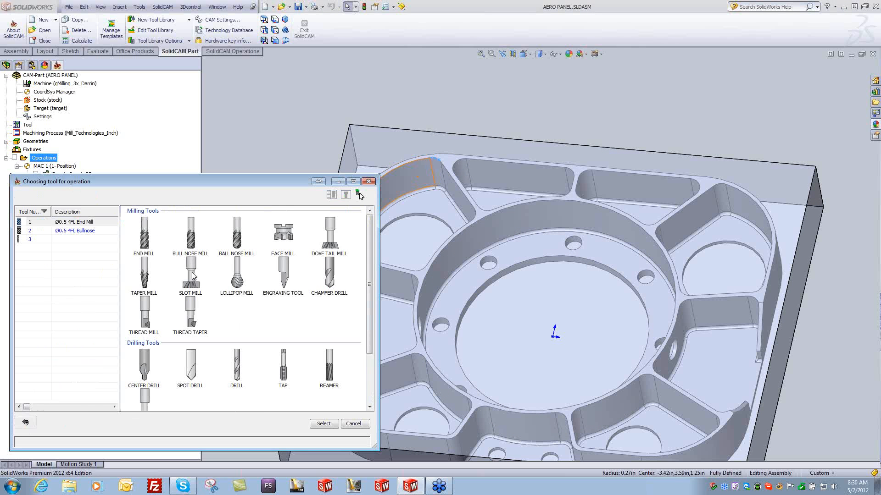
left_click(182, 247)
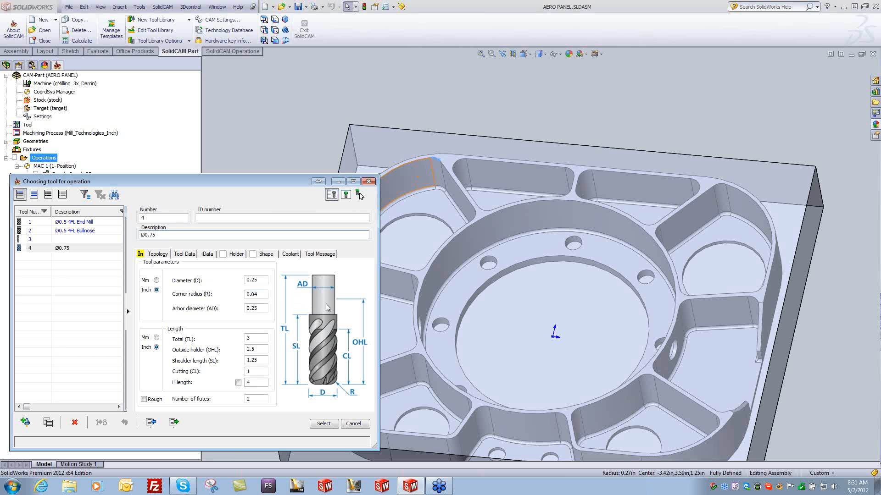
Set the bull nose mill's diameter to 0.75 inch and its corner radius to 0.06 inch.
left_click(252, 279)
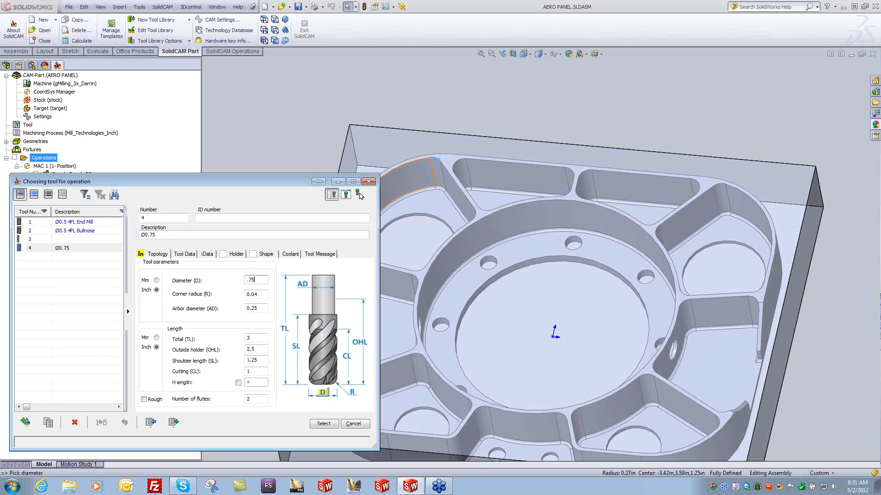
key("Tab")
type("60")
key("Tab")
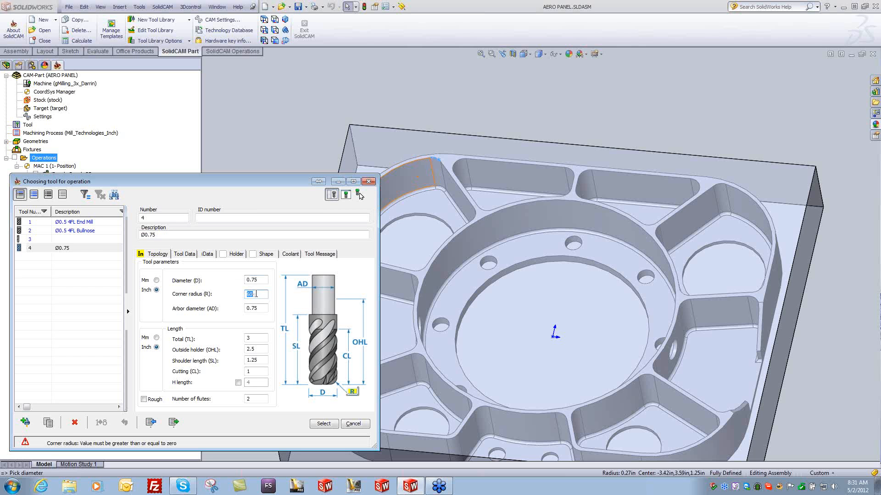
type(".06")
key("Tab")
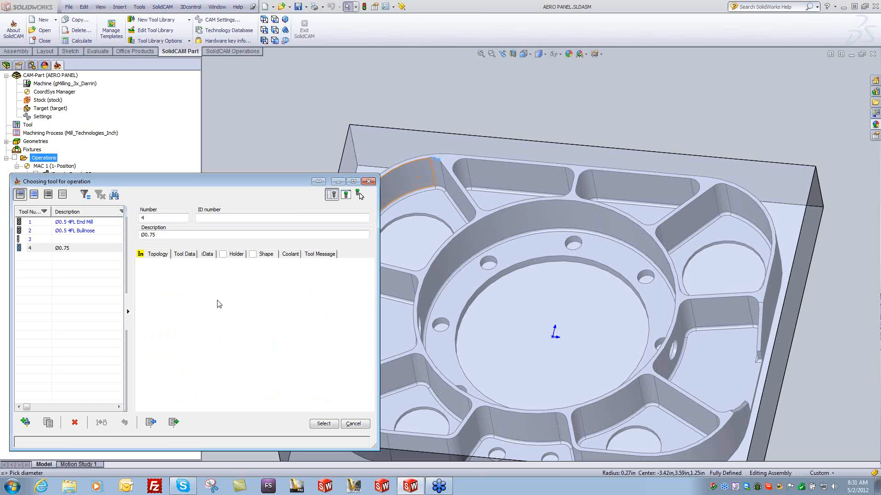
Set total length 4, outside holder 3, shoulder 2 and cutting length 1.5 inch with 4 flutes, and assign the tool to the operation.
key("Tab")
type("4")
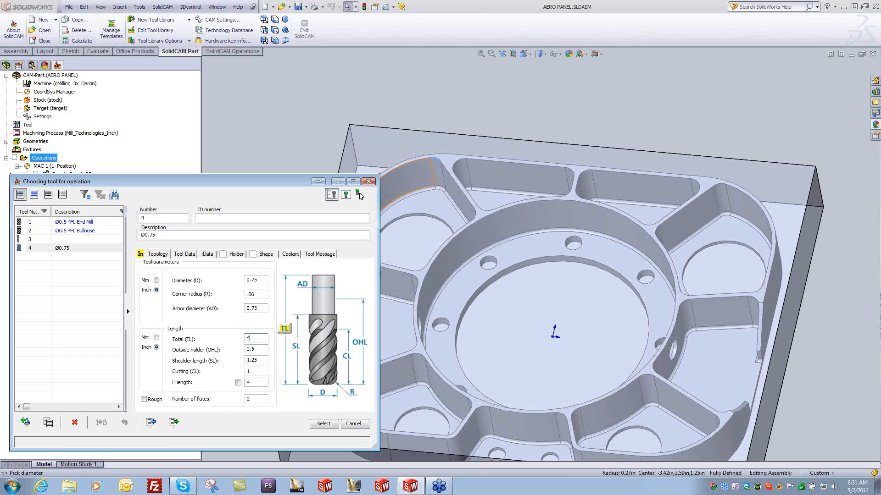
key("Tab")
type("3")
key("Tab")
type("2")
key("Tab")
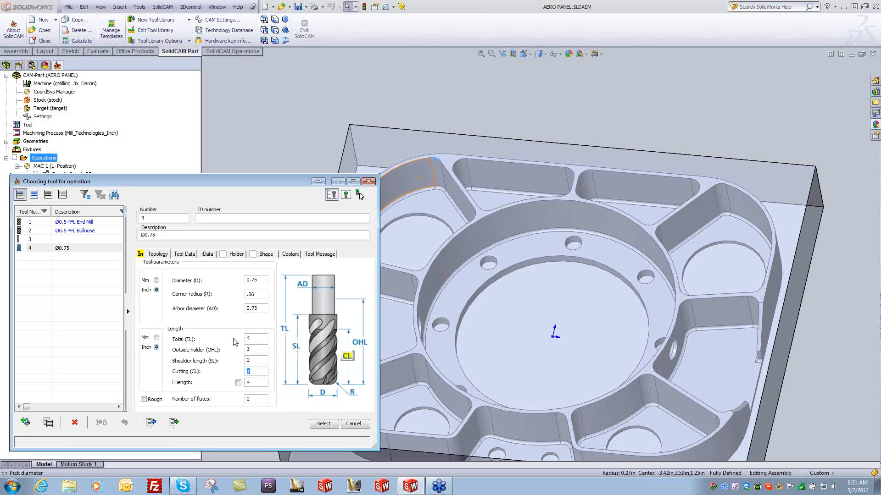
type("1.5")
key("Tab")
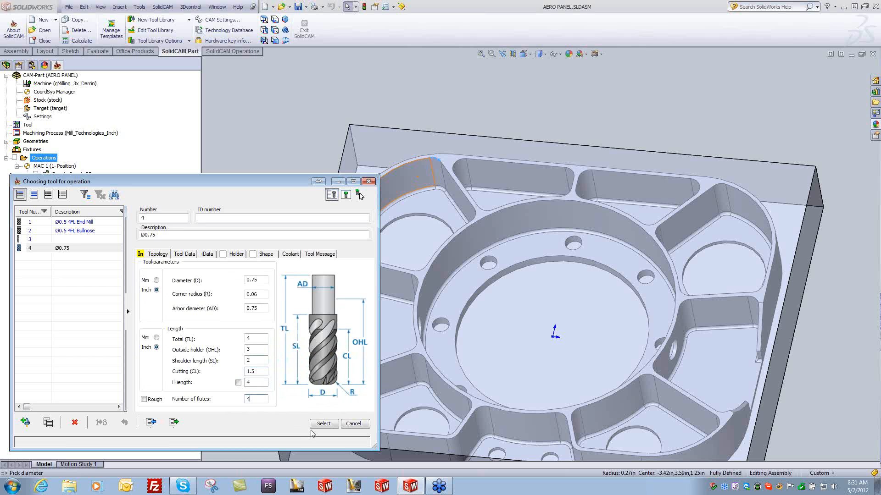
left_click(323, 424)
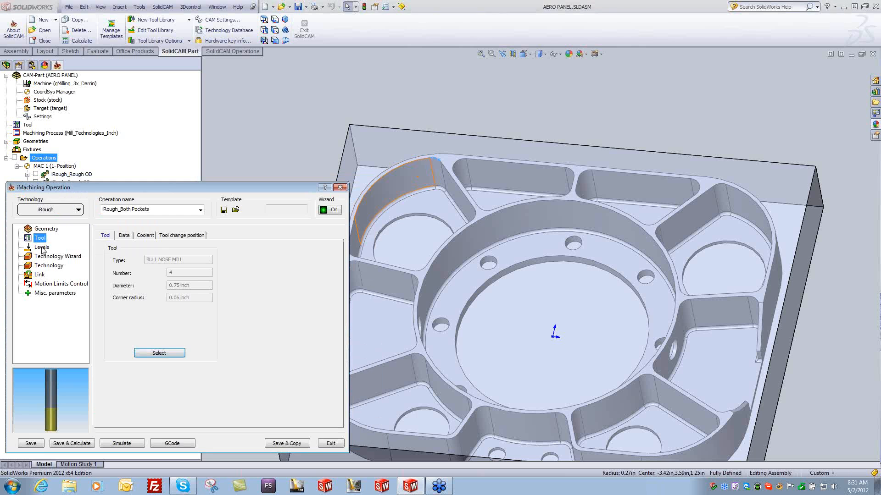
Define the operation's upper milling level from the top face of the panel's ribs.
left_click(41, 248)
left_click(130, 302)
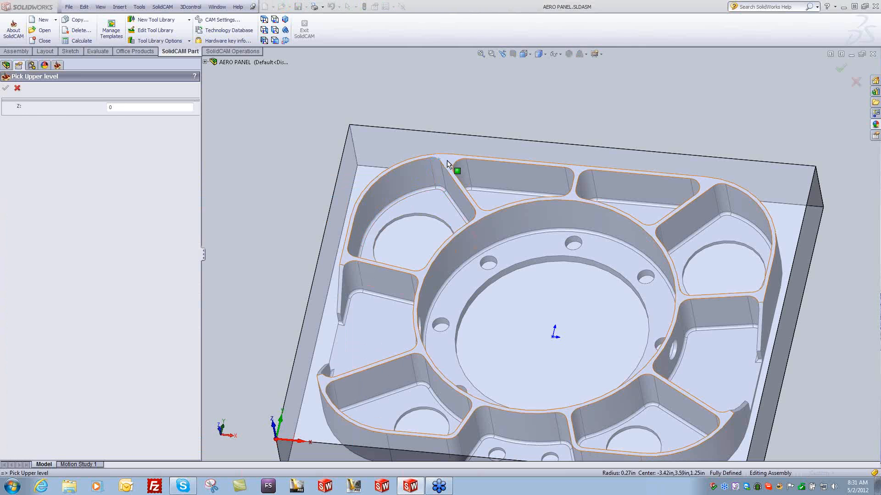
left_click(448, 164)
left_click(6, 88)
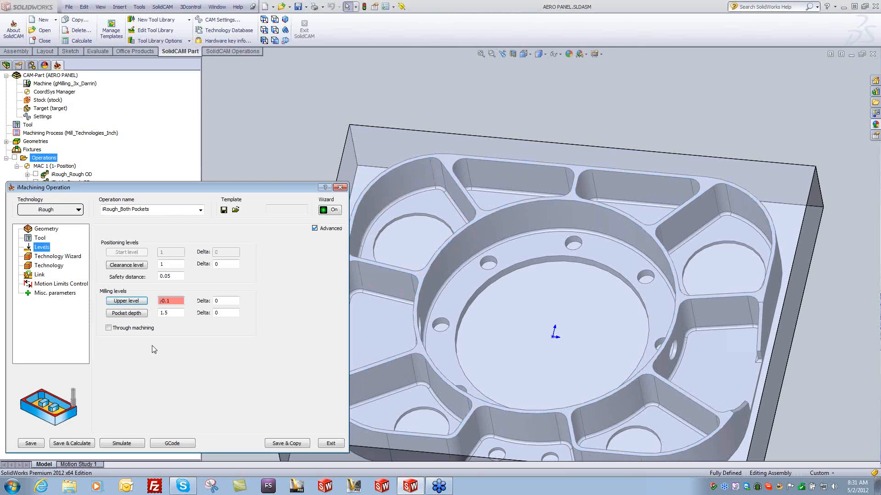
Define the operation's pocket depth from the floor face of the corner pocket.
left_click(127, 313)
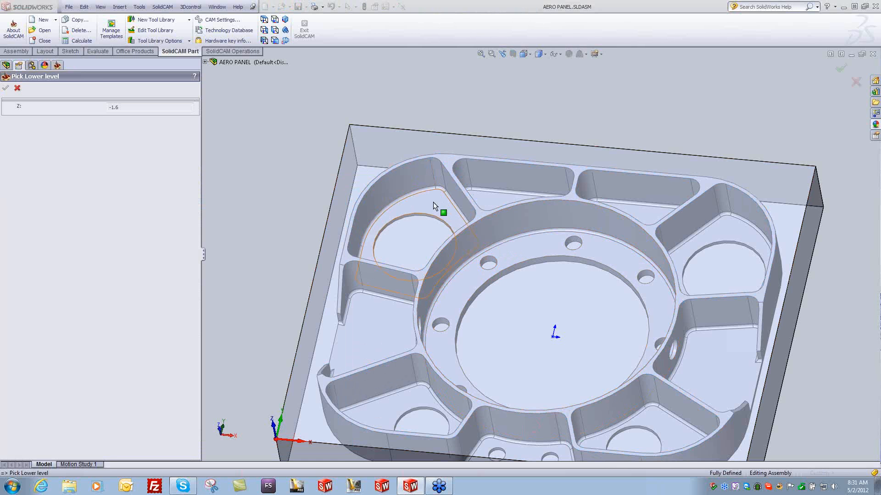
left_click(433, 202)
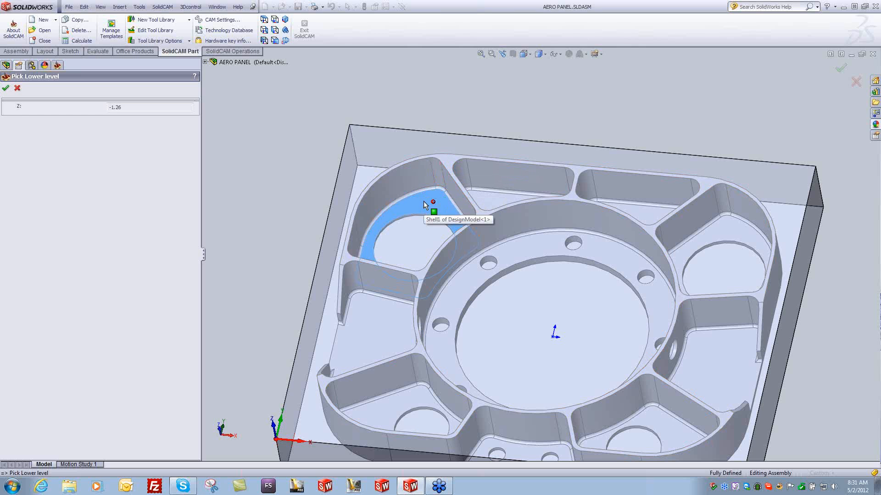
left_click(5, 88)
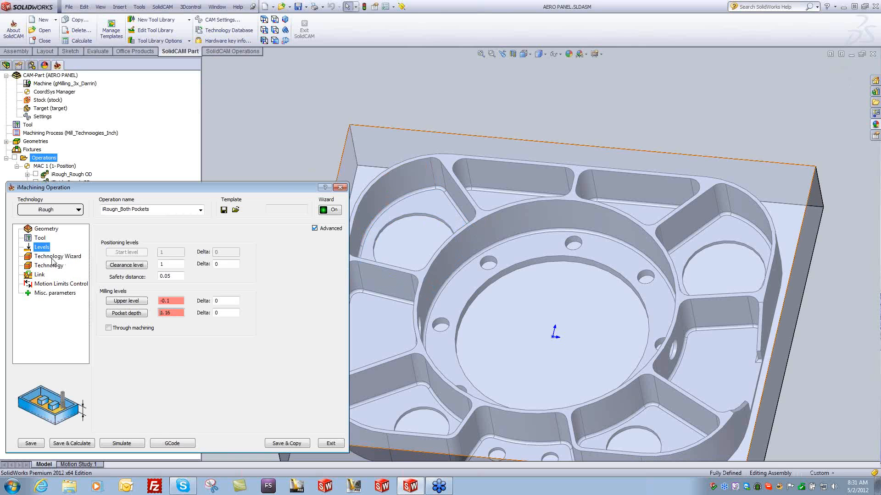
Set the roughing operation's machining level to 8, and save and calculate its toolpath.
left_click(51, 258)
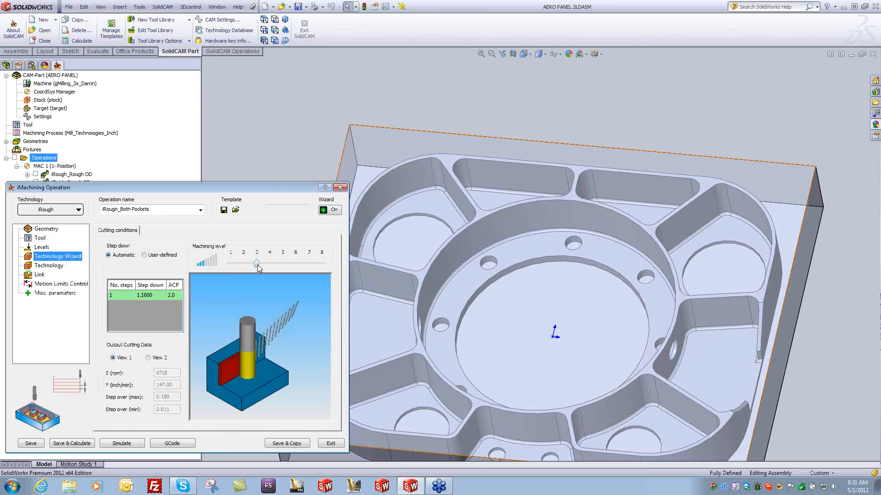
left_click_drag(257, 268, 329, 270)
left_click(80, 444)
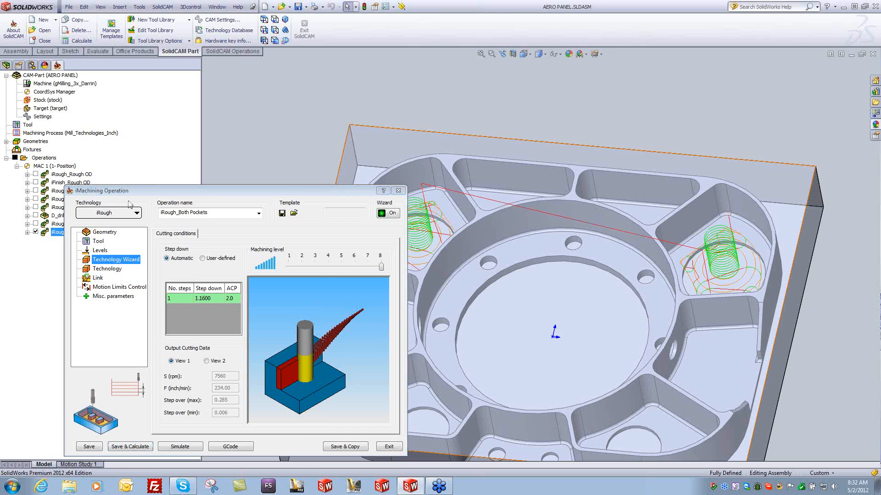
left_click_drag(138, 195, 107, 195)
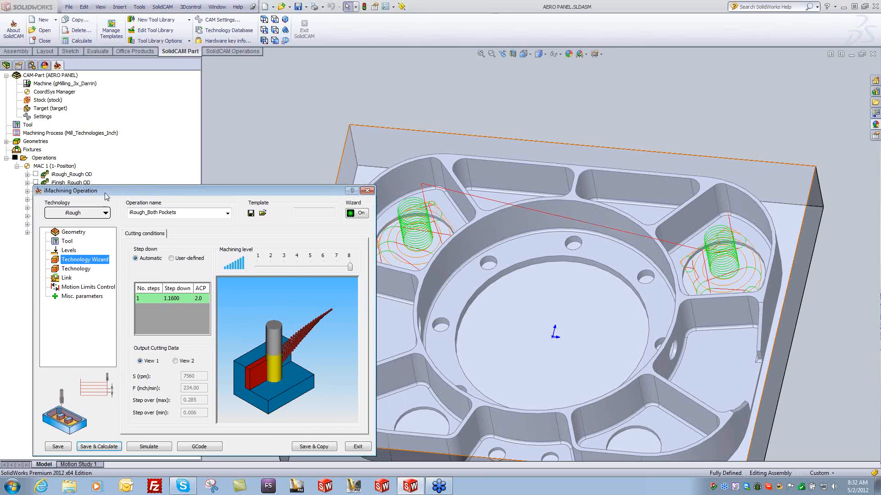
left_click(483, 124)
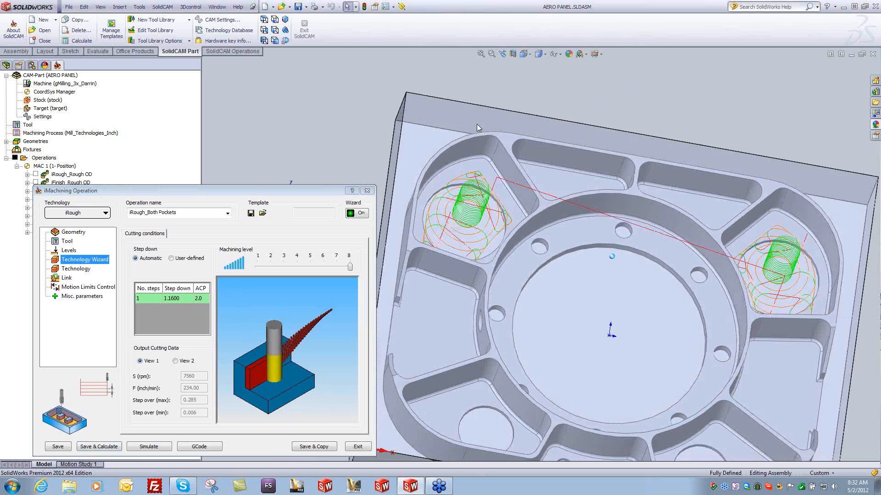
Simulate the roughing operation in SolidVerify with the data readout hidden, and compare the machined stock against the target with colour-coded deviations.
left_click(151, 447)
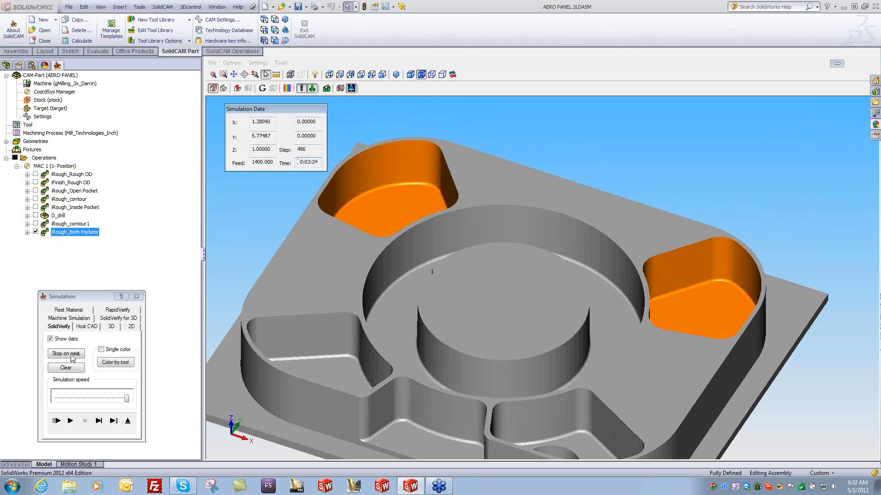
left_click(52, 339)
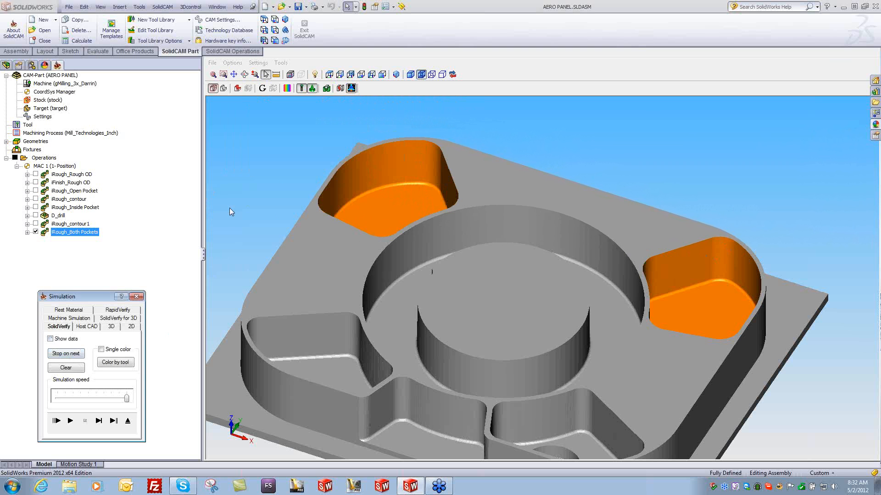
left_click(237, 88)
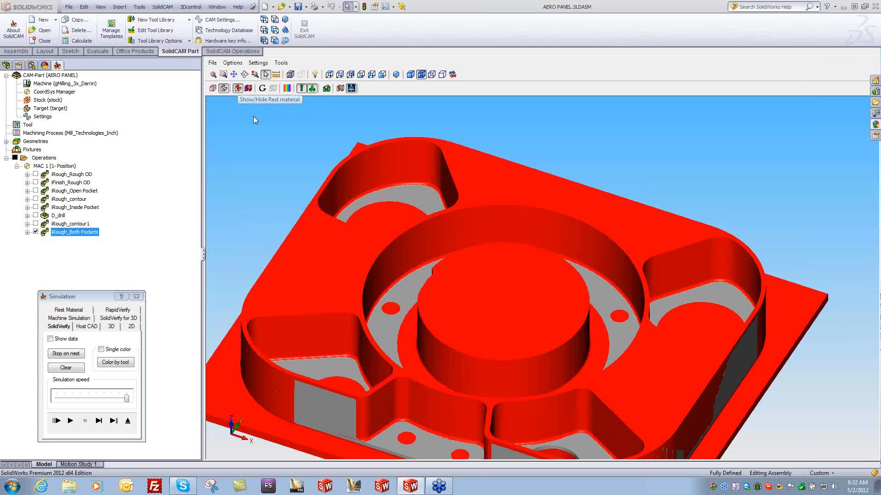
left_click(286, 88)
left_click(706, 88)
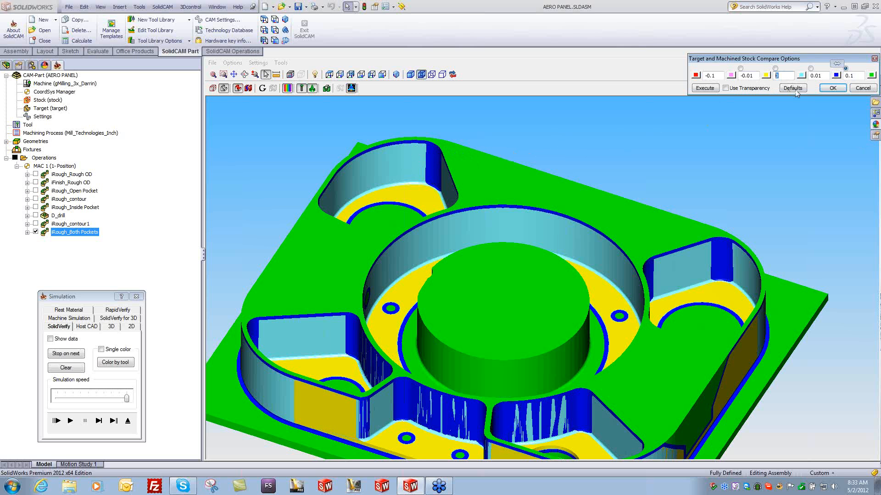
Set the comparison's lower positive deviation limit to 0.002 and rerun the stock comparison.
key("Tab")
double_click(779, 74)
left_click(705, 88)
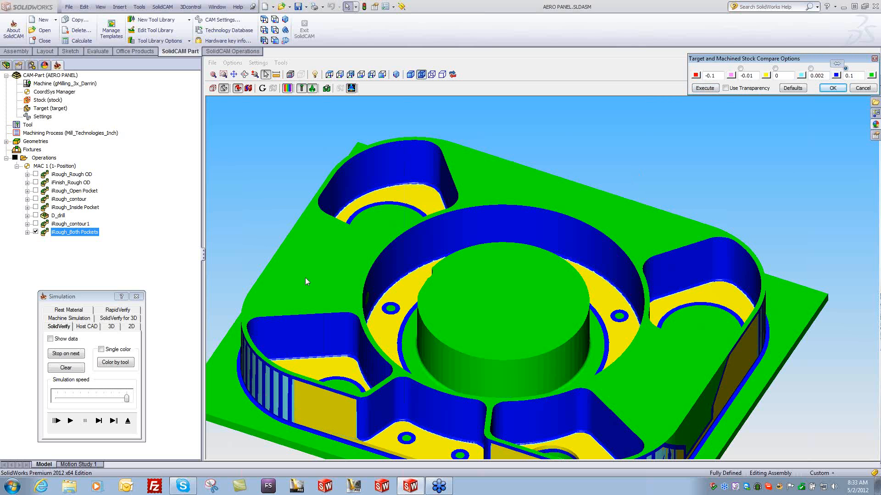
Set the simulation accuracy's tool facet tolerance to 0.0001 and execute the target comparison again.
left_click(258, 63)
left_click(273, 96)
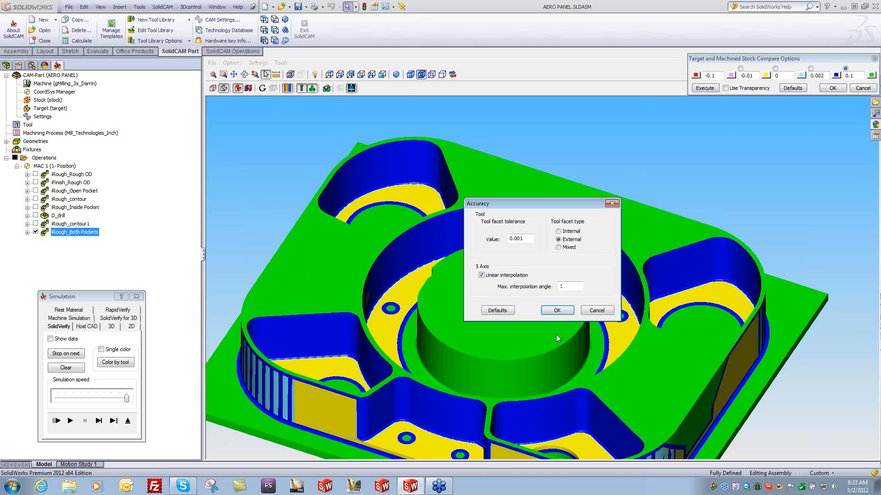
left_click(529, 239)
key("BackSpace")
type("01")
left_click(557, 310)
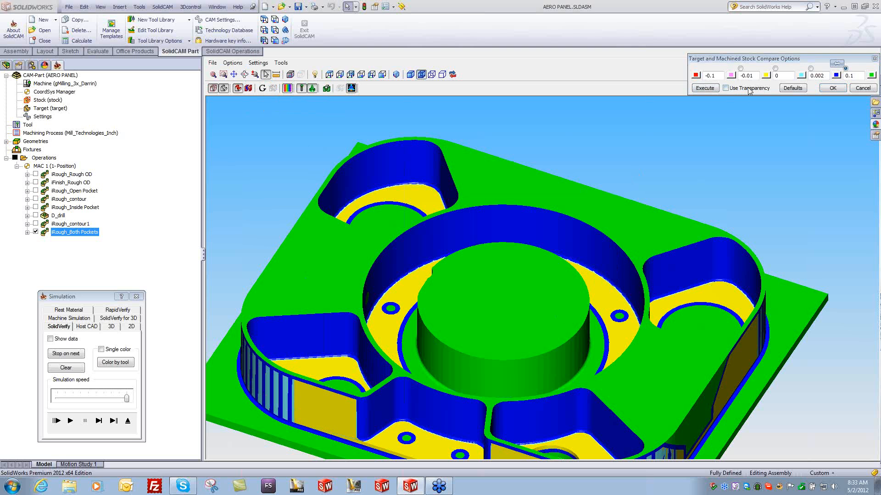
left_click(707, 88)
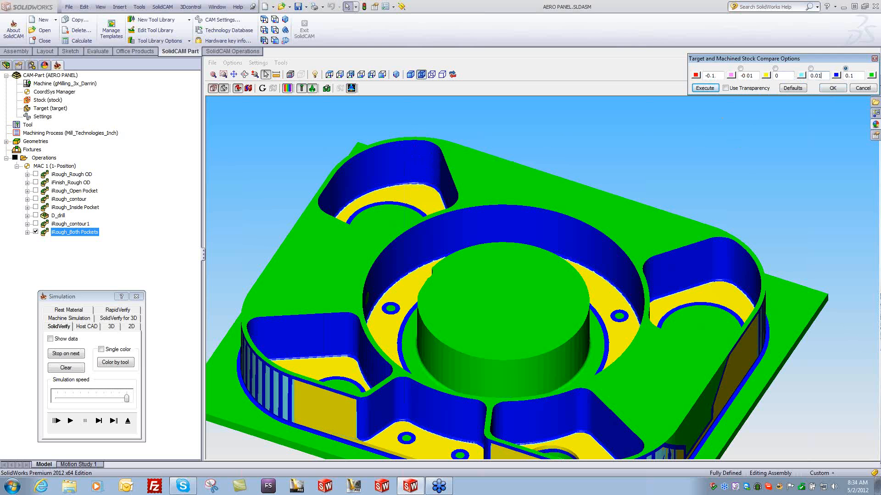
Rerun the stock comparison with a 0.01 deviation limit, turn off the rest material display and close the simulation.
left_click(698, 87)
left_click(827, 88)
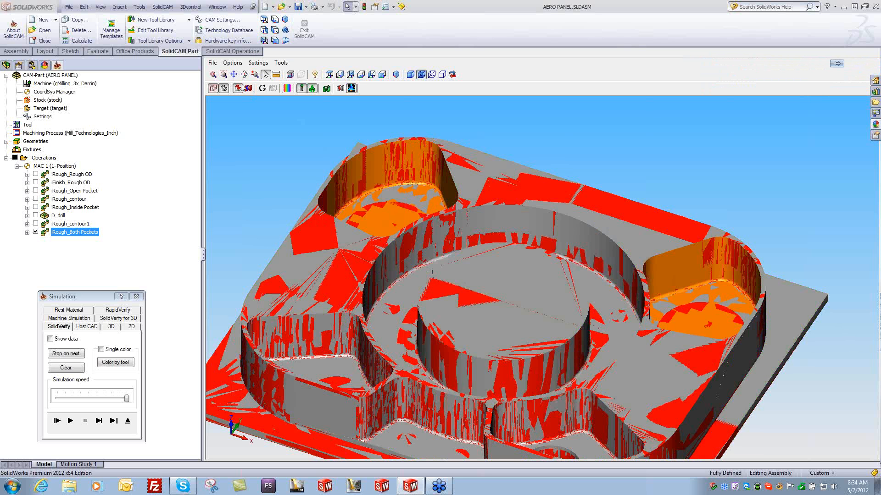
left_click(238, 88)
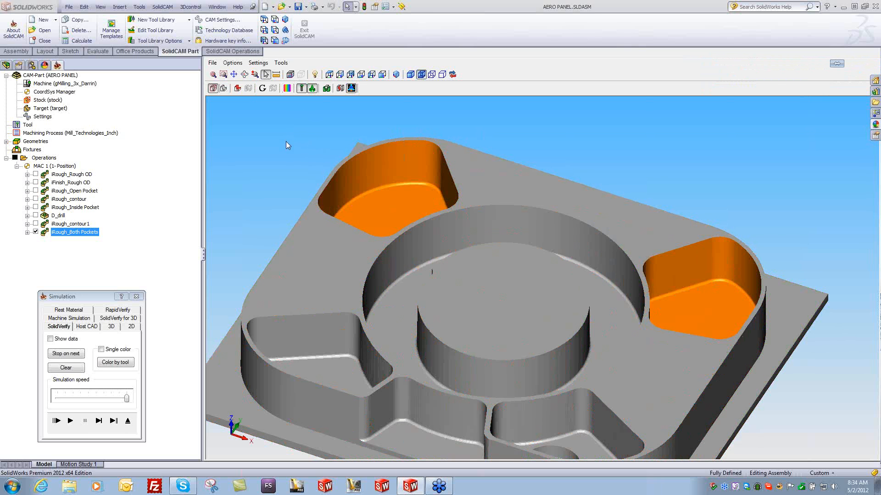
scroll(286, 142, "down", 6)
scroll(488, 215, "up", 2)
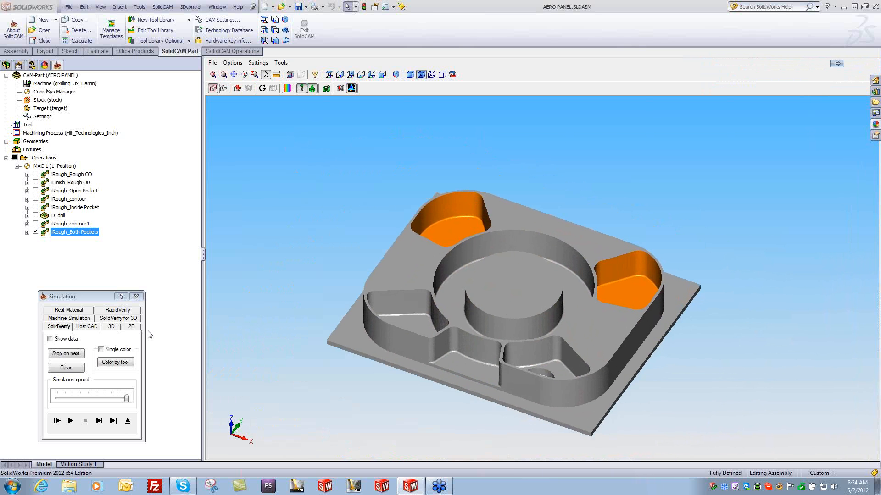
left_click(136, 296)
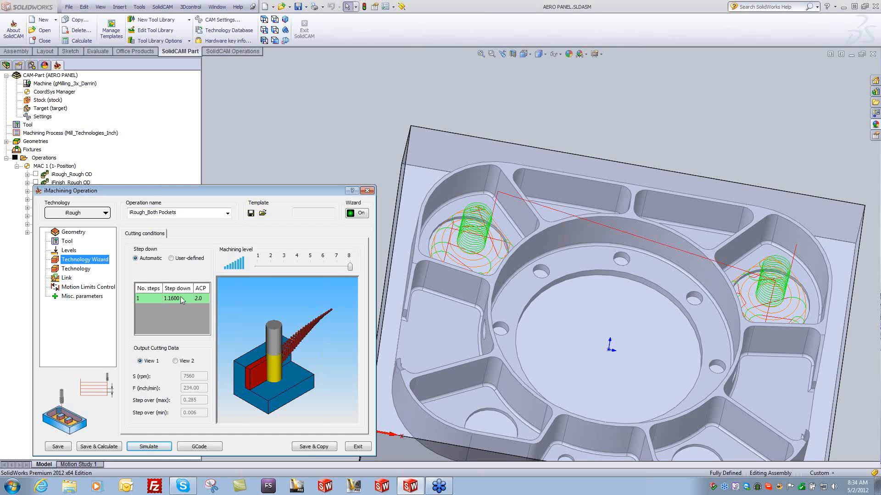
Save and copy the iRough_Both Pockets operation, and change the copy's technology to iRest.
left_click_drag(141, 190, 102, 191)
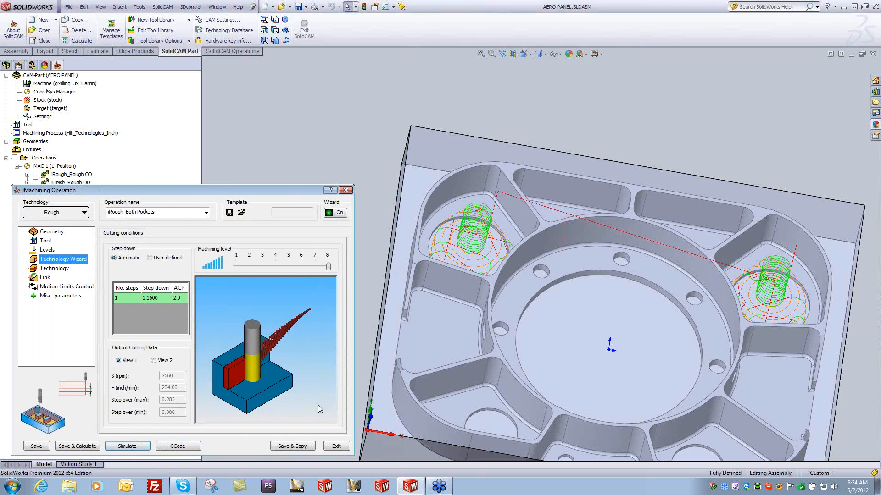
left_click(289, 445)
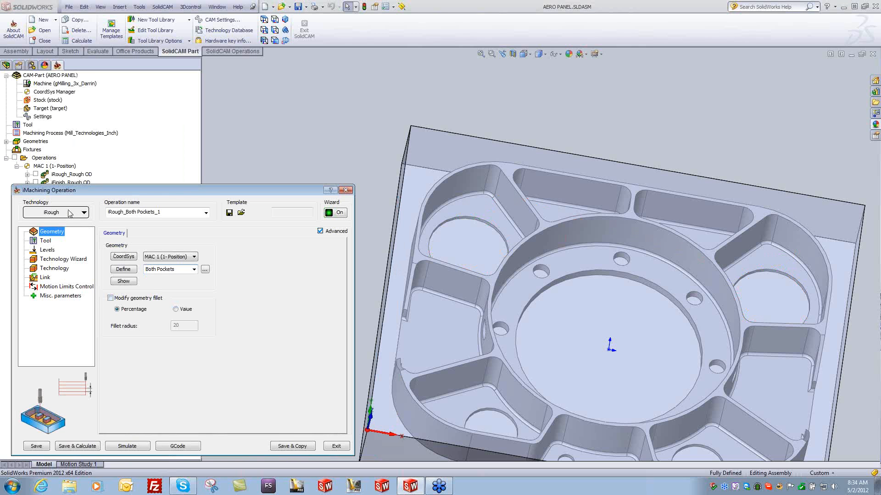
left_click(69, 213)
left_click(48, 234)
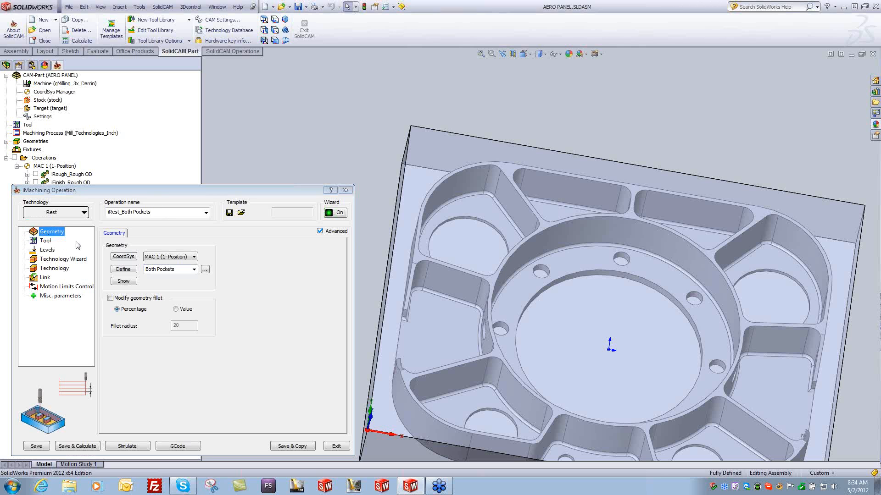
Review the rest operation's inherited settings and assign it tool 2, the 0.5 inch 4-flute bull nose mill with 0.06 inch corner radius.
left_click(48, 242)
left_click(54, 233)
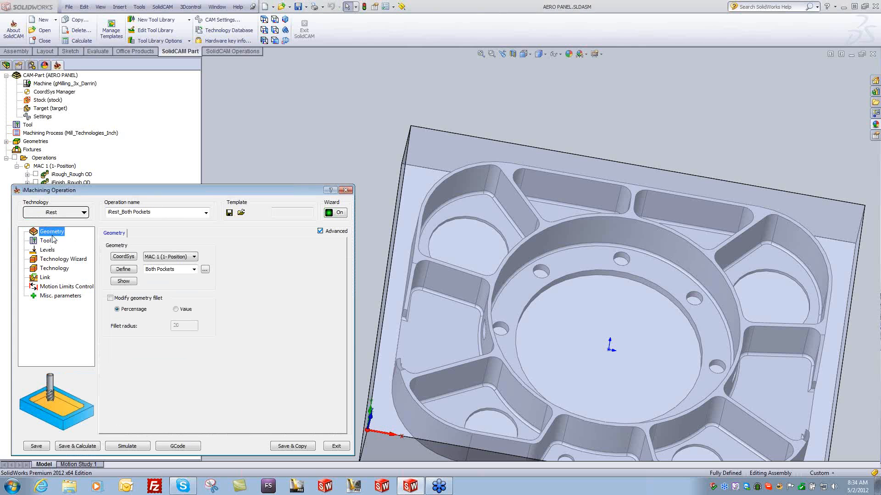
left_click(47, 241)
left_click(48, 251)
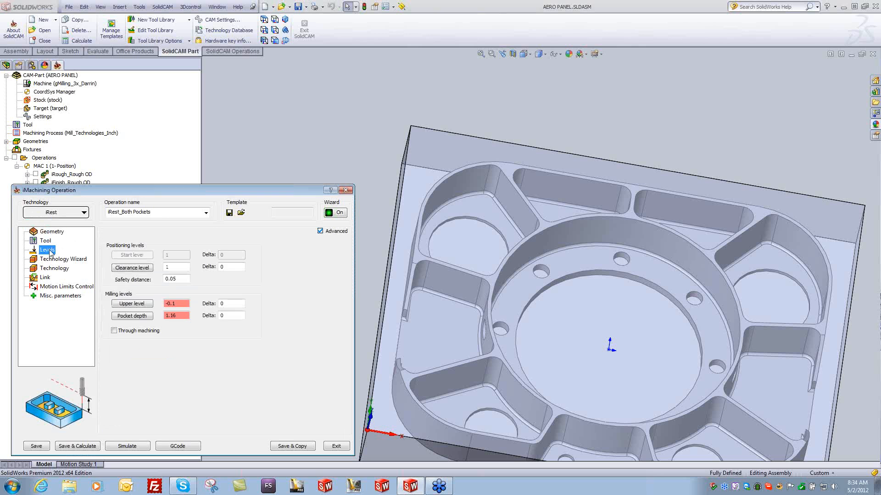
left_click(51, 261)
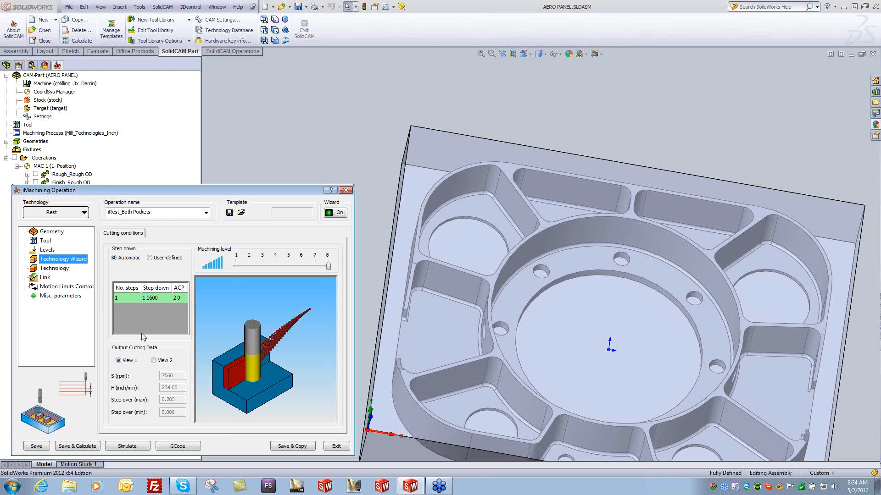
left_click(50, 243)
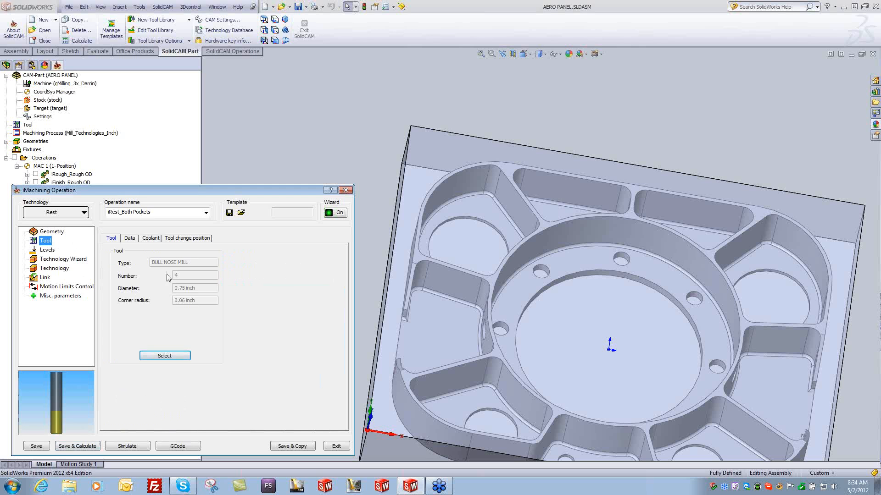
left_click(177, 356)
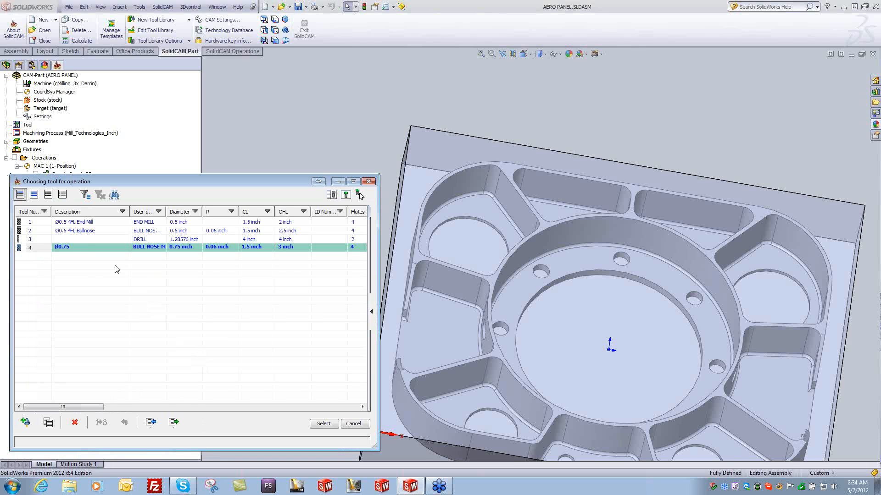
double_click(92, 230)
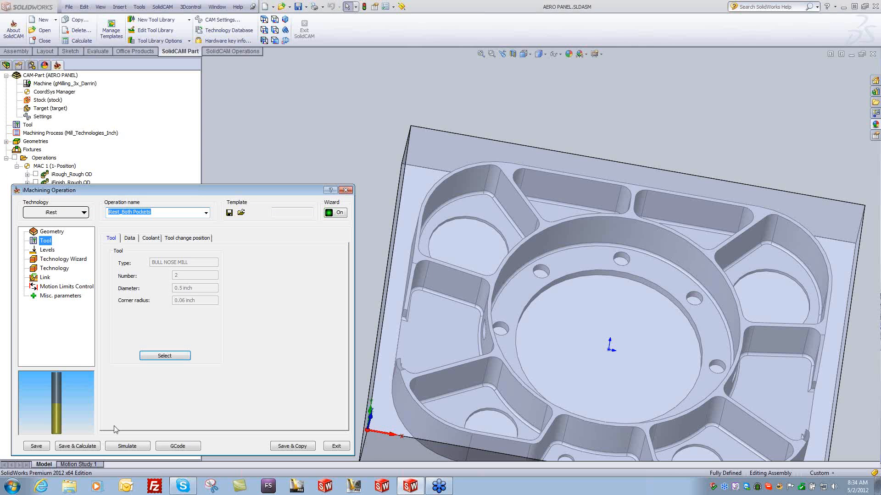
Set the rest operation's machining level to 8, save and calculate its toolpath, and exit the operation.
left_click(47, 252)
left_click(62, 260)
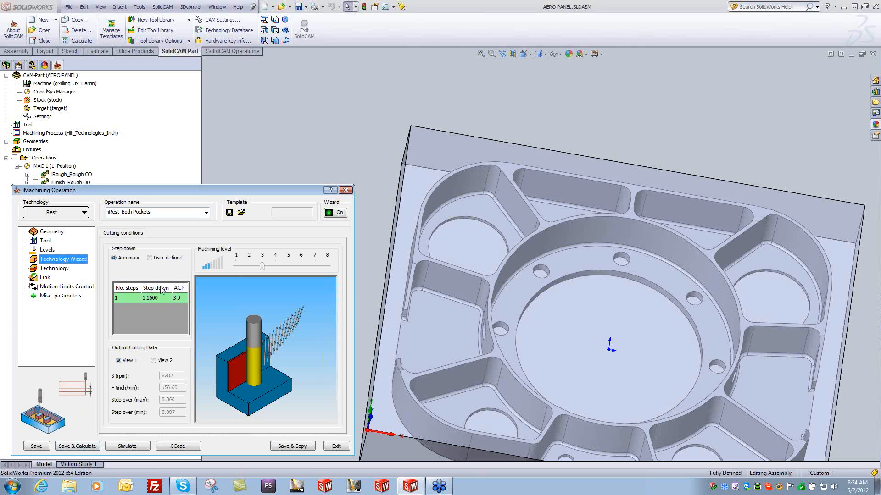
left_click_drag(263, 268, 329, 267)
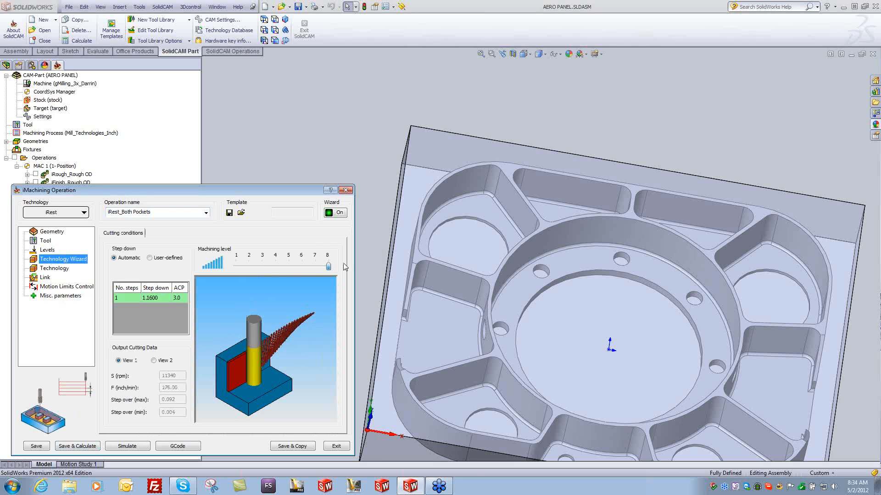
left_click(84, 447)
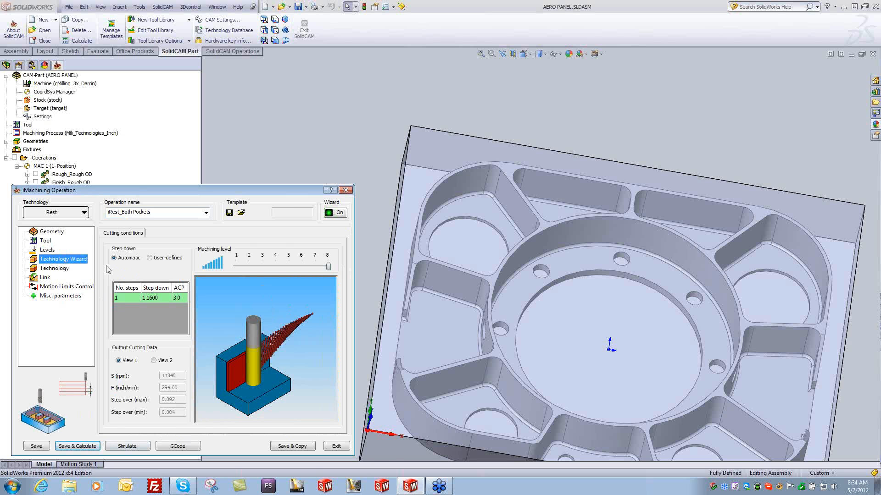
left_click_drag(97, 190, 164, 182)
left_click(37, 242)
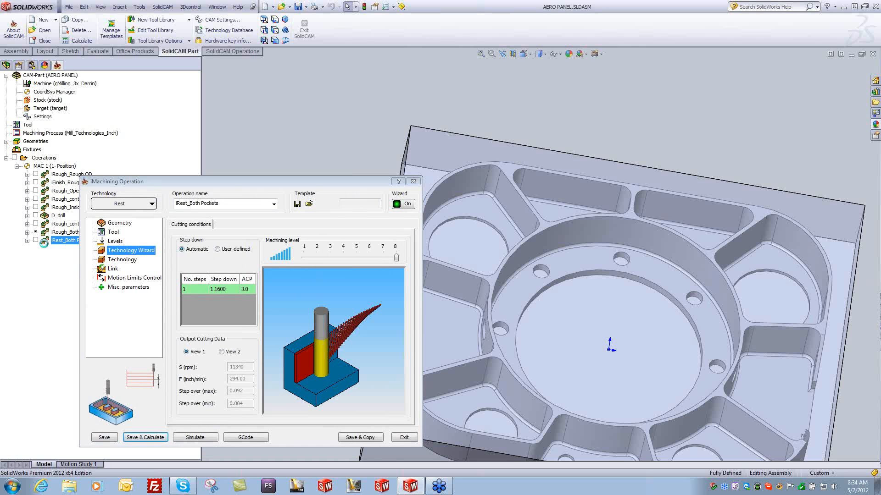
left_click(405, 439)
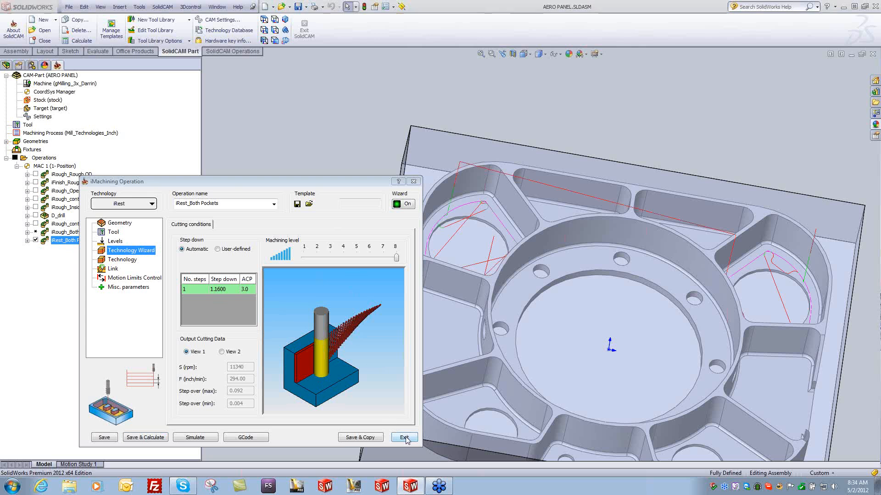
Reopen the iRest_Both Pockets operation, lower its machining level to 5, and save and calculate the toolpath.
right_click(75, 232)
left_click(119, 223)
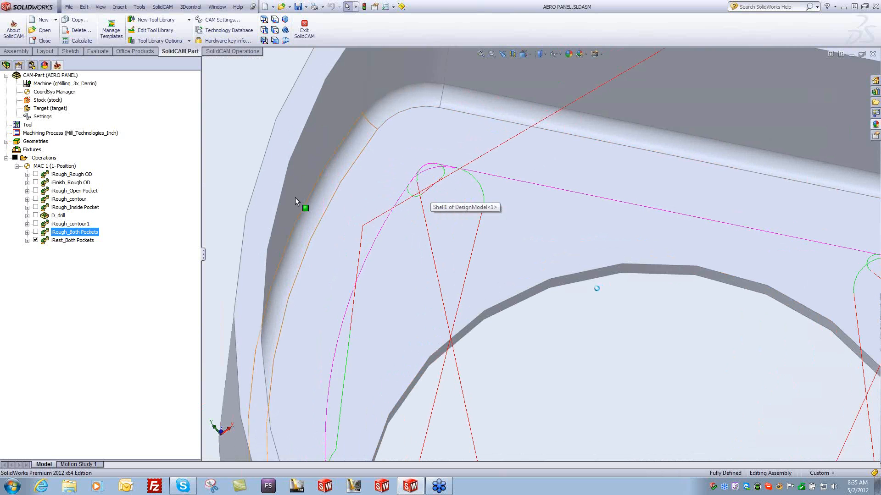
left_click(82, 241)
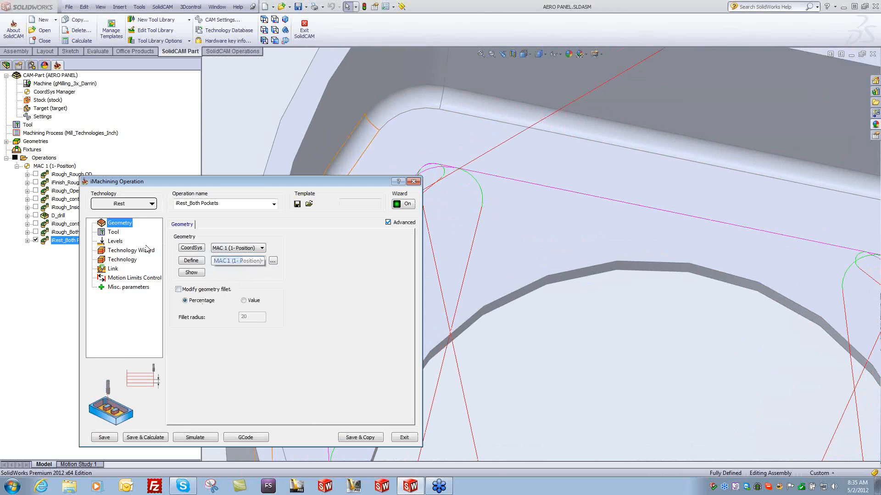
left_click(138, 250)
left_click(357, 259)
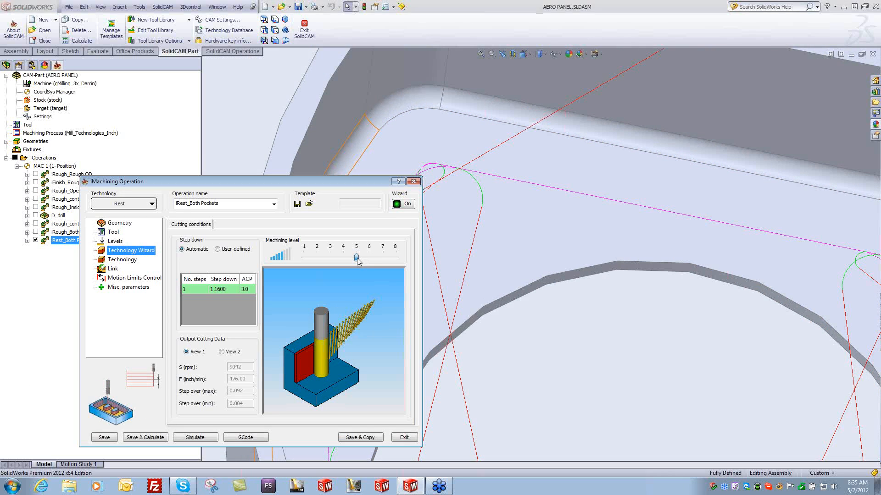
left_click(144, 437)
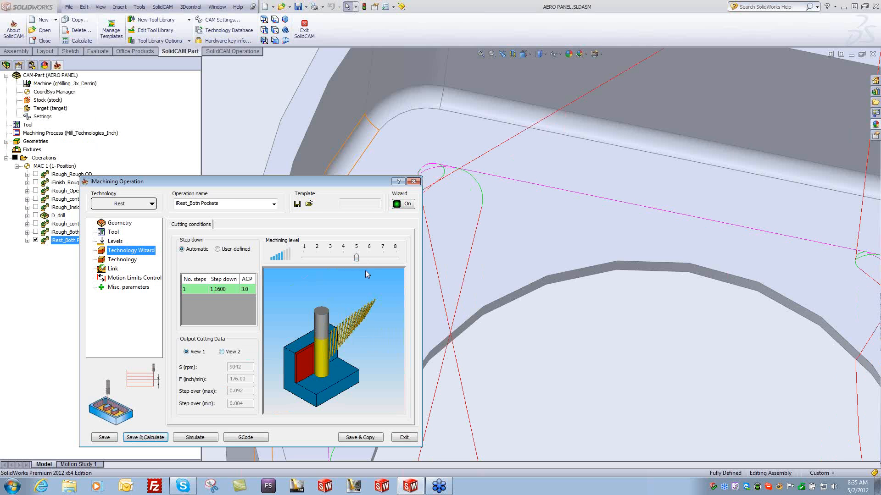
Lower the rest operation's machining level to 3, recalculate, and inspect the toolpath in the pocket corner.
left_click_drag(356, 257, 330, 258)
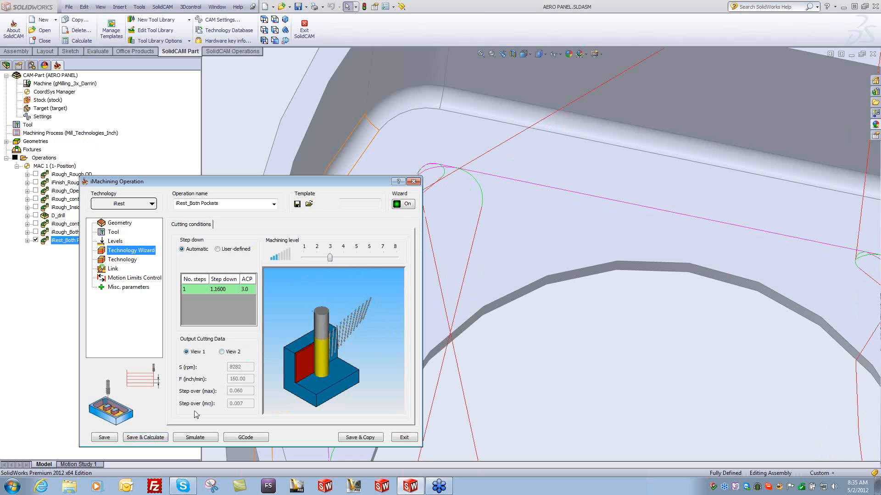
left_click(149, 438)
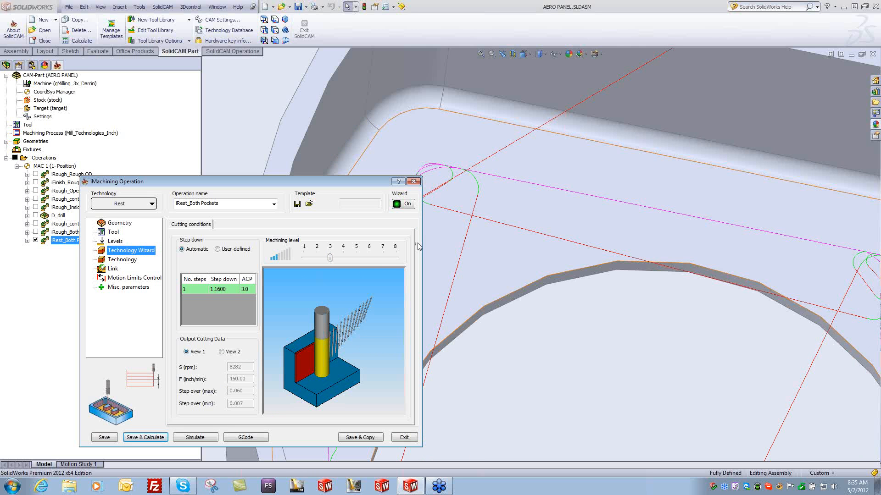
left_click(516, 379)
scroll(515, 378, "down", 5)
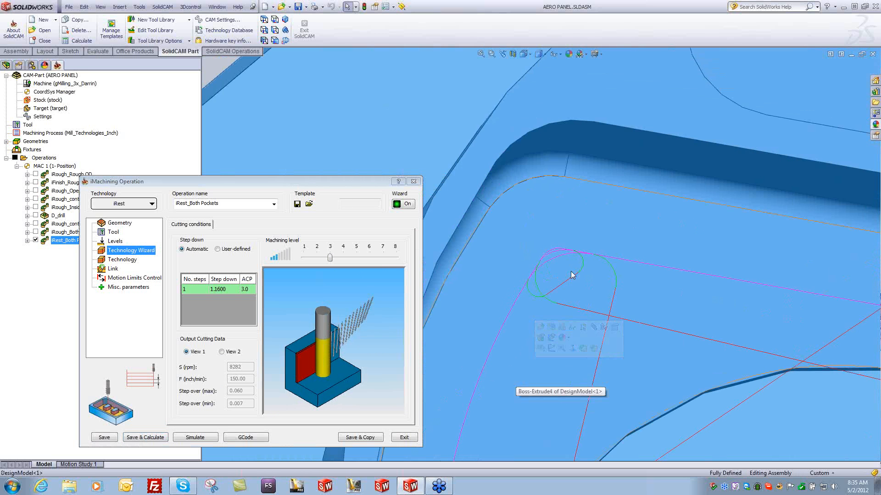
scroll(466, 277, "up", 3)
Set the rest operation's machining level to 8, then save and calculate its toolpath.
left_click_drag(330, 258, 420, 259)
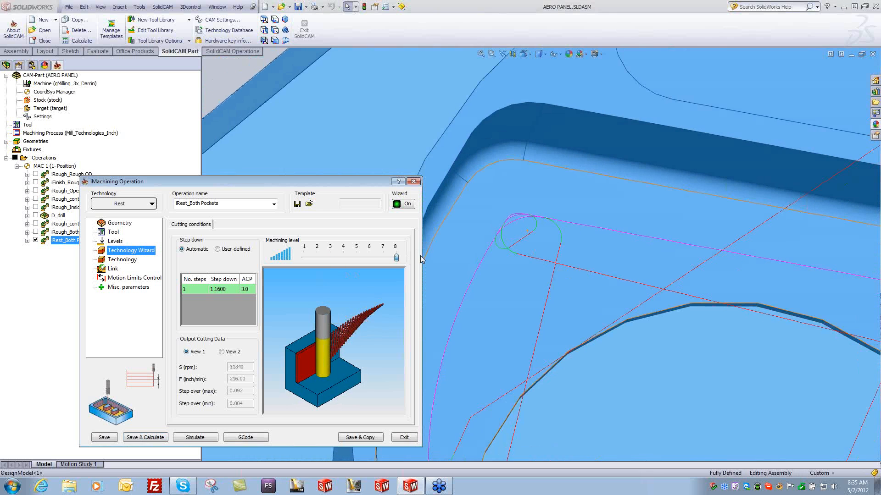
left_click(145, 437)
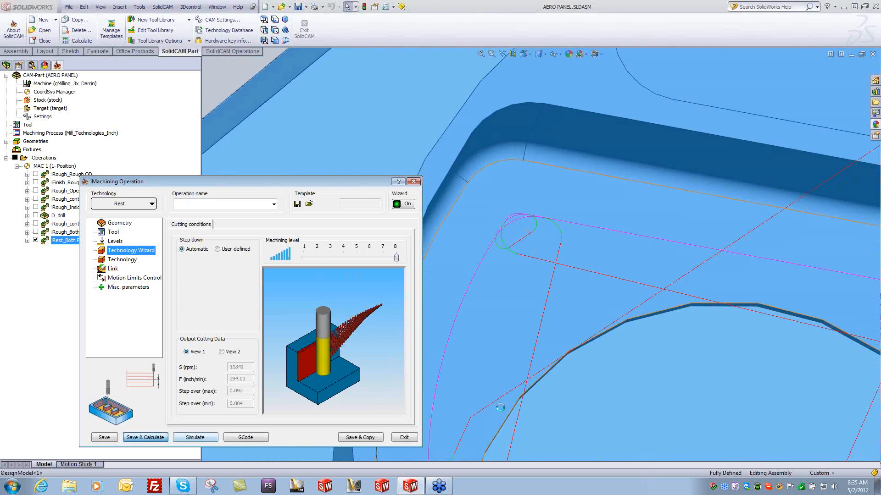
left_click(589, 405)
scroll(589, 405, "up", 5)
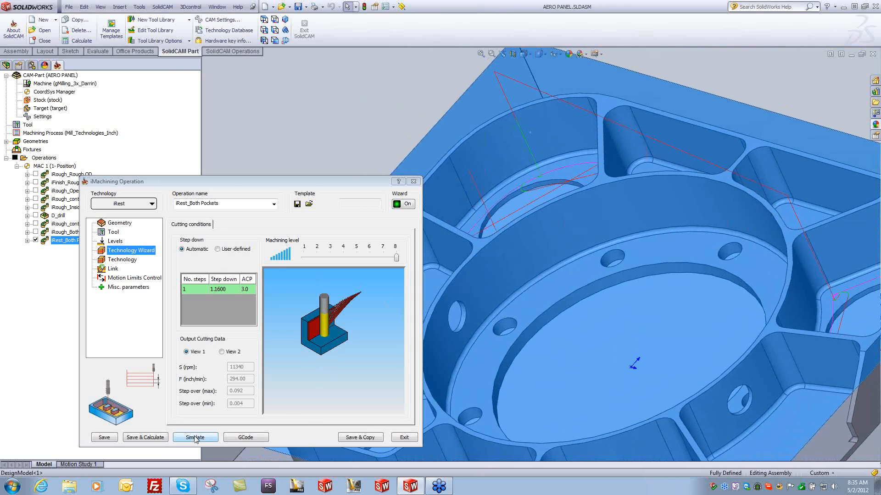
Simulate the rest operation in SolidVerify at a slow simulation speed and close the simulation.
left_click(195, 437)
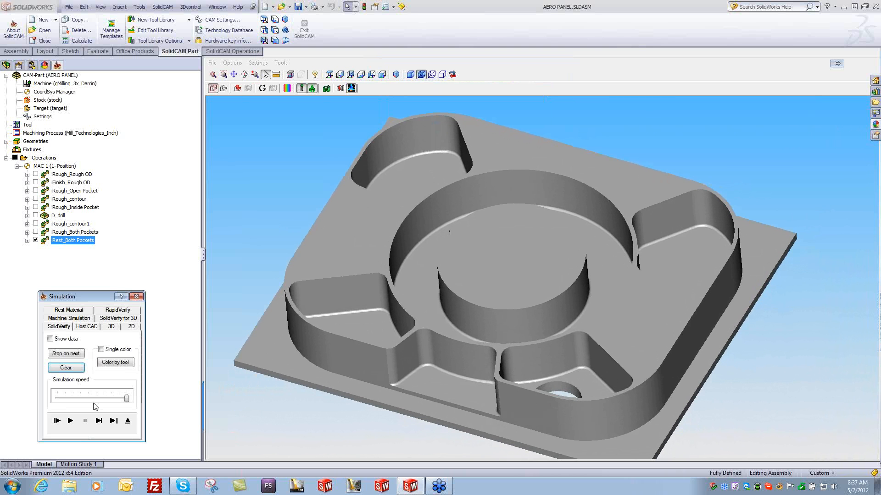
left_click(95, 399)
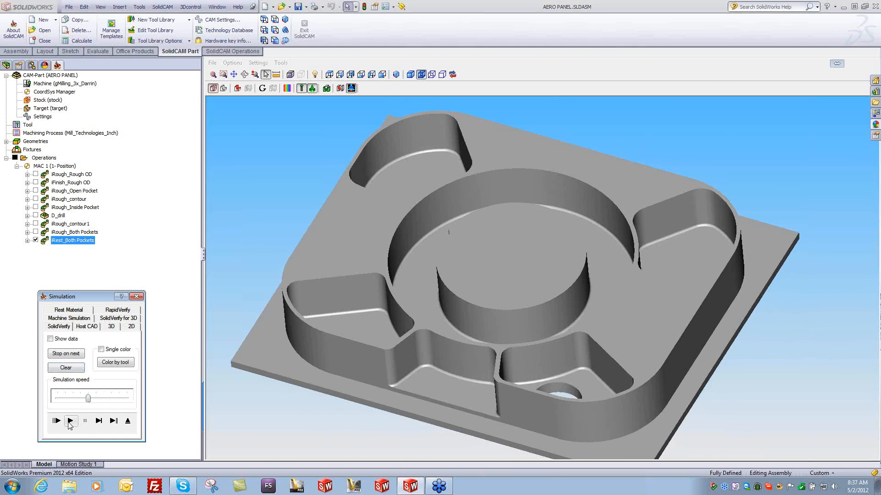
left_click(63, 401)
left_click(70, 421)
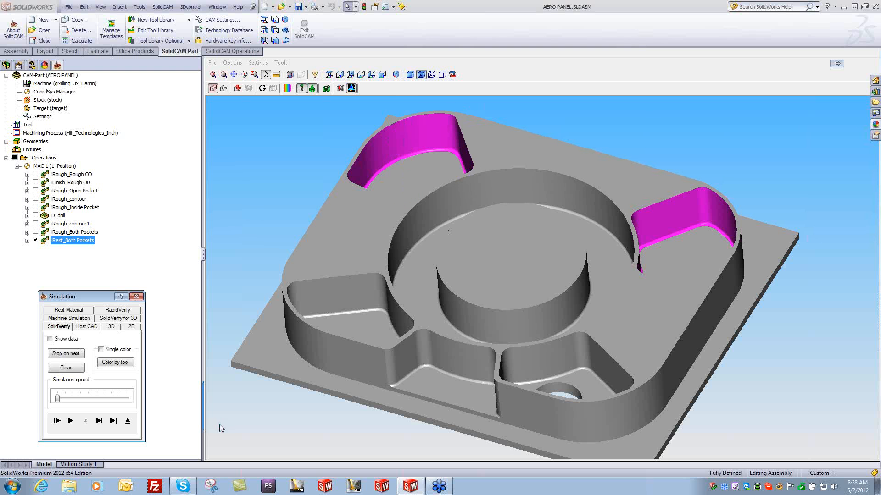
left_click(136, 297)
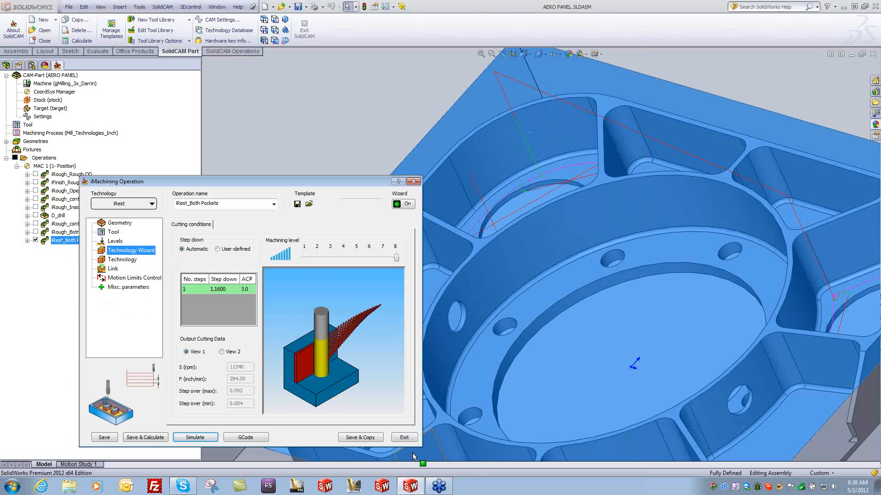
Save and copy the iRest_Both Pockets operation, change the copy's technology to iFinish, save and calculate it, and exit.
left_click(371, 438)
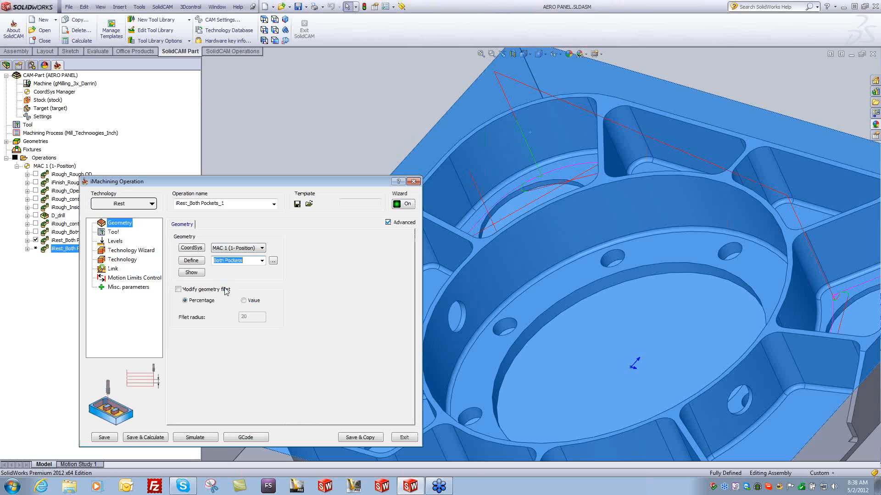
left_click(129, 200)
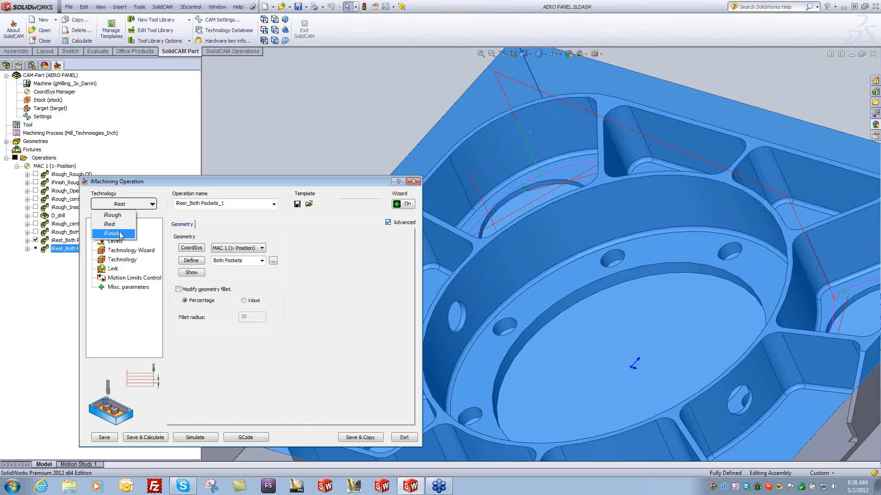
left_click(121, 234)
left_click(147, 437)
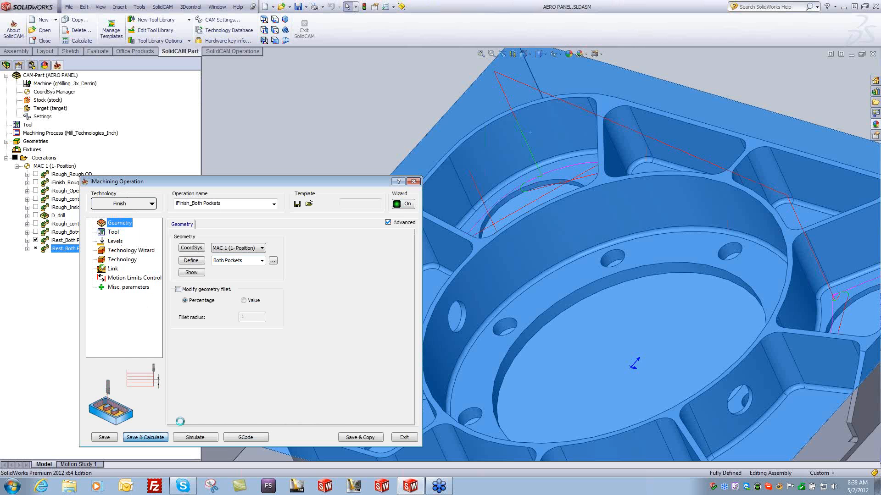
left_click(132, 252)
left_click(404, 437)
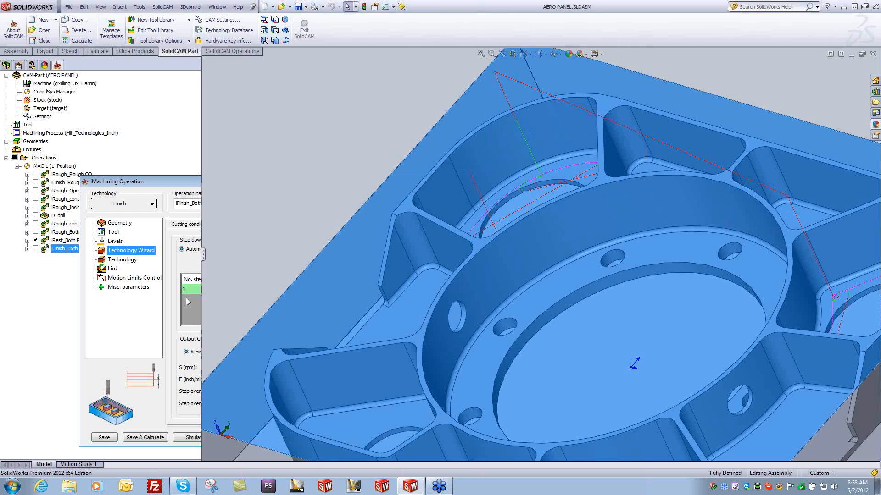
Show only the iFinish_Both Pockets toolpath on the model, inspect it, and hide it again.
left_click(36, 248)
left_click(36, 241)
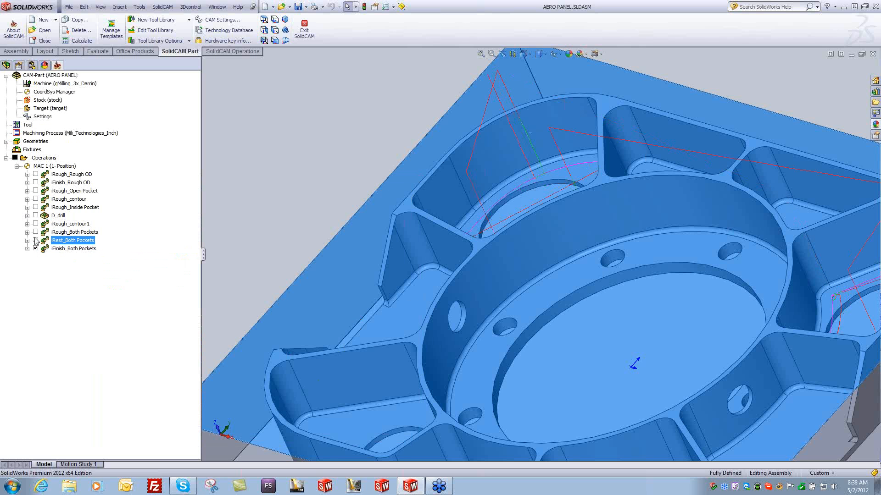
left_click(243, 148)
middle_click_drag(243, 147, 250, 175)
scroll(250, 175, "up", 4)
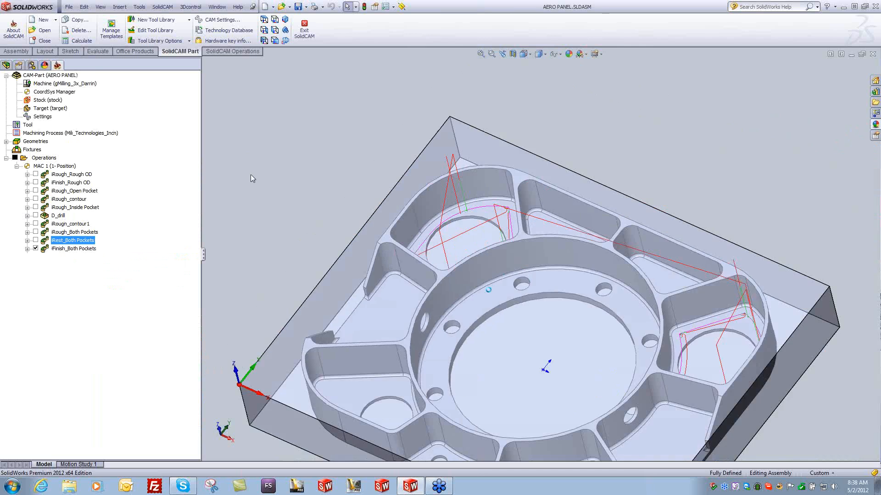
left_click(36, 248)
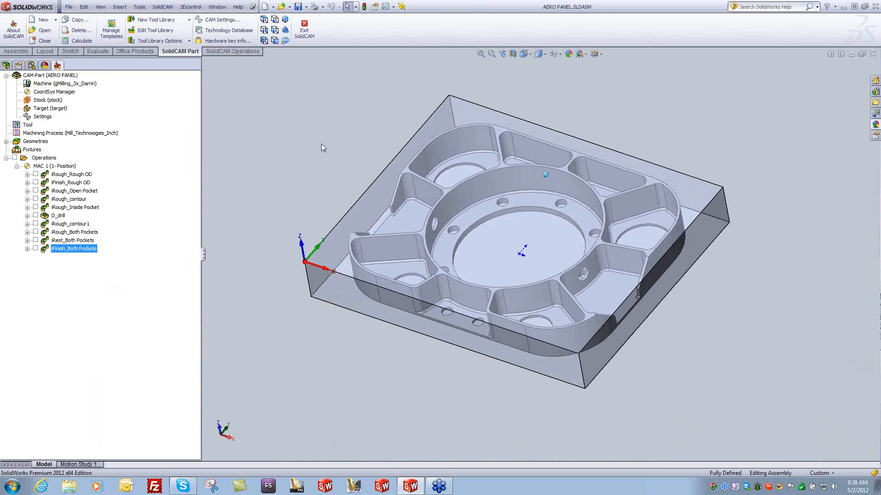
right_click(53, 158)
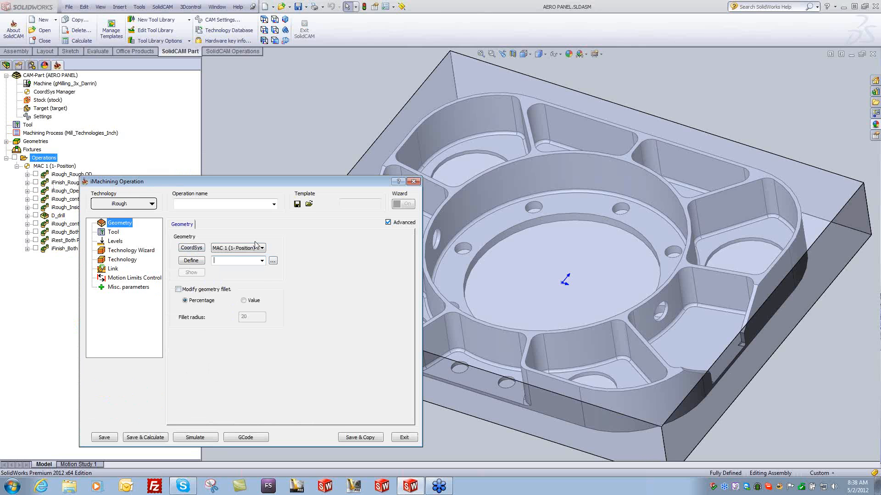
left_click_drag(365, 188, 298, 195)
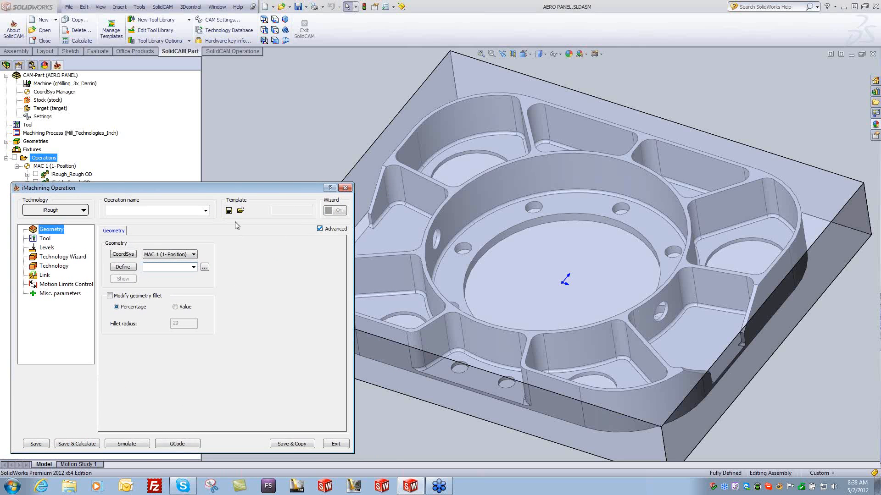
left_click_drag(226, 189, 234, 183)
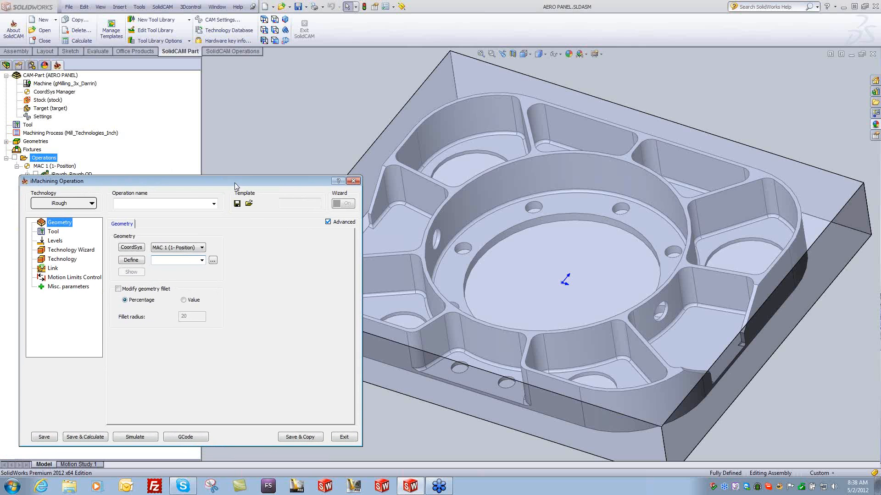
left_click(353, 182)
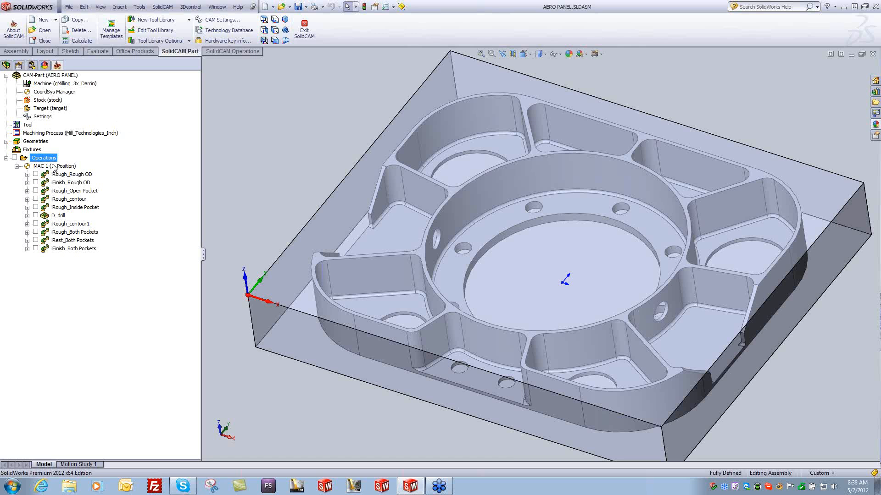
Open the iRough_Rough OD operation, review its Technology Wizard cutting data and machining level, and close it.
left_click(63, 175)
double_click(64, 174)
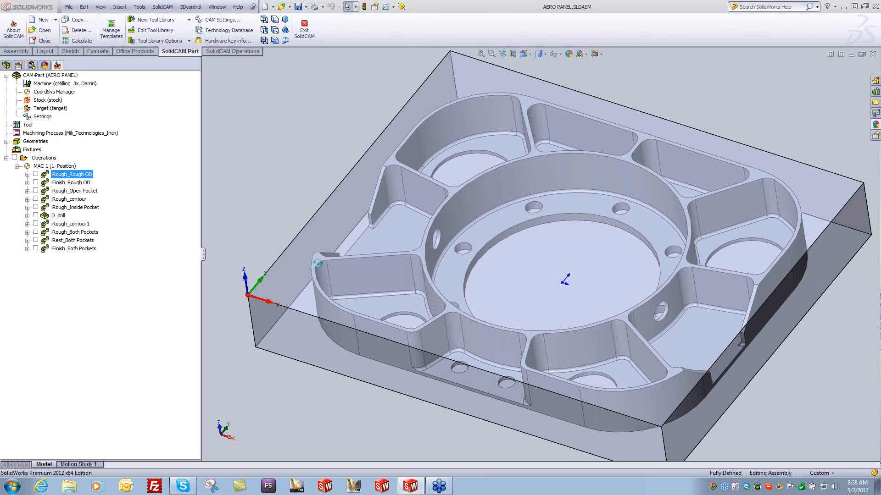
left_click(60, 250)
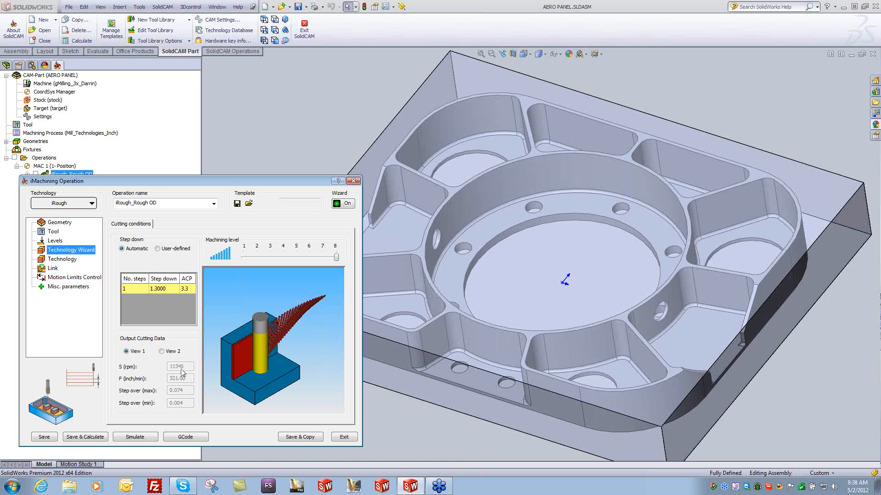
mouse_move(336, 255)
left_mouse_down()
mouse_move(279, 256)
mouse_move(335, 257)
left_mouse_up()
left_click(354, 182)
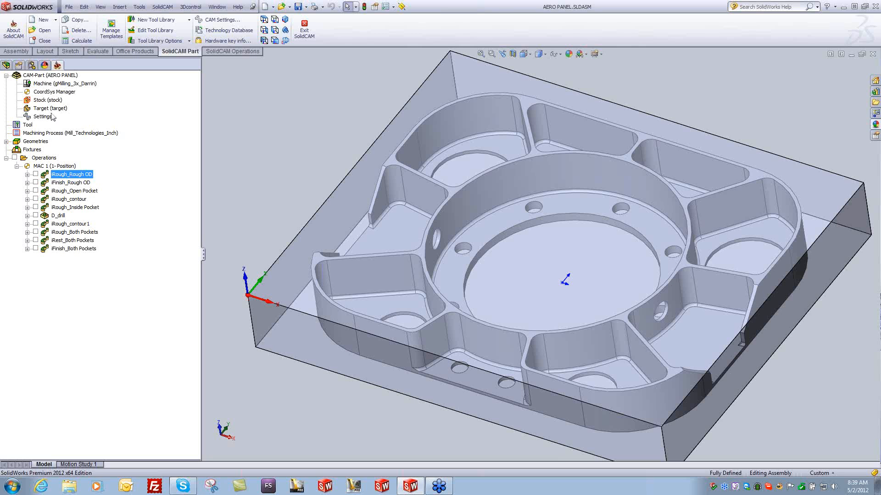
Review the machine entries and the 7075-O (SS) material's Turbo Mode setting in the iMachining database, leaving the database and part data unsaved.
left_click(66, 75)
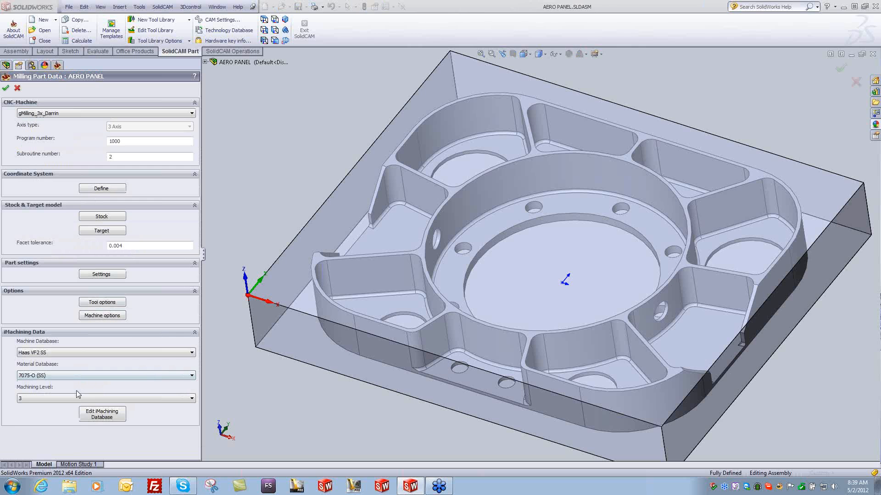
left_click(89, 410)
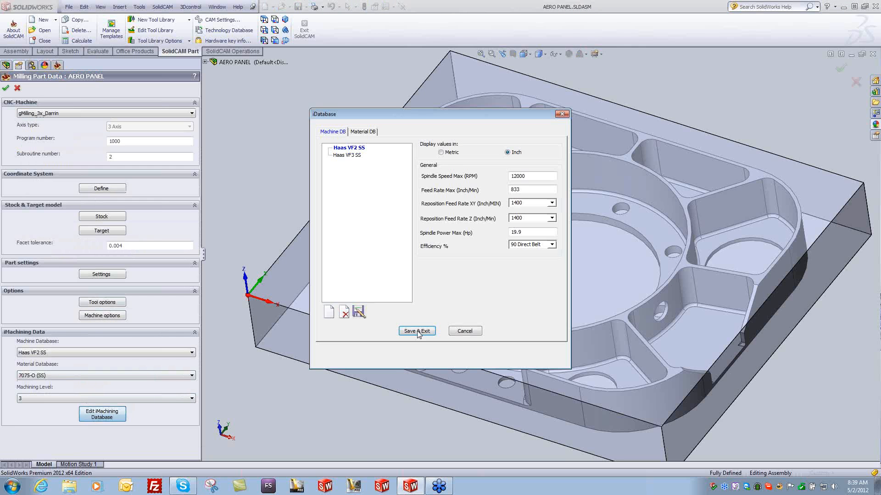
left_click(363, 132)
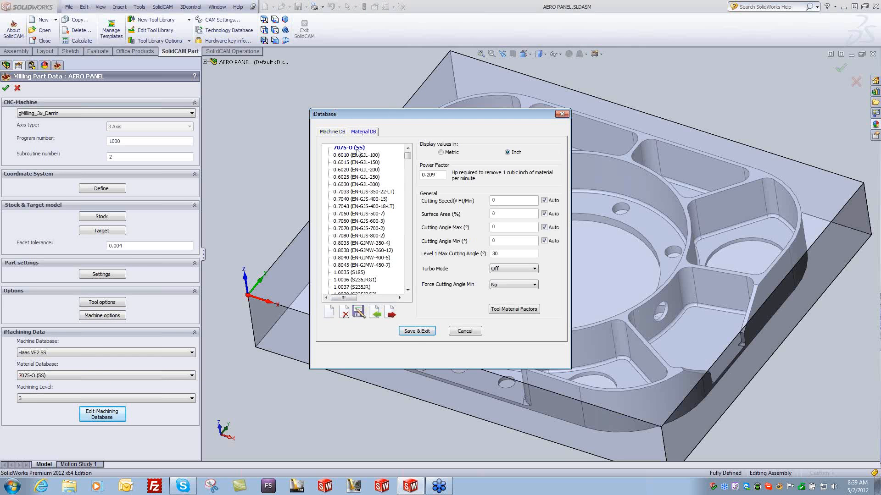
left_click(351, 149)
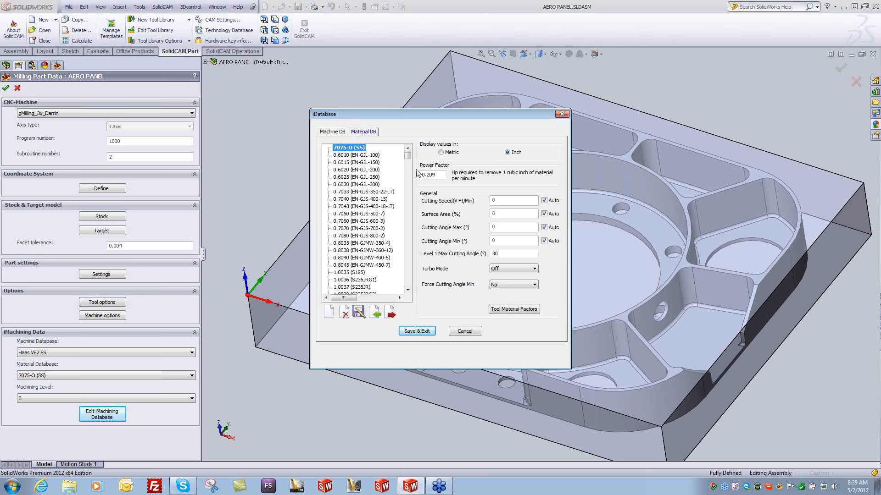
left_click(507, 272)
left_click(495, 278)
left_click(465, 331)
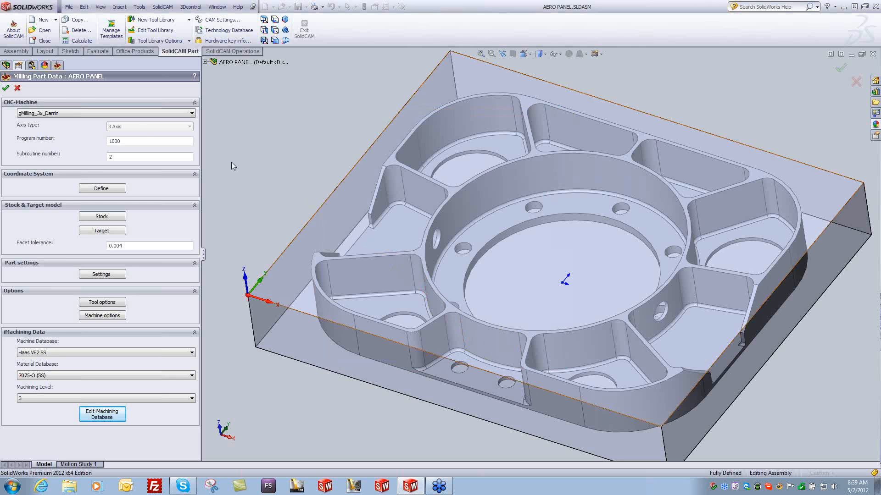
left_click(18, 89)
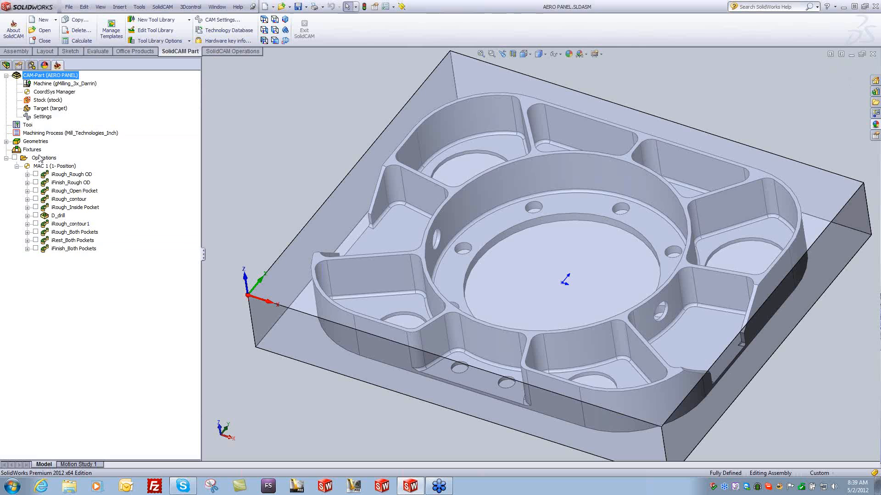
Enable the Advanced cutting condition option in the CAM-Part's iMachining settings and apply it.
double_click(43, 117)
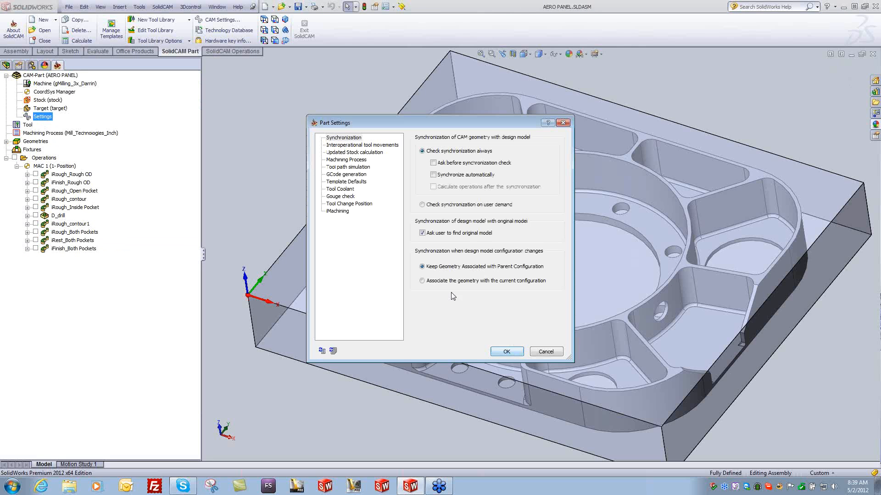
left_click(338, 211)
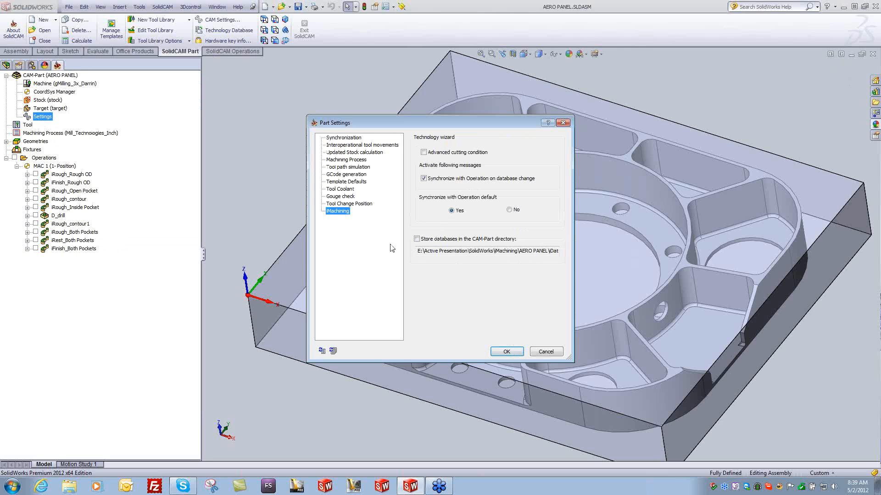
left_click(431, 153)
left_click(507, 352)
Turn on Turbo Mode in the iRough_Rough OD operation's modified cutting conditions and check the cutting data at machining levels 7 and 8.
left_click(62, 174)
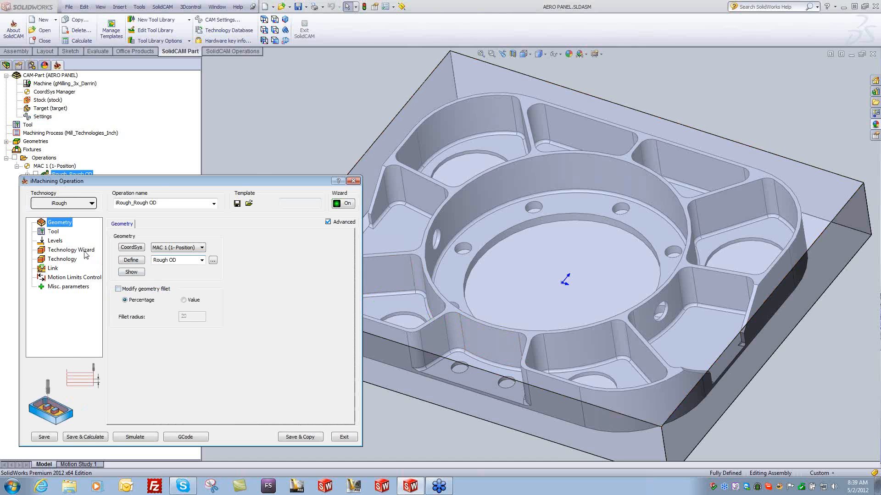
left_click(86, 254)
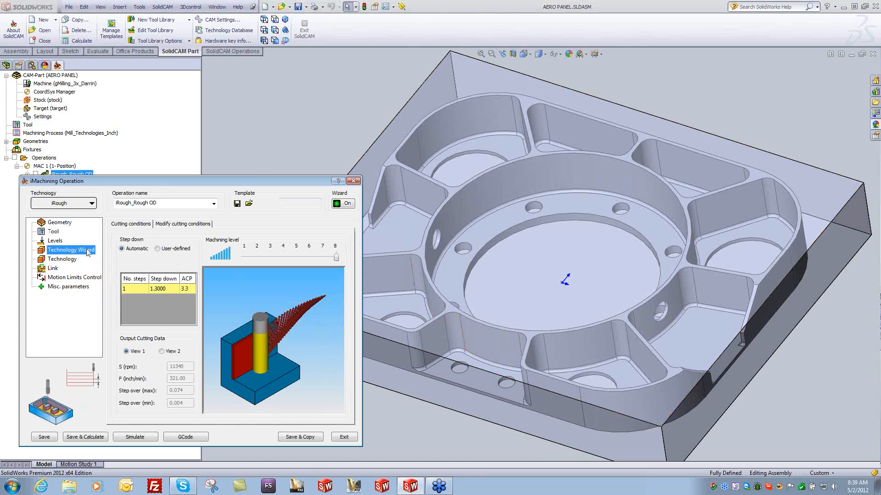
left_click(183, 224)
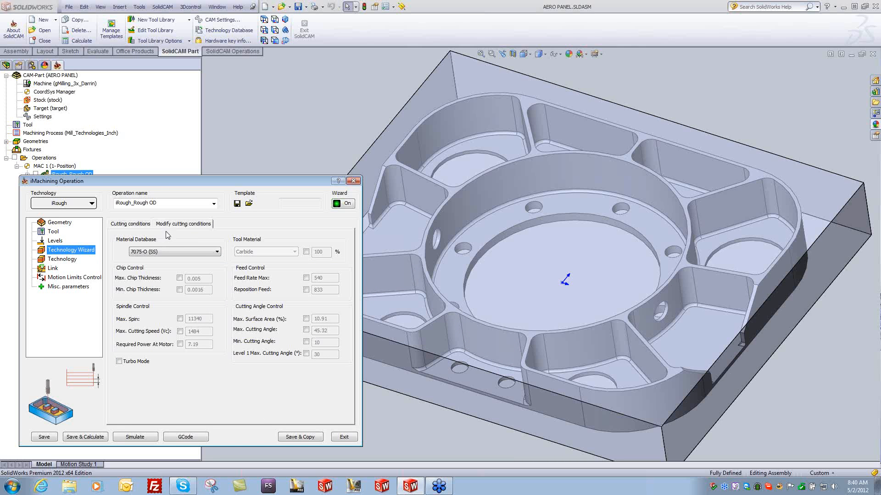
left_click(119, 362)
left_click(137, 225)
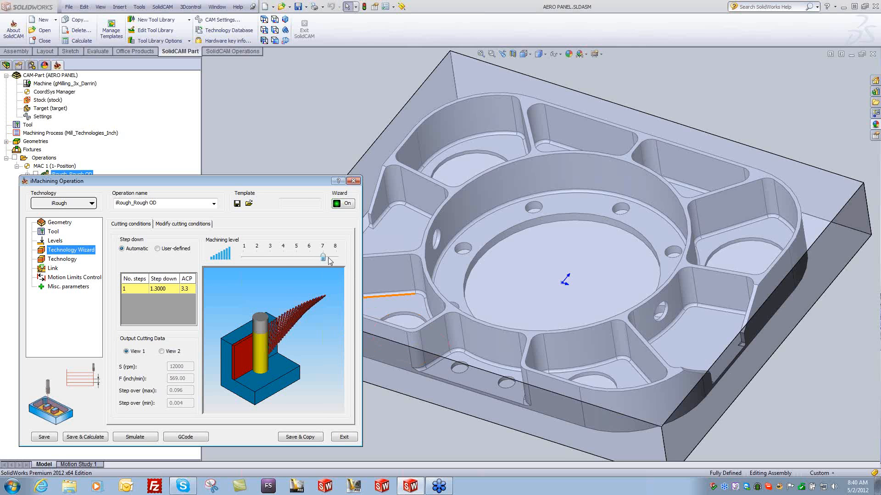
mouse_move(327, 258)
left_mouse_down()
mouse_move(273, 257)
mouse_move(337, 258)
left_mouse_up()
Try the manual Max. Chip Thickness override in the operation's modified cutting conditions and switch it off again.
left_click(182, 225)
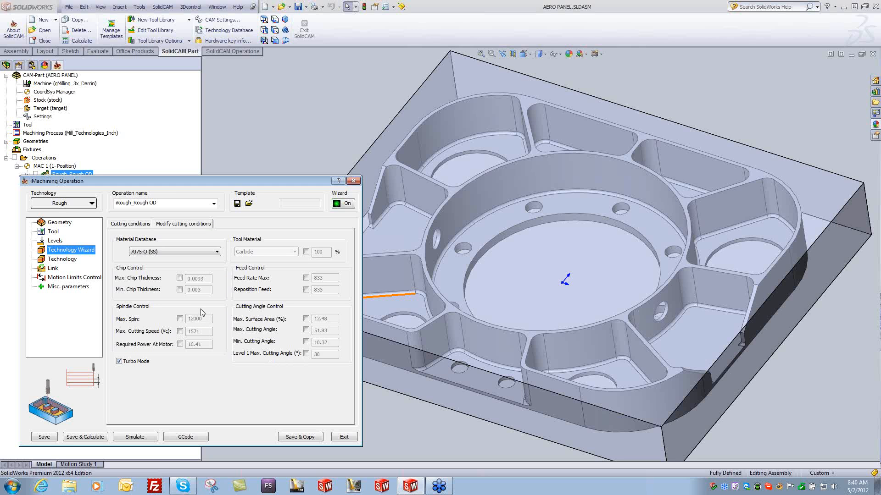
left_click(179, 278)
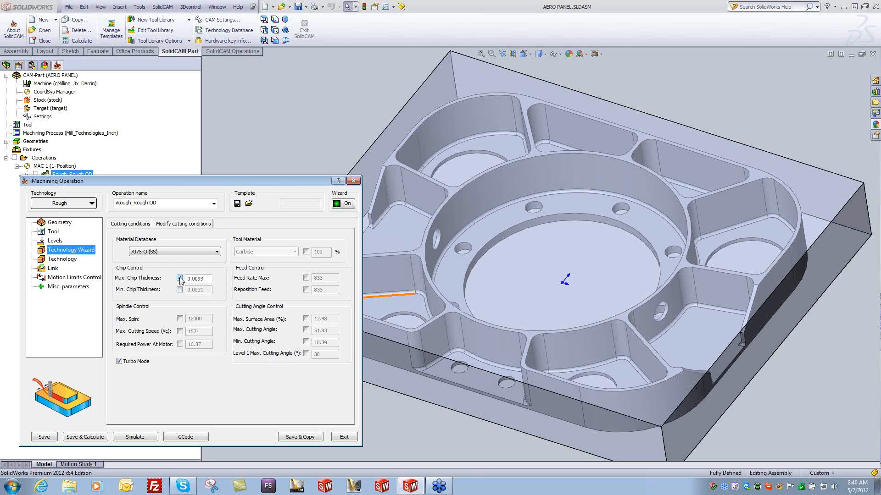
left_click(179, 278)
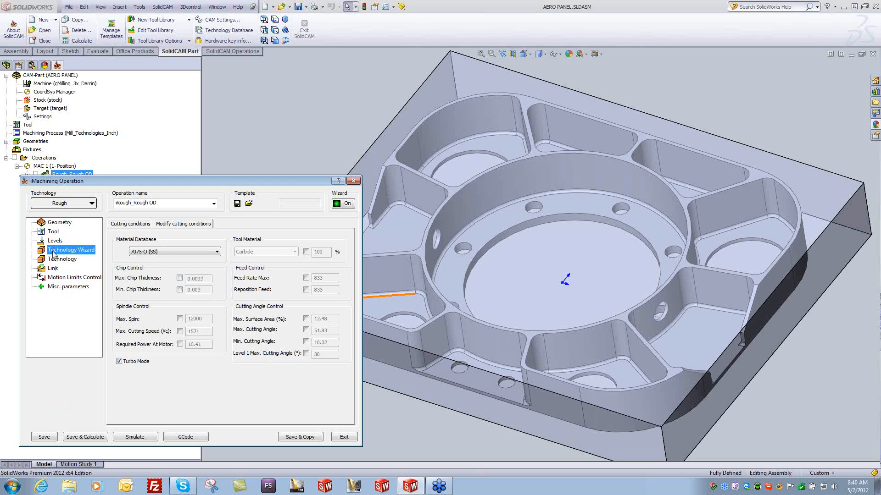
Inspect the iData of the Ø0.5 4FL End Mill, clear its Max. Chip Thickness override, and cancel the tool selection.
left_click(53, 233)
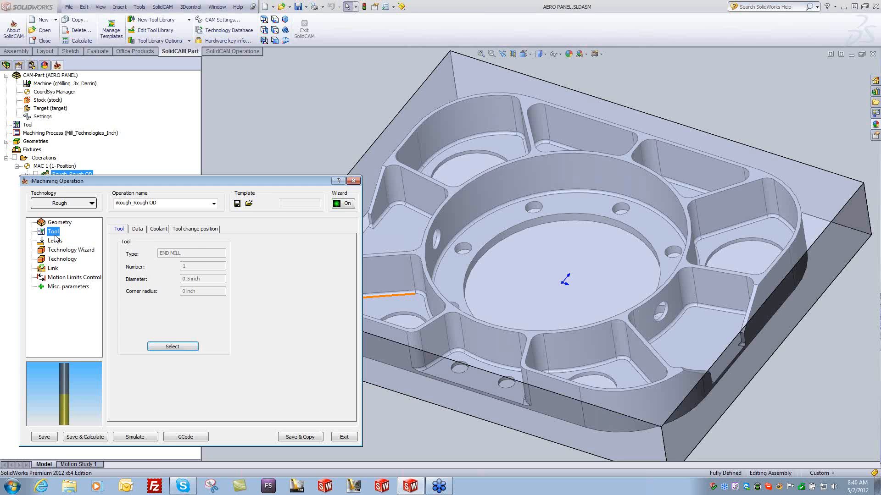
left_click(187, 348)
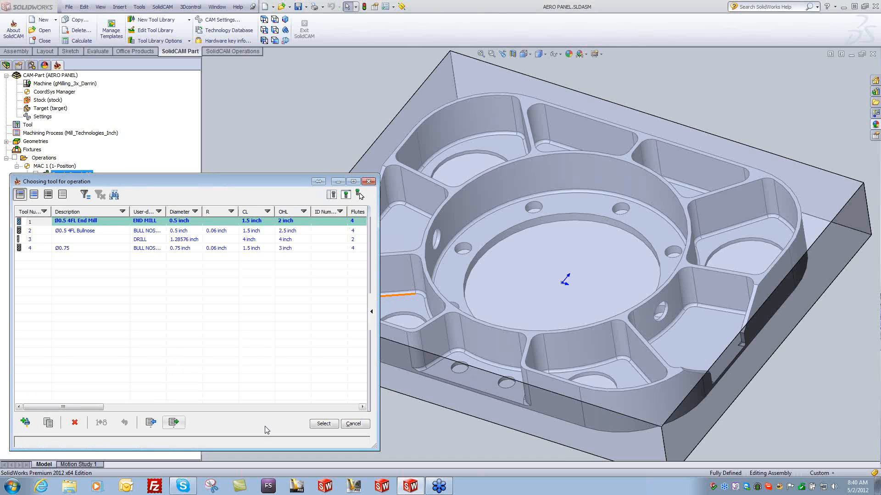
left_click_drag(369, 315, 370, 314)
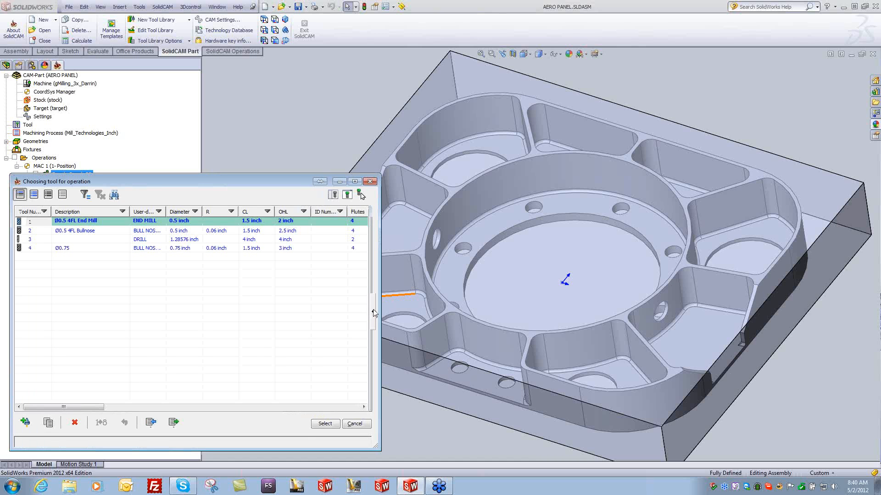
left_click(370, 314)
left_click(210, 255)
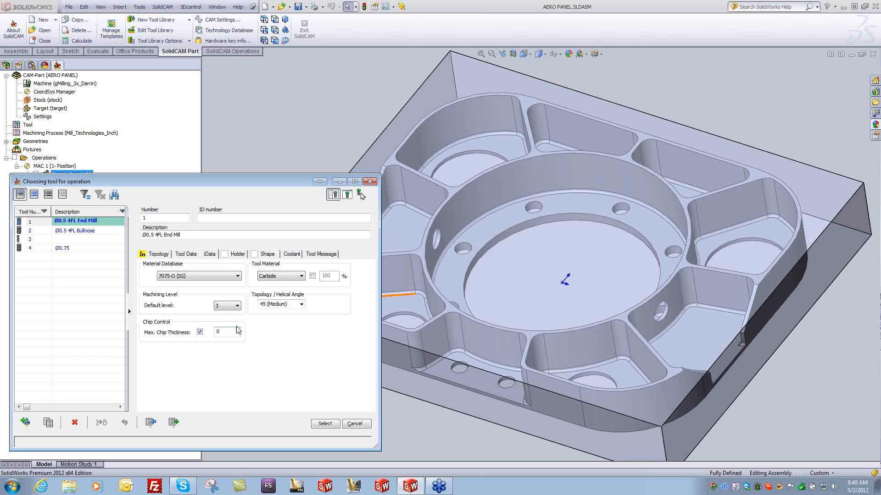
left_click(200, 331)
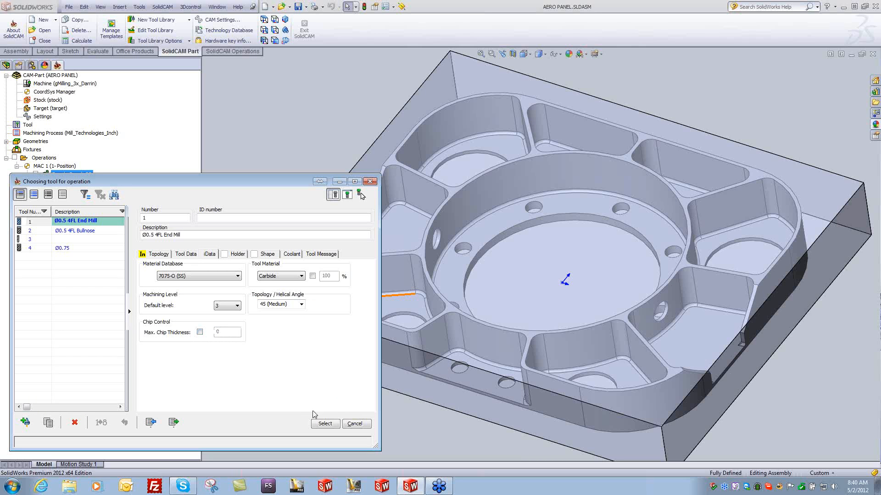
left_click(354, 424)
left_click(393, 110)
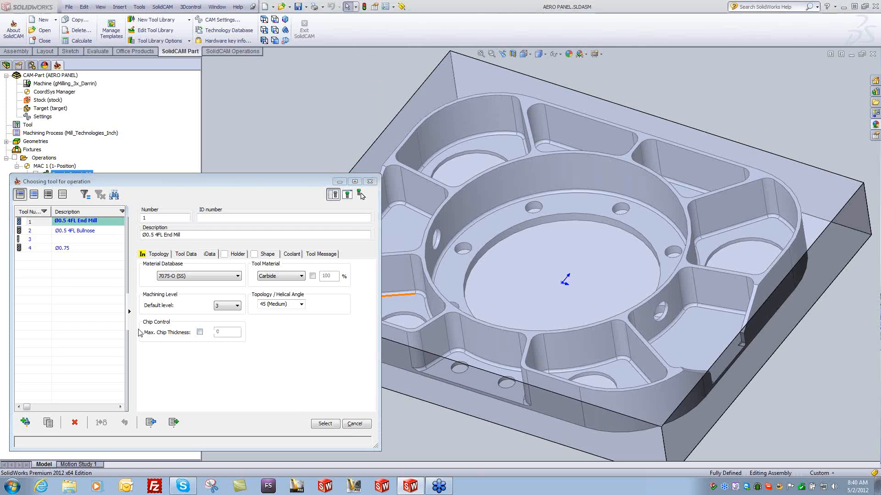
Review the Technology Wizard's cutting conditions and modified cutting conditions, and exit the operation without saving.
left_click(67, 251)
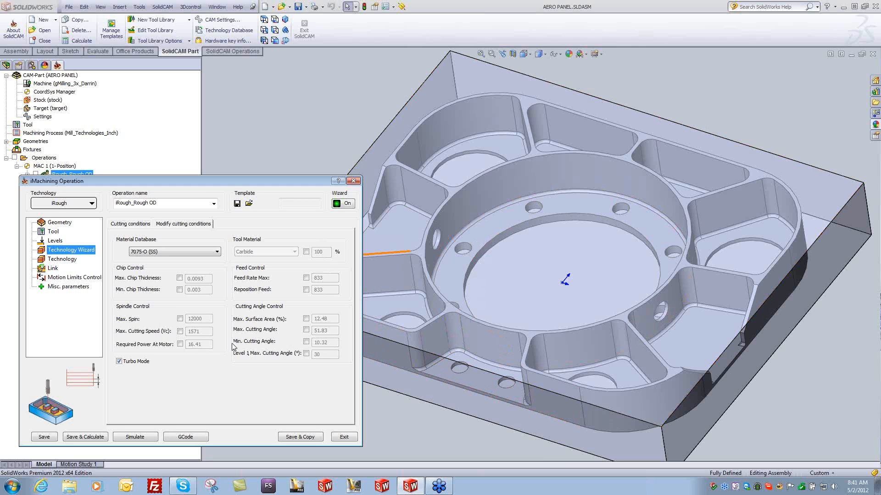
left_click(147, 224)
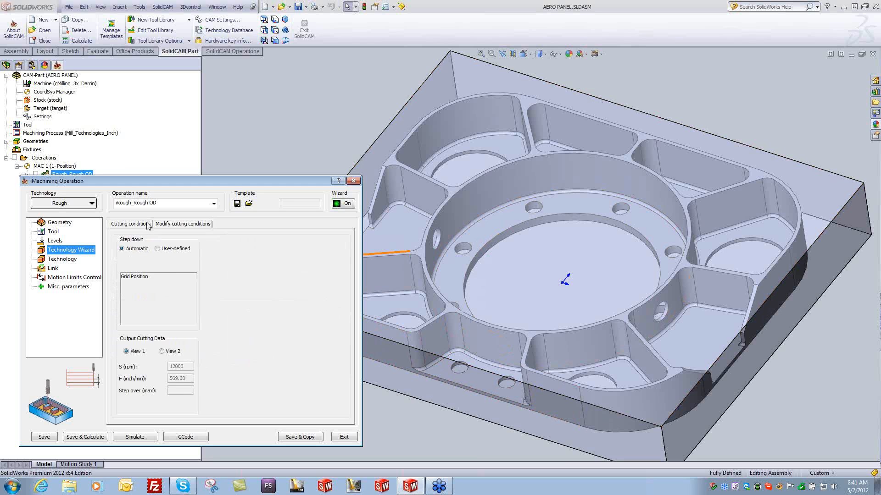
left_click(197, 225)
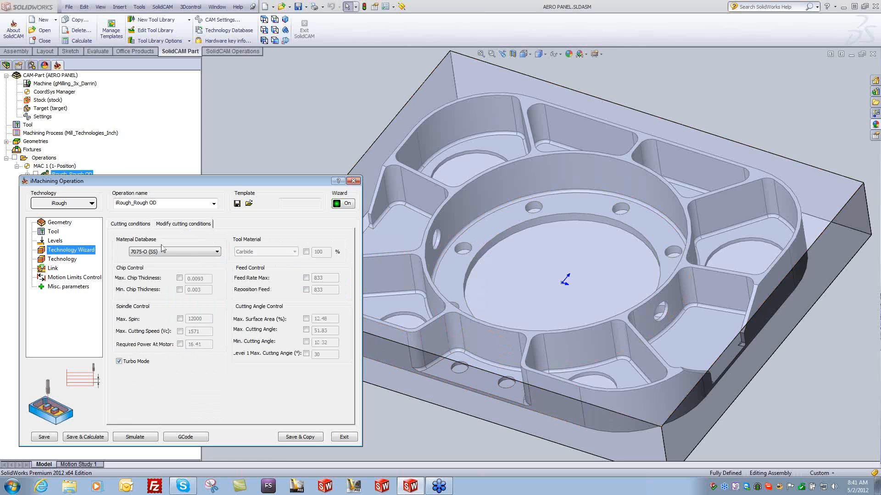
left_click(141, 223)
left_click(344, 436)
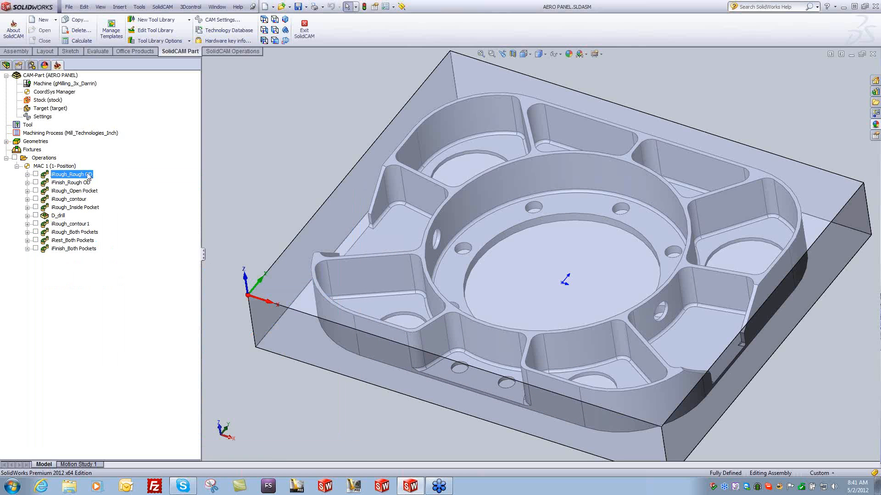
Turn off the Advanced cutting condition option in the CAM-Part's iMachining settings and apply it.
double_click(43, 116)
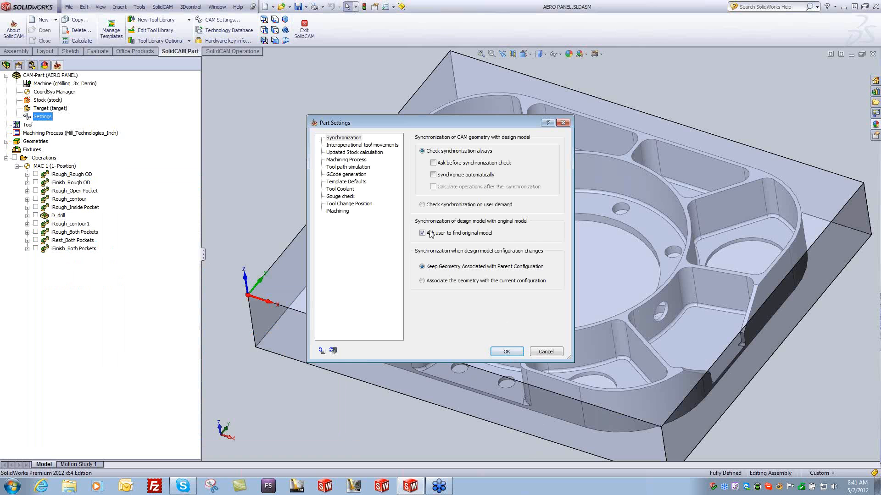
left_click(337, 211)
left_click(506, 352)
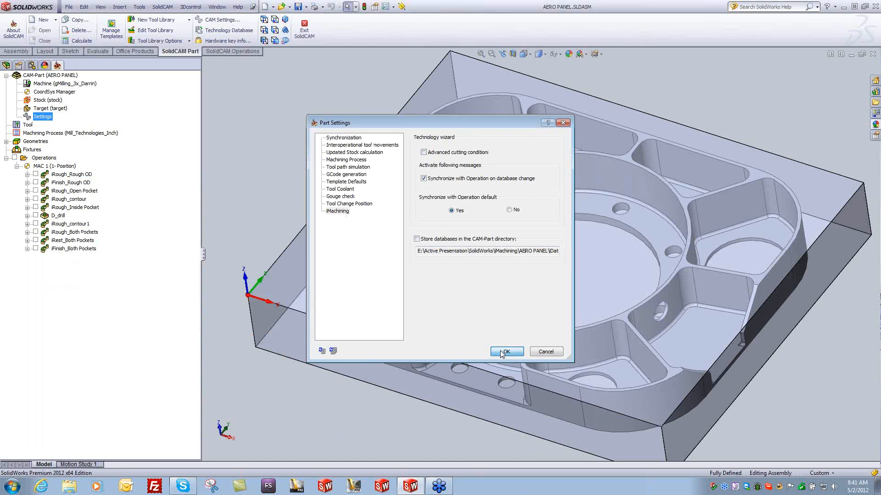
Check the Technology Wizard cutting data and level 8 setting in iRough_Rough OD, and exit the operation.
left_click(57, 176)
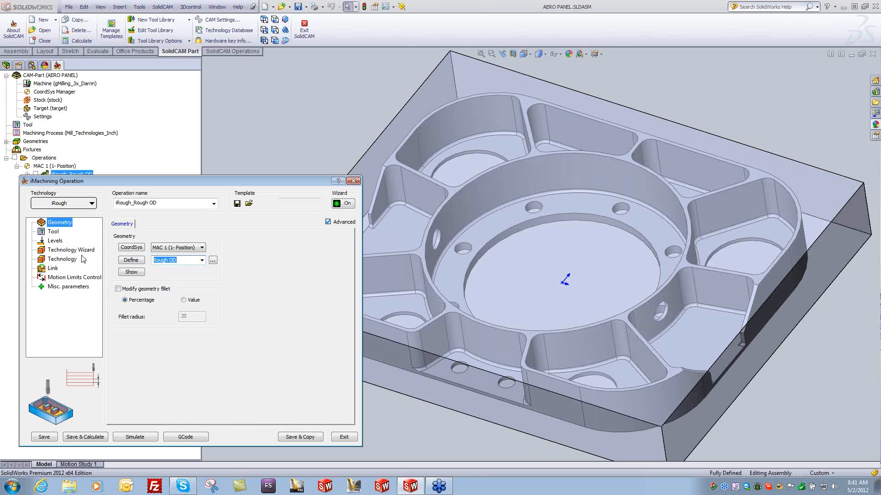
left_click(74, 249)
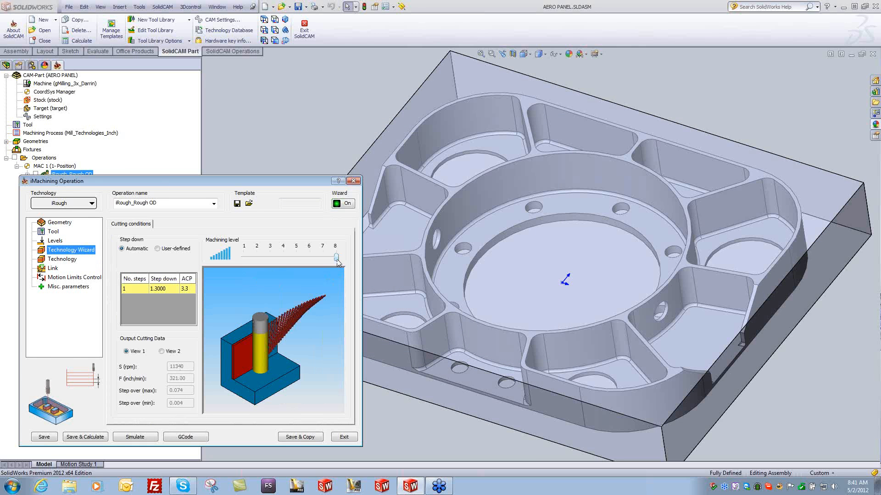
left_click_drag(337, 258, 412, 262)
left_click(344, 437)
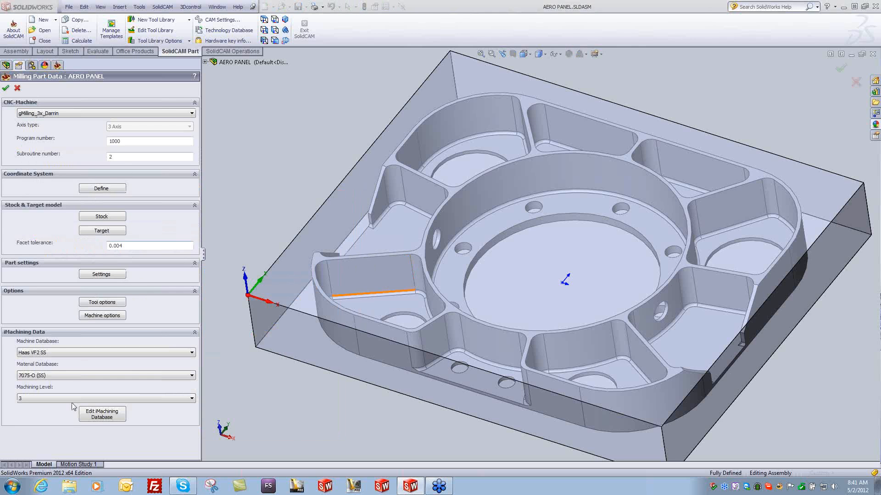
Review the Turbo Mode options of the 7075-O (SS) material in the iMachining database, and close the database and part data.
left_click(93, 416)
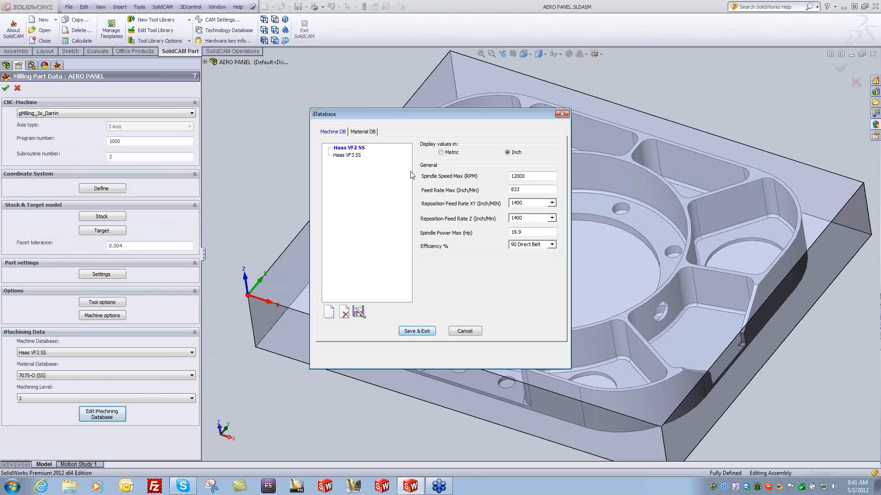
left_click(371, 132)
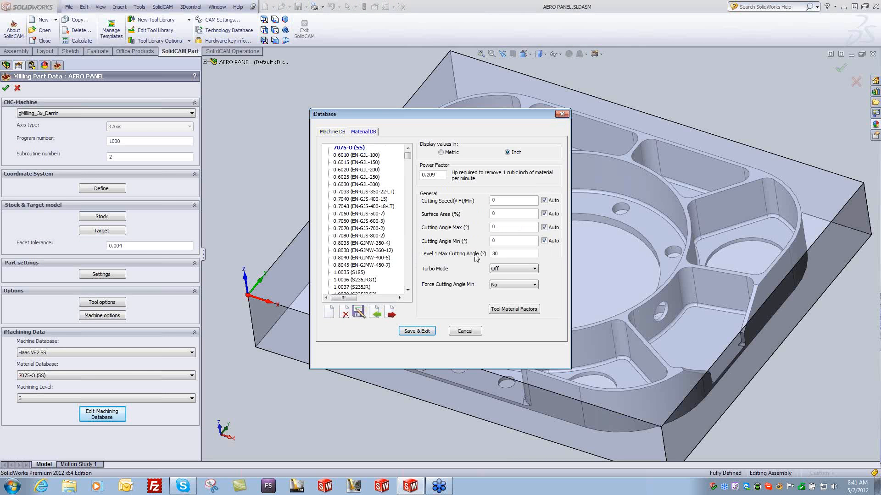
left_click(498, 270)
left_click(497, 283)
left_click(502, 269)
left_click(500, 282)
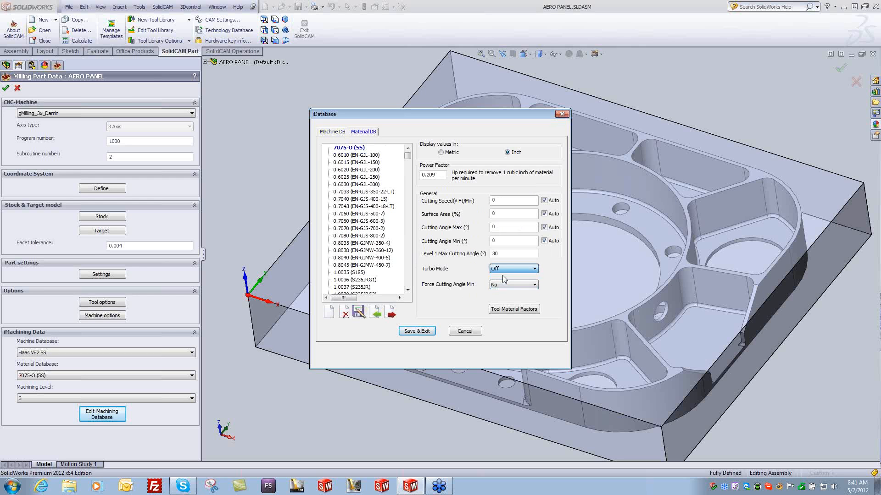
left_click(401, 332)
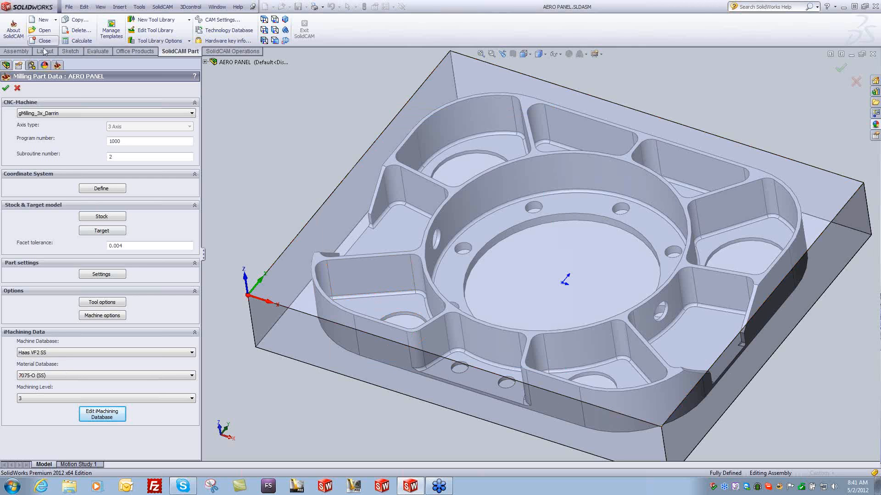
left_click(6, 89)
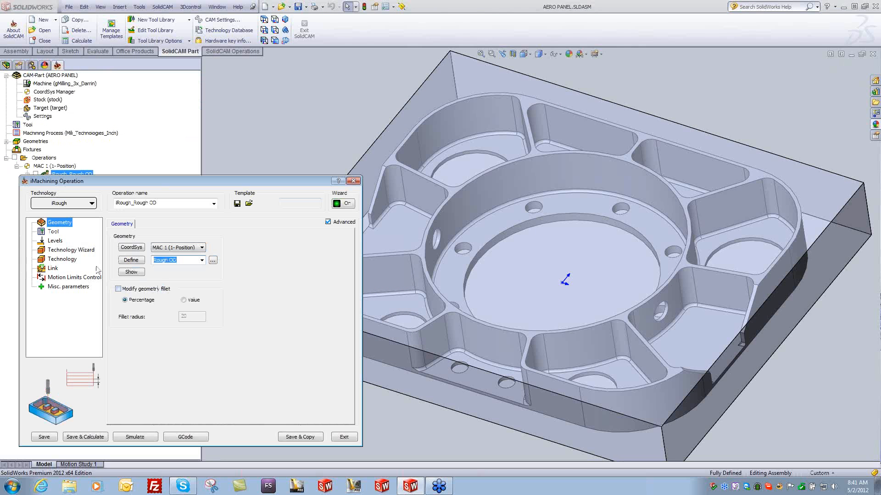
Compare the wall/island offsets of the iRough, iRest and iFinish technologies in the Rough OD operation.
left_click(57, 259)
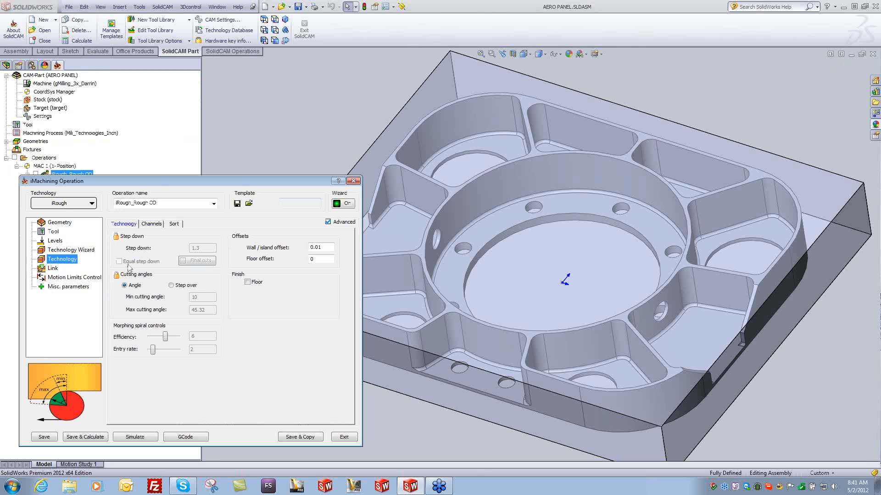
left_click(317, 248)
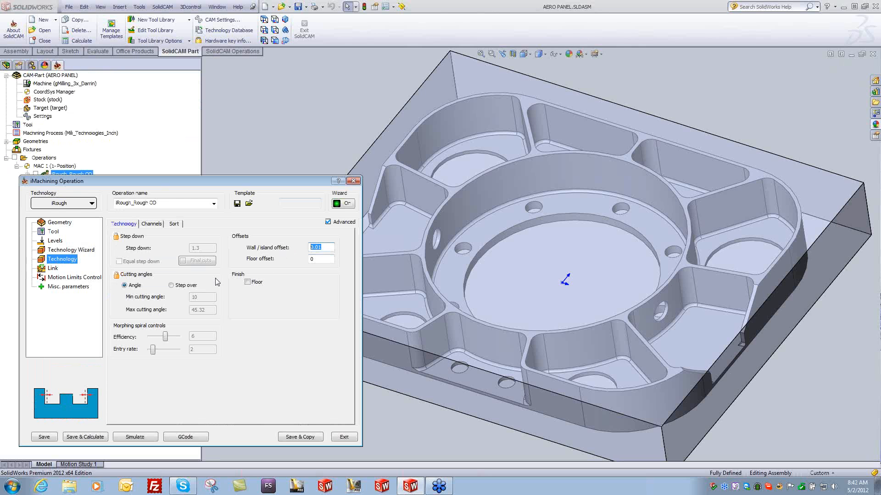
left_click(65, 203)
left_click(54, 225)
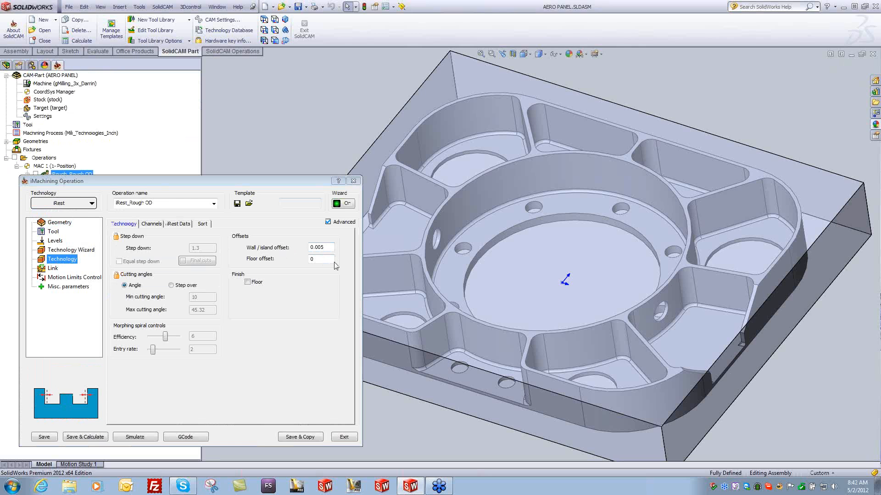
left_click(66, 203)
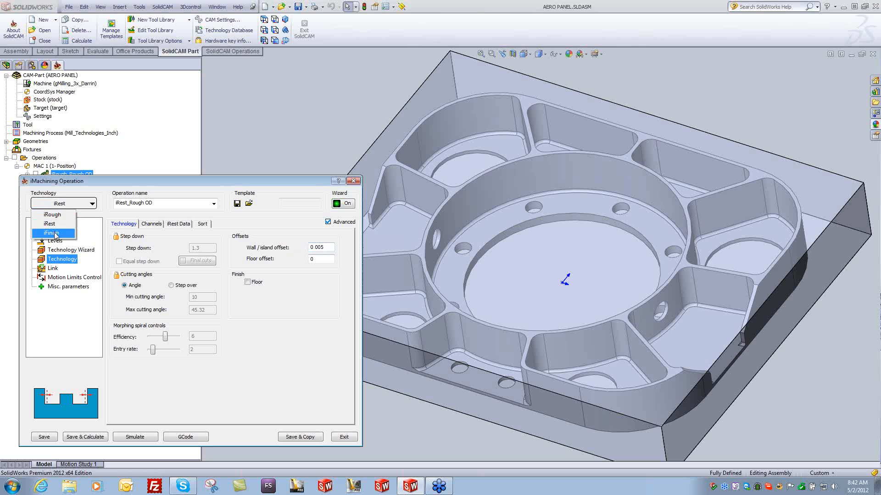
left_click(57, 233)
left_click(62, 205)
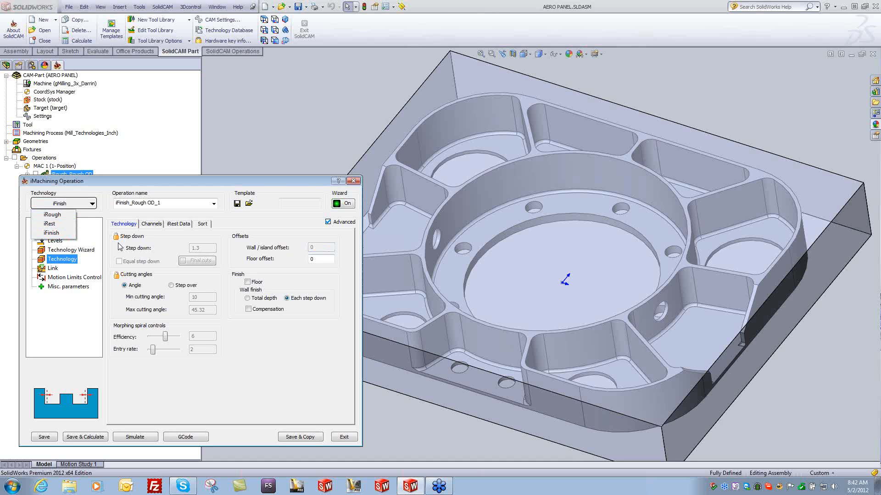
left_click(54, 224)
Set the iRest wall/island offset to 0.01 and switch the operation's technology back to iRough.
left_click_drag(330, 246, 285, 251)
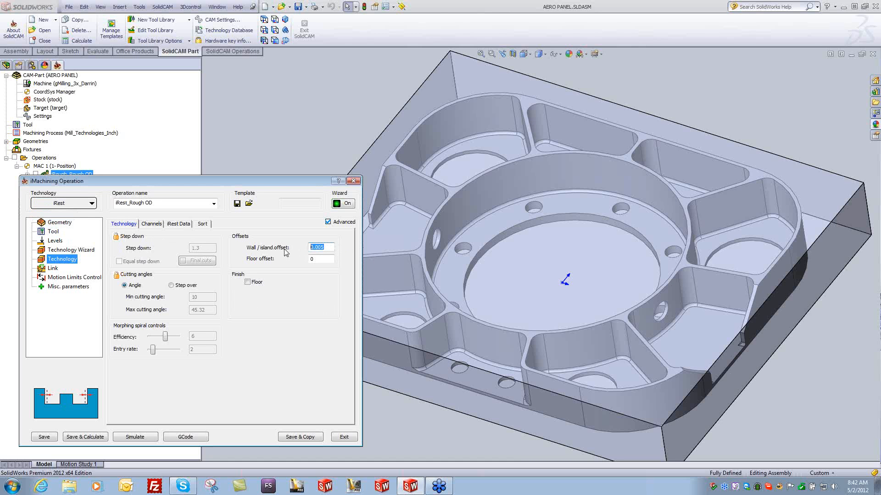
type(".01")
left_click(82, 204)
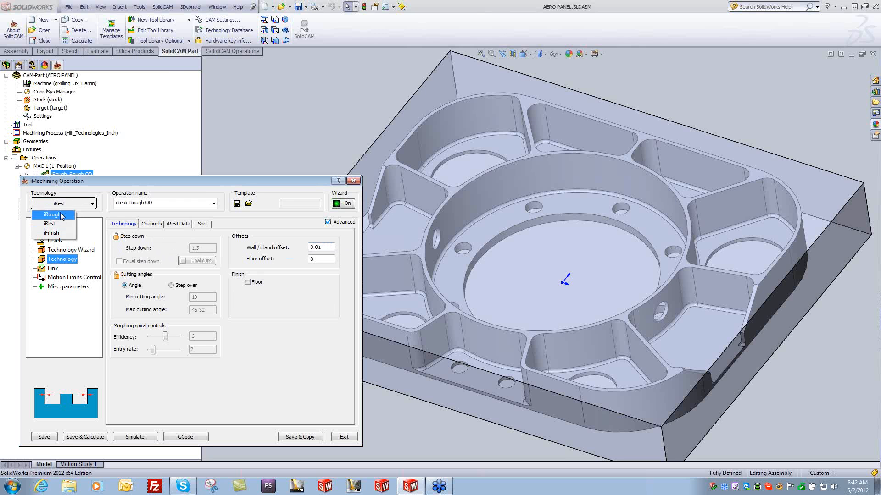
left_click(62, 216)
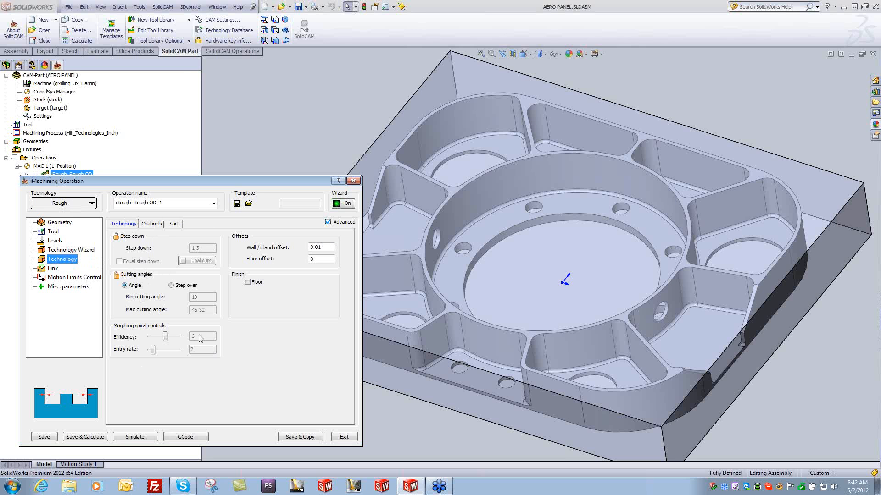
Examine the morphing spiral Efficiency and Entry rate controls alongside the displayed iRough_Rough OD tool path at the stock corner, and exit the operation.
left_click(156, 341)
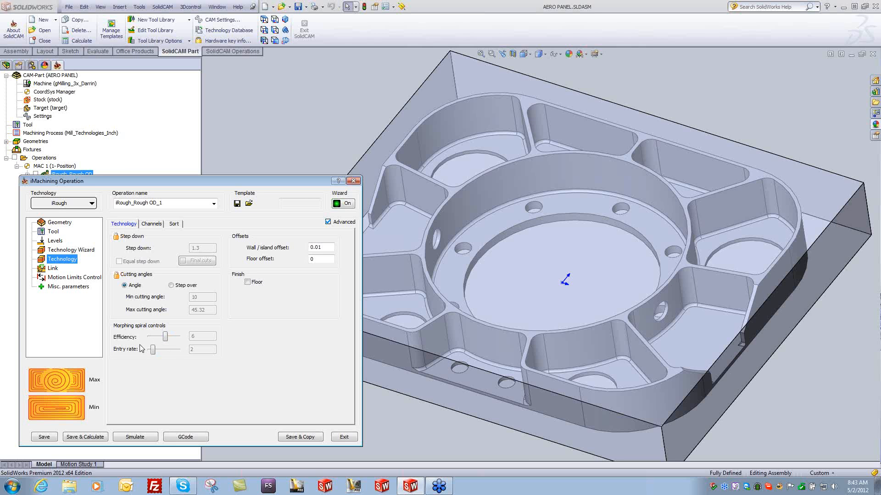
mouse_move(153, 352)
left_mouse_down()
mouse_move(186, 354)
mouse_move(153, 354)
left_mouse_up()
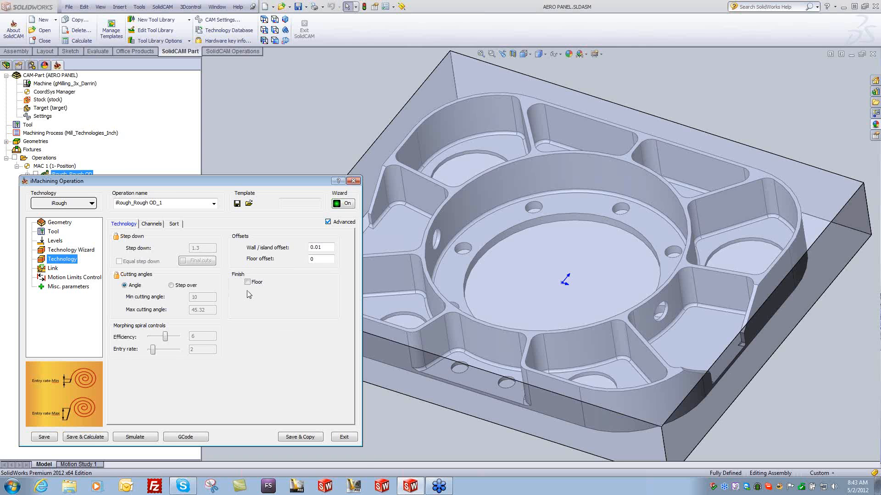
left_click_drag(150, 183, 155, 233)
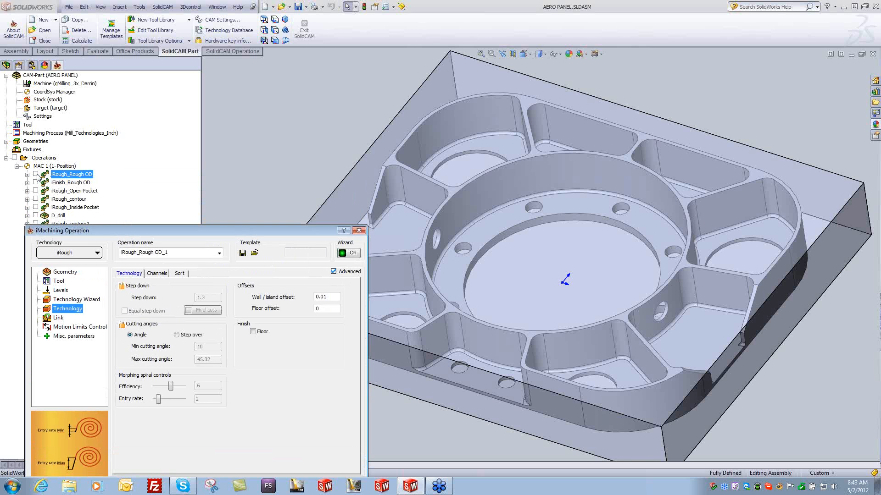
left_click(35, 174)
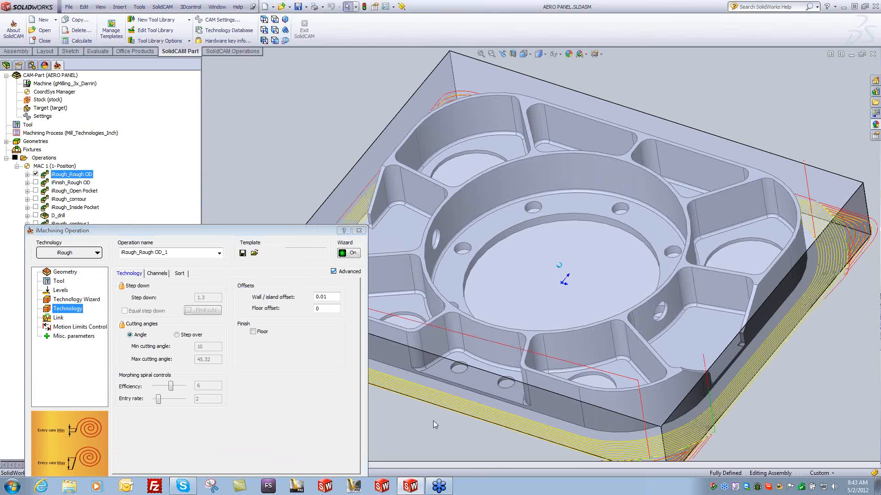
scroll(435, 425, "down", 8)
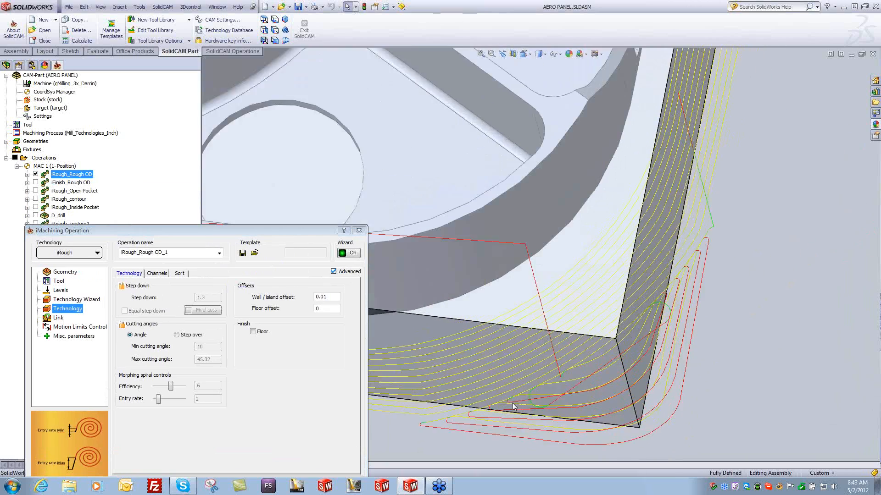
mouse_move(513, 406)
middle_mouse_down()
mouse_move(657, 290)
mouse_move(646, 341)
mouse_move(631, 347)
mouse_move(605, 328)
mouse_move(628, 382)
middle_mouse_up()
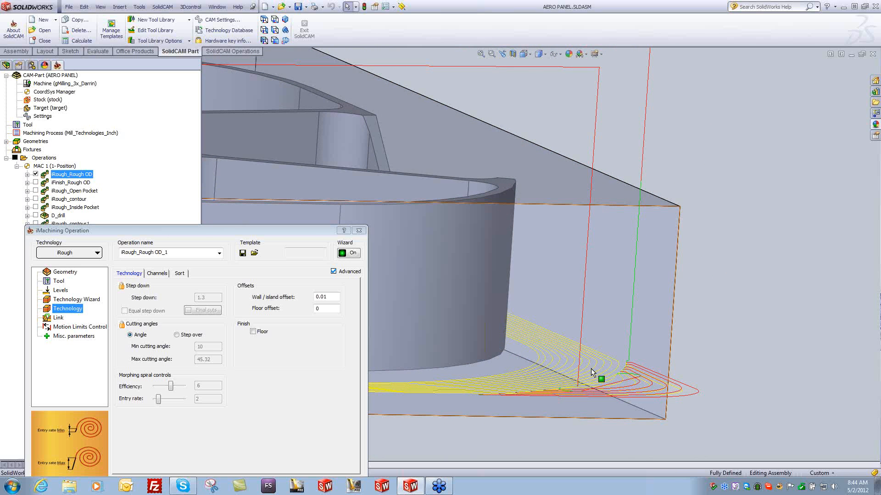
middle_click_drag(591, 372, 622, 344)
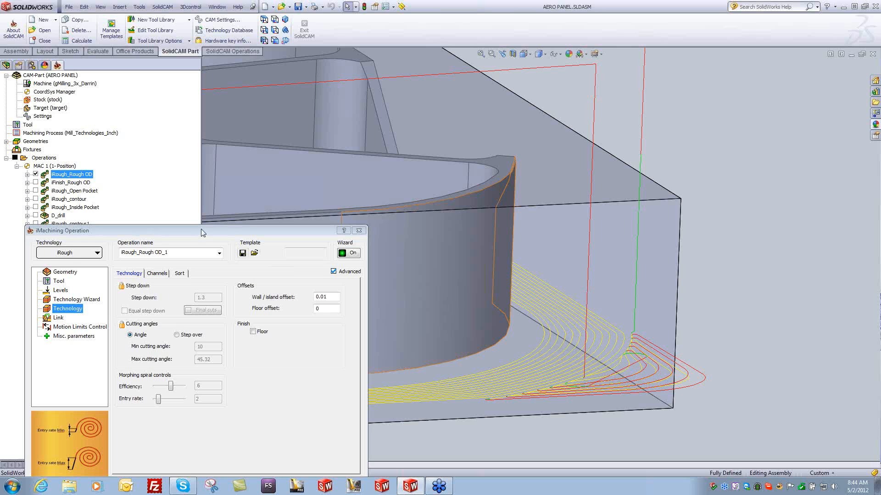
left_click_drag(198, 228, 200, 196)
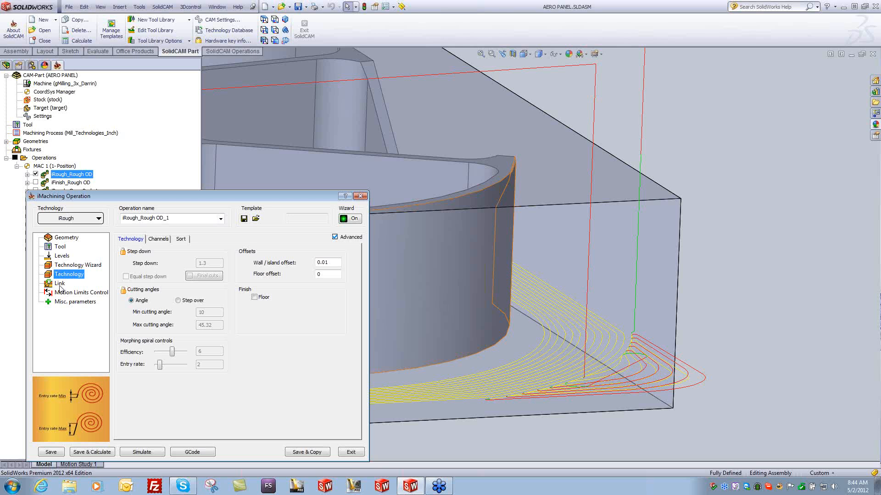
left_click(352, 453)
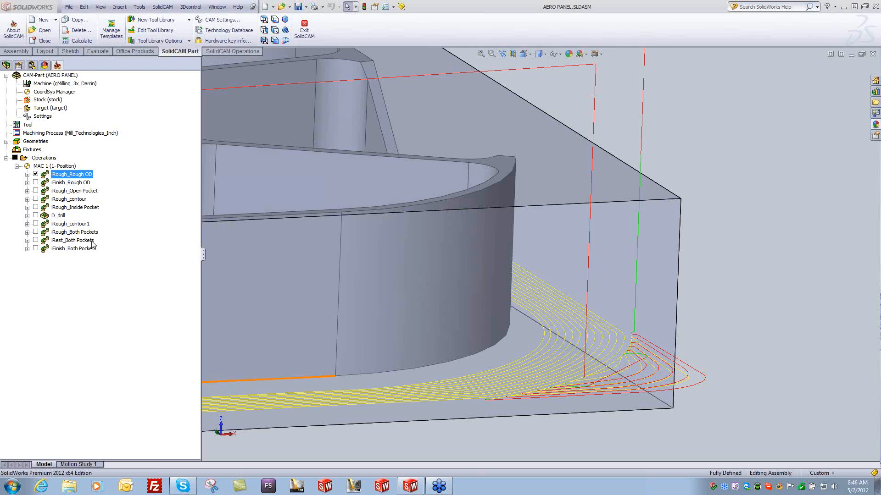
Open the iFinish_Both Pockets operation and review its tool, levels and Technology Wizard cutting conditions.
left_click(73, 249)
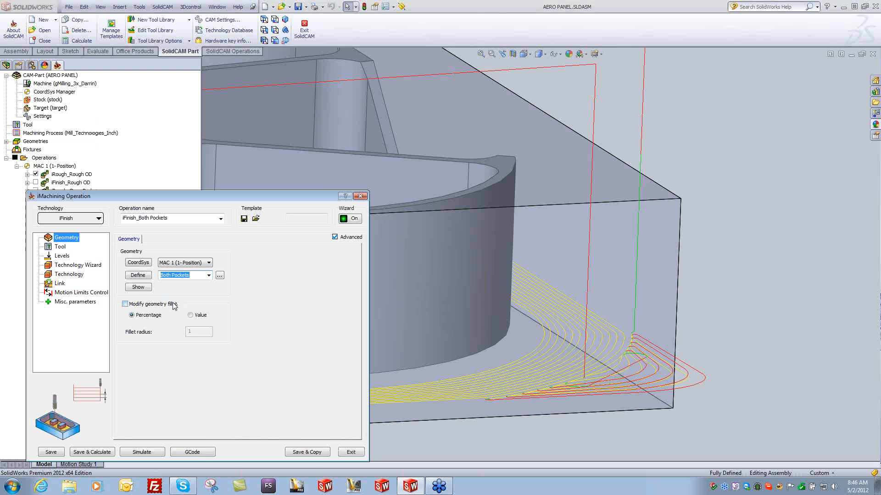
left_click(64, 248)
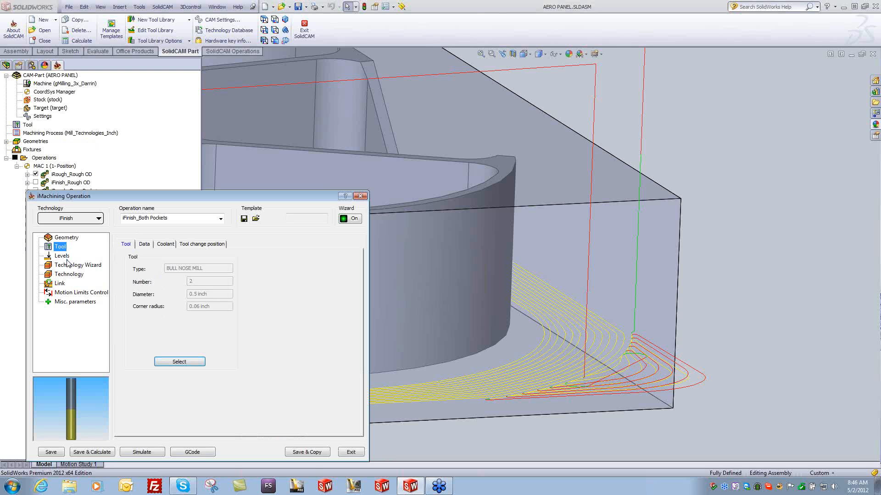
left_click(63, 256)
left_click(69, 265)
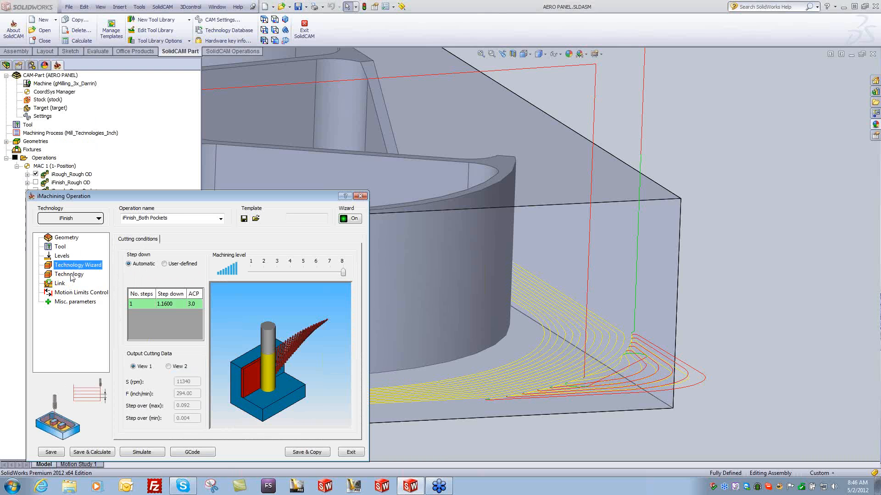
Set the wall finish of iFinish_Both Pockets to Total depth and turn on Compensation.
left_click(70, 275)
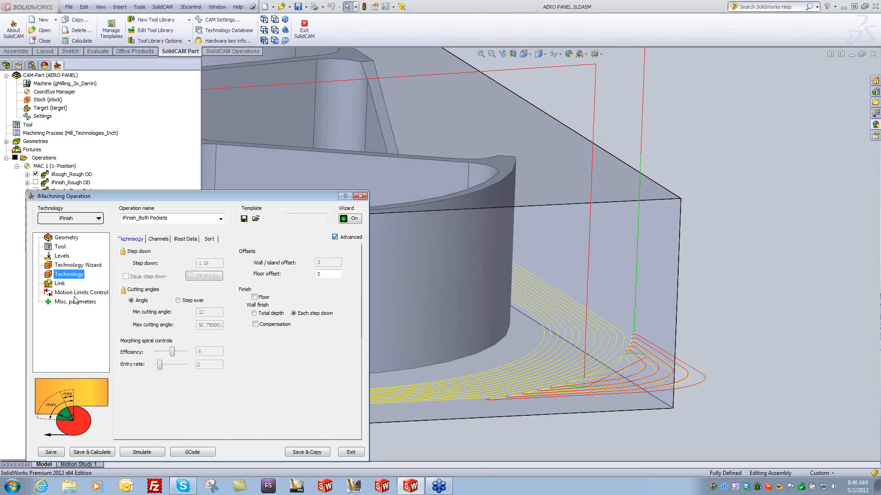
left_click(255, 313)
left_click(255, 325)
Review the channel, iRest parent operation, sort, link and Technology Wizard settings of iFinish_Both Pockets, and close the operation without saving.
left_click(159, 240)
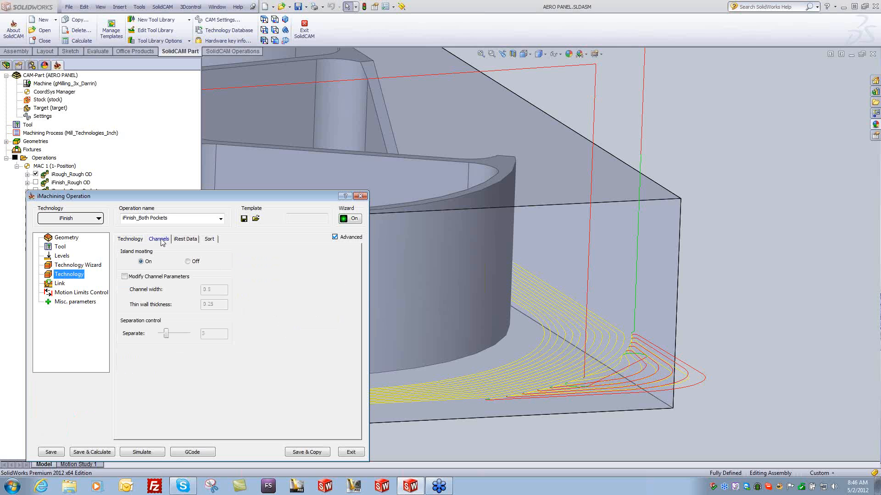
left_click(186, 240)
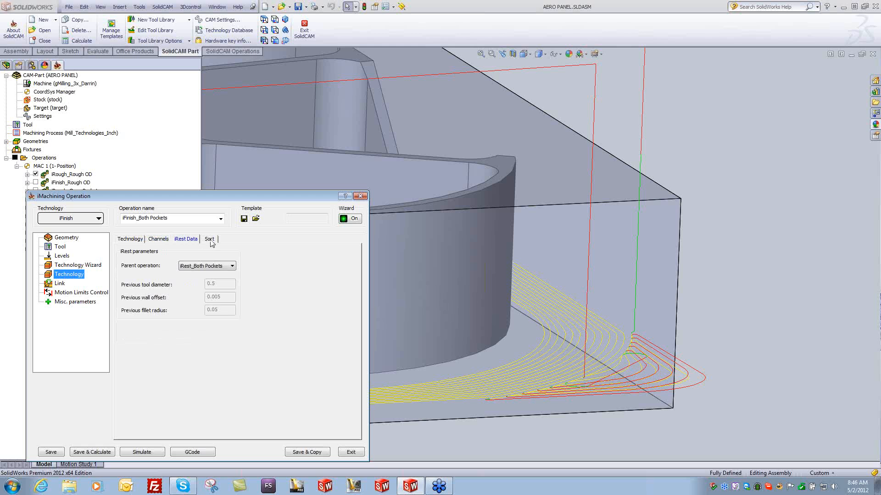
left_click(206, 267)
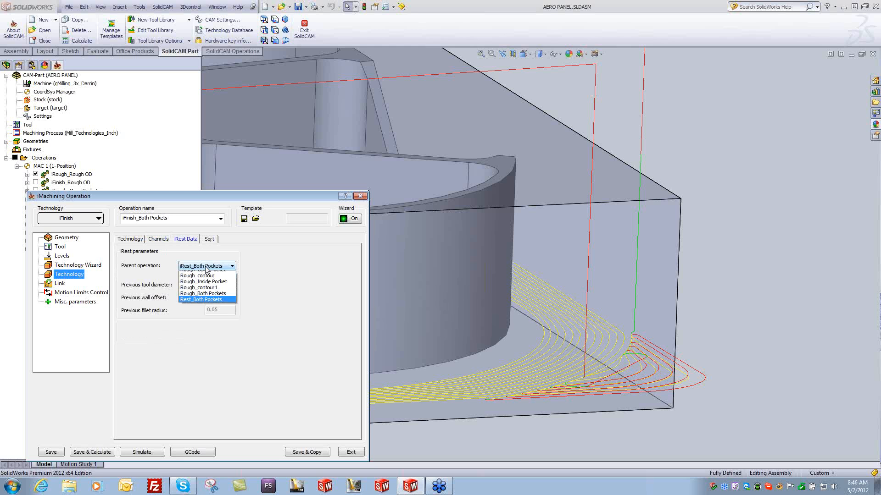
left_click(206, 269)
left_click(209, 239)
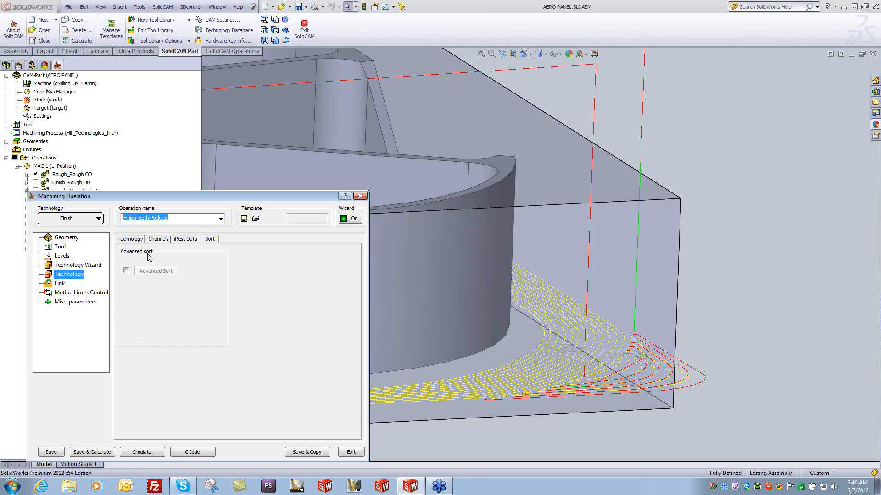
left_click(137, 241)
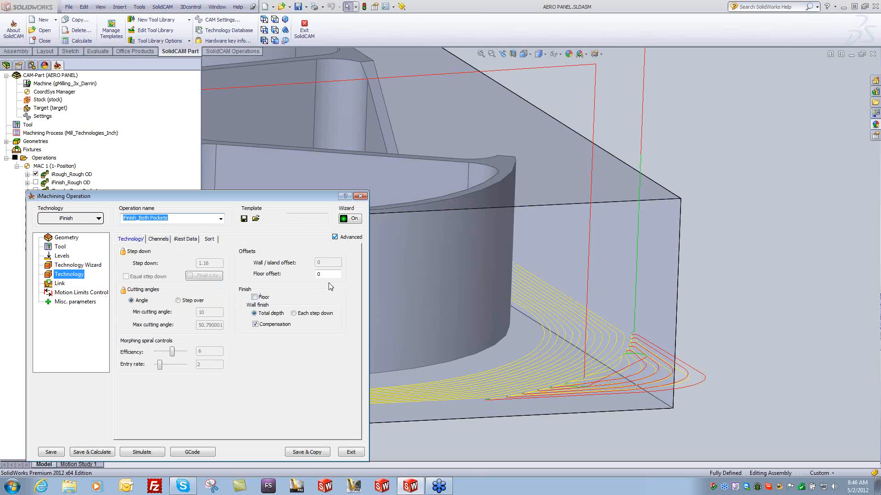
left_click(61, 283)
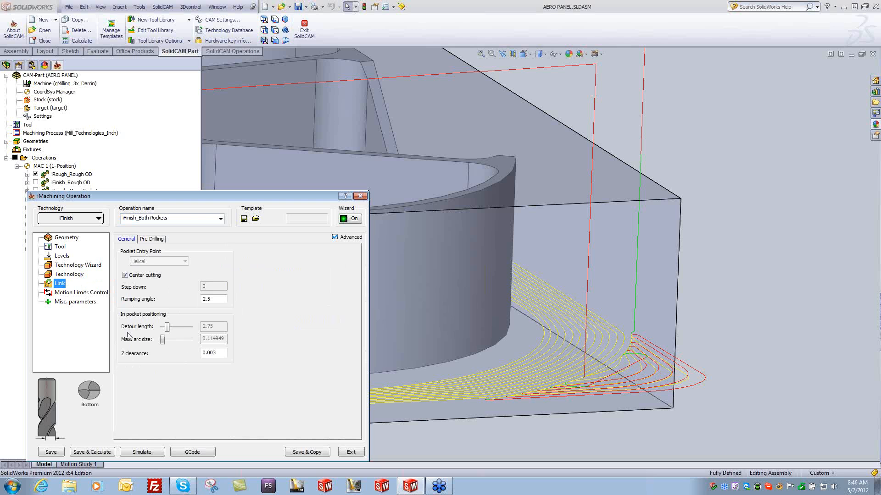
left_click(73, 273)
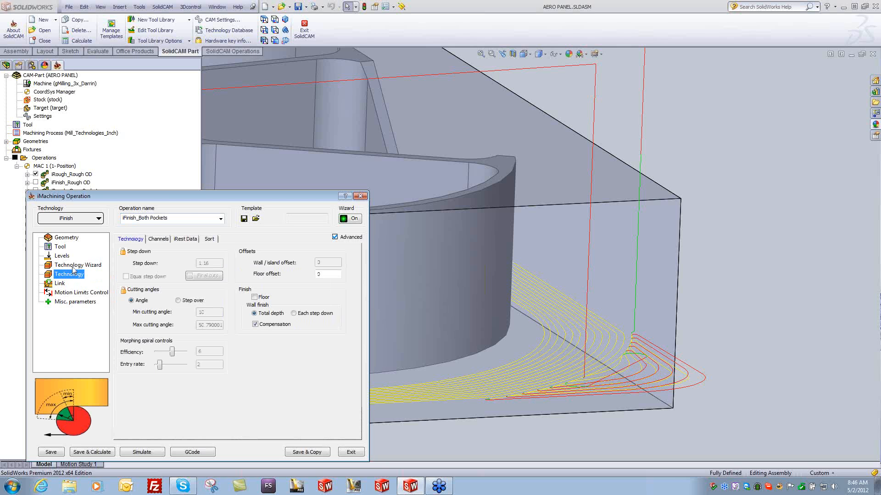
left_click(73, 265)
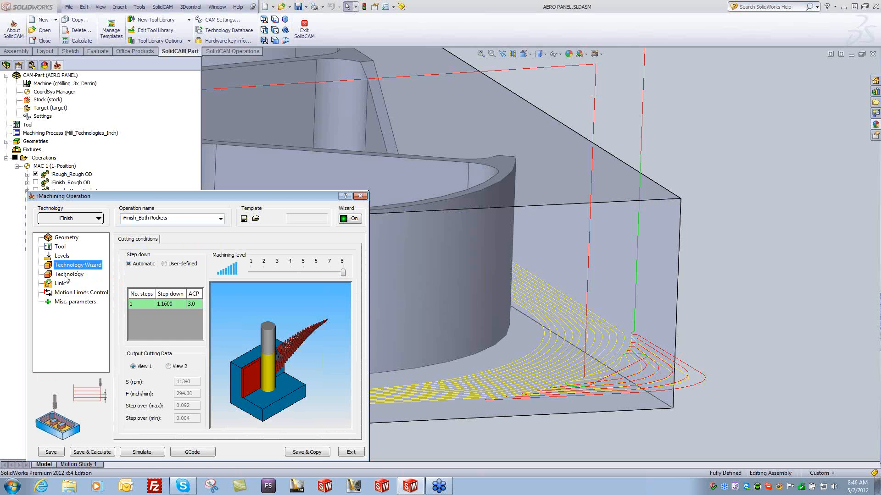
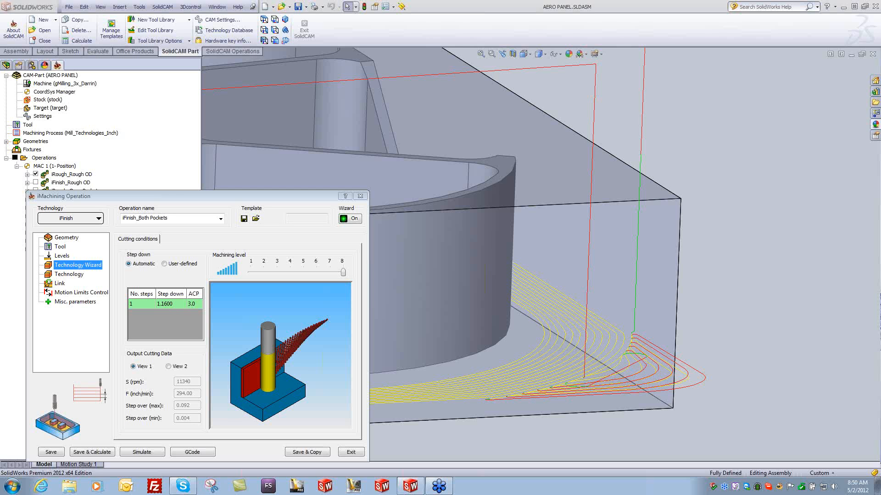
left_click(360, 196)
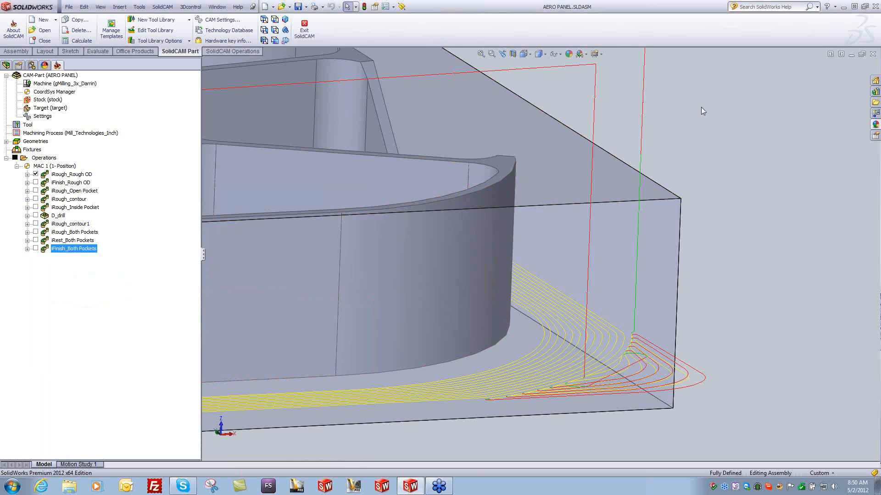
Hide the iRough_Rough OD tool path so that only the aero panel and its stock are shown.
scroll(700, 108, "up", 5)
middle_click_drag(701, 107, 541, 147)
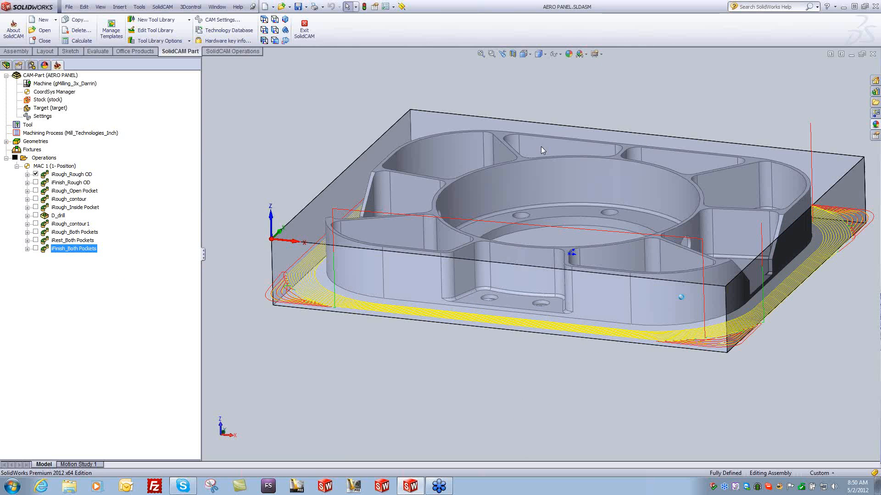
middle_click_drag(427, 190, 330, 188)
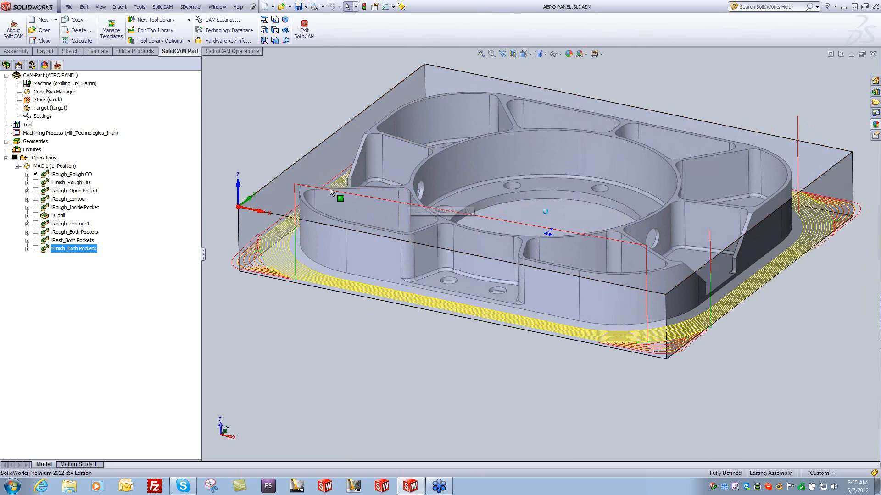
left_click(44, 158)
left_click(36, 174)
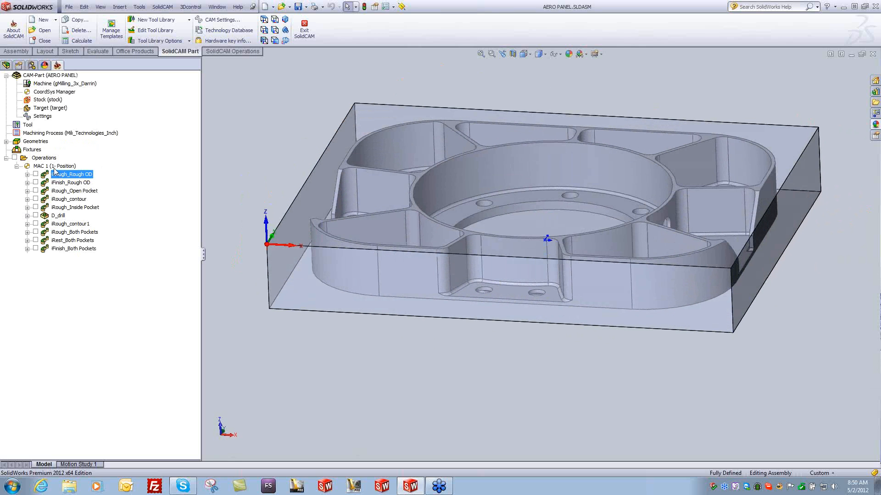
Add an iMachining operation after iFinish_Both Pockets and define its geometry as an Auto-constant Z chain around the stock's upper edges.
right_click(64, 252)
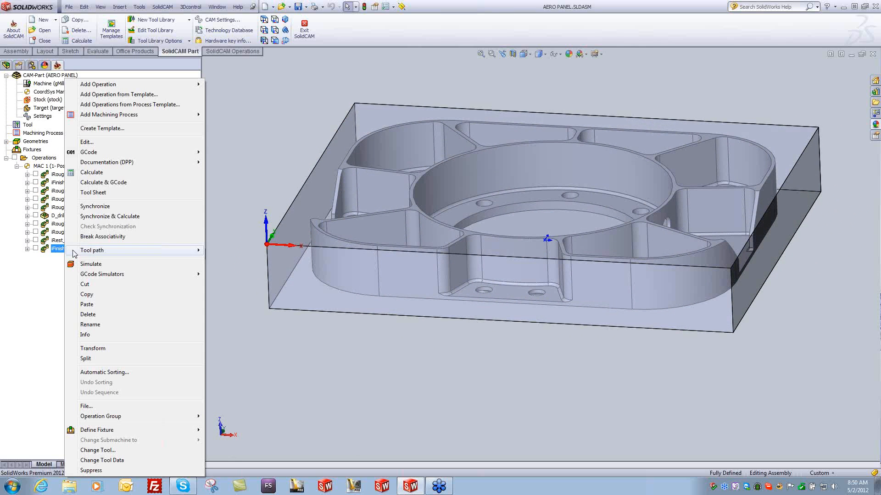
mouse_move(106, 85)
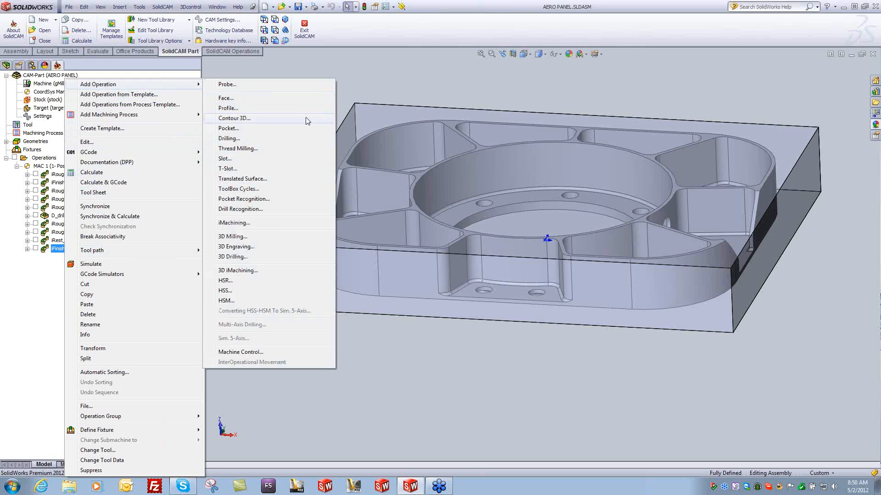
left_click(241, 224)
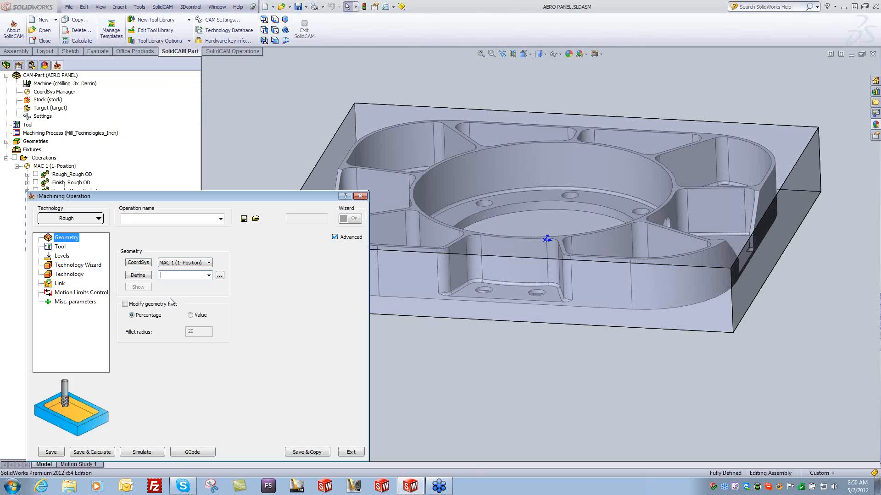
left_click(137, 275)
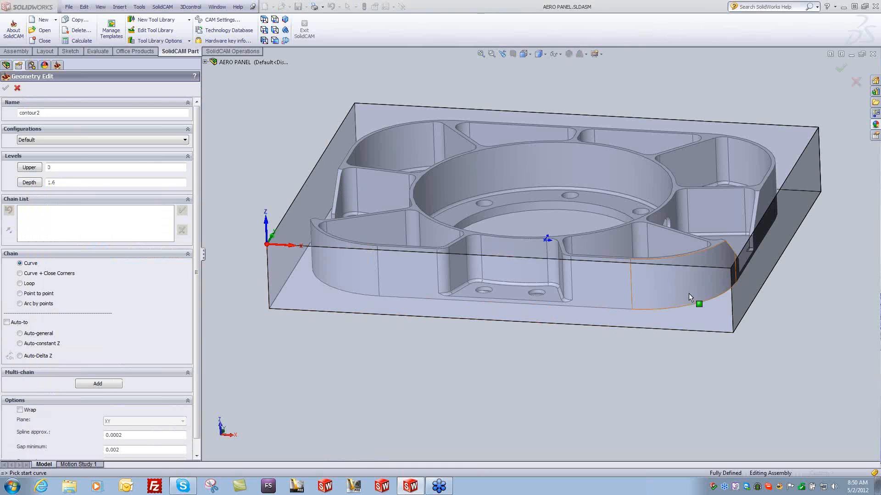
left_click(718, 266)
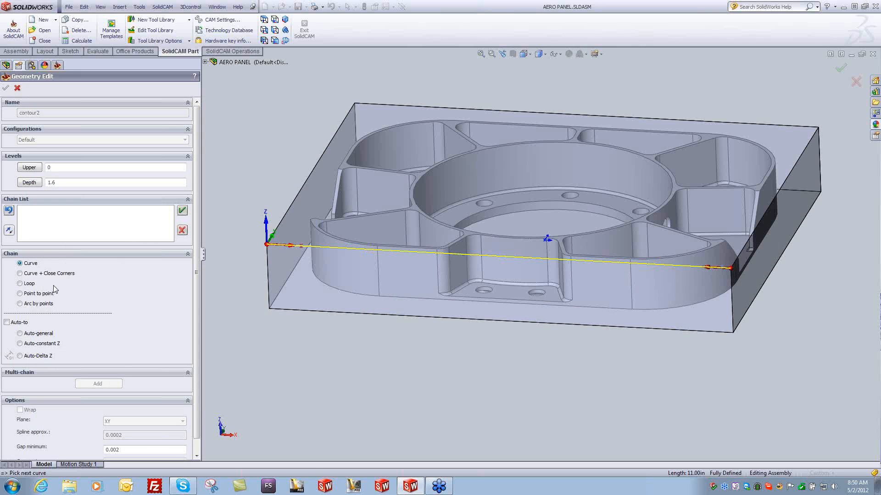
left_click(39, 344)
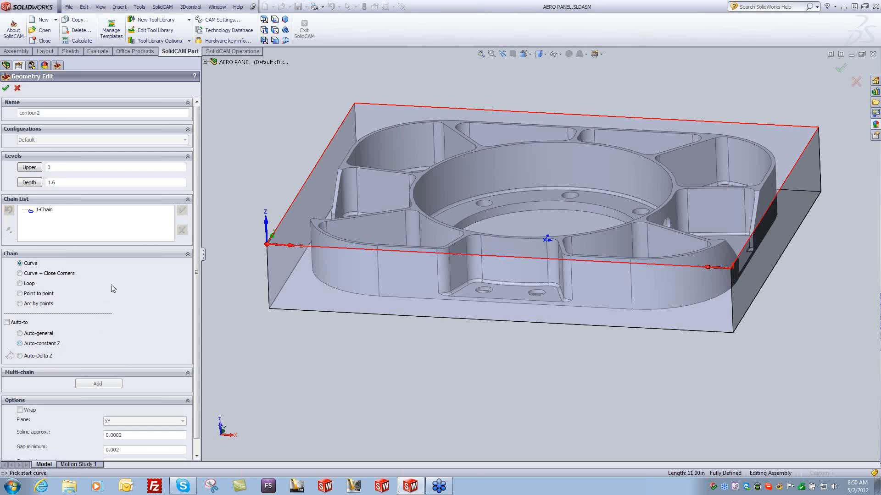
left_click(6, 88)
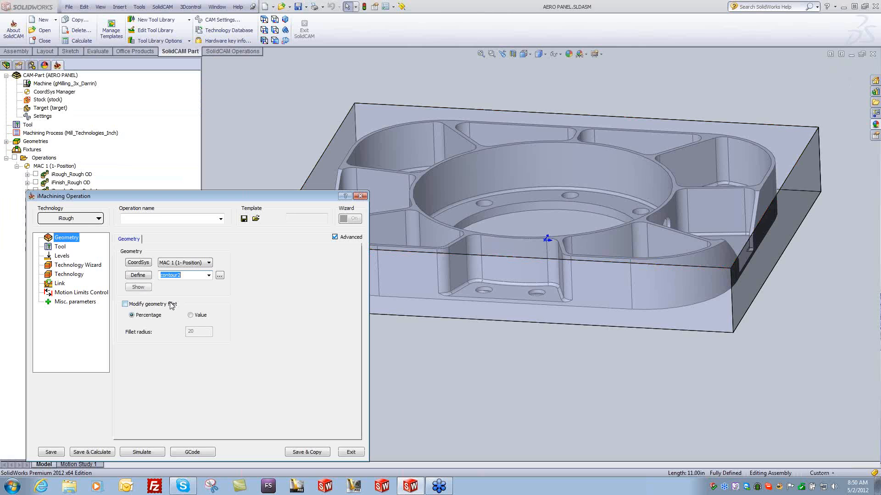
Create a new face mill as tool 5 with its default dimensions and select it for the iRough_contour2 operation.
left_click(167, 362)
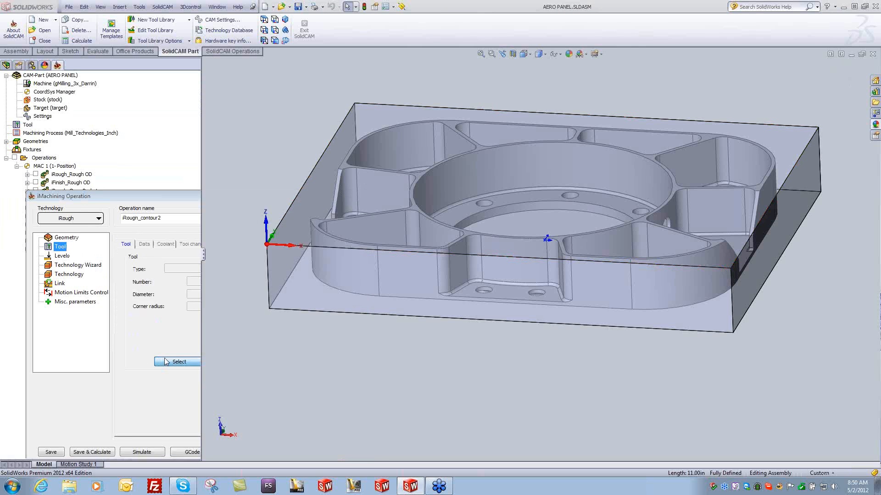
left_click(25, 422)
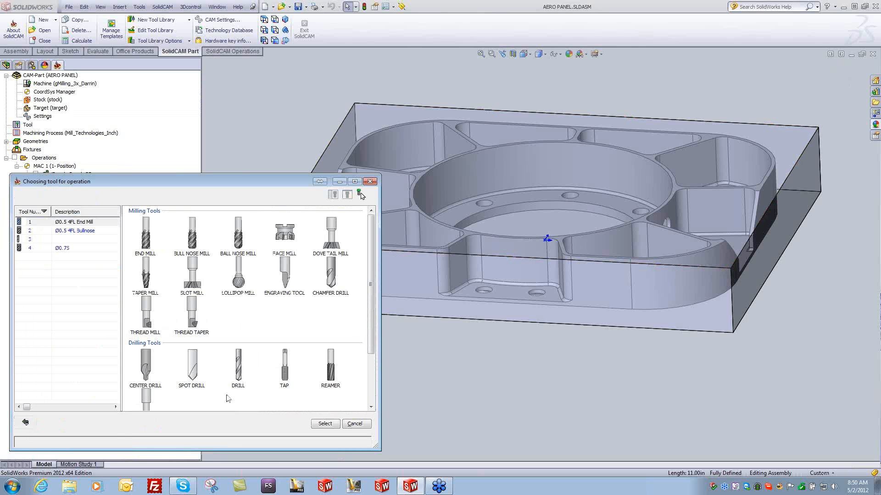
left_click(286, 239)
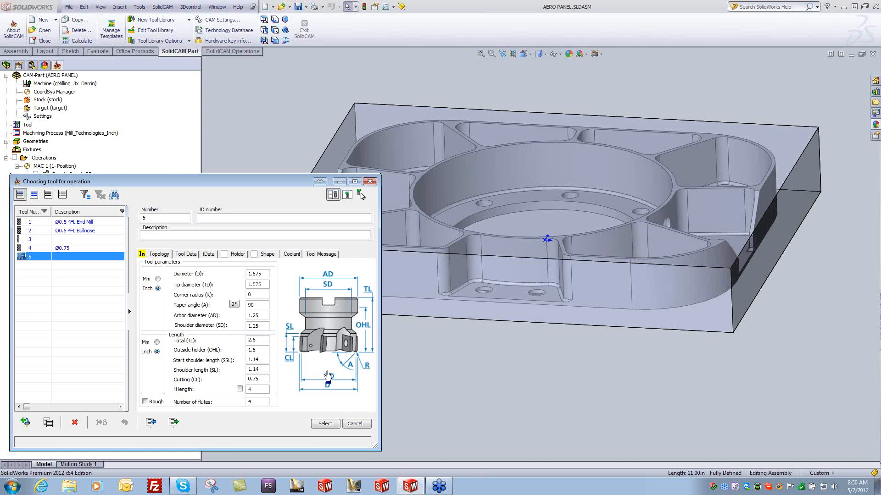
left_click(324, 424)
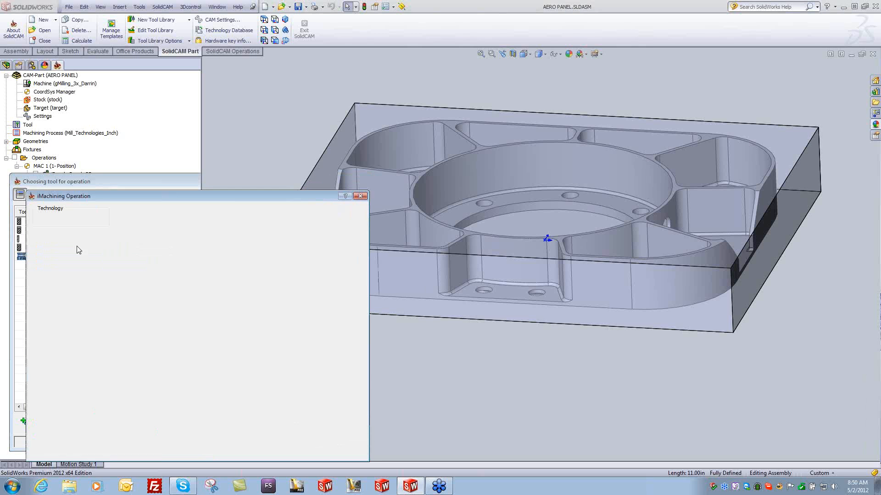
Pick the upper level at the stock's top corner and the pocket depth at the aero panel's top face, 0.1 deep.
left_click(62, 255)
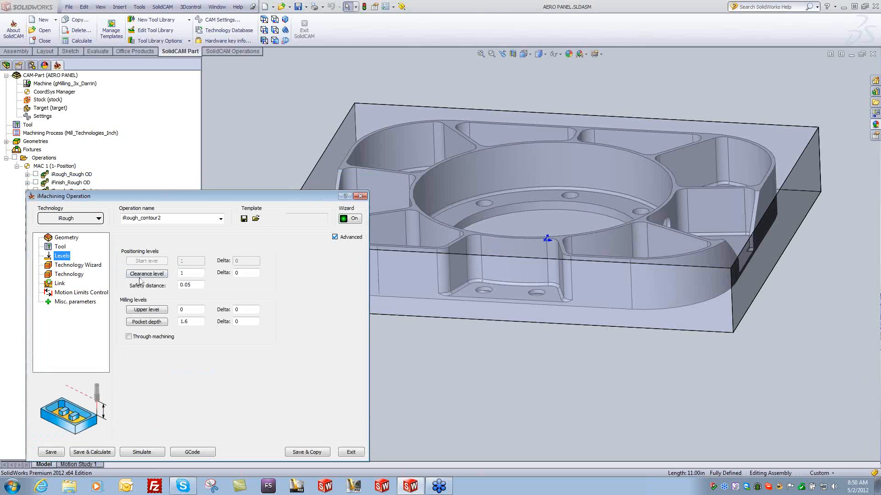
left_click(147, 310)
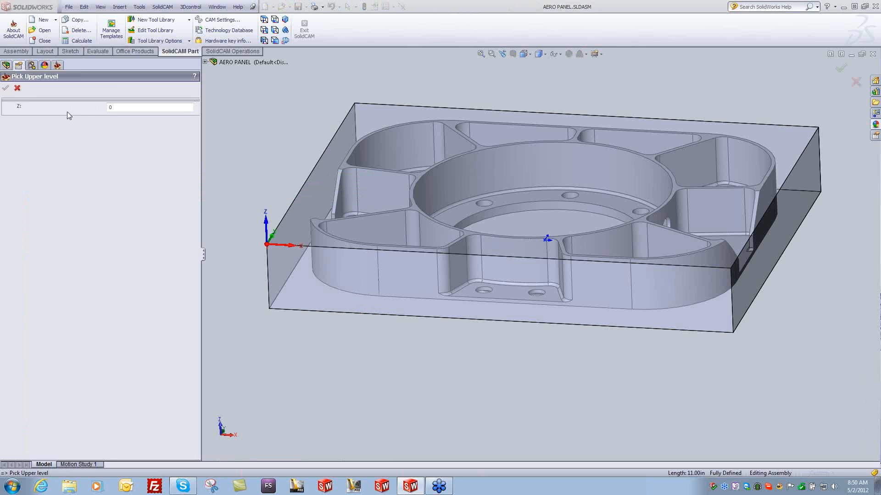
left_click(354, 103)
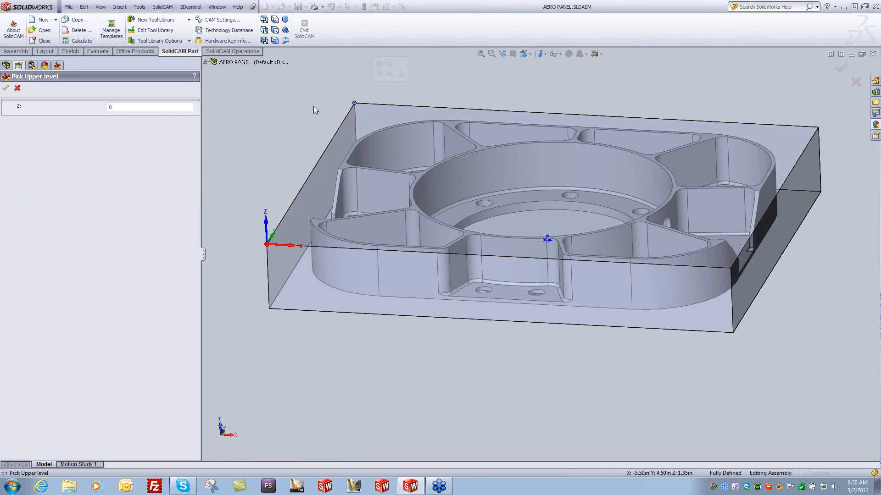
left_click(6, 89)
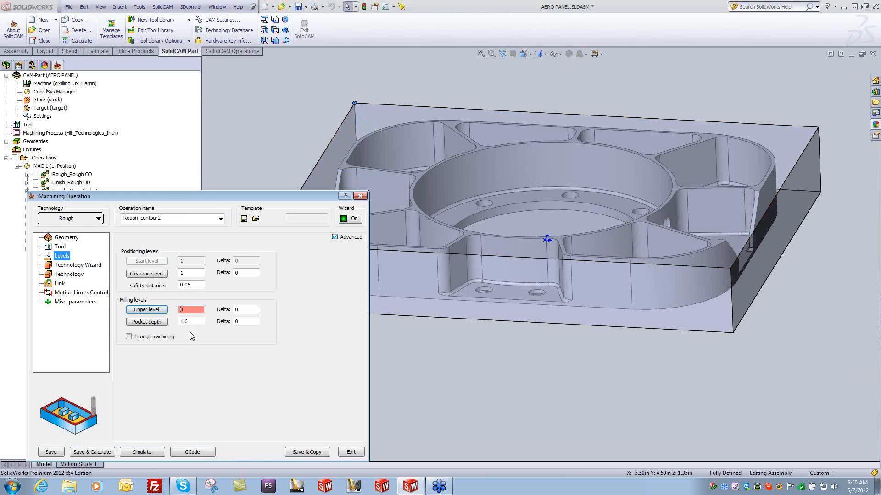
left_click(146, 322)
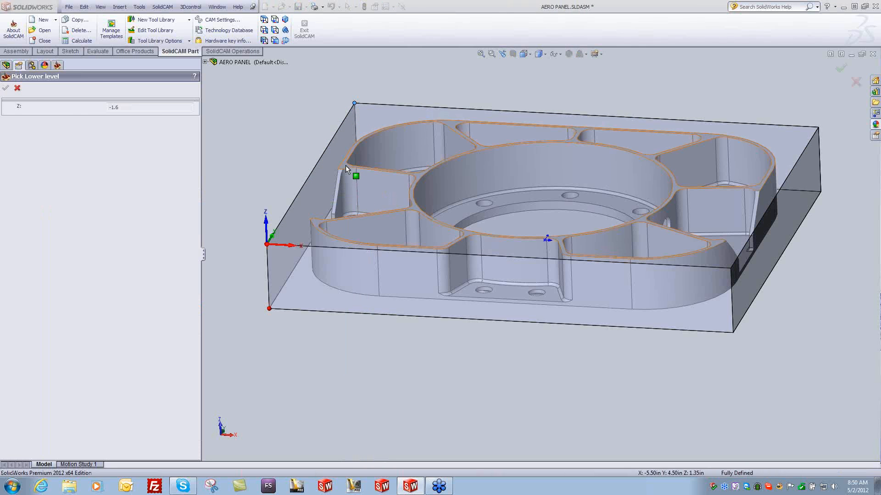
left_click(346, 165)
left_click(6, 88)
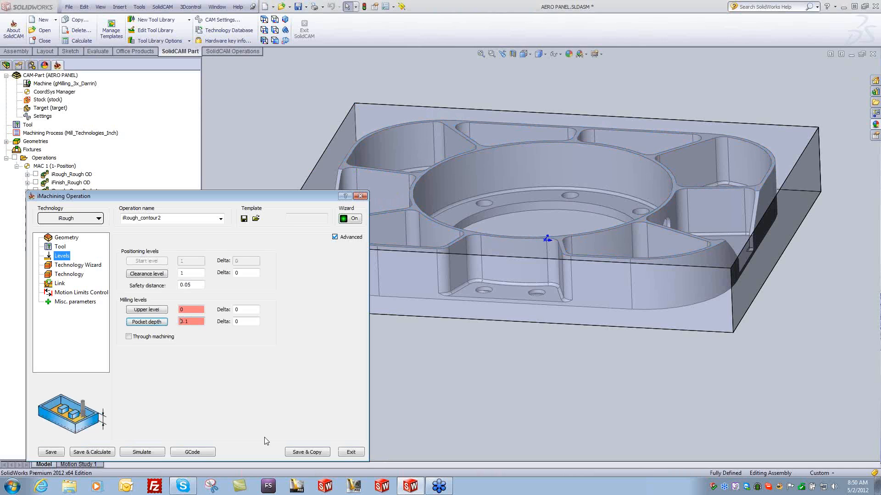
Set the machining level of iRough_contour2 to 8, save and calculate the operation, and display its tool path.
left_click(69, 265)
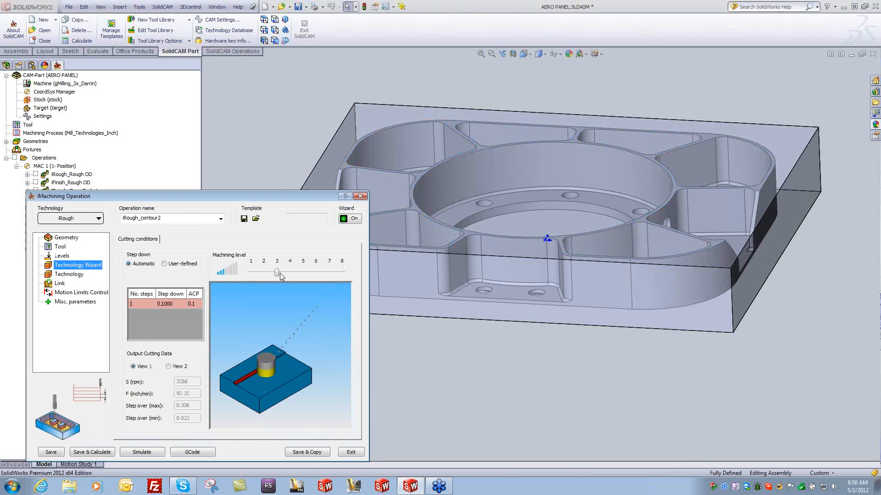
left_click_drag(277, 272, 343, 272)
left_click(92, 452)
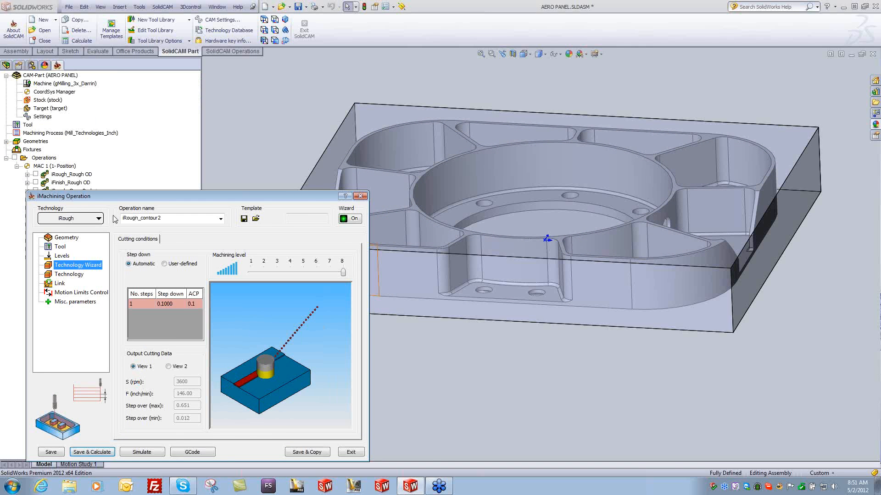
left_click(35, 257)
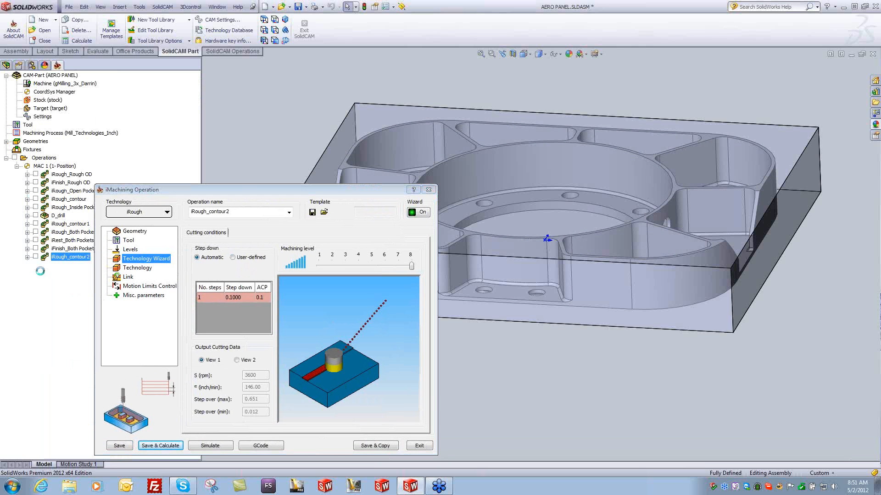
middle_click_drag(601, 378, 579, 381)
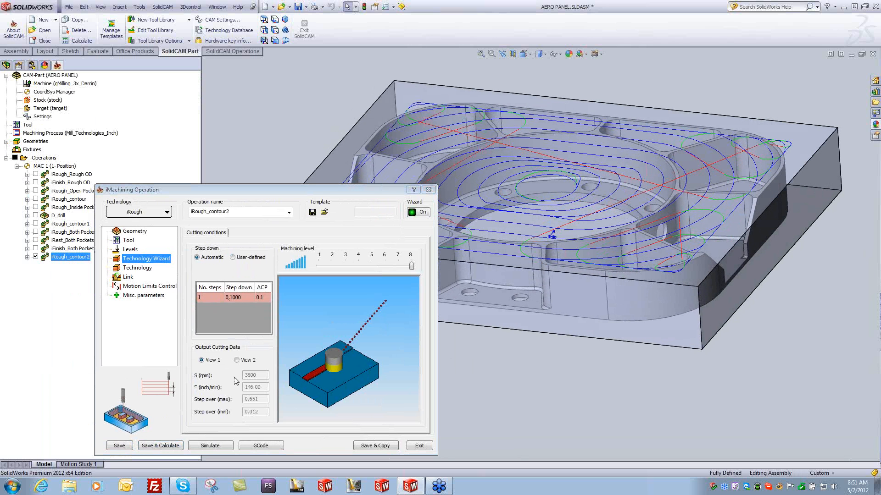
Mark the contour2 chain as open in the operation's geometry and recalculate iRough_contour2.
left_click(137, 231)
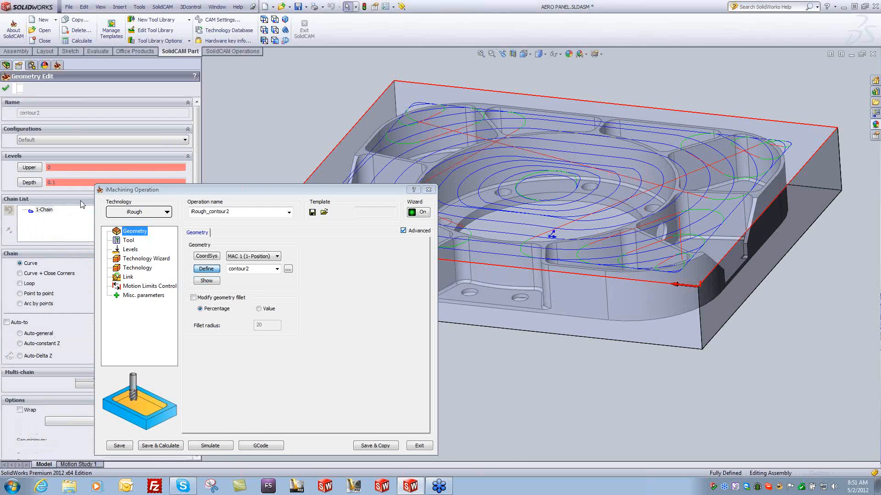
right_click(43, 210)
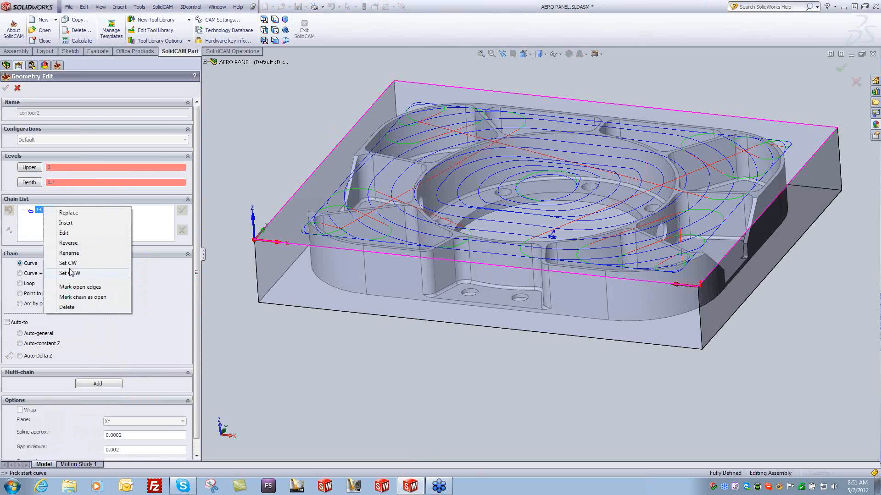
left_click(79, 301)
left_click(6, 88)
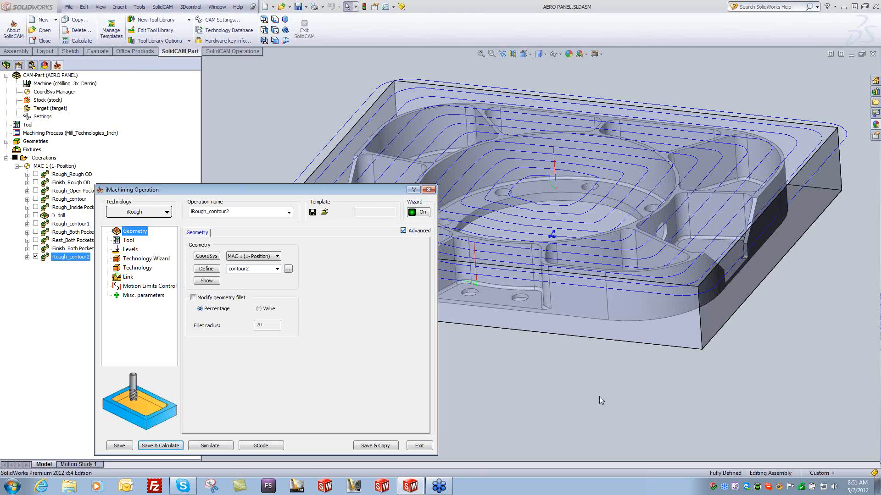
Set the morphing spiral entry rate of iRough_contour2 to 10 and recalculate the tool path.
left_click(611, 397)
key("ctrl+7")
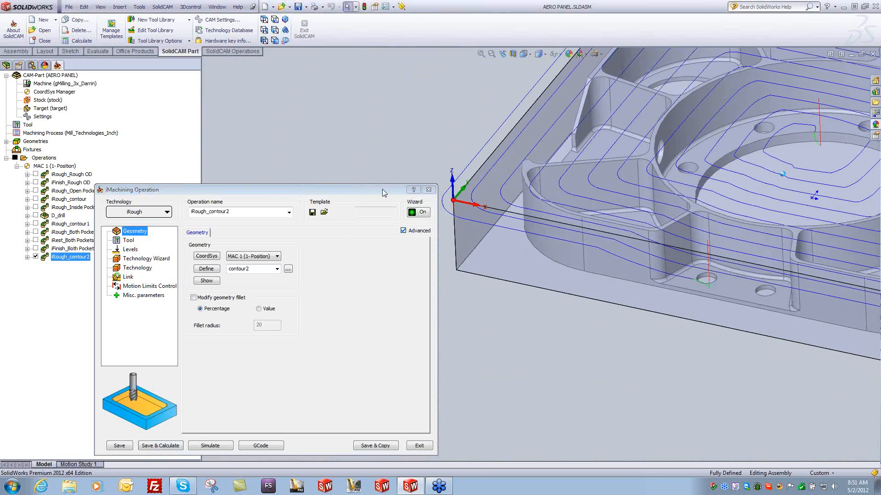
left_click_drag(381, 189, 296, 186)
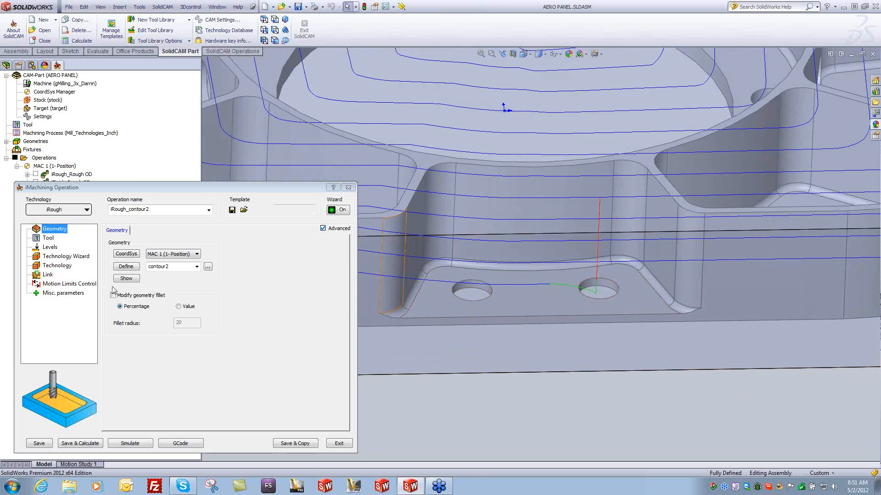
left_click(57, 266)
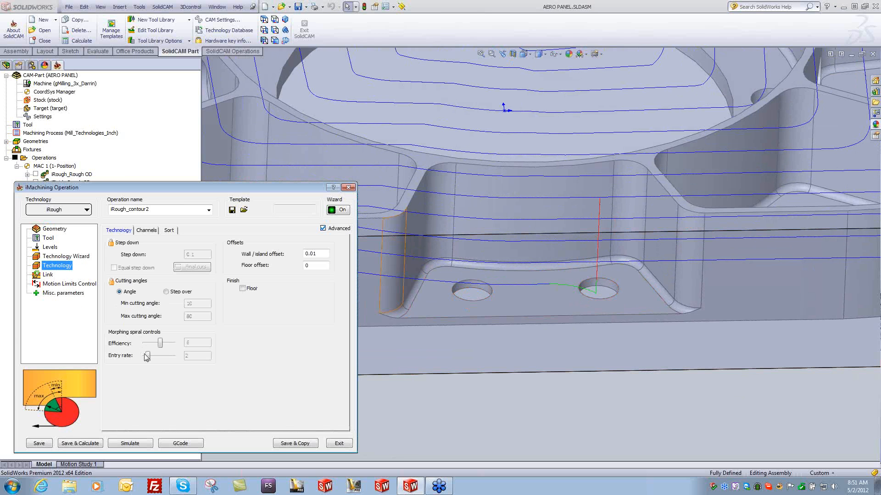
left_click_drag(147, 357, 174, 357)
left_click(80, 444)
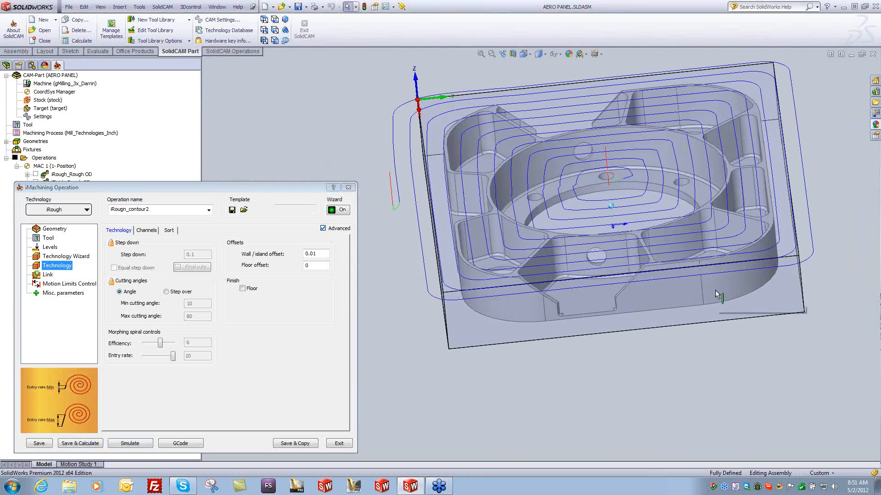
Recalculate iRough_contour2 with an entry rate of 1, and again with the entry rate returned to 10.
left_click_drag(172, 355, 120, 358)
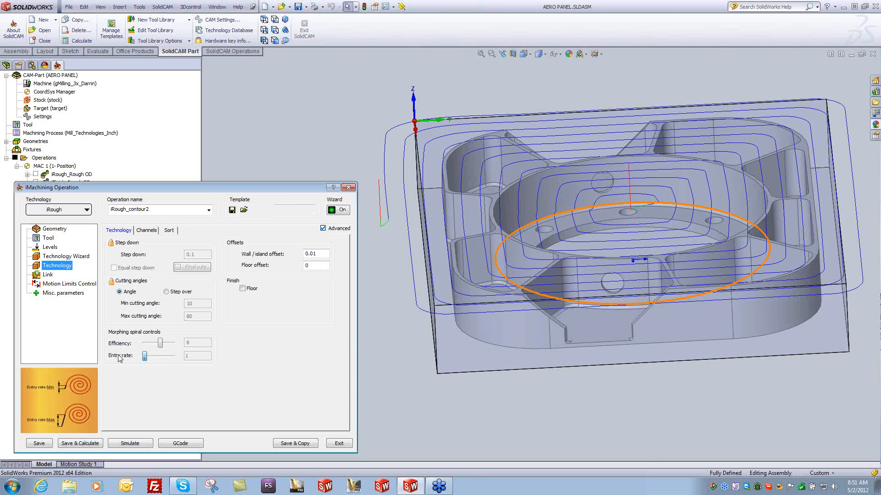
left_click(80, 443)
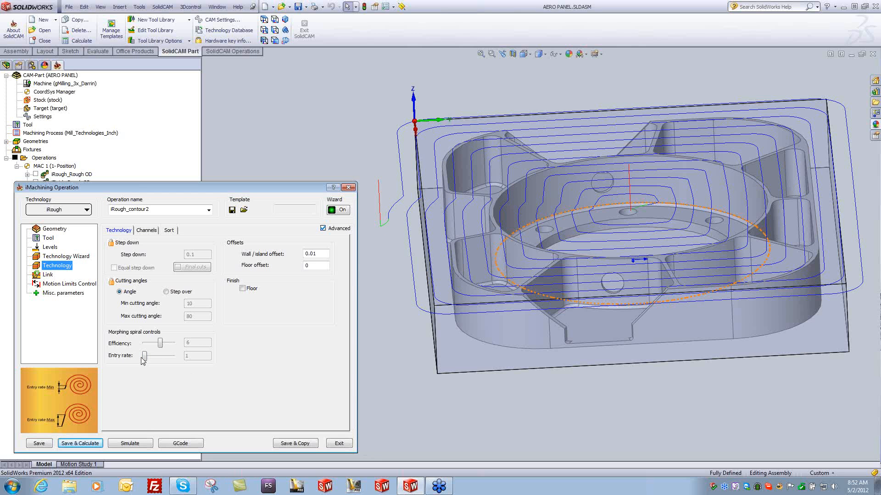
left_click_drag(144, 357, 211, 366)
left_click(80, 444)
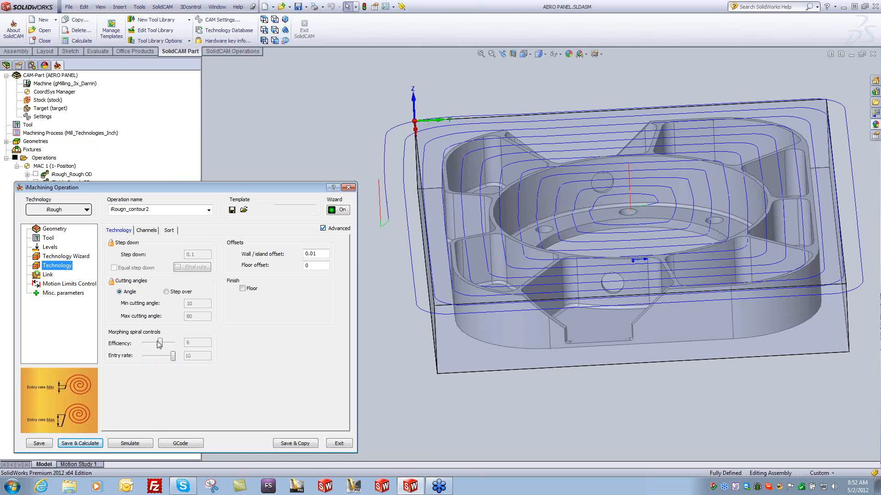
Recalculate iRough_contour2 with a morphing spiral efficiency of 1 and of 10, and finally with the efficiency returned to 6.
left_click_drag(160, 343, 144, 344)
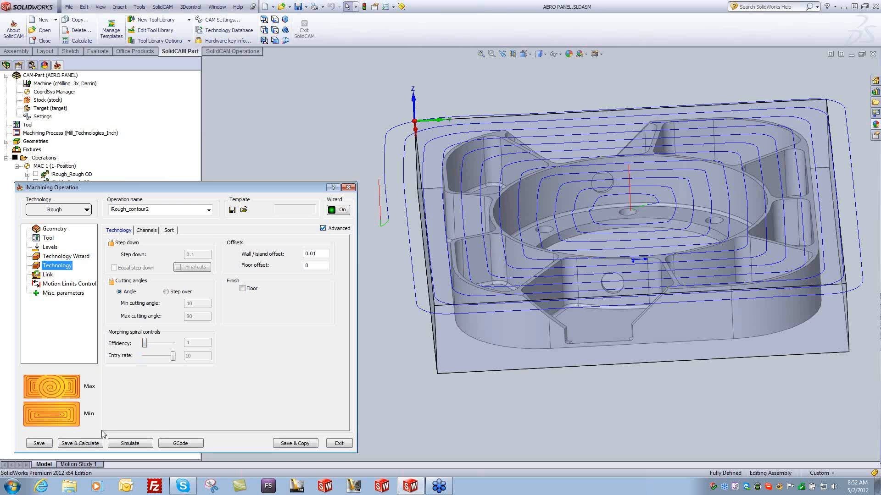
left_click(81, 443)
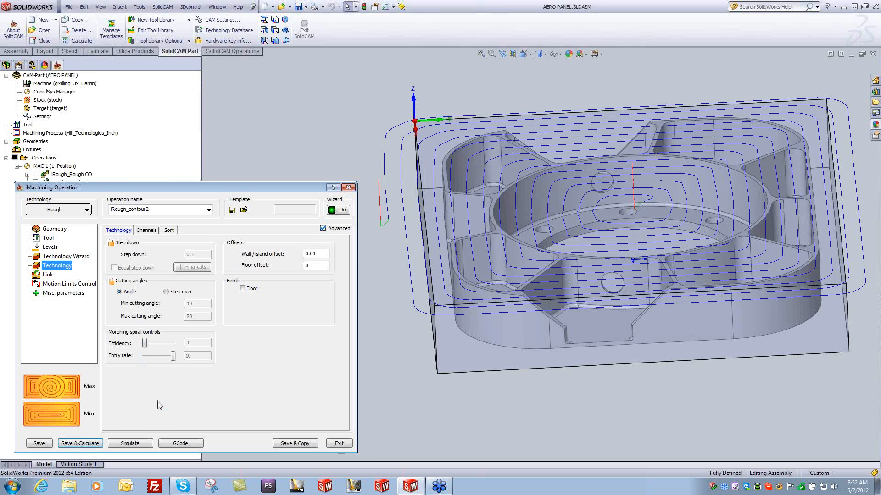
left_click_drag(144, 343, 173, 343)
left_click(80, 444)
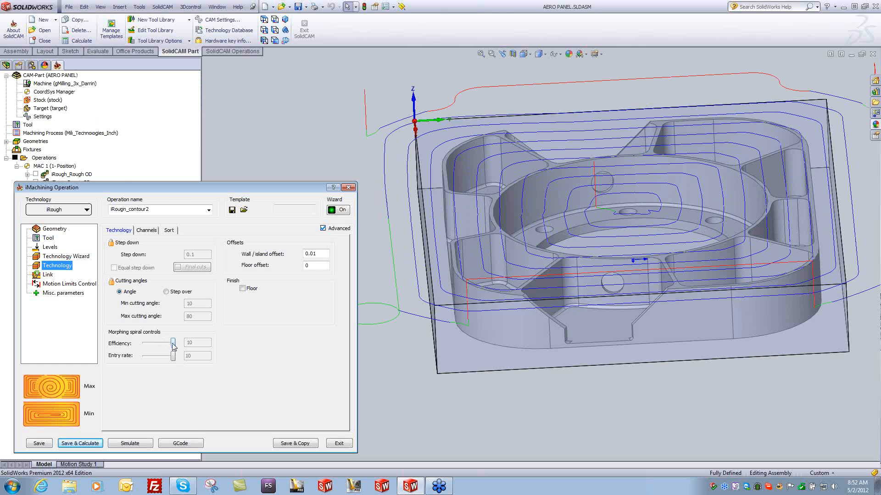
left_click_drag(173, 347, 160, 345)
left_click(83, 441)
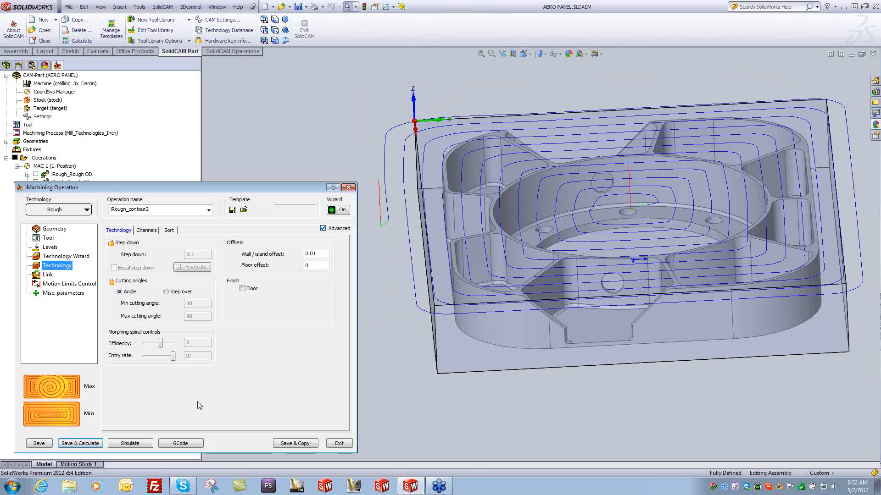
Simulate iRough_contour2 in SolidVerify at minimum speed, raise the speed to about mid-range during playback, and end the simulation.
left_click(135, 443)
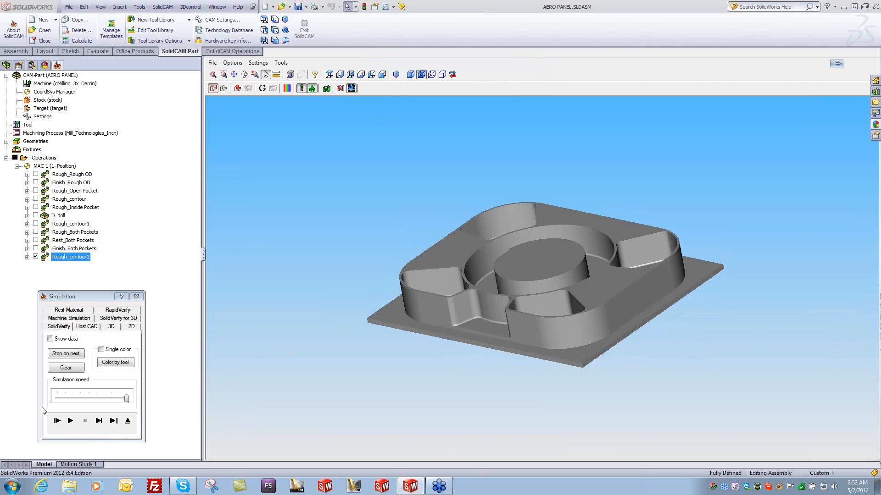
left_click_drag(126, 398, 88, 398)
left_click_drag(12, 401, 3, 403)
left_click(70, 421)
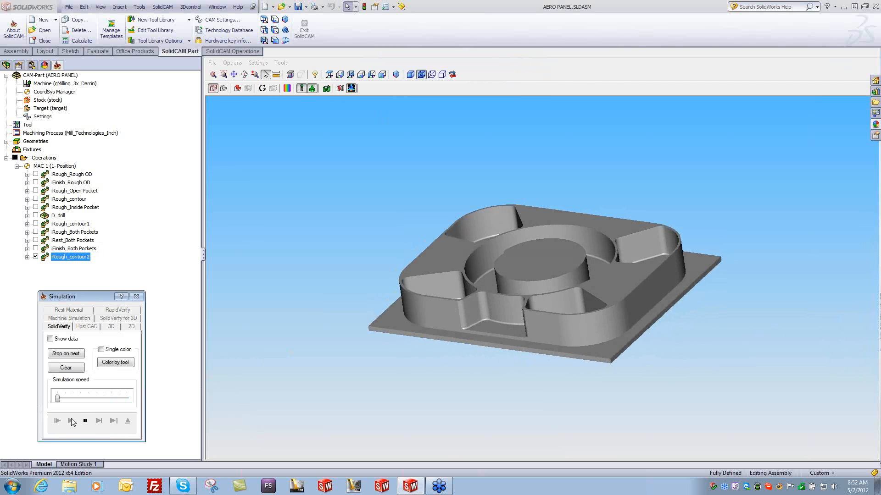
left_click_drag(57, 398, 88, 398)
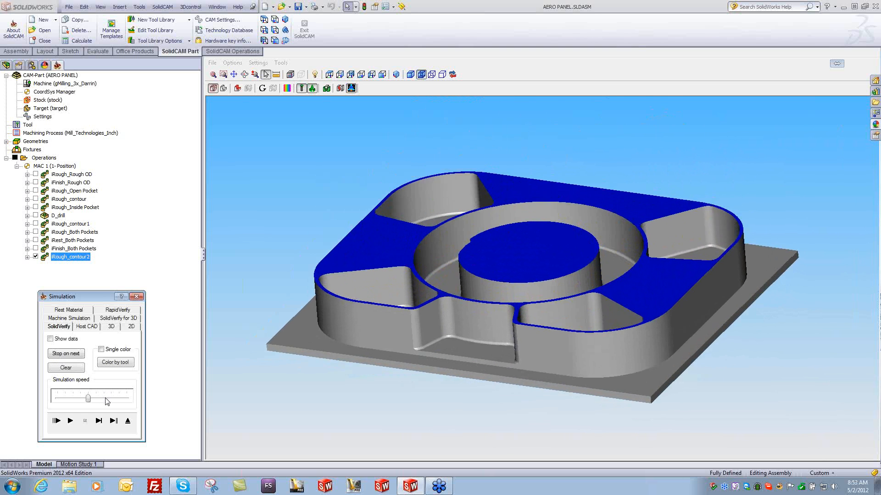
left_click(137, 297)
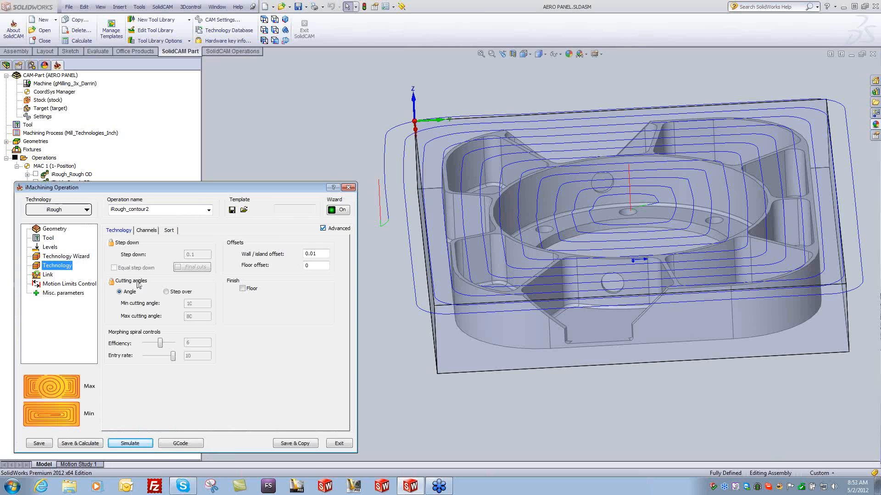
Close the iRough_contour2 operation, move it to the beginning of the MAC 1 operations, and hide its tool path.
left_click(346, 188)
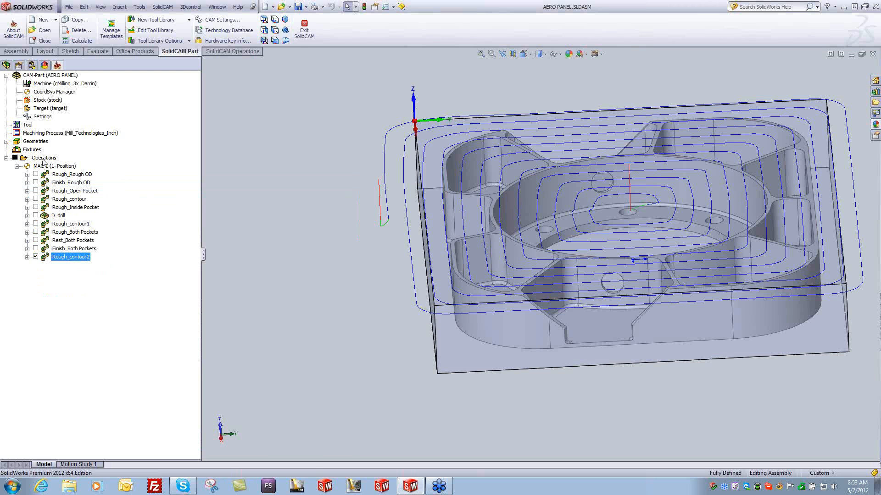
left_click_drag(42, 258, 40, 160)
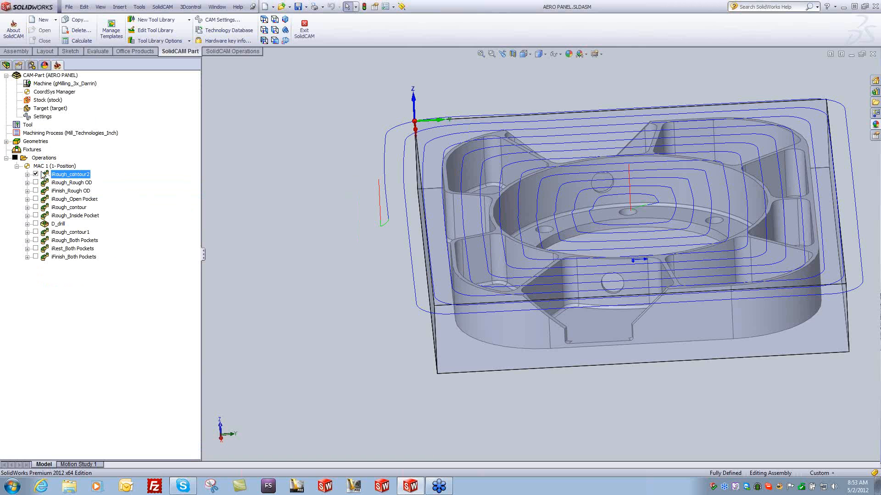
left_click(36, 174)
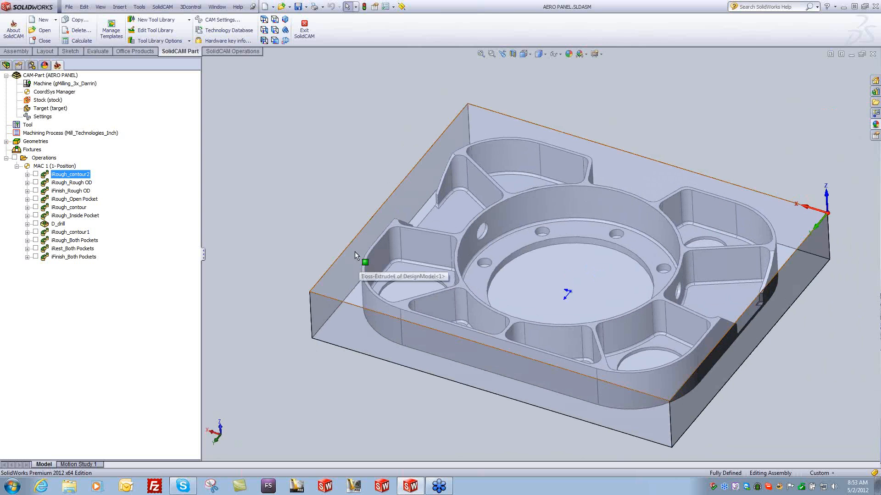
Examine the machine and material entries in the CAM-Part's iMachining database, including the 7075-O (SS) power factor, leaving the part data unchanged.
double_click(66, 76)
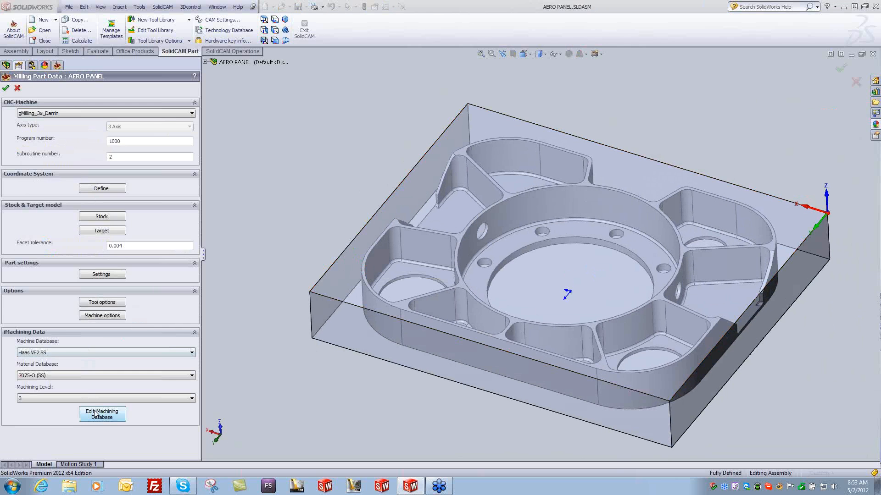
left_click(96, 414)
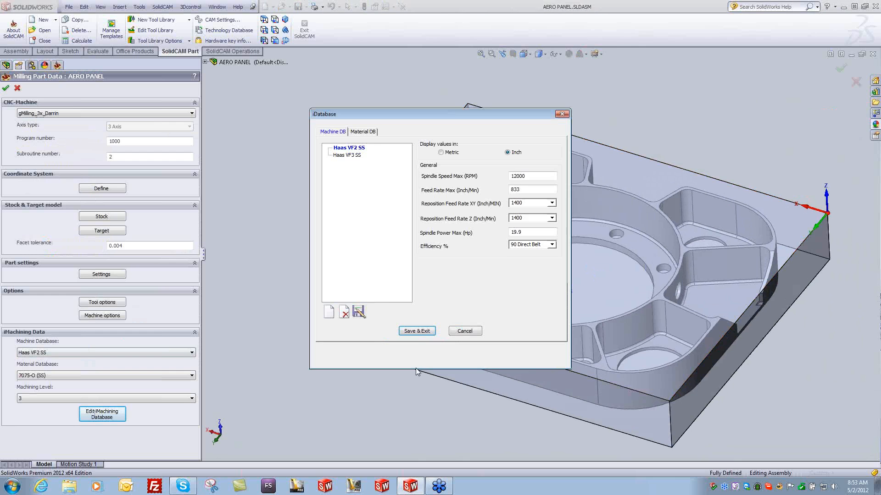
left_click(368, 133)
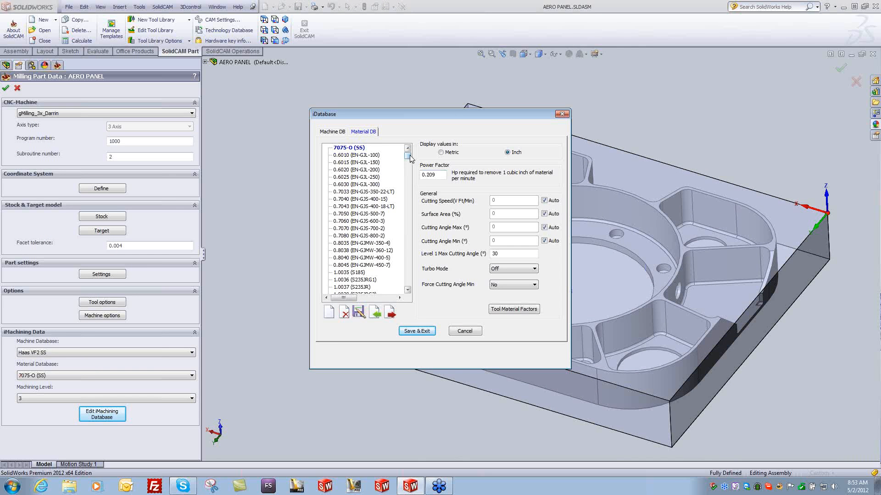
left_click_drag(410, 158, 410, 243)
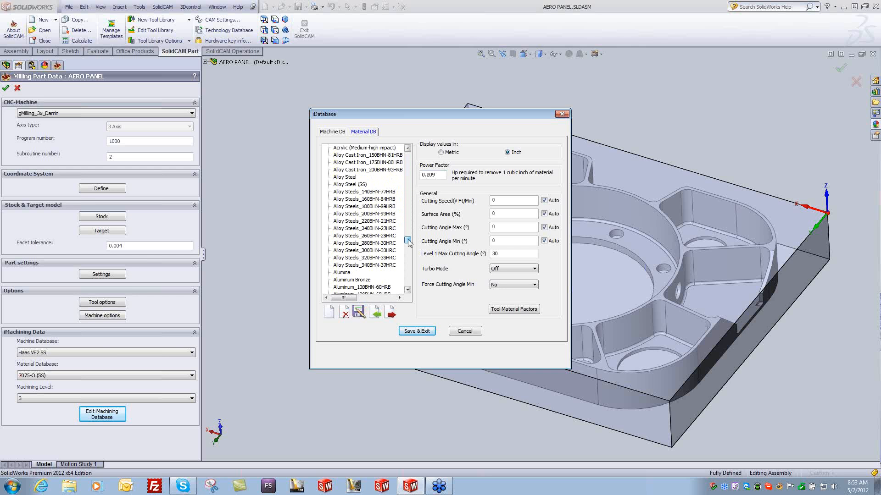
left_click_drag(410, 243, 412, 146)
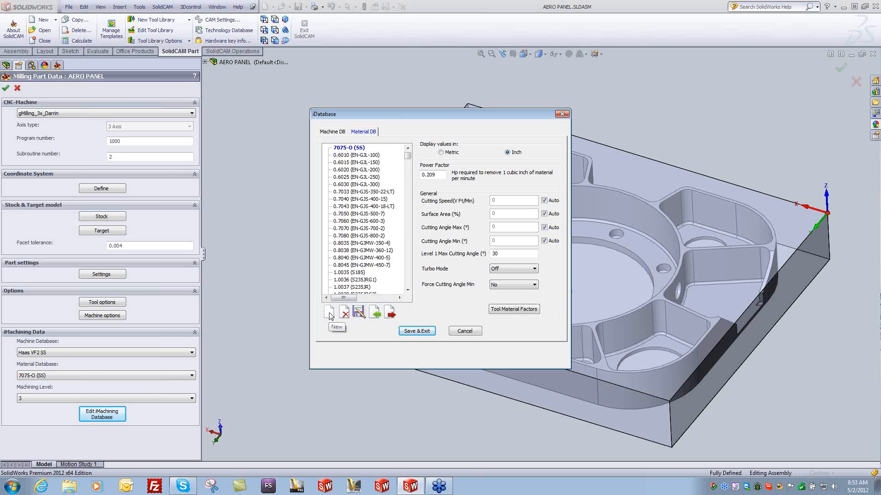
left_click_drag(438, 174, 406, 175)
left_click(455, 331)
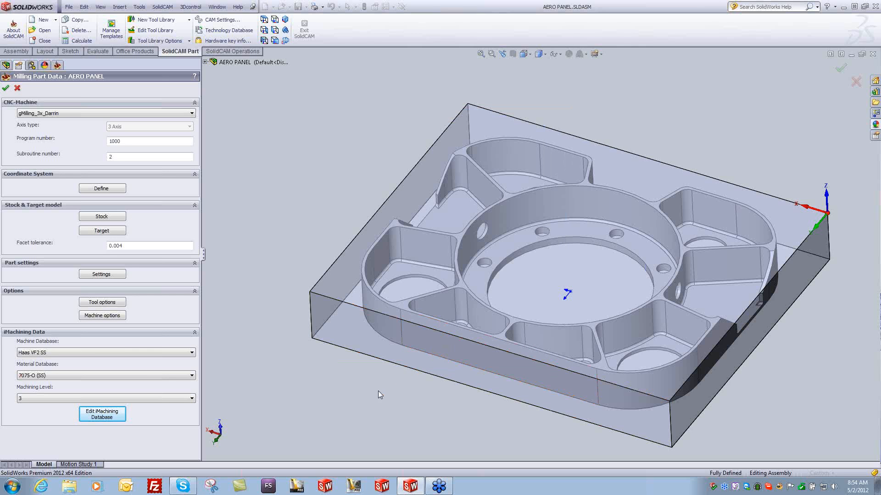
middle_click_drag(367, 394, 500, 324)
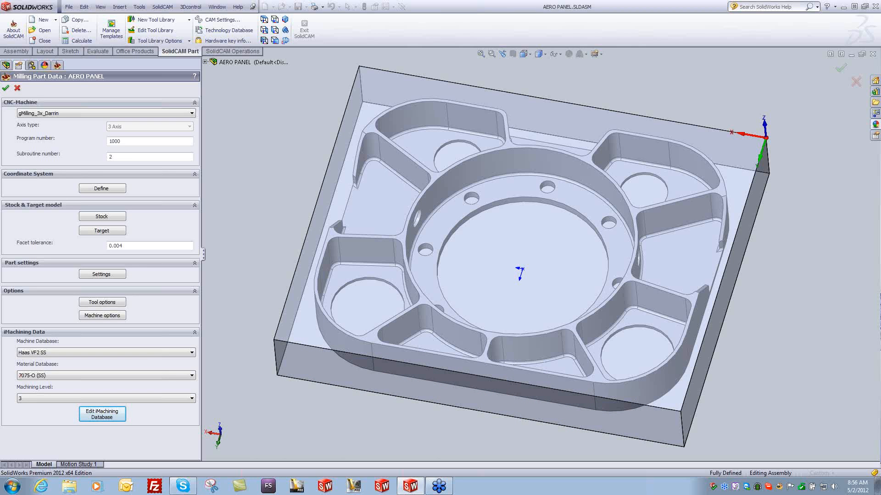
left_click(6, 88)
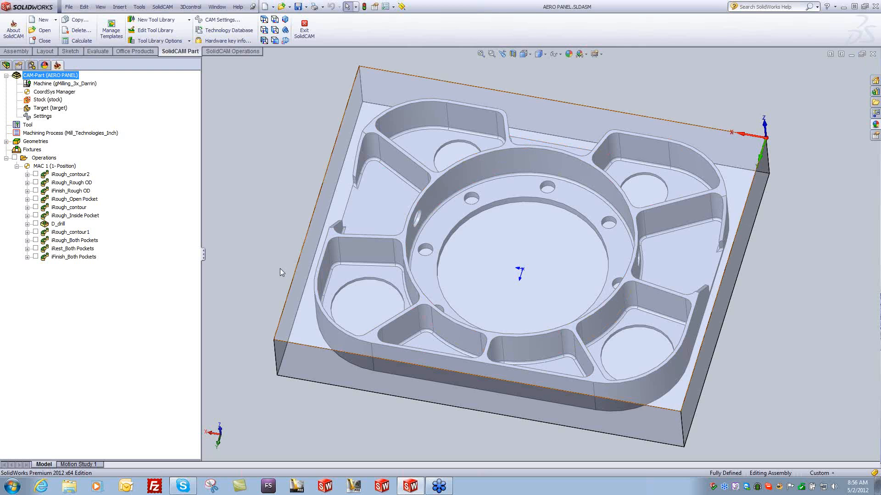
Switch to Windows Explorer and look through the Customer Parts folder on the Data (E:) drive, including its last subfolder.
left_click(70, 486)
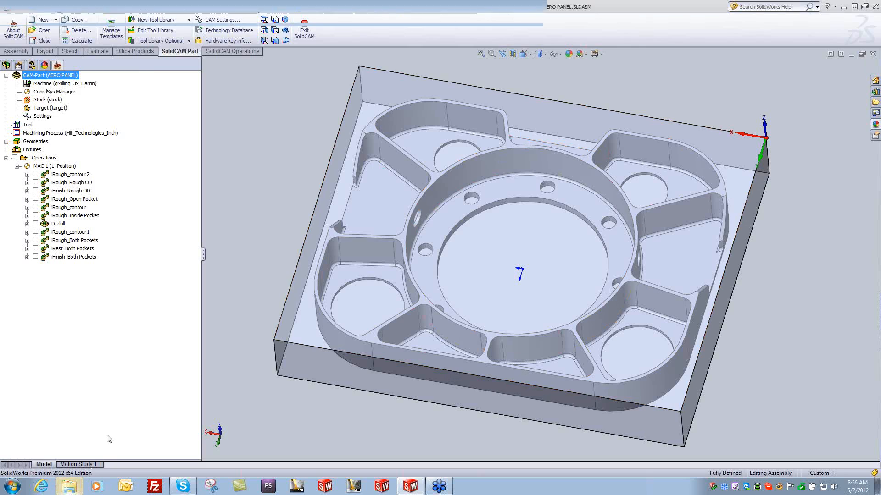
left_click(33, 194)
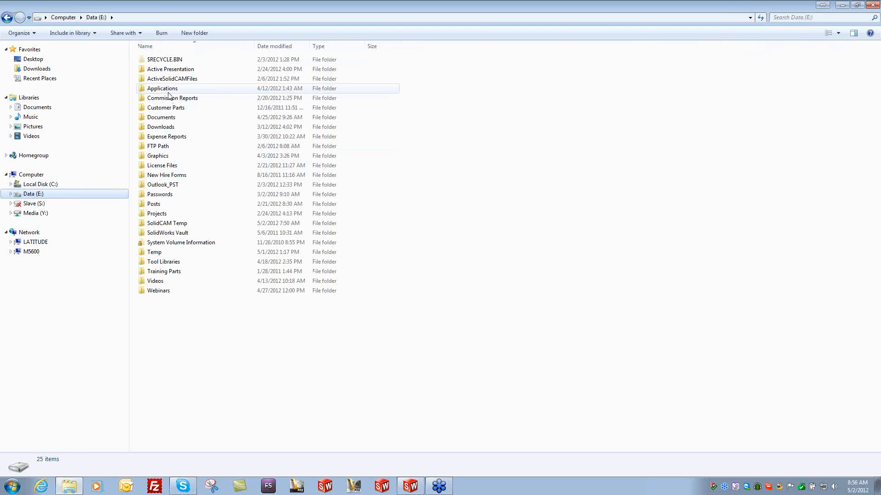
double_click(166, 109)
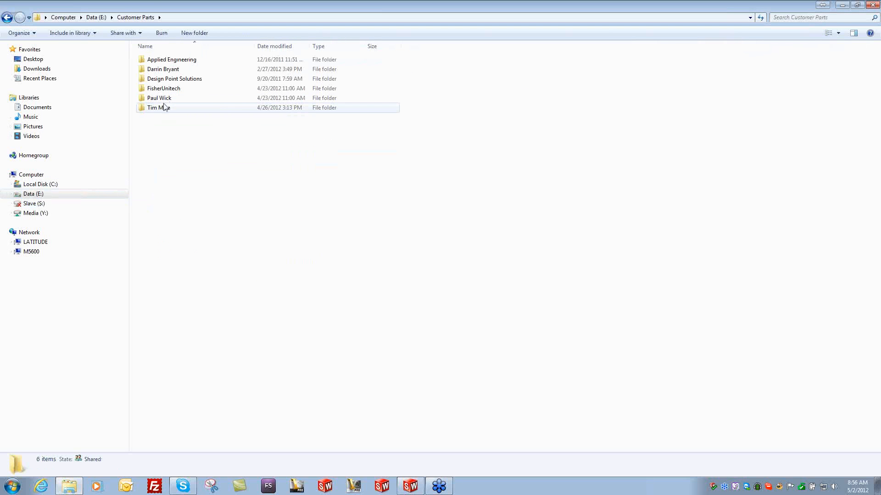
double_click(165, 107)
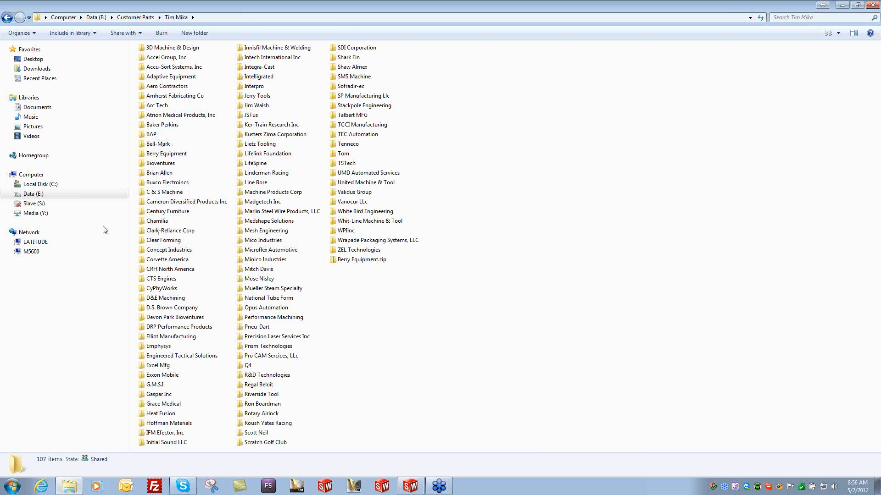
Browse the 4 Axis example files under Active Presentation > SolidWorks on the E: drive, and close Windows Explorer.
left_click(105, 194)
double_click(156, 69)
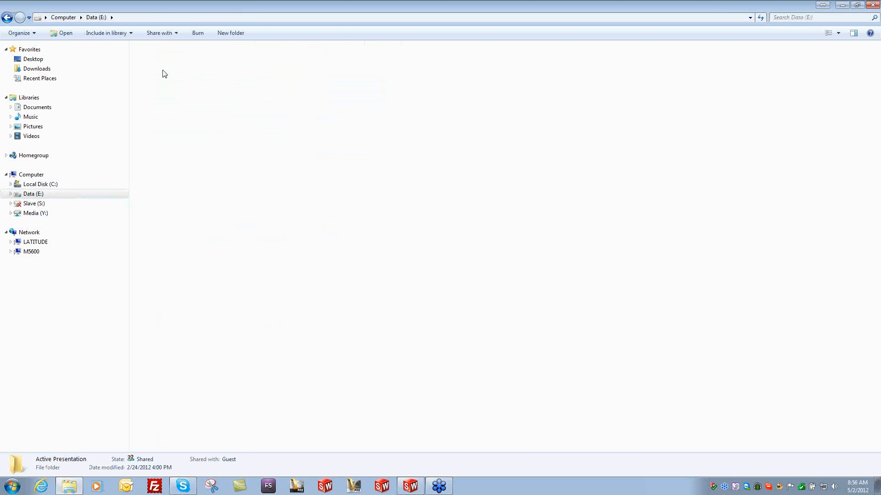
double_click(152, 70)
double_click(154, 79)
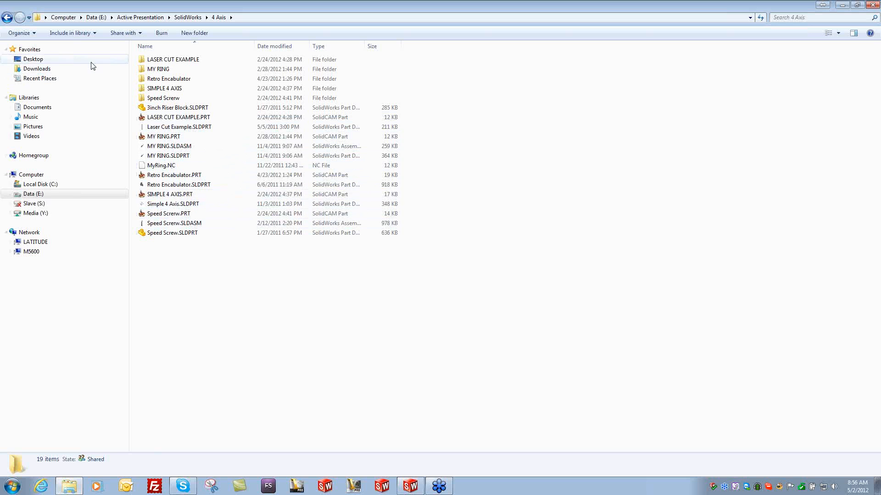
left_click(8, 17)
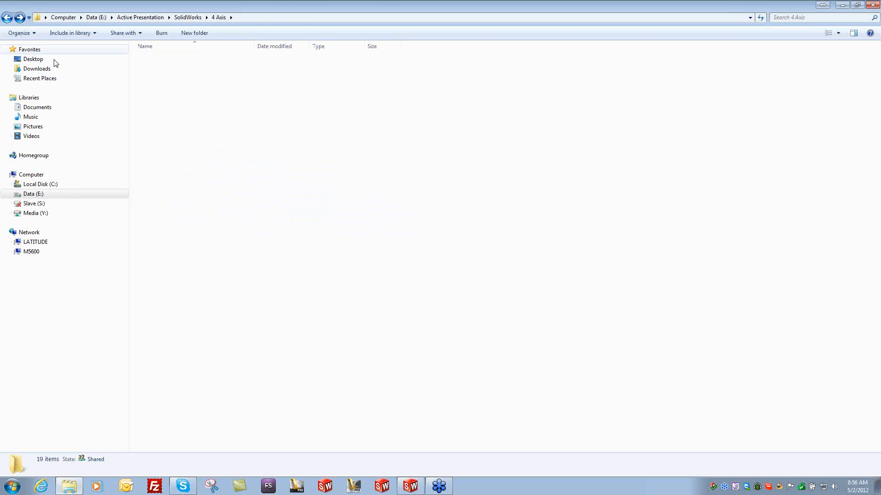
left_click(873, 5)
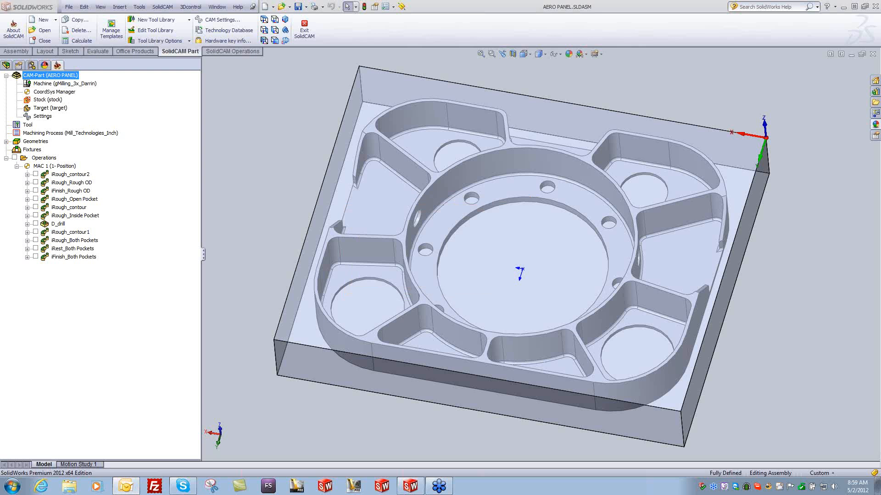
Switch to Outlook, maximize it, and look through the newest messages in the iMachining Successes folder.
left_click(126, 486)
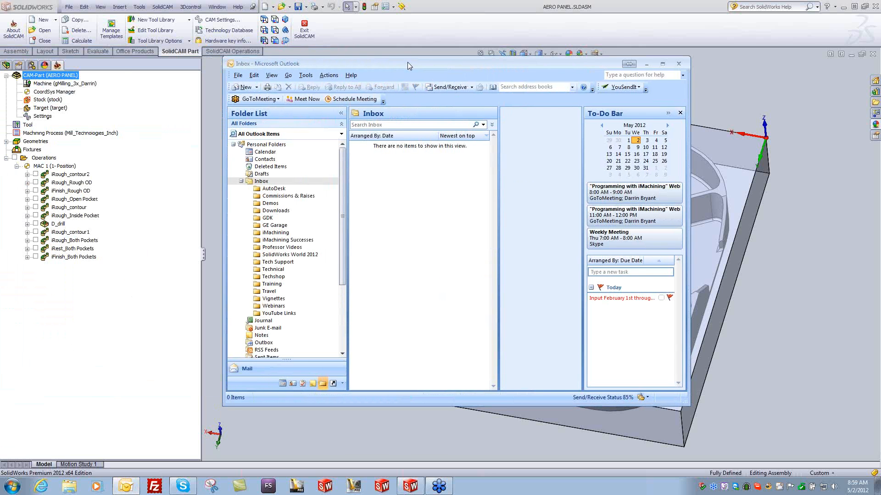
double_click(407, 62)
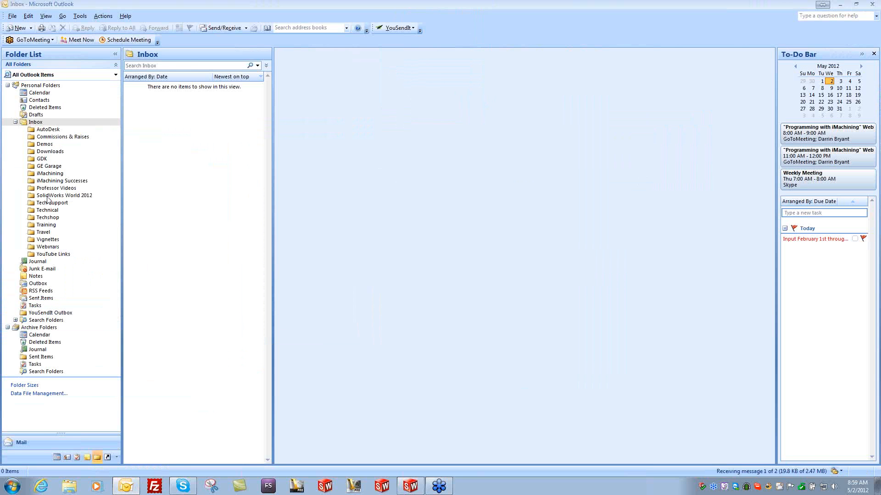
left_click(51, 182)
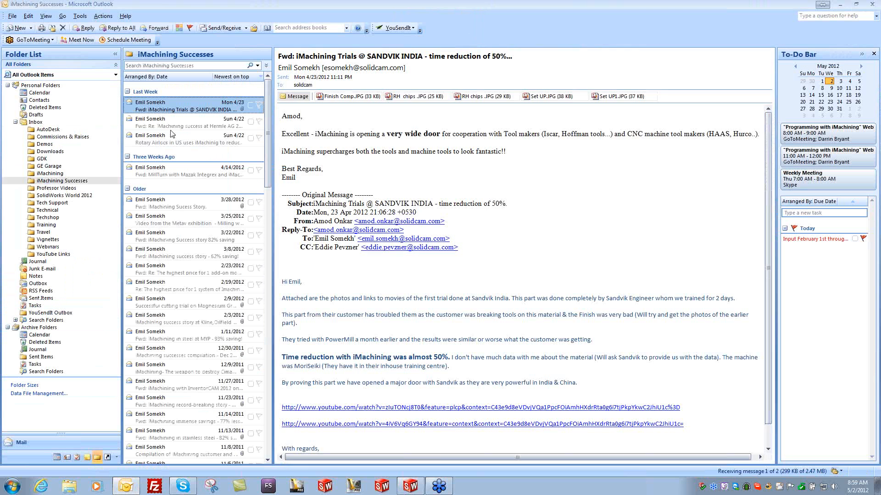
left_click(177, 126)
left_click(177, 142)
left_click(164, 169)
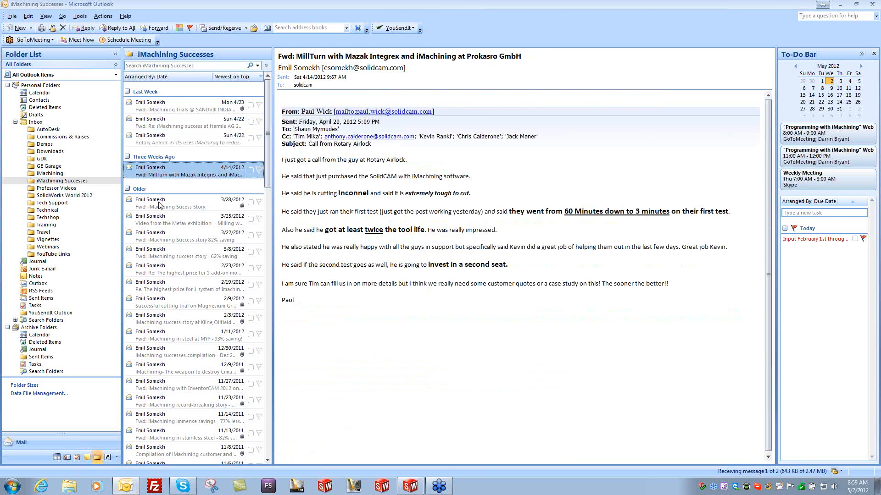
left_click(158, 203)
left_click(157, 218)
left_click(157, 235)
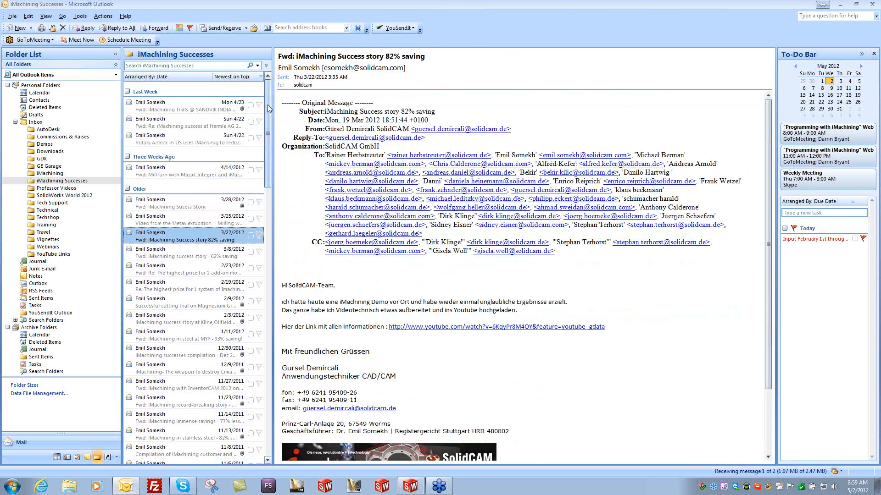
Look through the oldest messages in the iMachining Successes folder, from the iMachining forum e-mails to the 2-page brochure.
left_click_drag(268, 139, 270, 363)
left_click(184, 454)
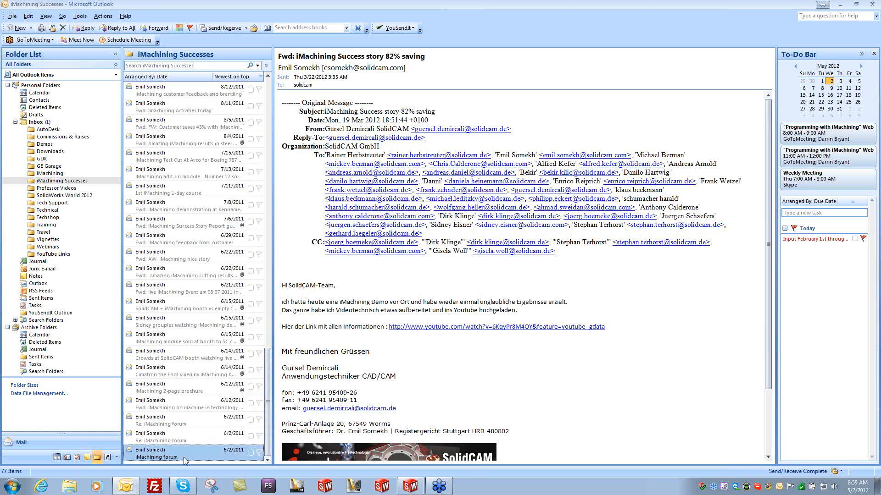
left_click(180, 441)
left_click(177, 422)
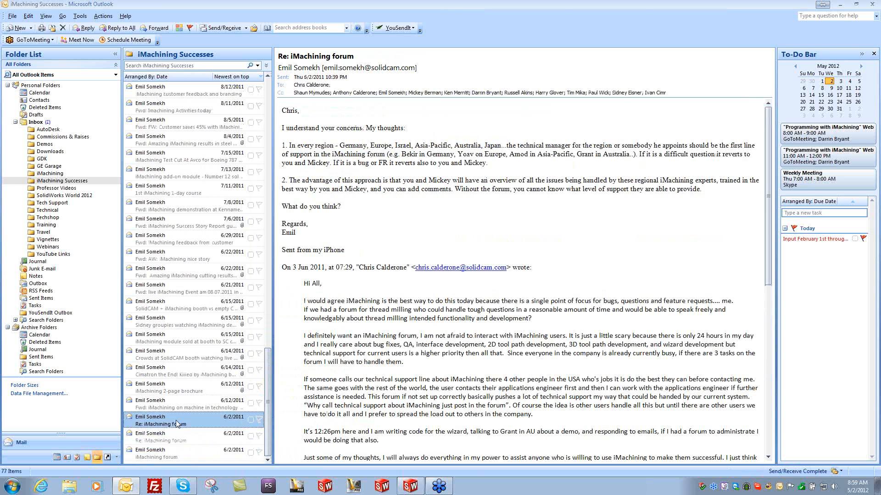
left_click(178, 405)
left_click(177, 393)
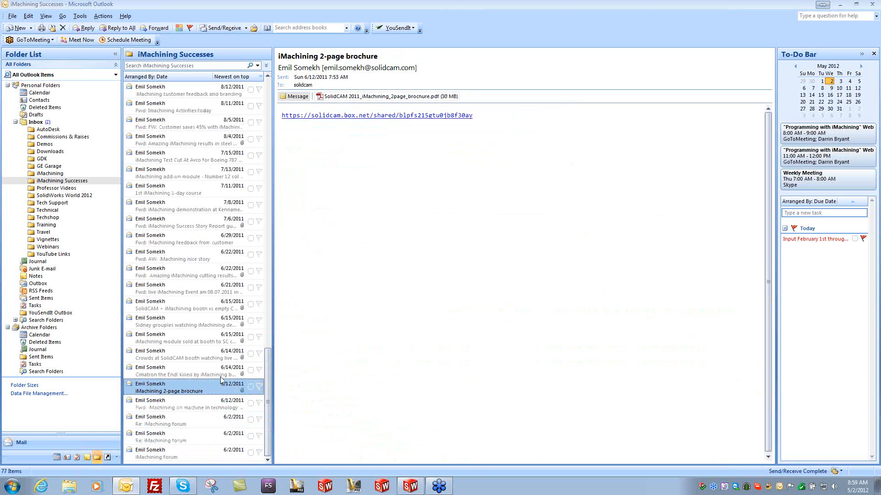
Read the Sandvik India trials message, highlighting its time reduction figure, and open the Hermle AG exhibition message.
left_click_drag(267, 368, 270, 88)
left_click(166, 103)
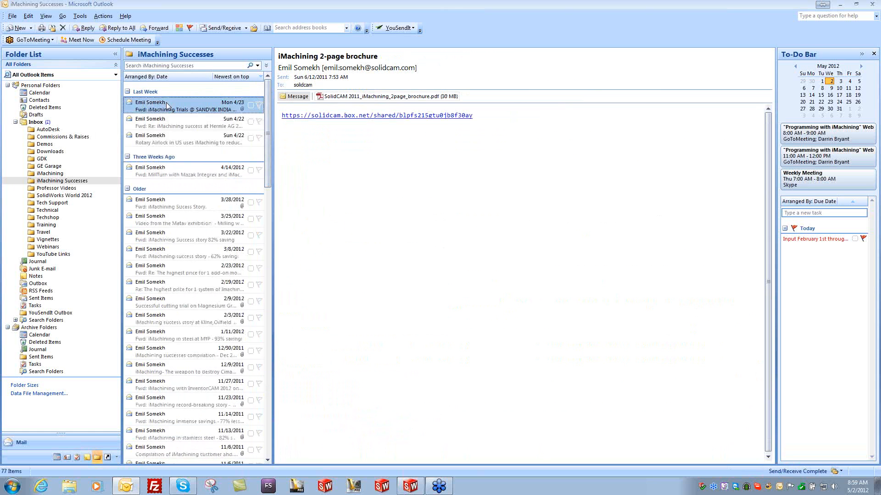
scroll(634, 310, "down", 1)
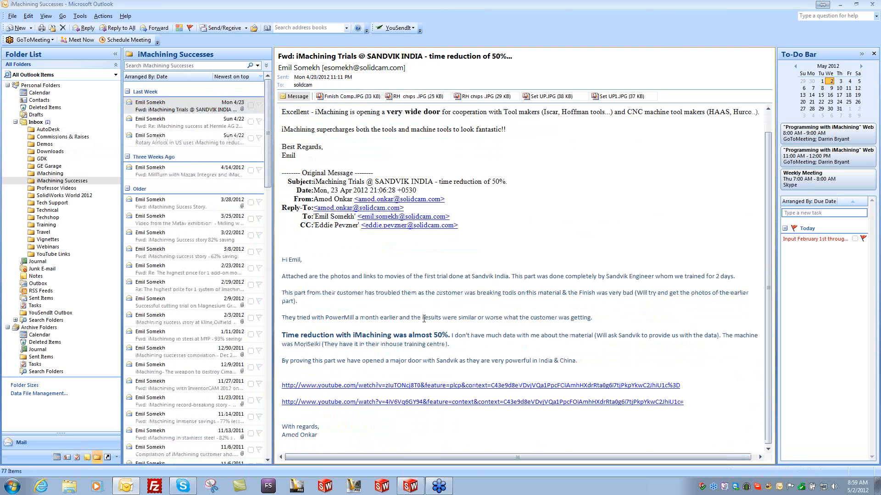
left_click_drag(410, 334, 460, 335)
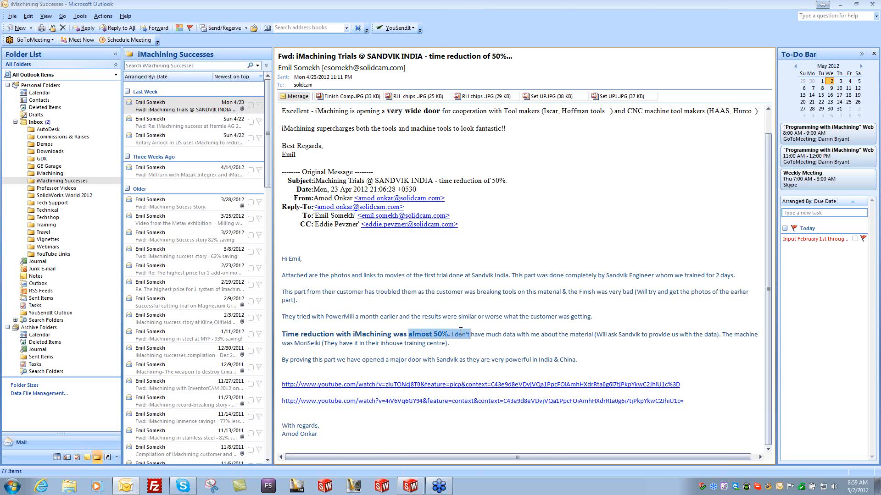
left_click(178, 126)
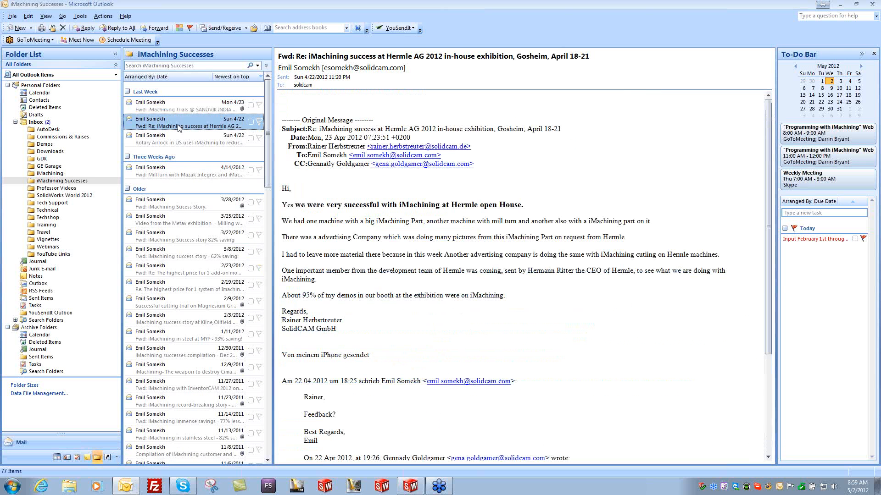
Read through the Hermle AG exhibition message and highlight the percentage of booth demos done on iMachining.
left_click(396, 280)
scroll(396, 279, "down", 3)
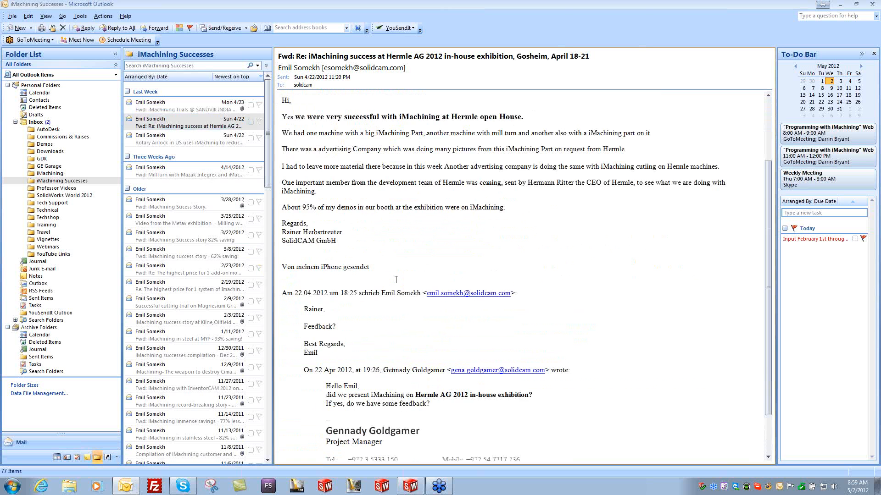
scroll(396, 280, "down", 2)
scroll(396, 280, "up", 5)
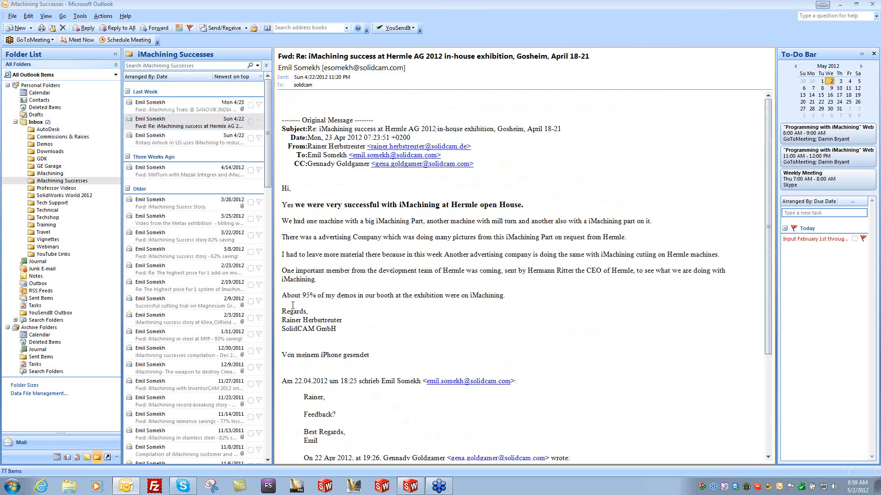
left_click_drag(285, 296, 326, 296)
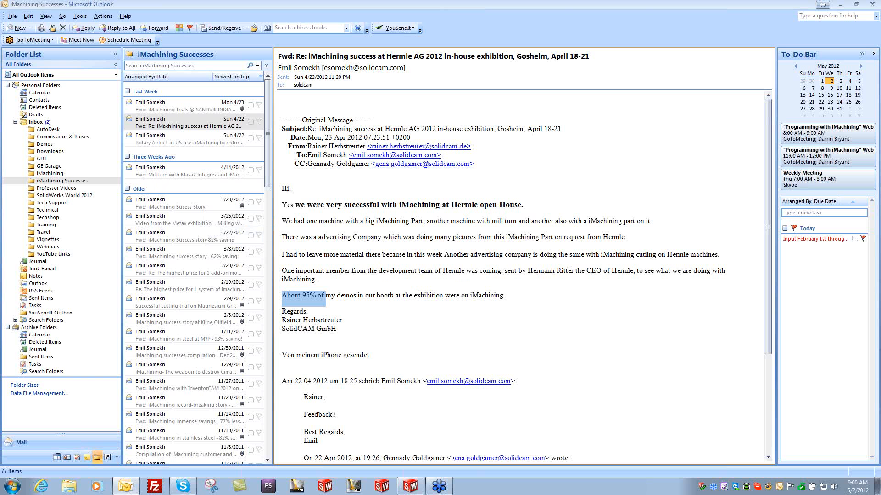
Read the Rotary Airlock message, highlighting its cutting time reduction, and open the MillTurn with Mazak Integrex message.
left_click(173, 142)
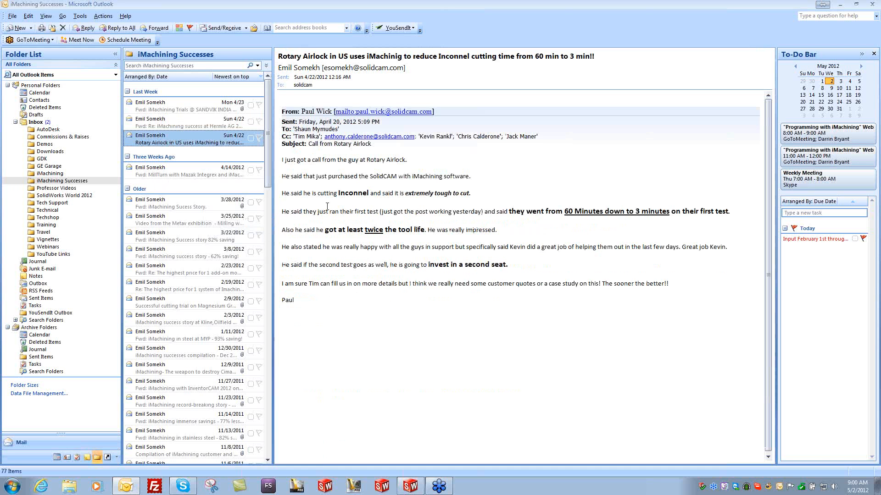
left_click_drag(496, 212, 669, 212)
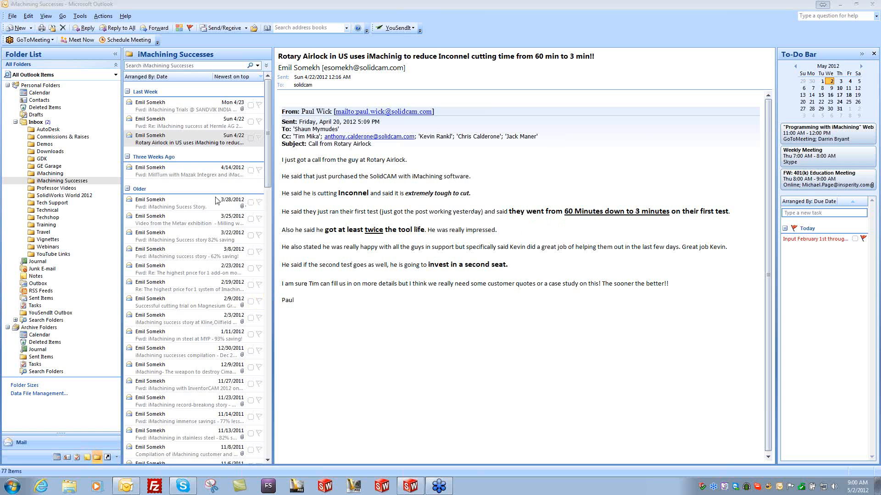
left_click(179, 174)
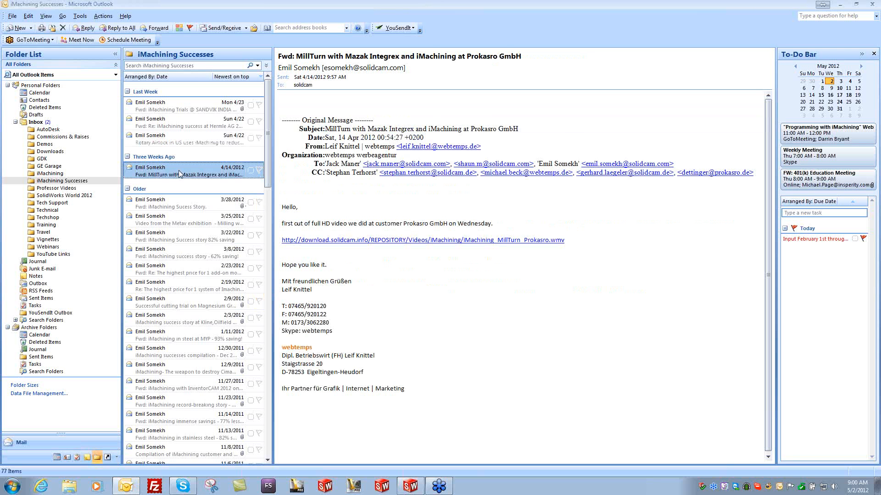
Open the 3/28/2012 iMachining success story message, view its Walchandnagar_Industries.pdf attachment, and close the PDF.
left_click(166, 206)
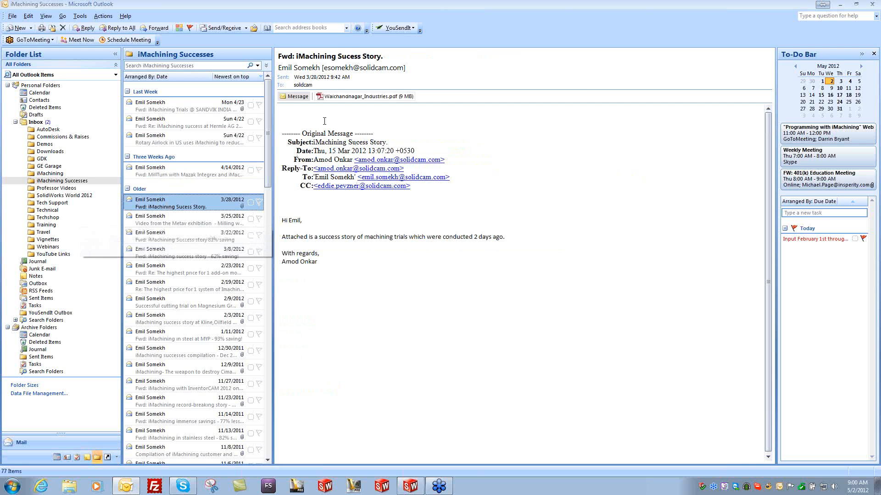
double_click(365, 97)
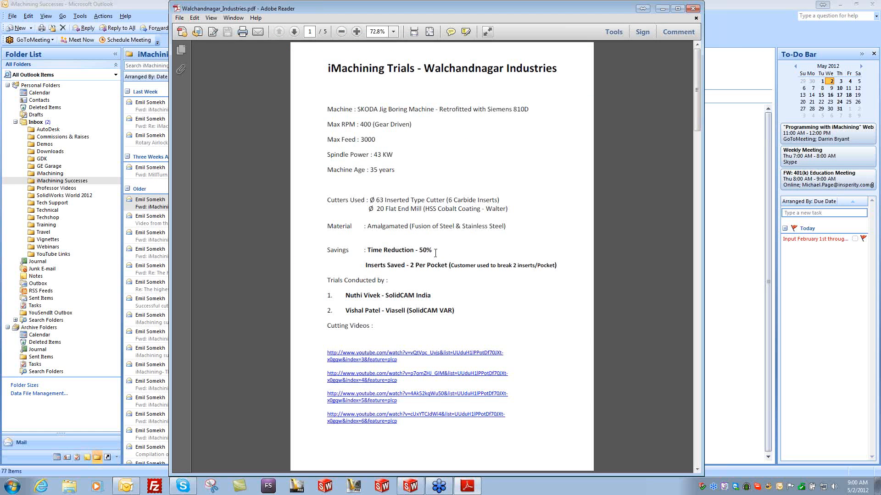
left_click(693, 8)
Look through the messages from the Metav exhibition video to the highest-priced add-on module, highlighting the latter's time reduction figure.
left_click(160, 219)
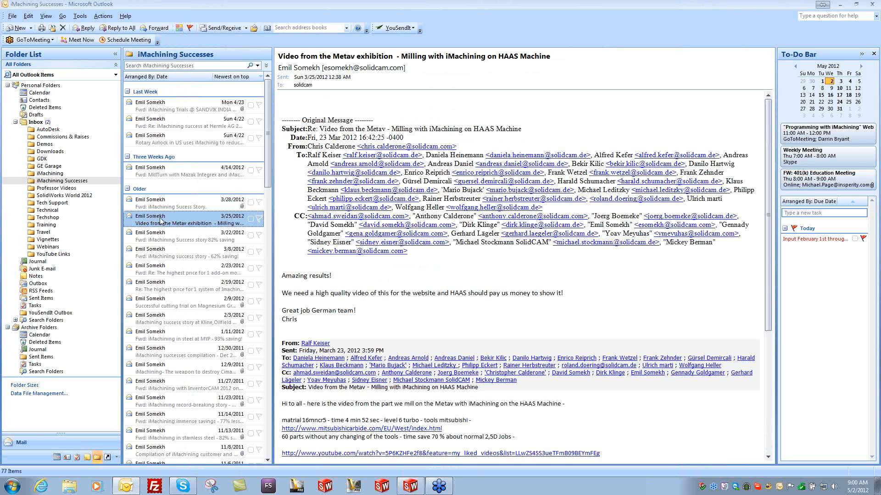
left_click(162, 235)
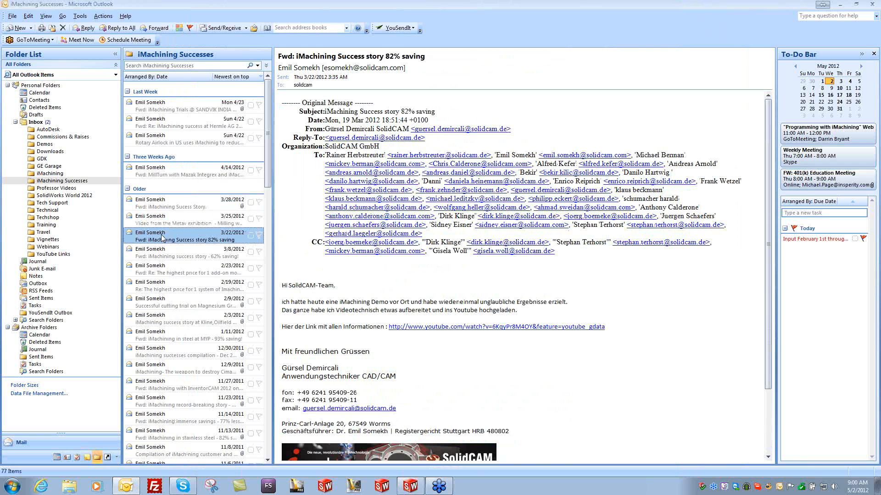
left_click(164, 251)
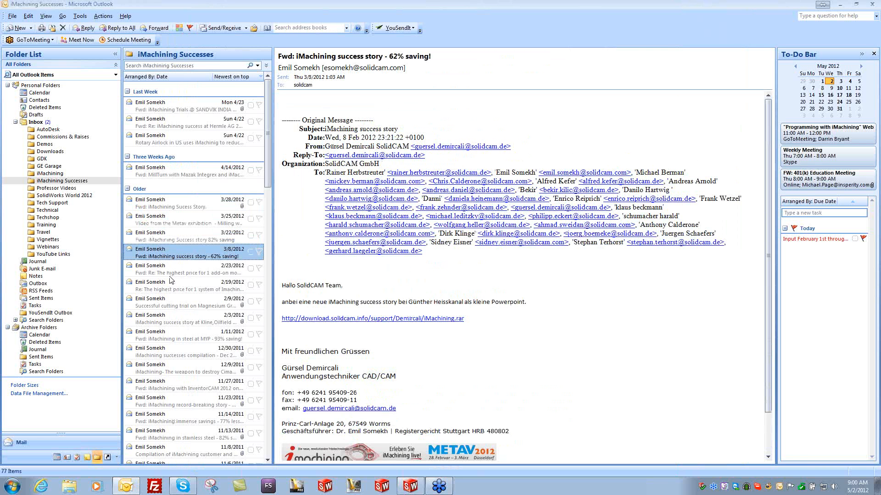
left_click(167, 266)
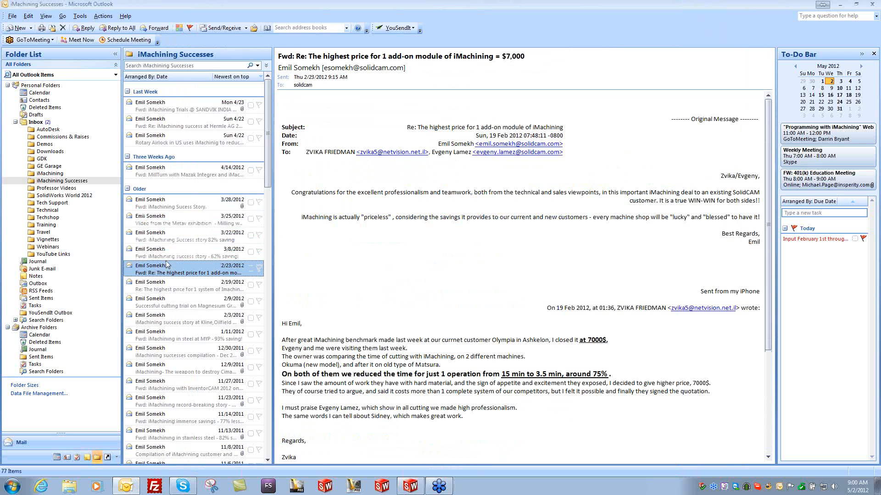
scroll(166, 265, "down", 2)
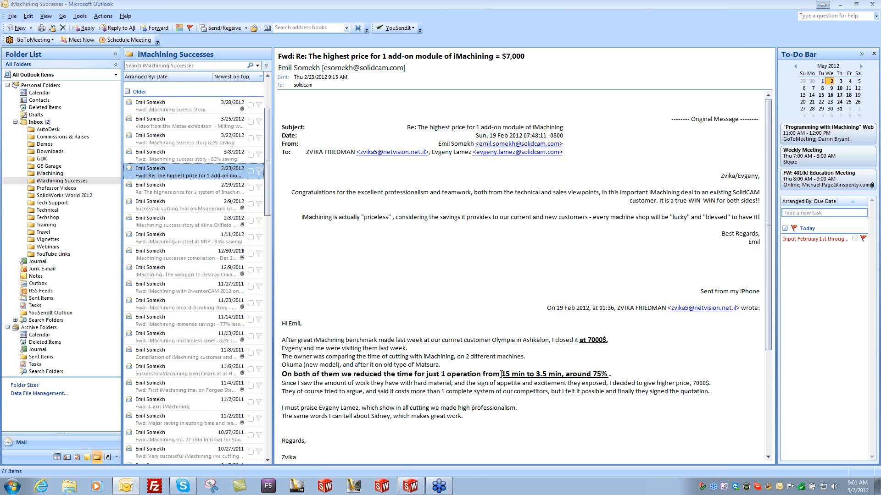
left_click_drag(502, 374, 582, 375)
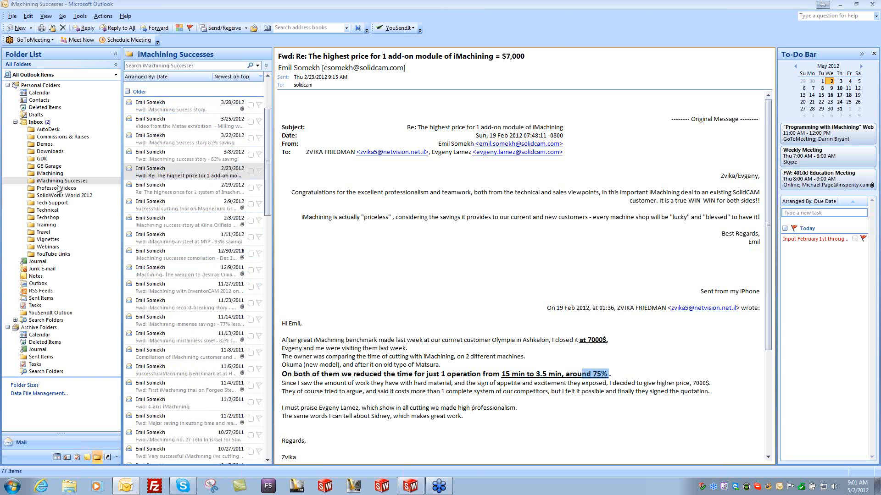
View the highest price for 1 system and Magnesium Grade AZ31B-H24 trial messages, and move Outlook away to reveal the SolidWorks part.
left_click(191, 195)
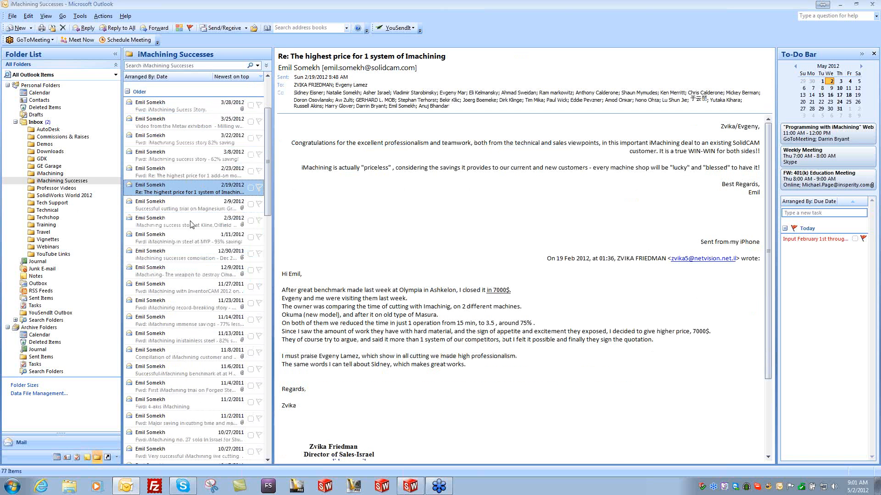
left_click(150, 204)
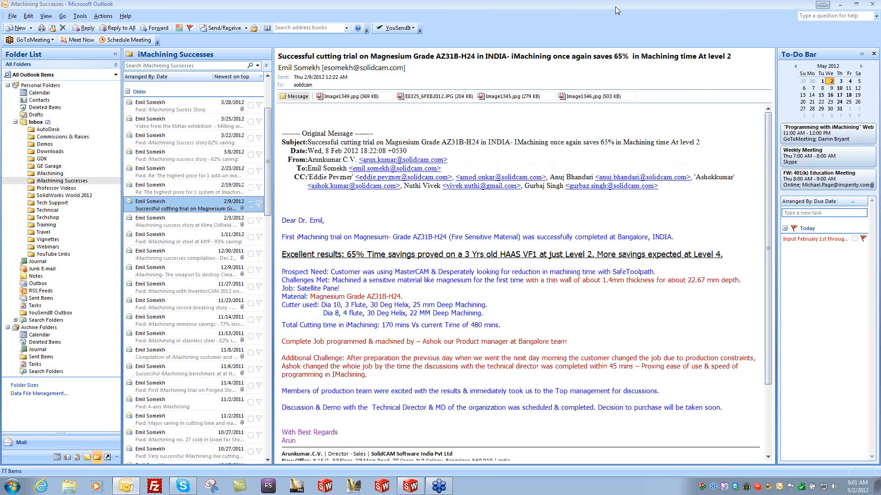
left_click_drag(614, 6, 0, 74)
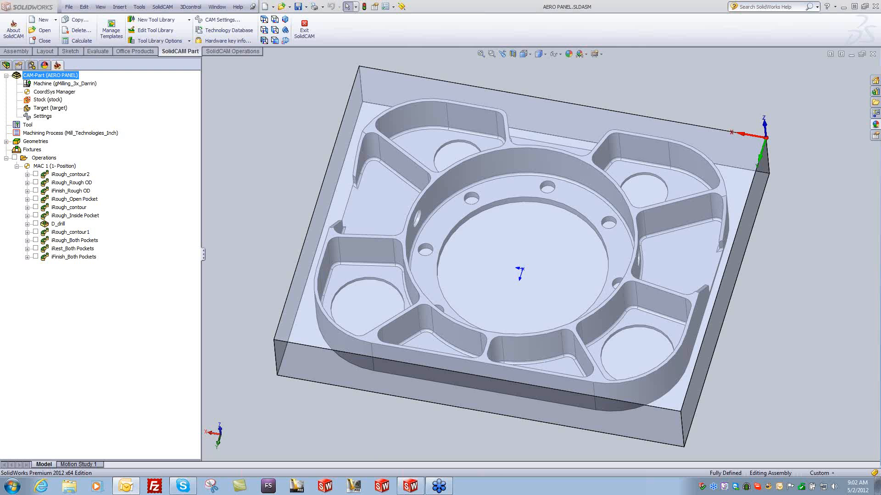
Bring Outlook back on screen with its calendar, maximize it, and check Friday, May 4, 2012.
left_click_drag(0, 83, 462, 78)
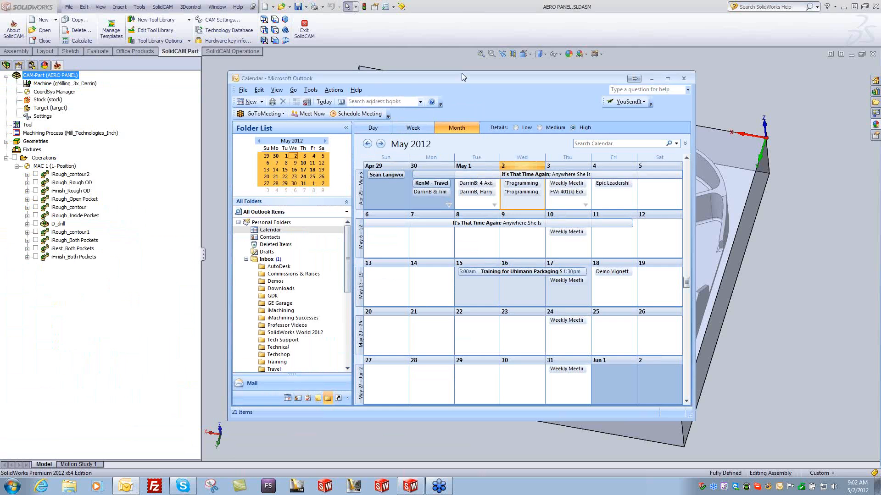
double_click(461, 74)
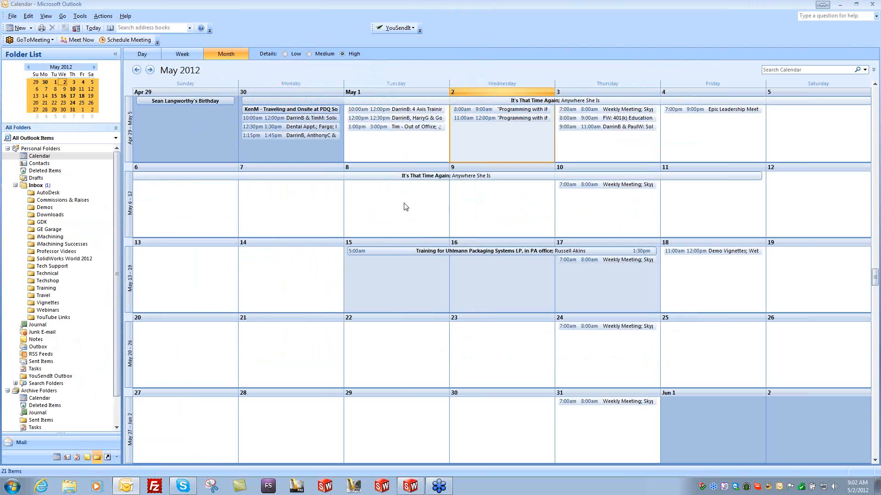
left_click(701, 112)
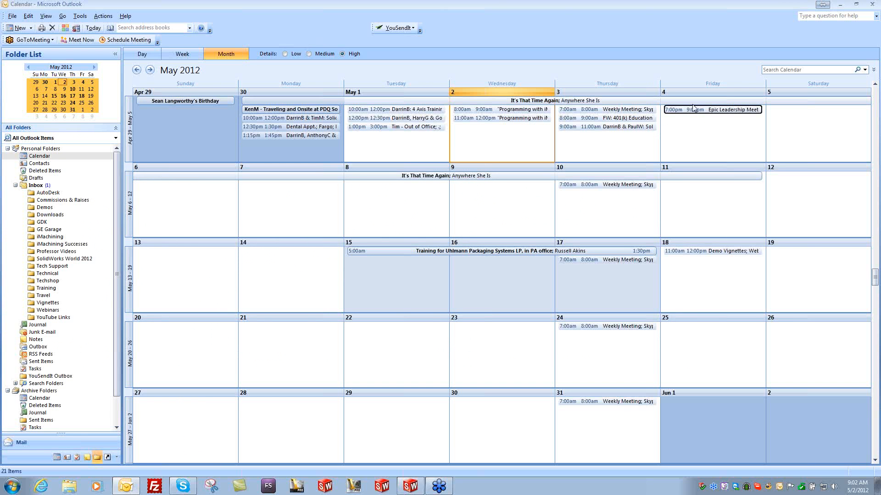
left_click(711, 141)
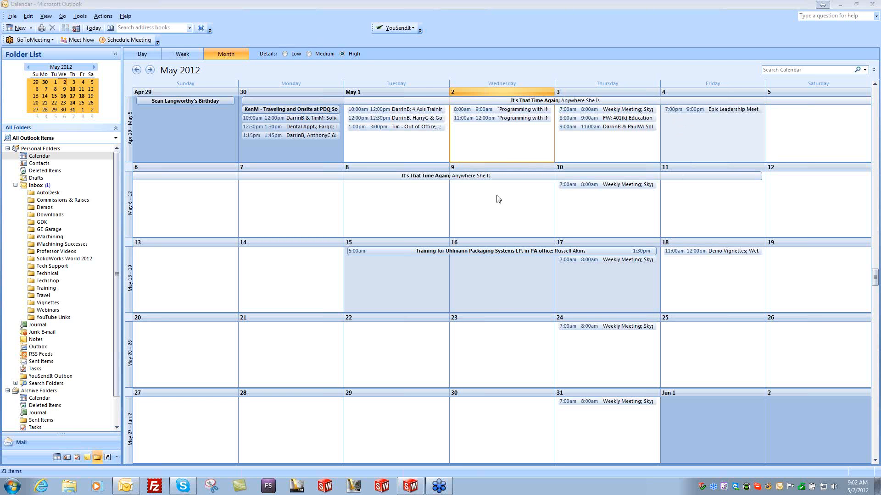
Browse the month calendar for webinars, going back to early April 2012 and forward to late May.
left_click(498, 211)
scroll(507, 281, "up", 1)
scroll(508, 284, "up", 3)
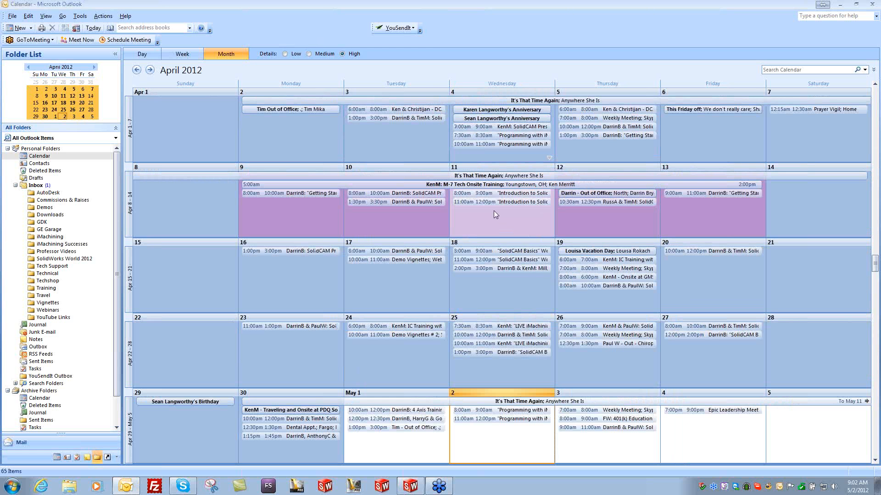
left_click(510, 326)
scroll(510, 327, "down", 1)
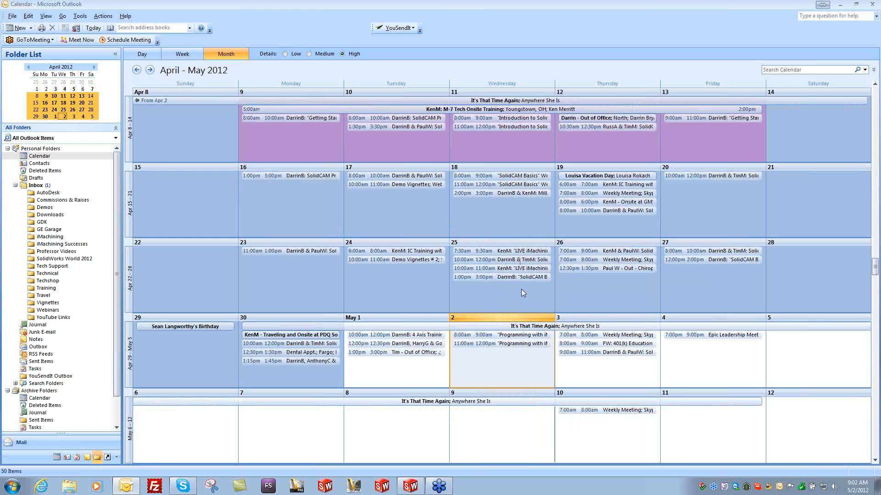
left_click(706, 356)
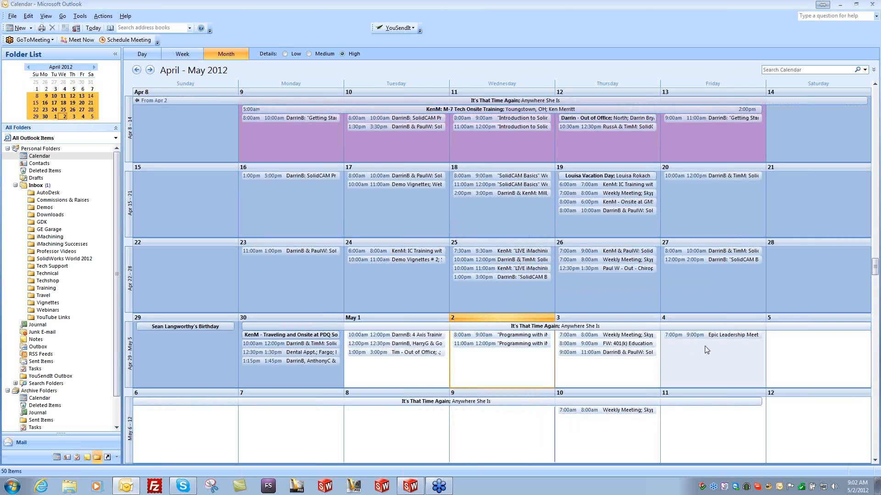
scroll(515, 336, "down", 2)
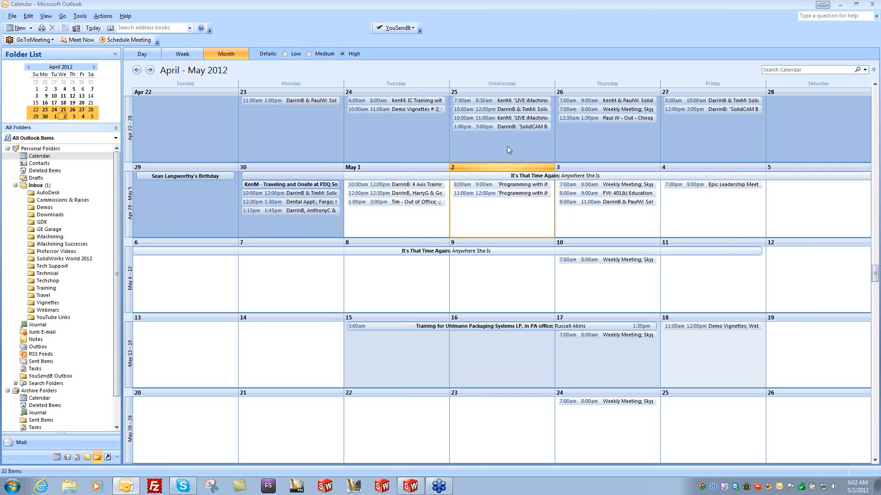
Open the April 25 7:30 AM "LIVE iMachining" Webinar meeting, read its details, close it, and return to the Inbox.
left_click(513, 102)
left_click(505, 118)
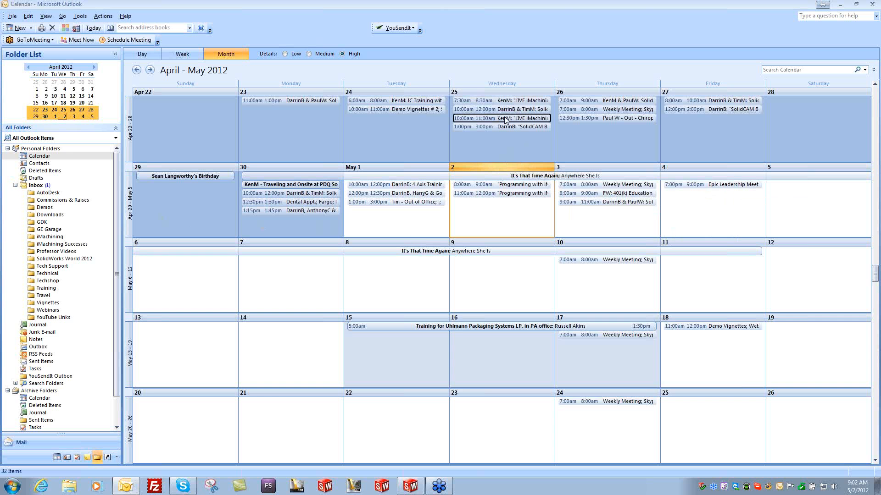
double_click(535, 101)
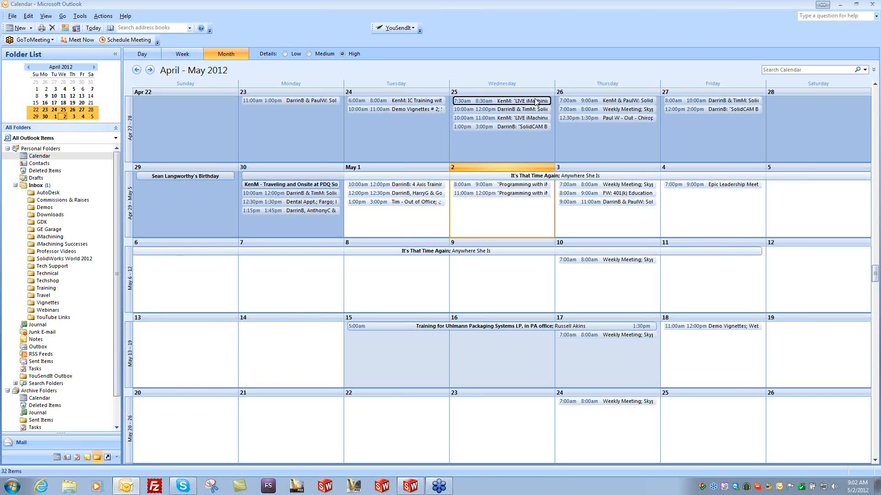
scroll(354, 279, "down", 4)
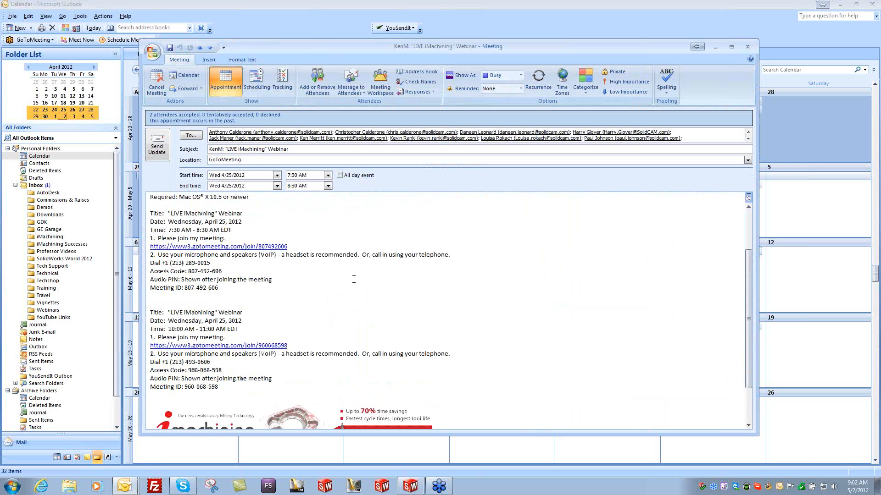
scroll(354, 279, "up", 3)
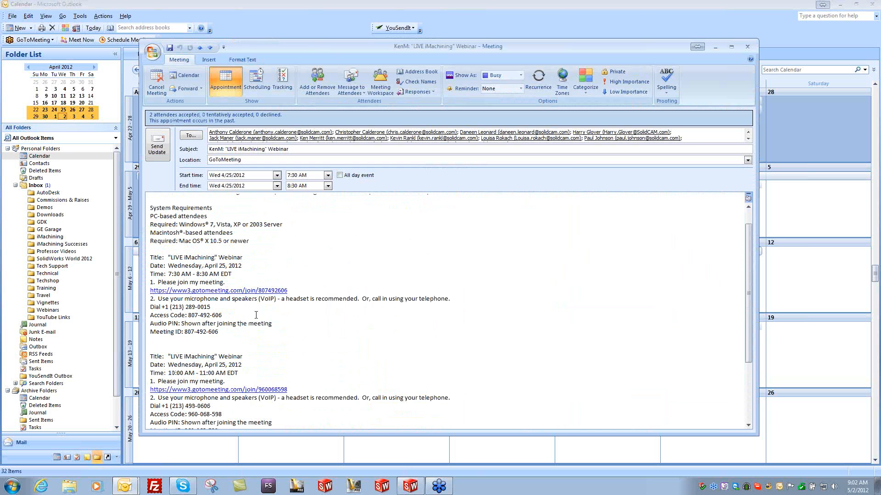
left_click(746, 47)
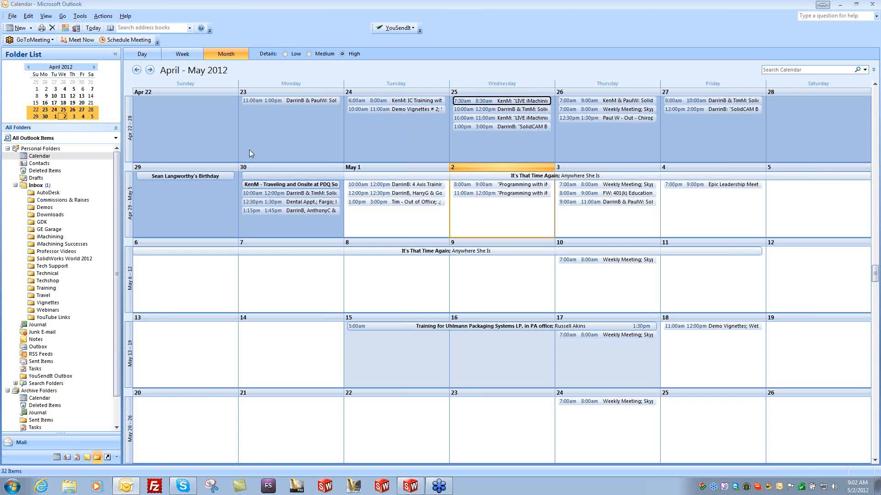
left_click(28, 186)
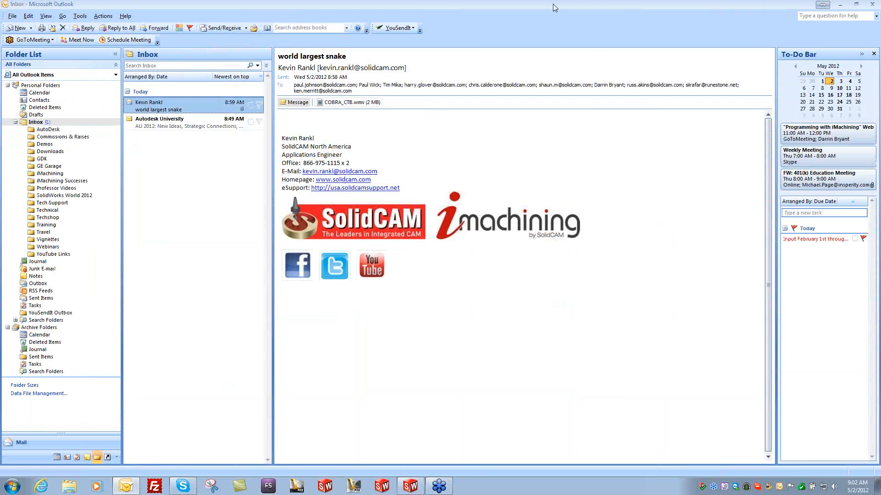
Switch to SolidWorks, open the iRough_contour2 operation, and review its Technology Wizard, Technology and Link settings.
key("super+Tab")
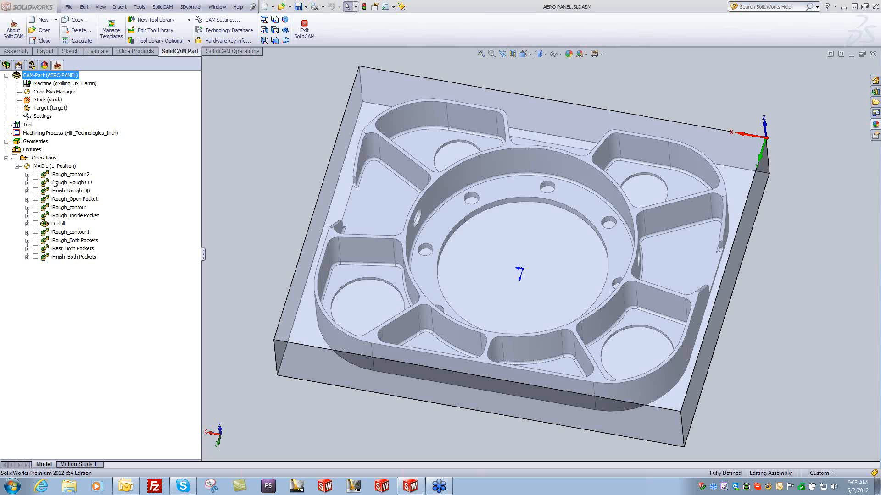
double_click(71, 175)
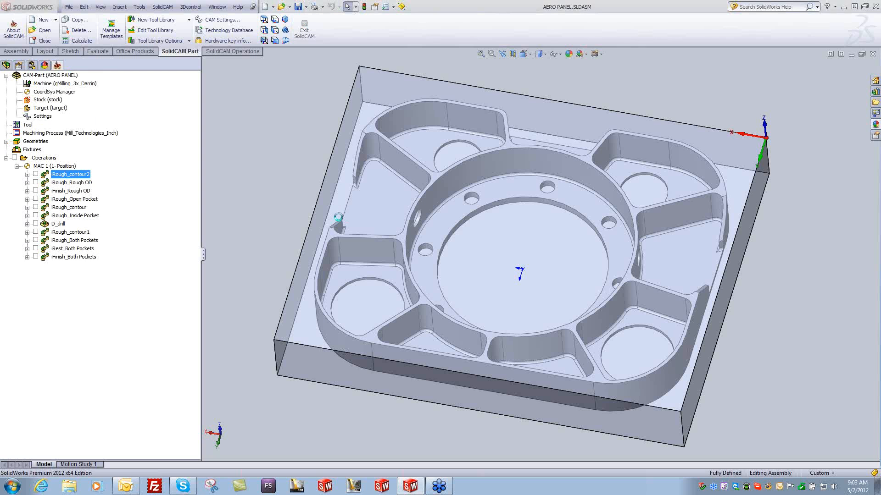
left_click_drag(168, 184, 342, 163)
left_click(212, 230)
left_click(216, 240)
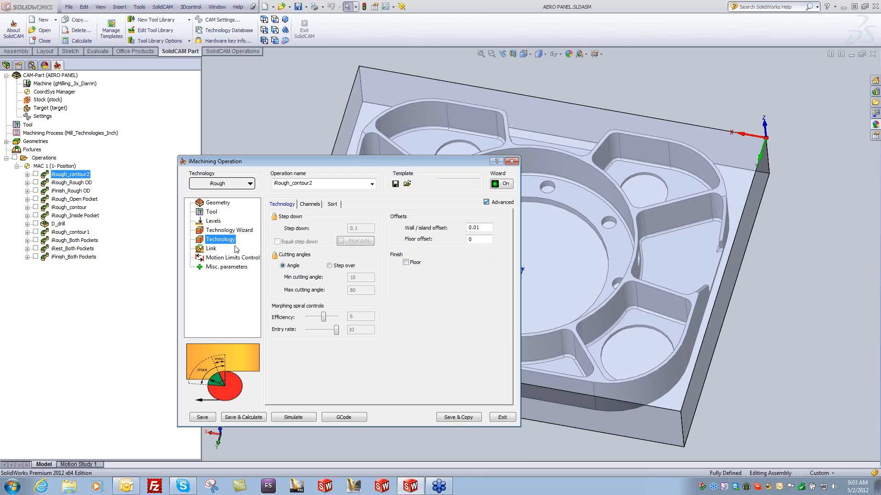
left_click(212, 249)
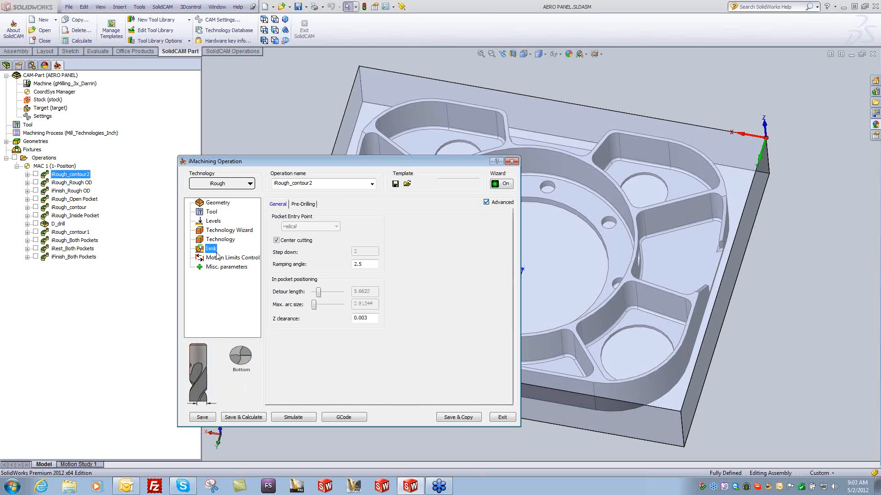
Review the operation's General and Pre-Drilling link settings, including Z clearance, and compare them with the Motion Limits Control and Technology settings.
left_click(304, 205)
left_click(277, 205)
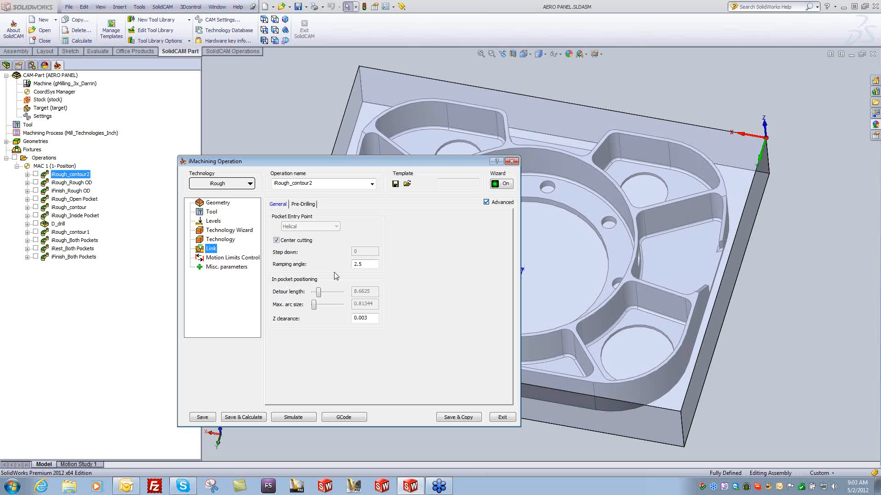
left_click(370, 319)
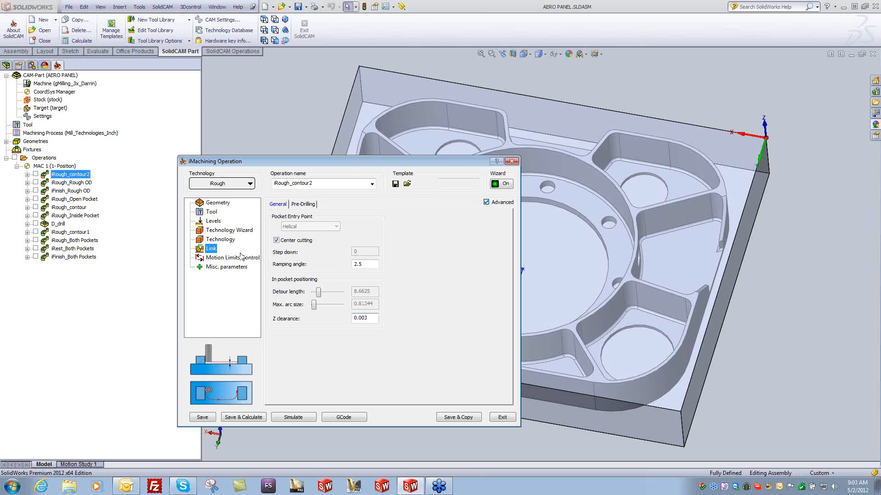
left_click(213, 259)
left_click(213, 248)
left_click(215, 241)
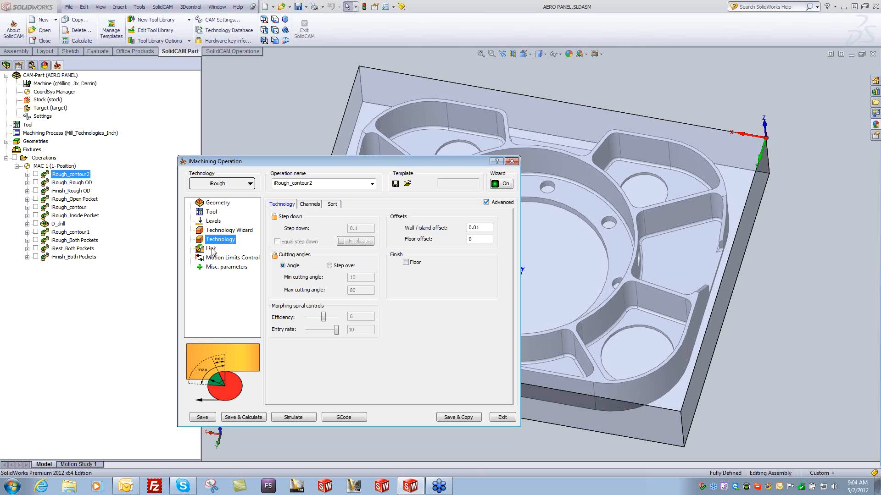
left_click(211, 249)
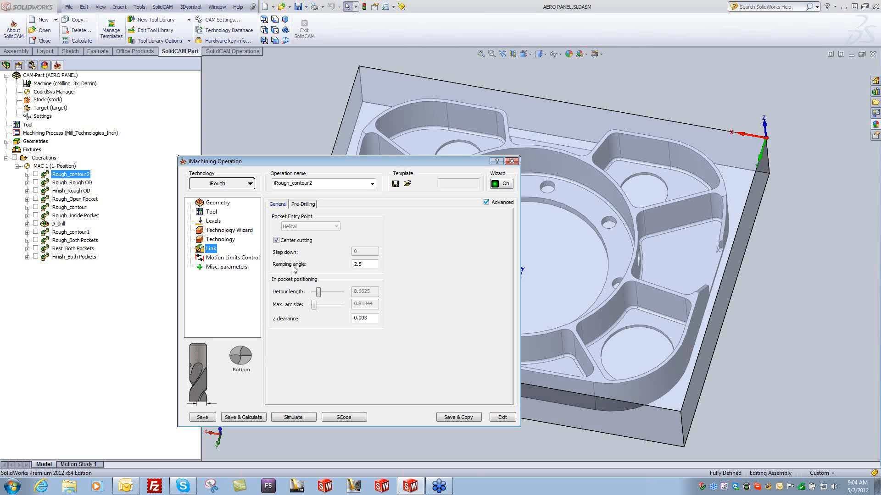
Check the operation's geometry and tool, and enable manual override of Feed helical and Spin helical in the tool data.
left_click(210, 204)
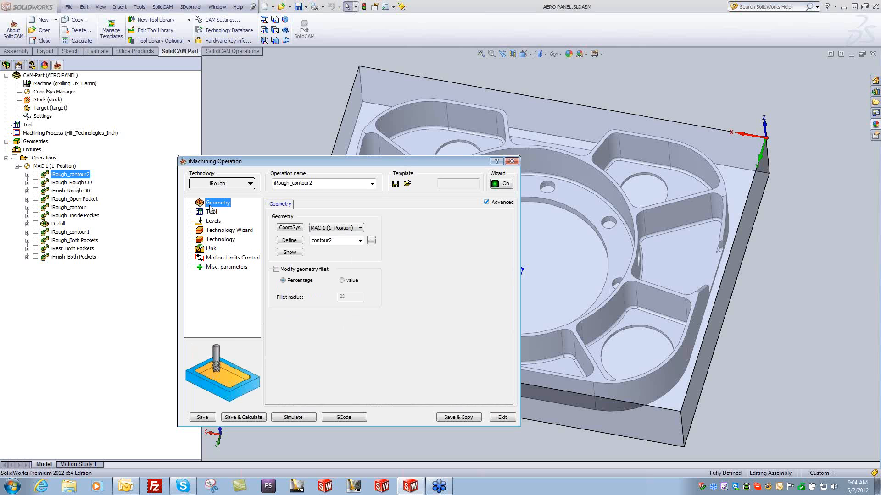
left_click(210, 212)
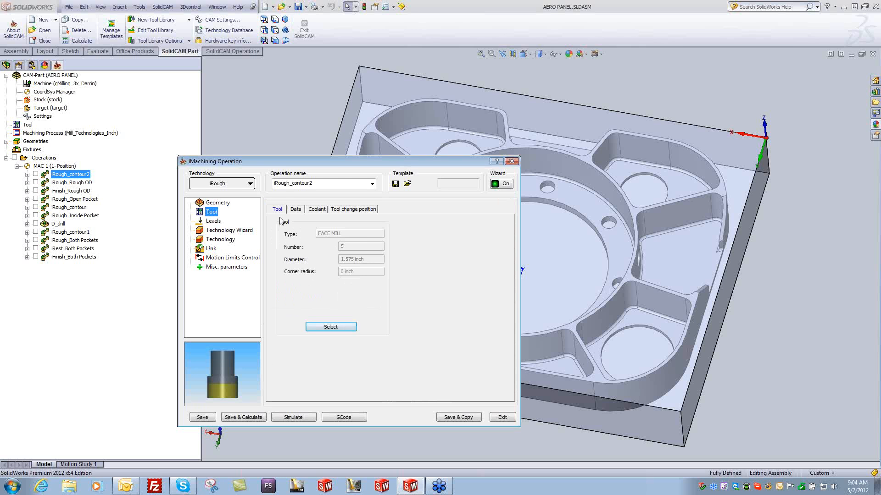
left_click(296, 210)
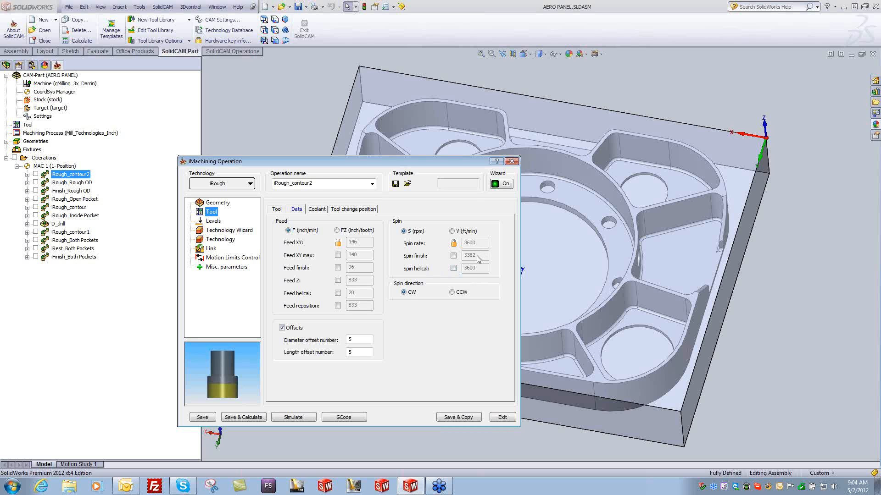
left_click(337, 295)
left_click(453, 267)
left_click_drag(351, 294, 356, 297)
double_click(356, 297)
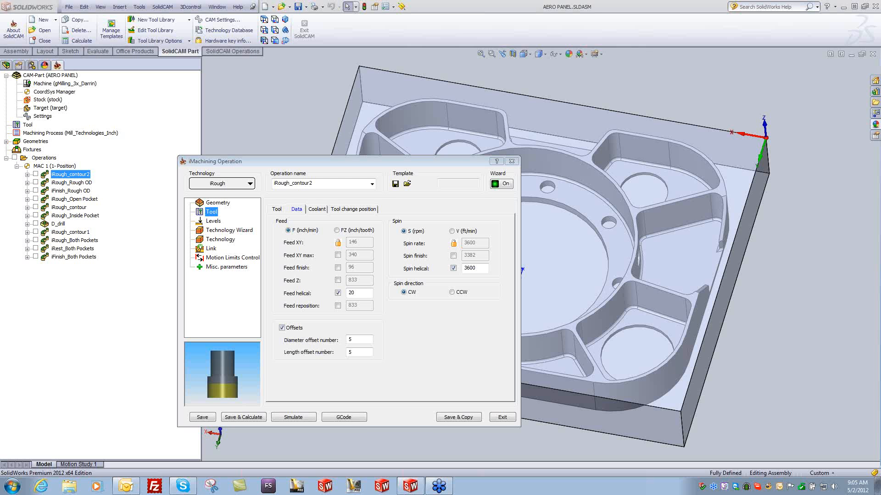
Review the operation's Technology settings and the link's ramping angle, ending on the cutting angles and morphing spiral controls.
left_click(223, 241)
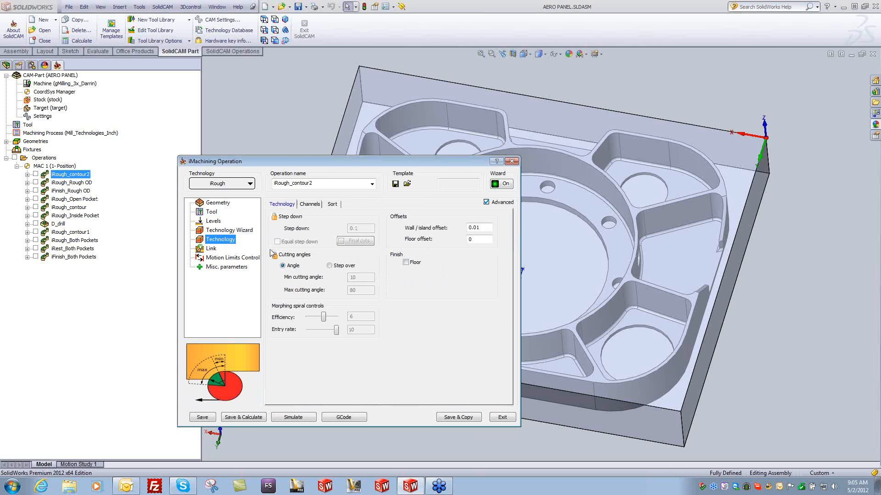
left_click(210, 248)
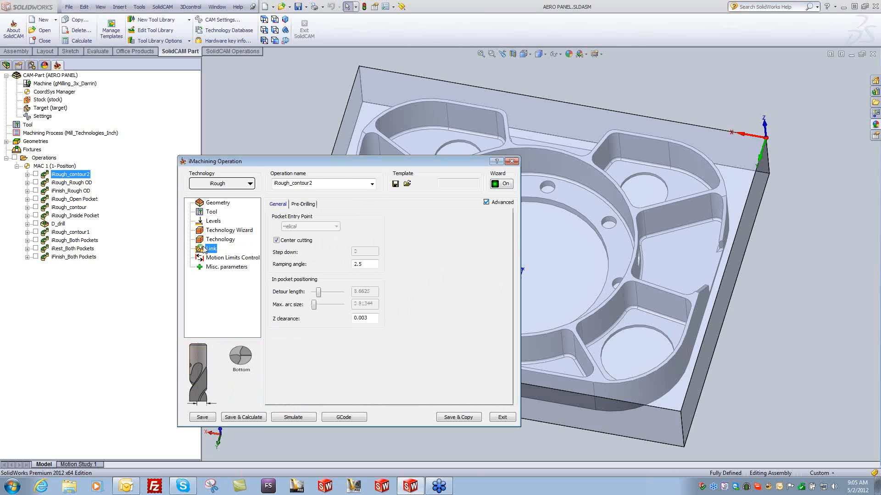
left_click(370, 264)
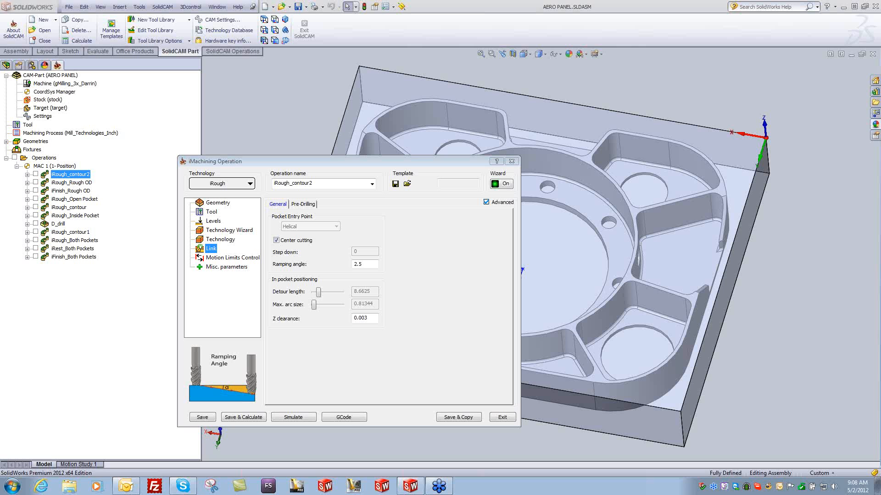
left_click(233, 242)
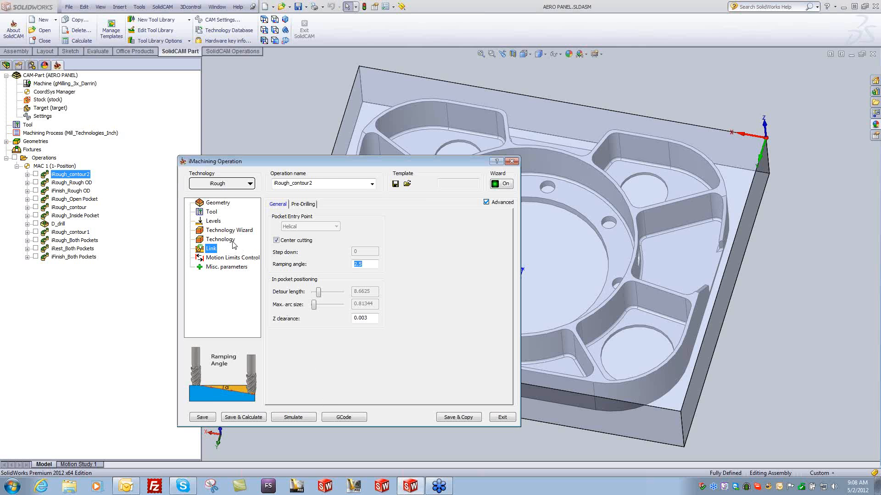
left_click(233, 242)
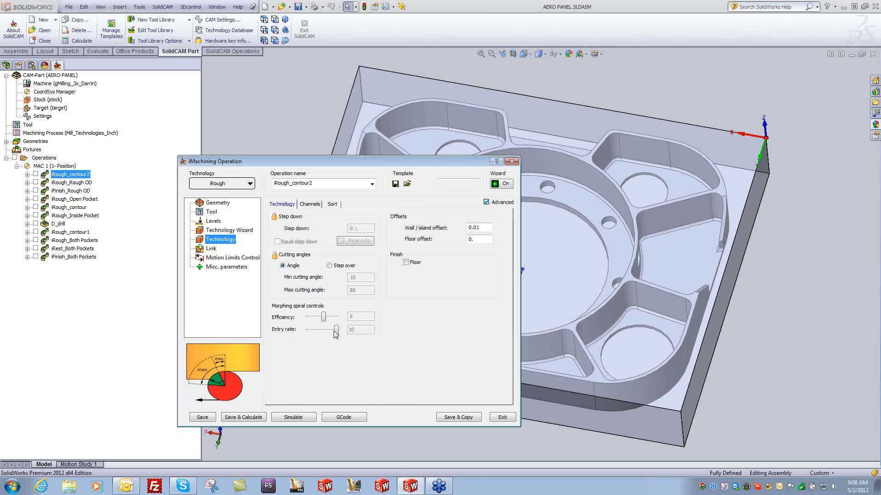
key("BackSpace")
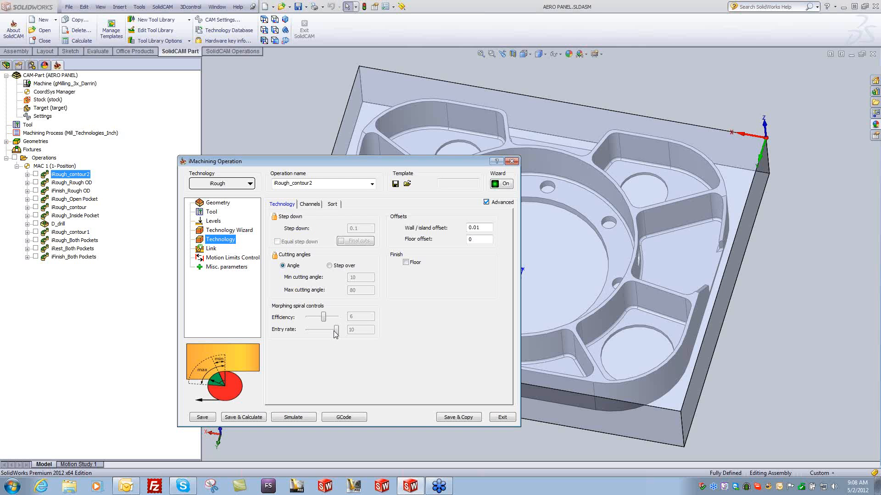